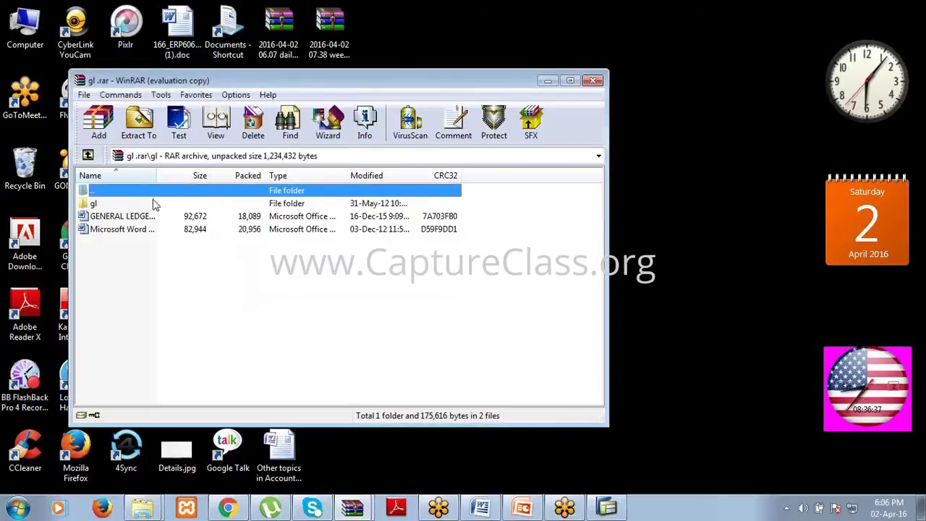
Open the GENERAL LEDGER document from the gl folder of the gl.rar archive.
left_click(108, 217)
double_click(109, 217)
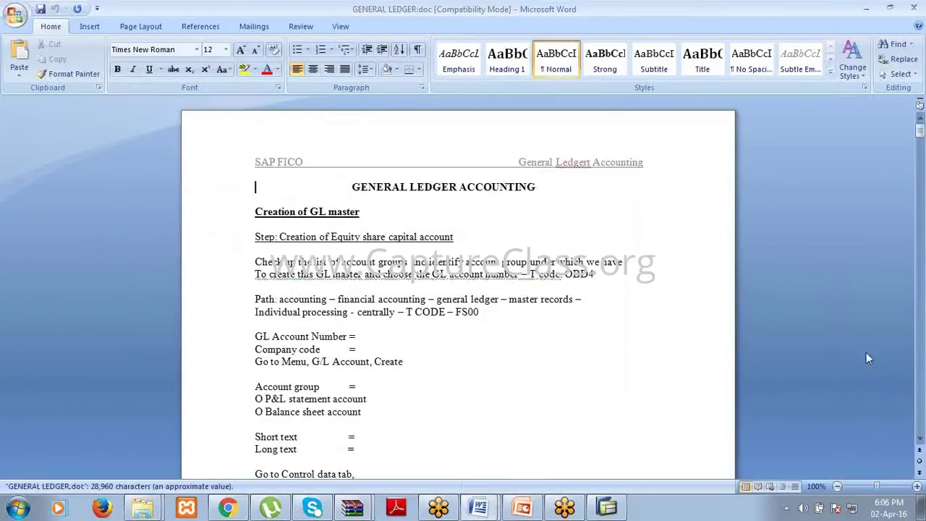
Read through the General Ledger Accounting document, from the creation of GL masters to the section on hold documents.
left_click(921, 440)
scroll(920, 440, "down", 4)
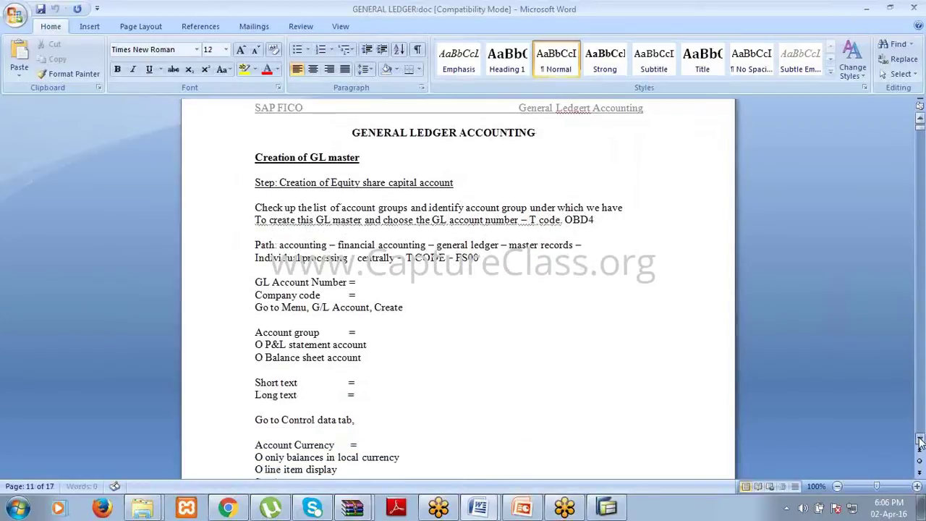
scroll(920, 441, "down", 9)
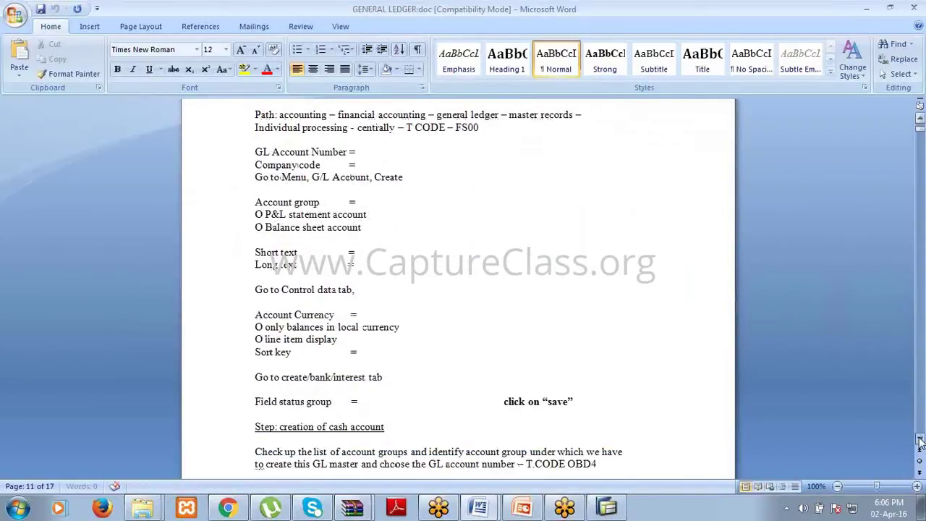
scroll(920, 441, "down", 10)
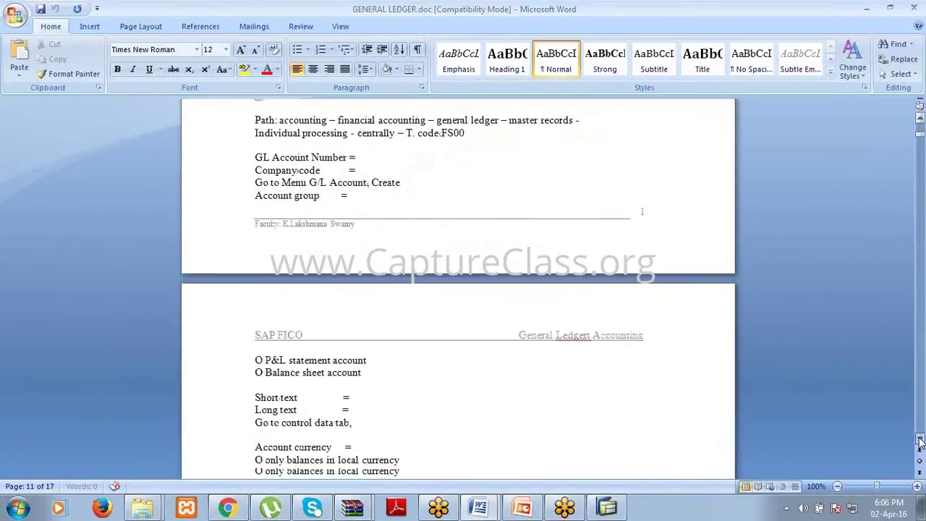
scroll(921, 441, "down", 10)
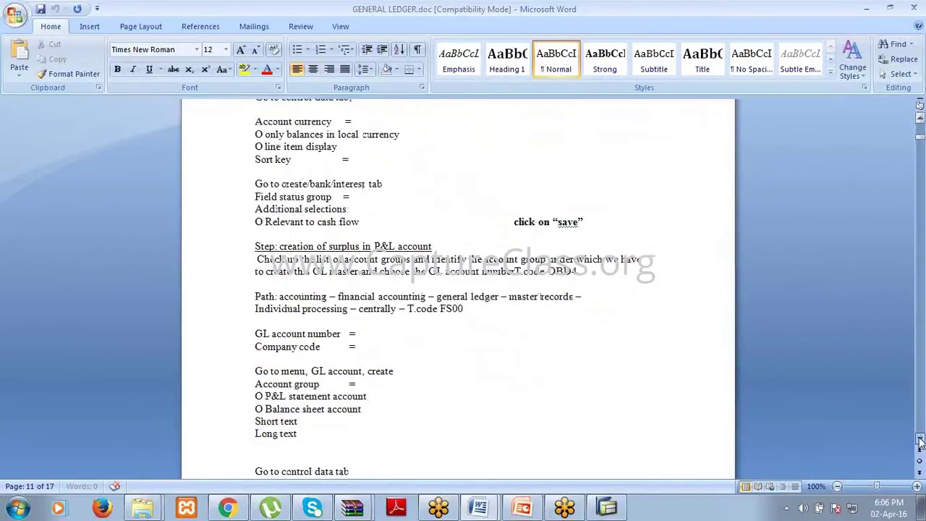
scroll(920, 441, "down", 10)
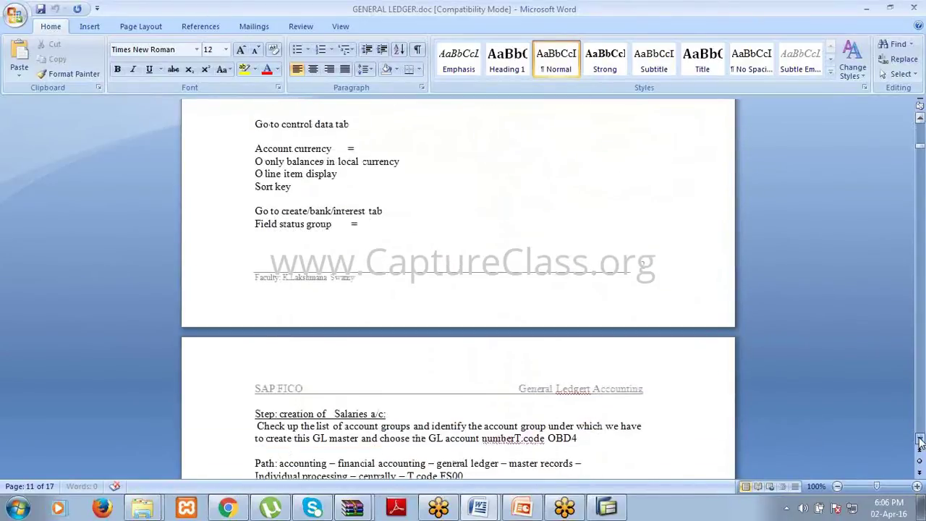
scroll(921, 441, "down", 10)
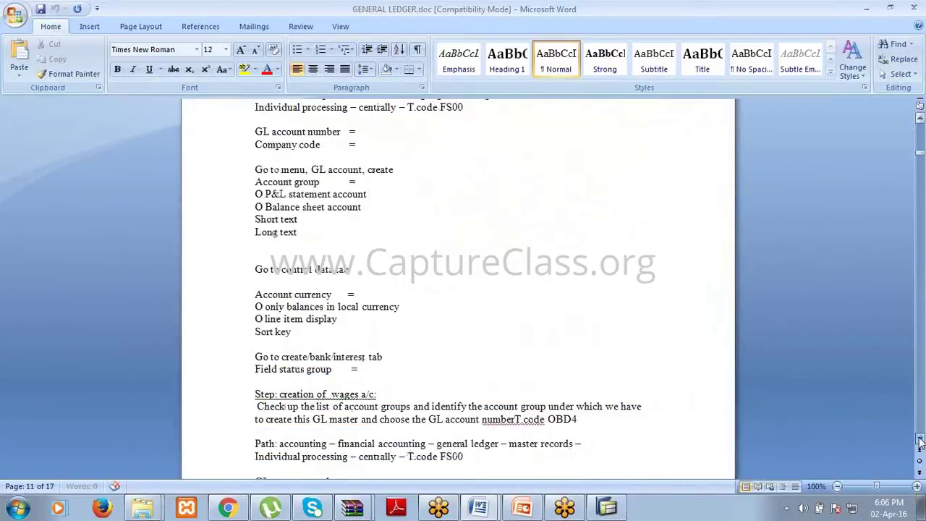
scroll(921, 441, "down", 10)
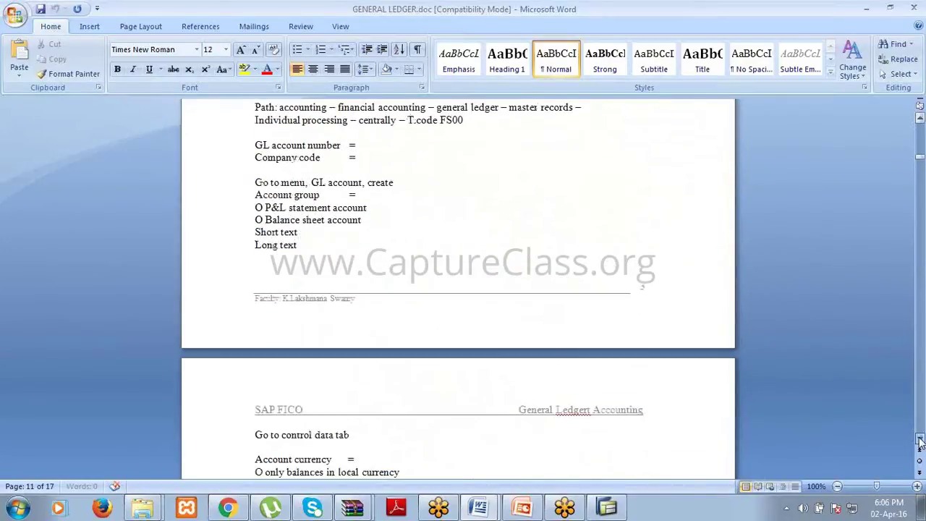
scroll(920, 441, "down", 10)
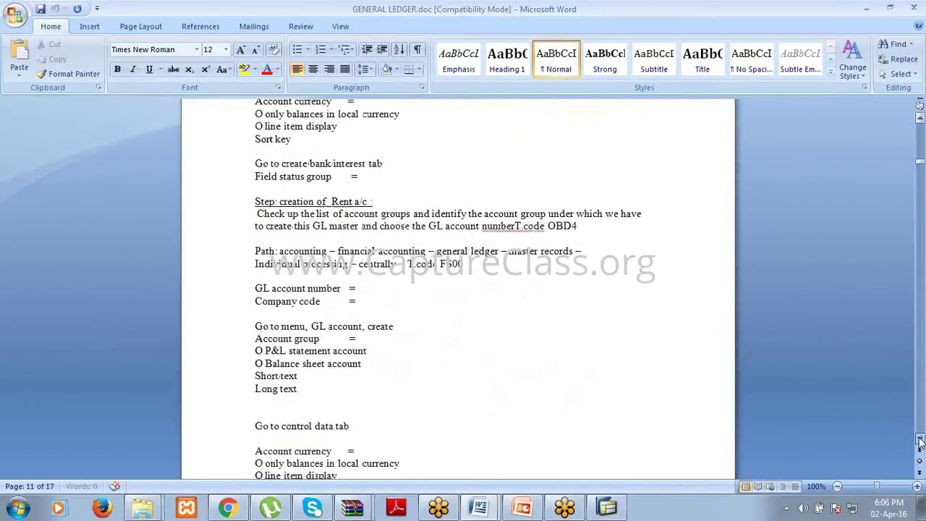
scroll(920, 442, "down", 10)
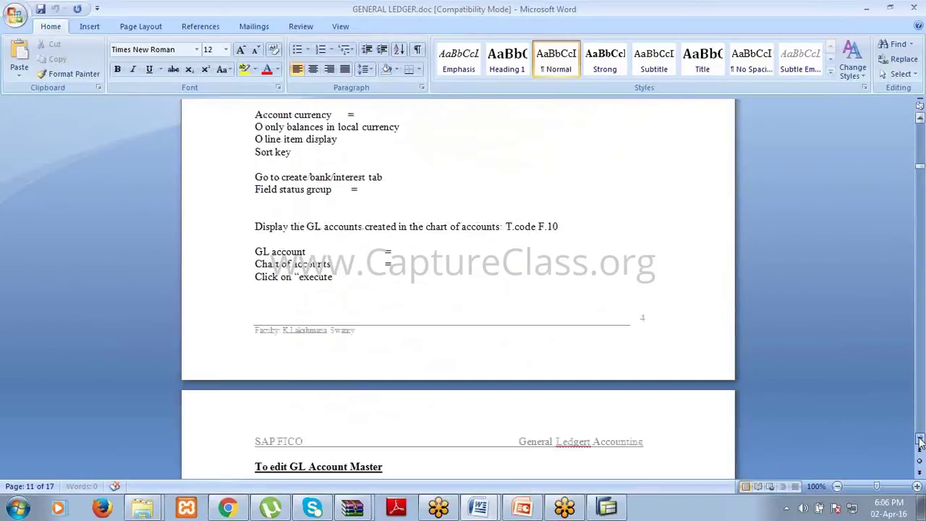
scroll(921, 441, "down", 10)
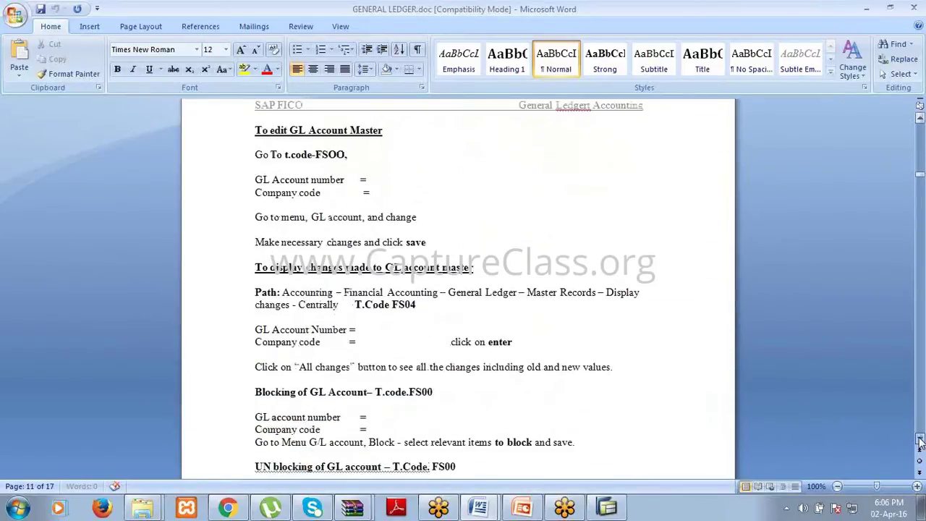
scroll(921, 441, "down", 10)
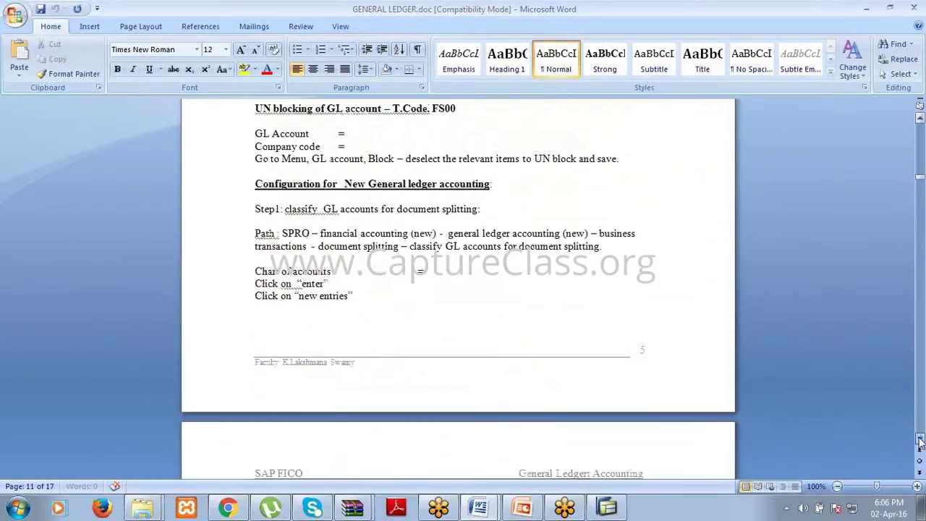
scroll(920, 442, "down", 10)
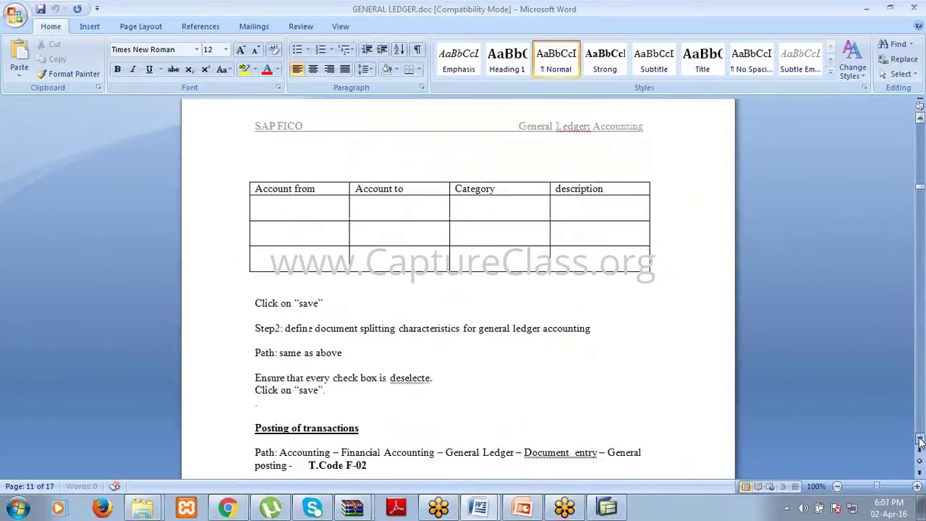
scroll(921, 441, "down", 10)
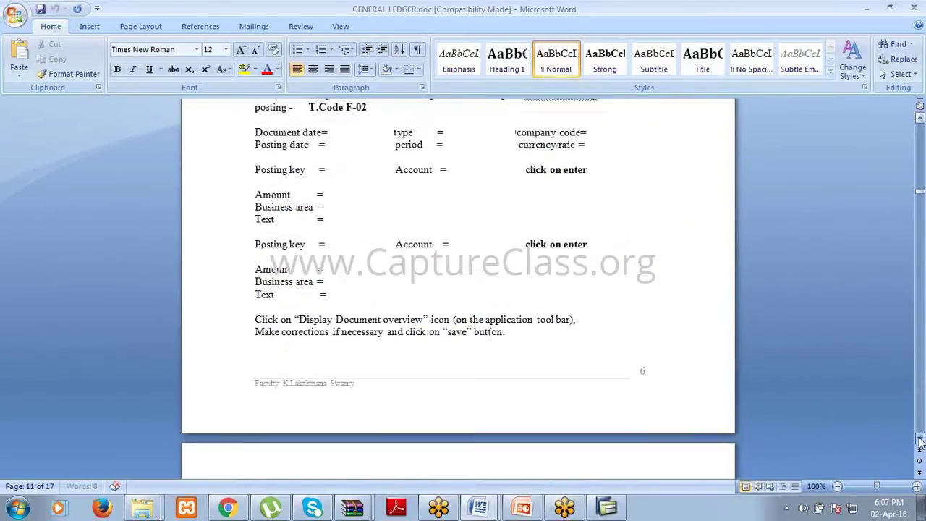
scroll(920, 441, "down", 10)
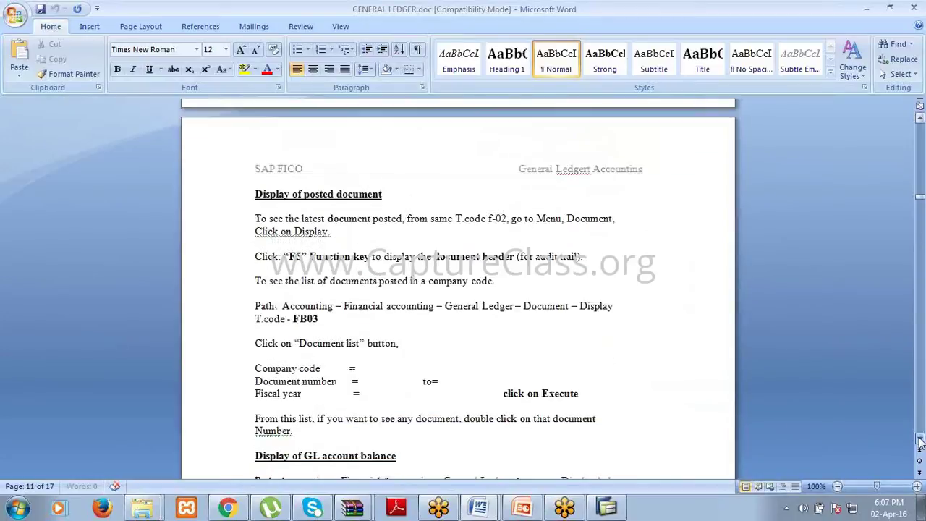
scroll(920, 441, "down", 10)
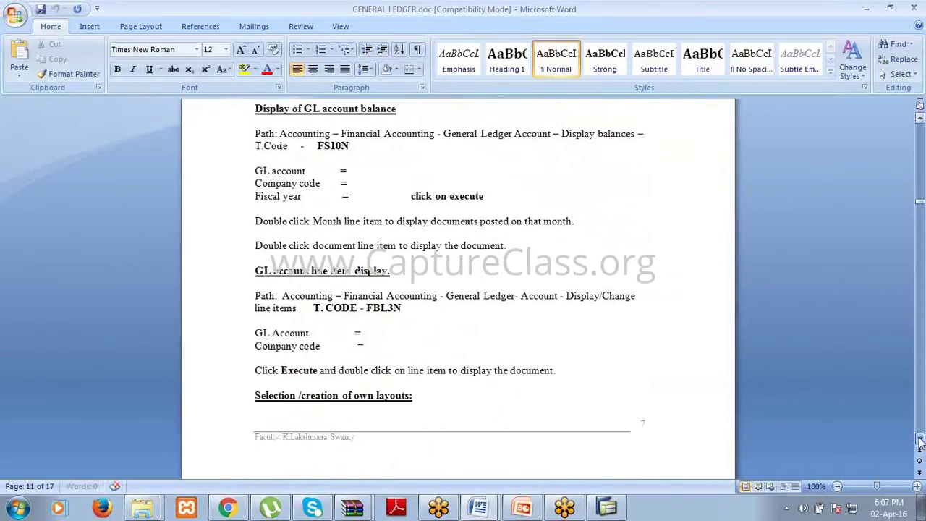
scroll(920, 441, "down", 10)
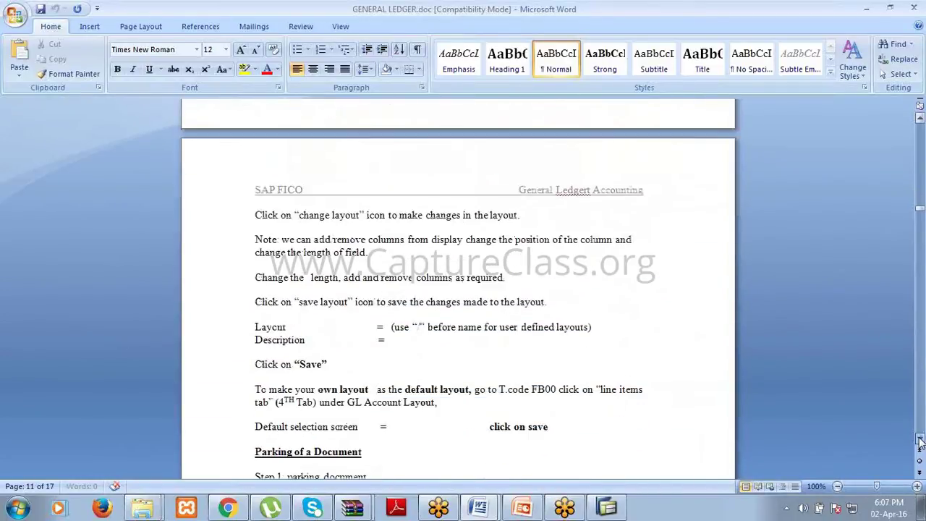
scroll(921, 442, "down", 10)
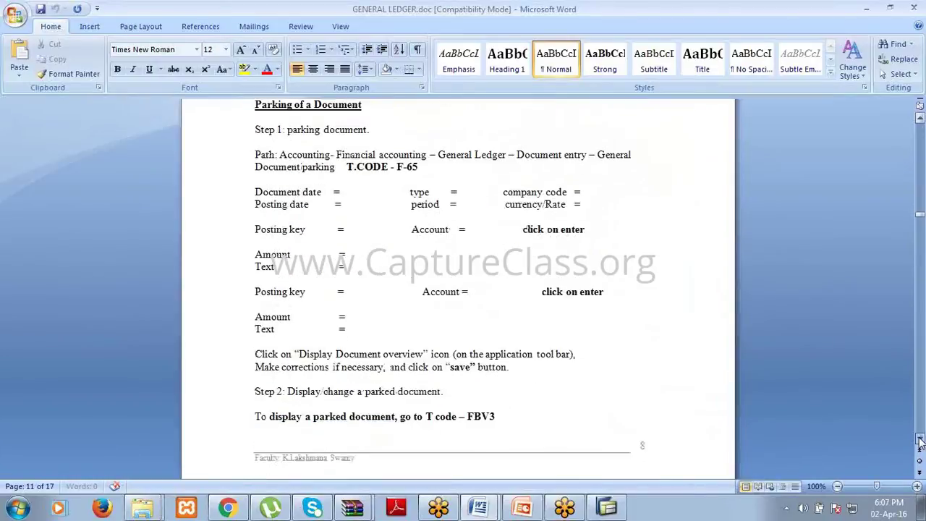
scroll(921, 441, "down", 10)
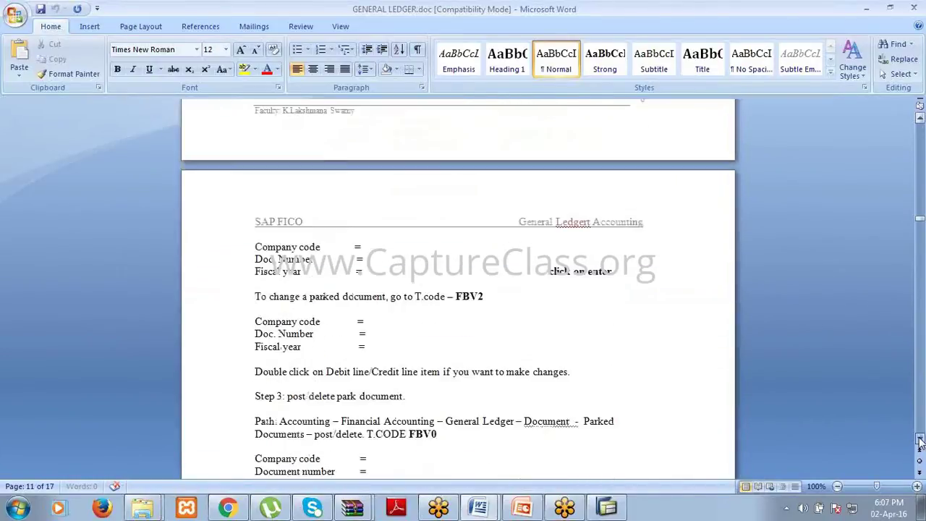
scroll(920, 441, "down", 10)
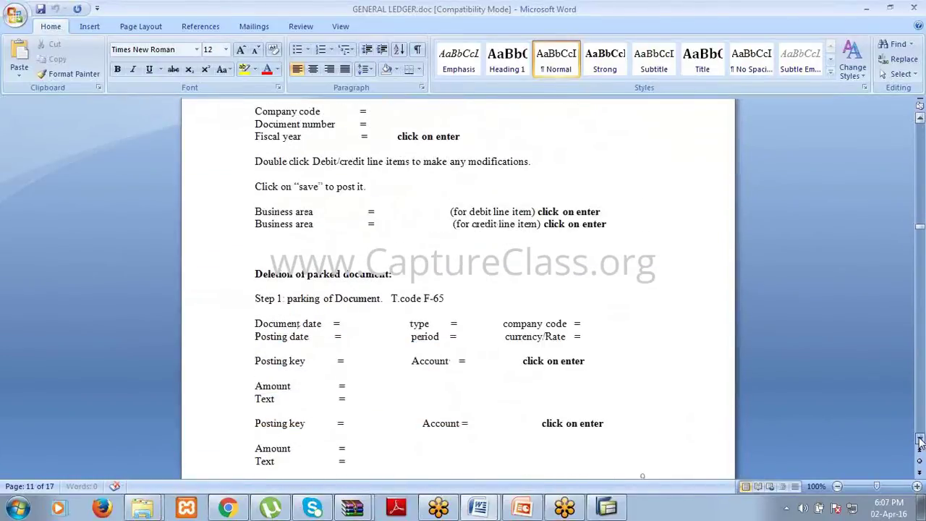
scroll(920, 441, "down", 10)
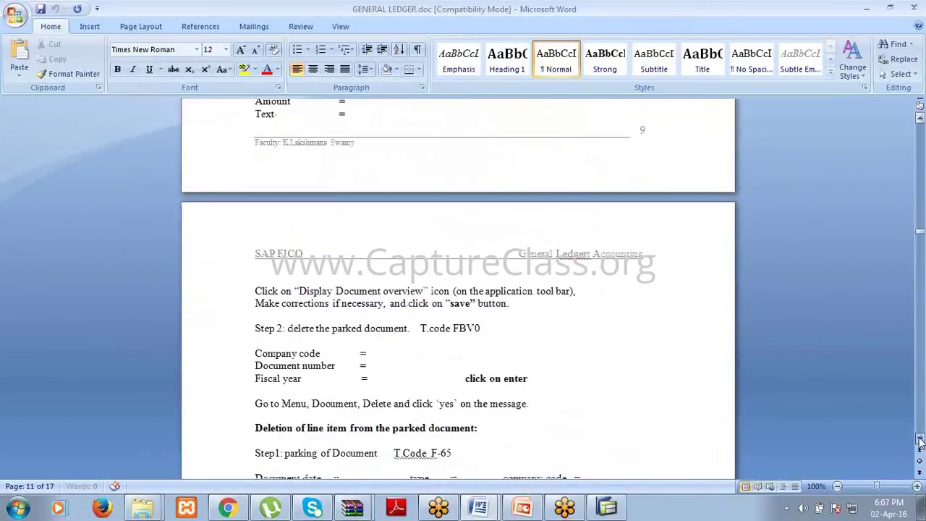
scroll(920, 441, "down", 10)
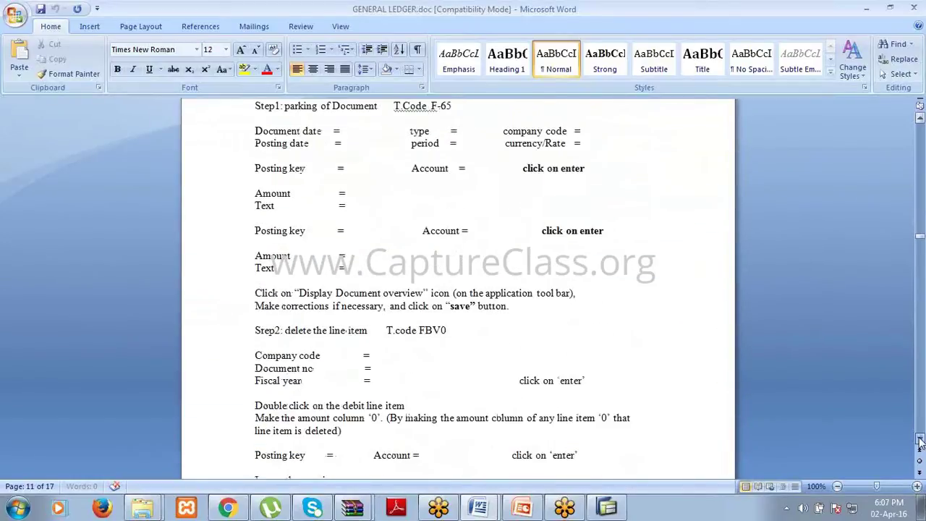
scroll(921, 441, "down", 6)
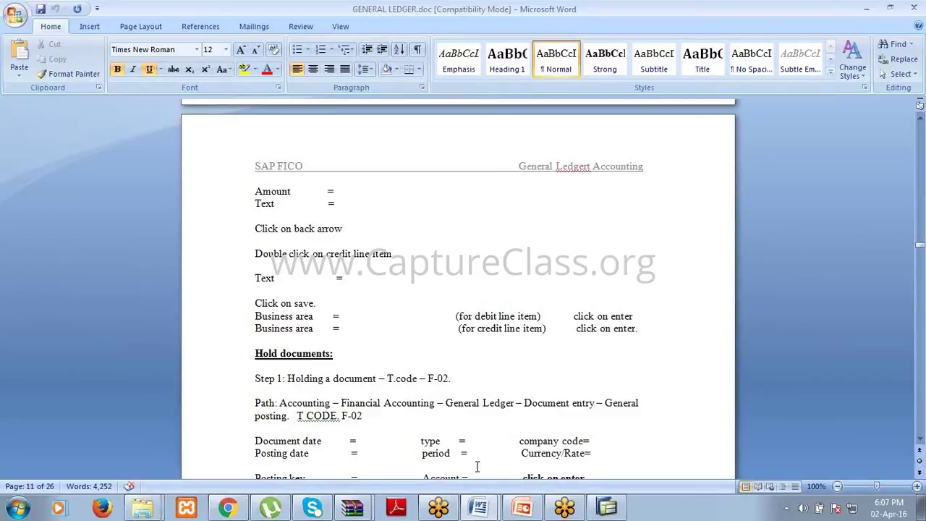
Minimize the GENERAL LEDGER document and close the SAP Controlling configuration document without saving its changes.
left_click(866, 9)
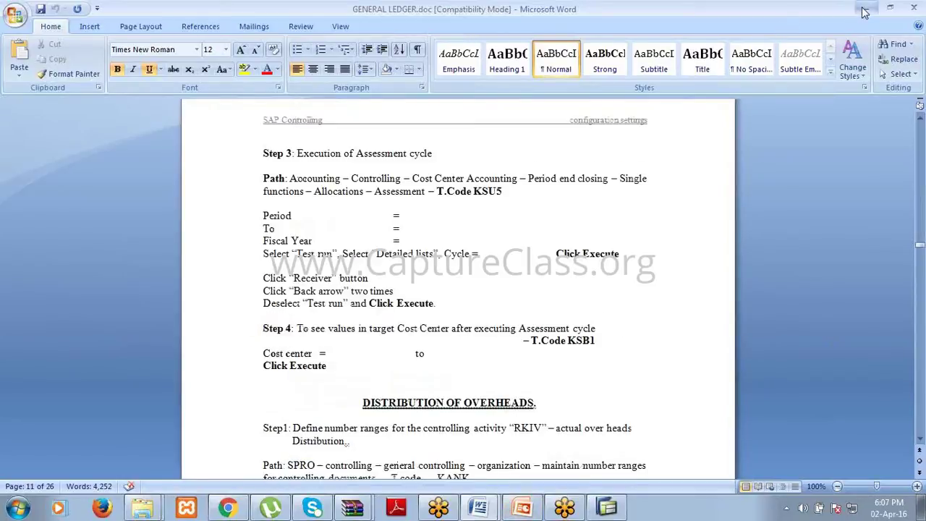
left_click(914, 12)
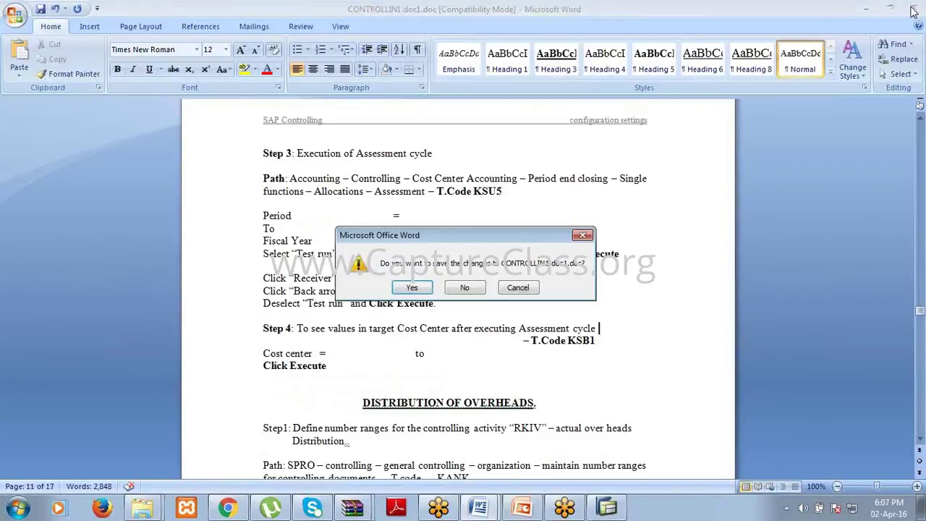
left_click(467, 289)
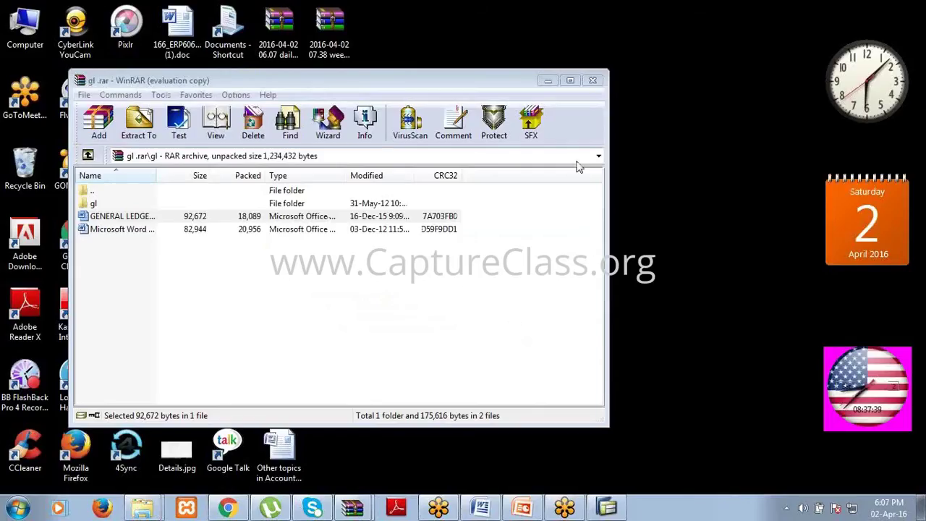
Minimize the gl.rar archive window and close the open PowerPoint window.
left_click(548, 81)
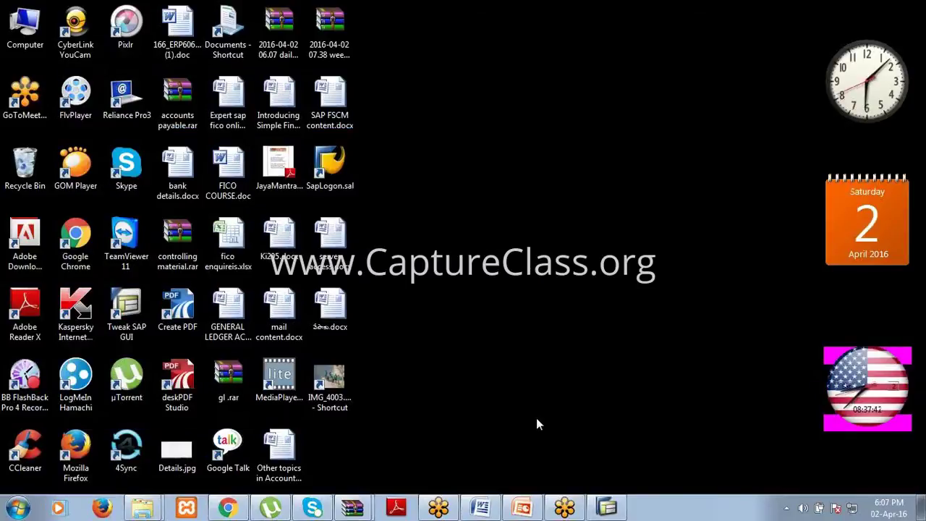
left_click(522, 508)
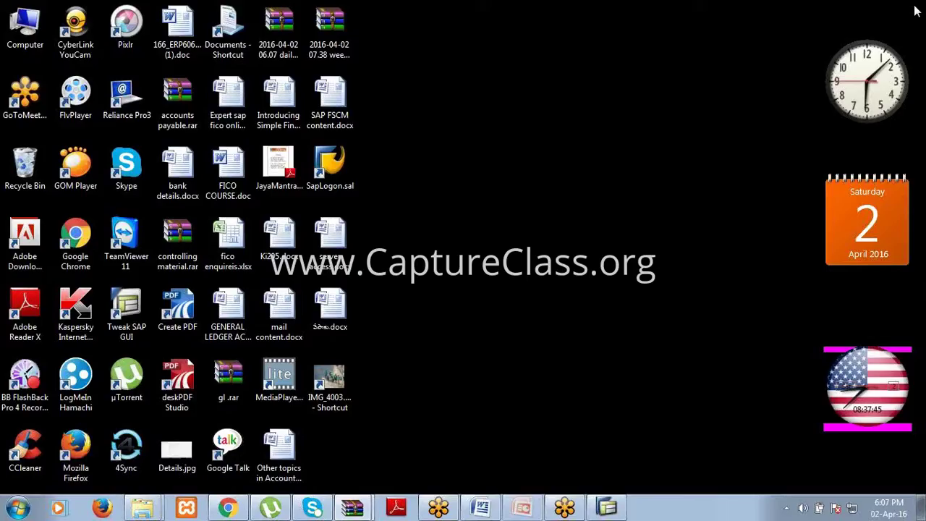
left_click(913, 8)
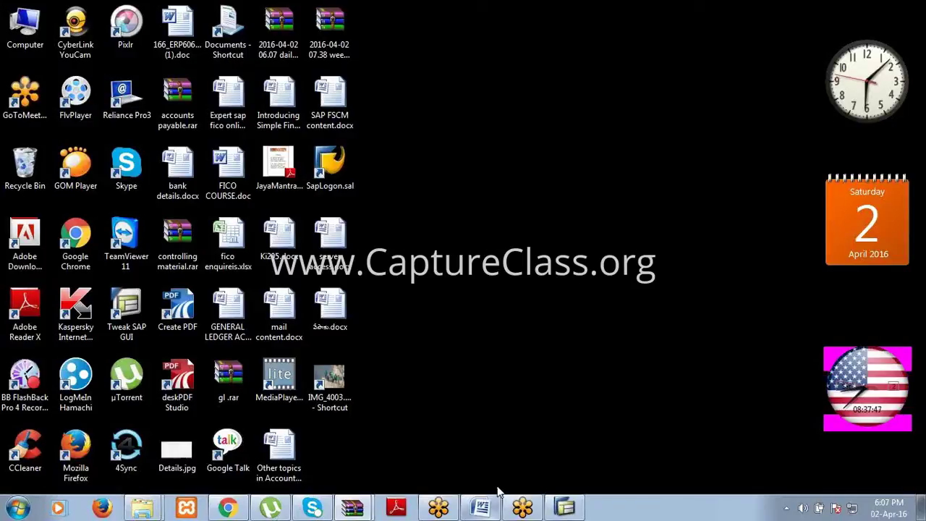
Restore and minimize the GENERAL LEDGER document again, and close the controlling material.rar archive window.
left_click(480, 506)
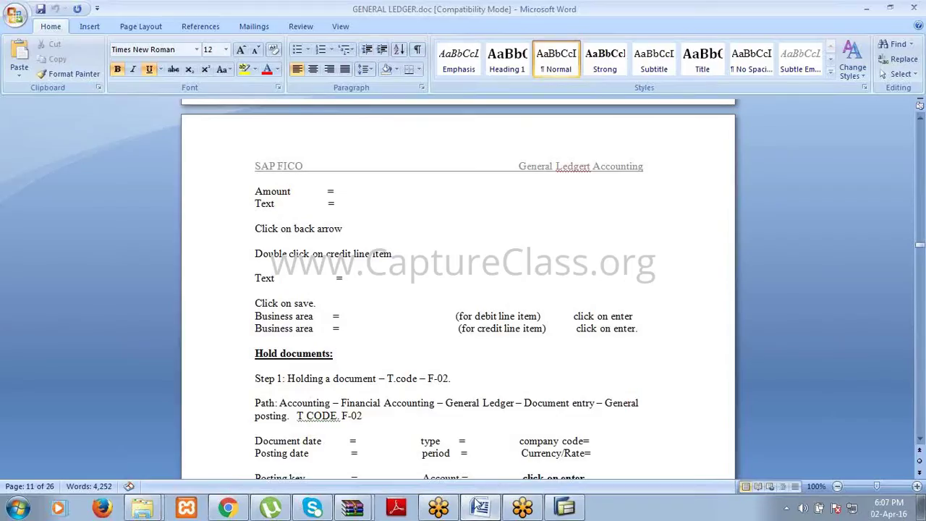
left_click(867, 8)
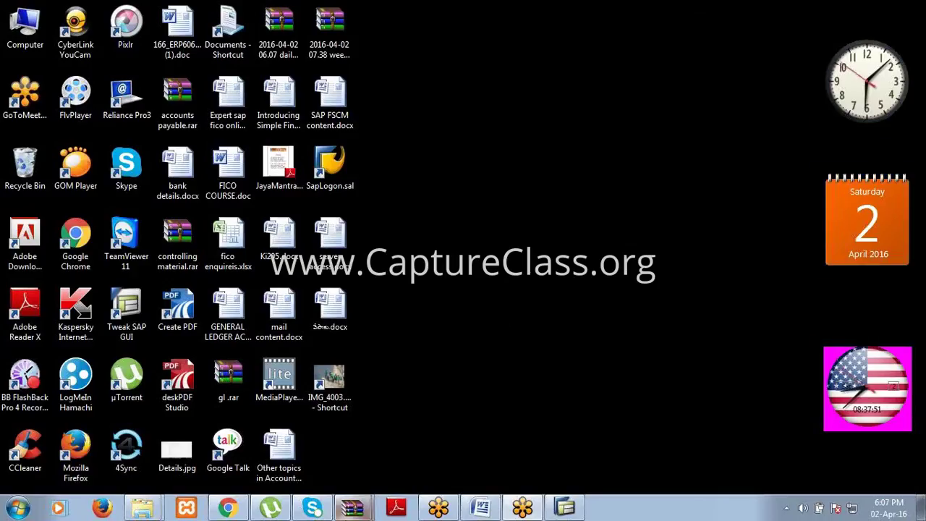
mouse_move(361, 505)
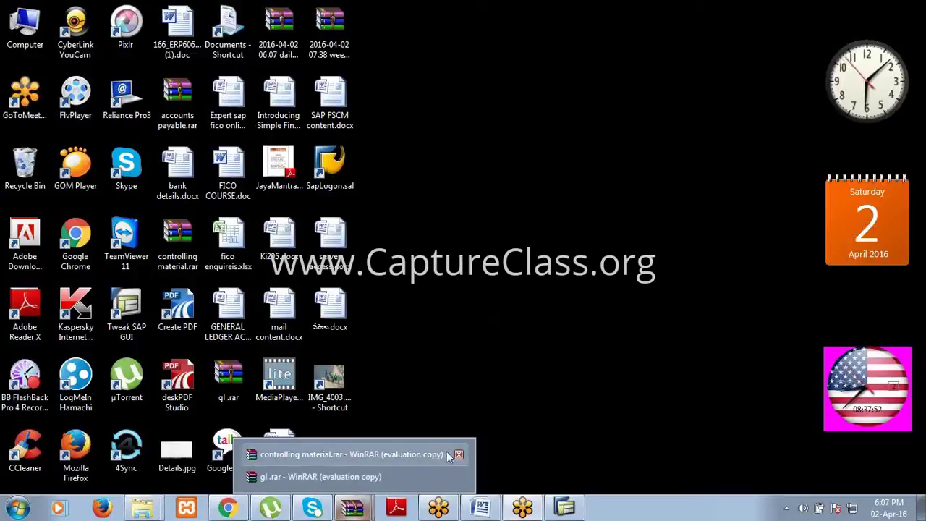
left_click(459, 454)
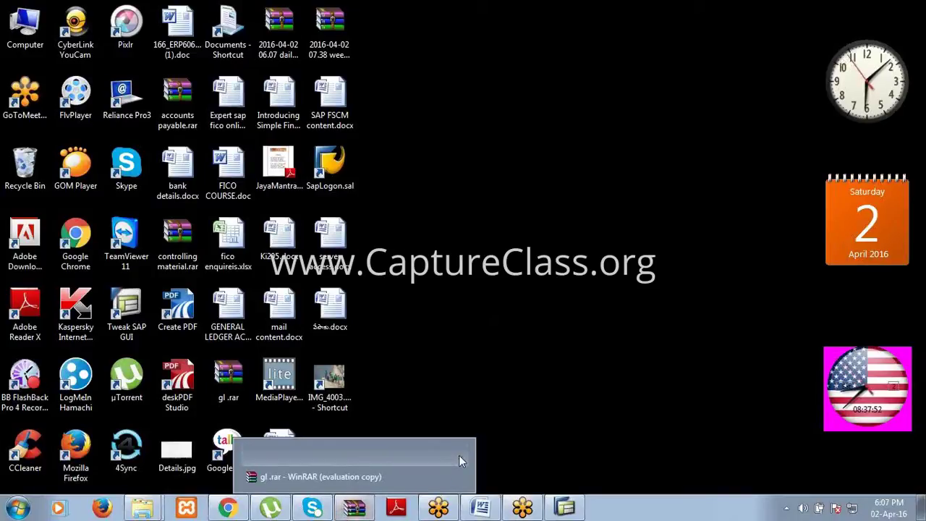
Bring back the gl.rar archive window and open the Microsoft Word - GENERAL LEDGER ACCOUNTING document from it.
left_click(352, 477)
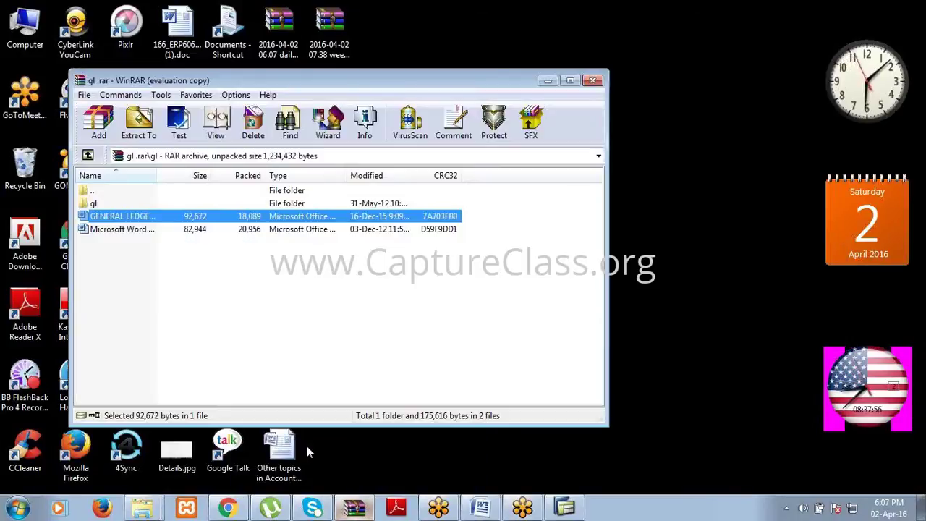
double_click(94, 220)
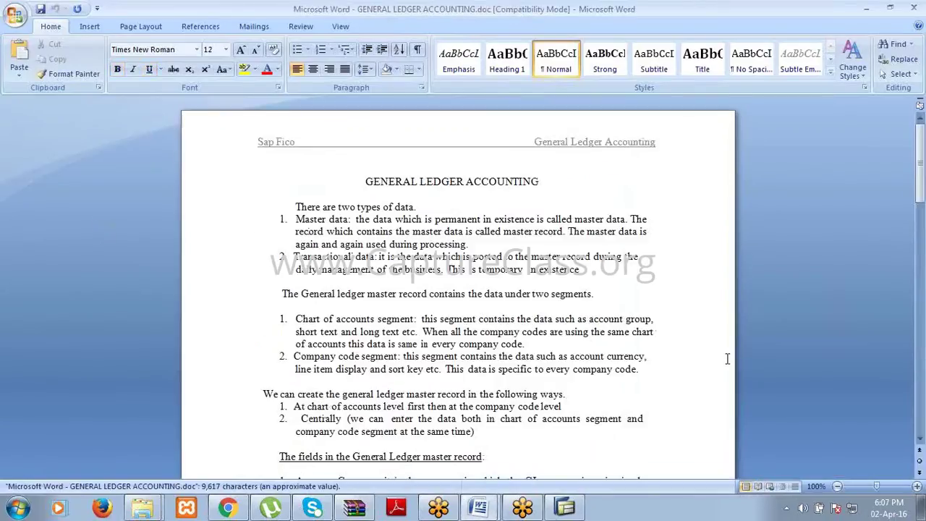
Read through the GENERAL LEDGER ACCOUNTING document from the master data explanation to the section on holding documents.
left_click(920, 439)
left_click(920, 440)
left_click(920, 440)
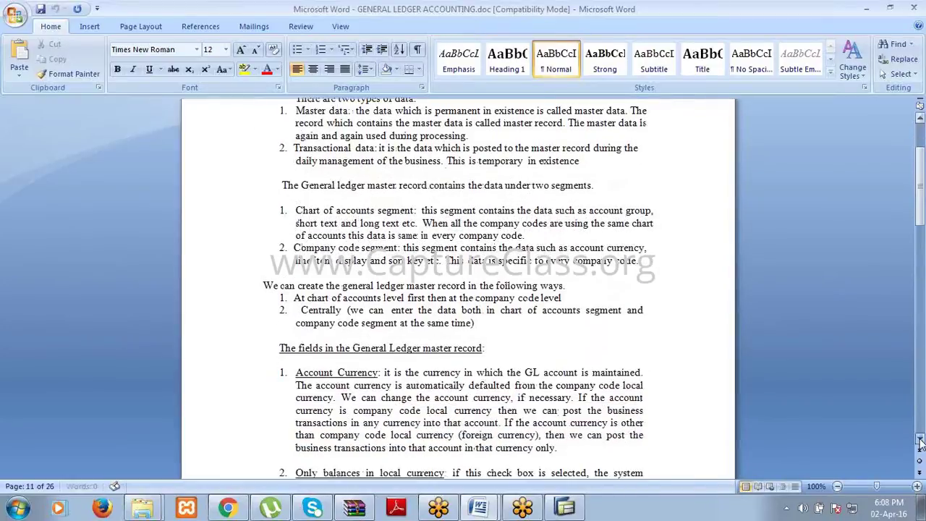
left_click(920, 440)
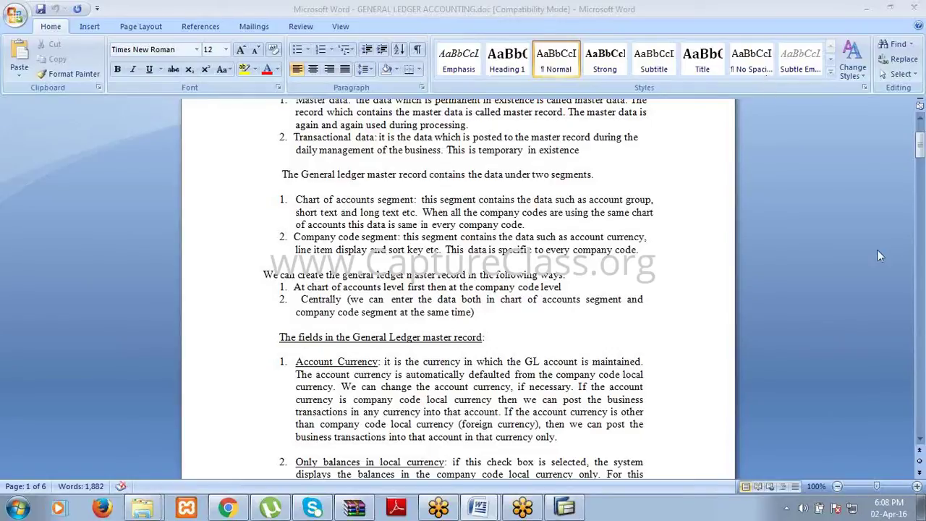
left_click(920, 443)
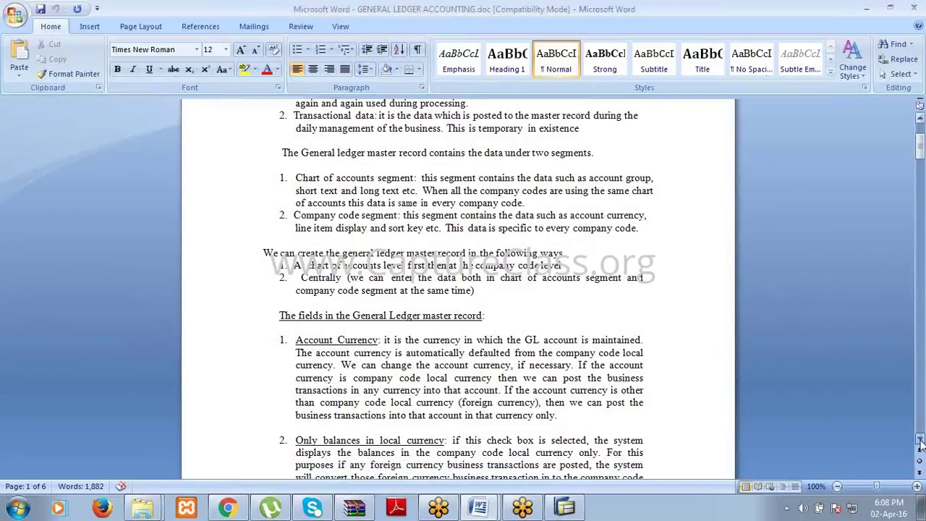
left_click_drag(920, 443, 921, 443)
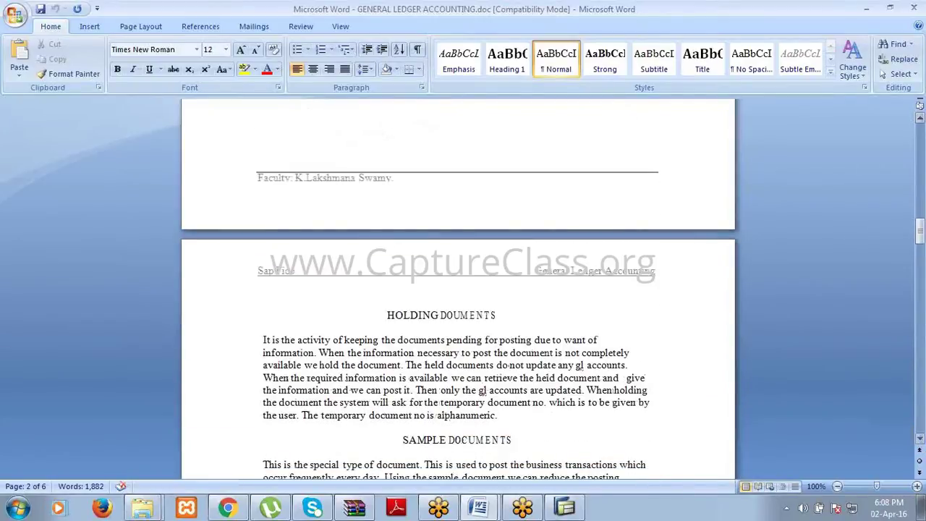
left_click(499, 314)
left_click_drag(344, 340, 320, 352)
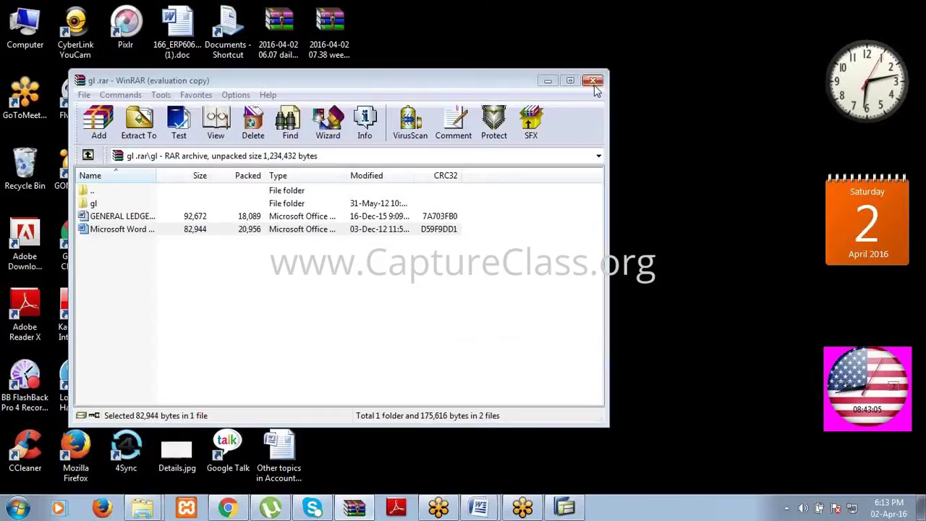
Minimize the gl.rar archive window, and look up the Hold documents instructions in GENERAL LEDGER.doc before minimizing it.
left_click(548, 80)
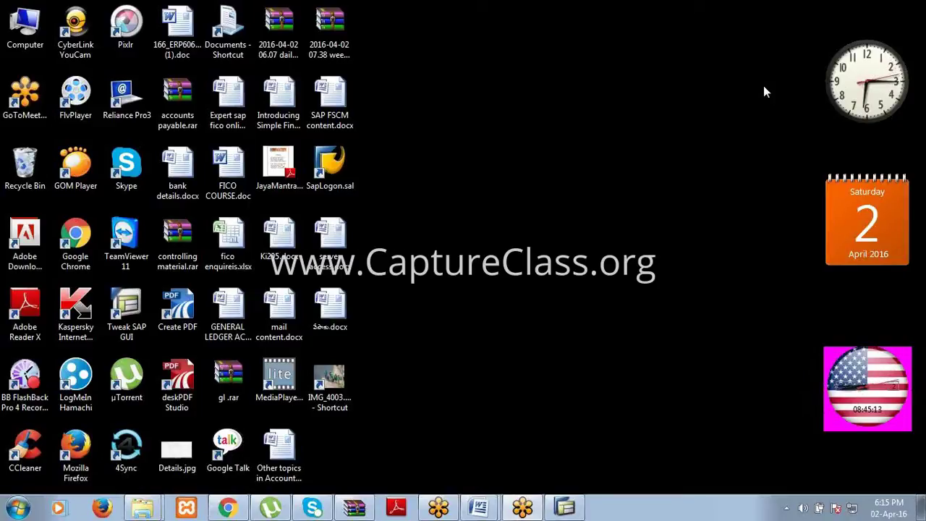
mouse_move(495, 513)
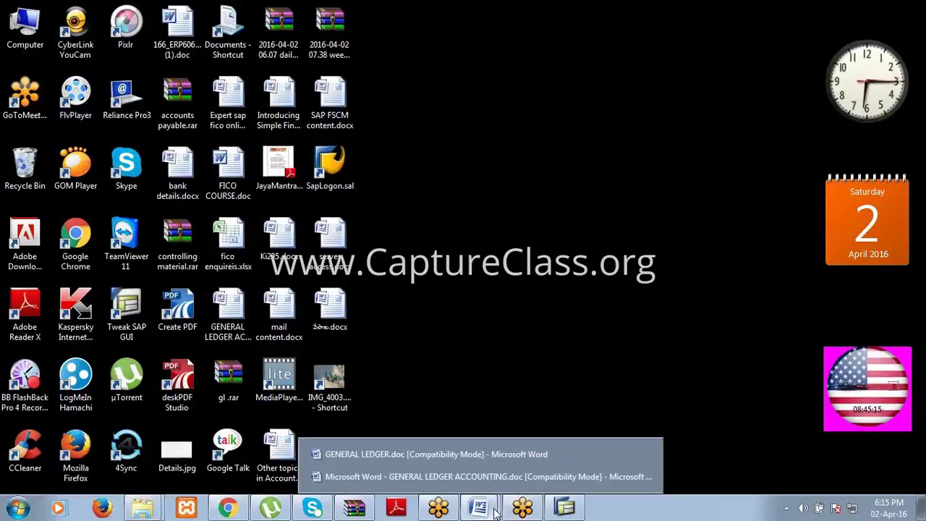
left_click(477, 452)
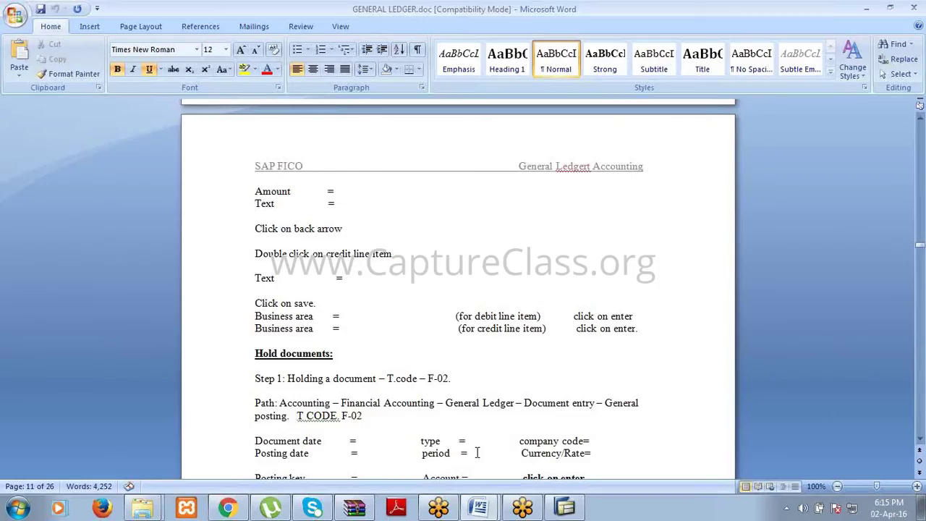
left_click(458, 378)
left_click(872, 9)
Switch to SAP Logon and log on to the ecc ehp6 system with the user name and account password.
double_click(325, 165)
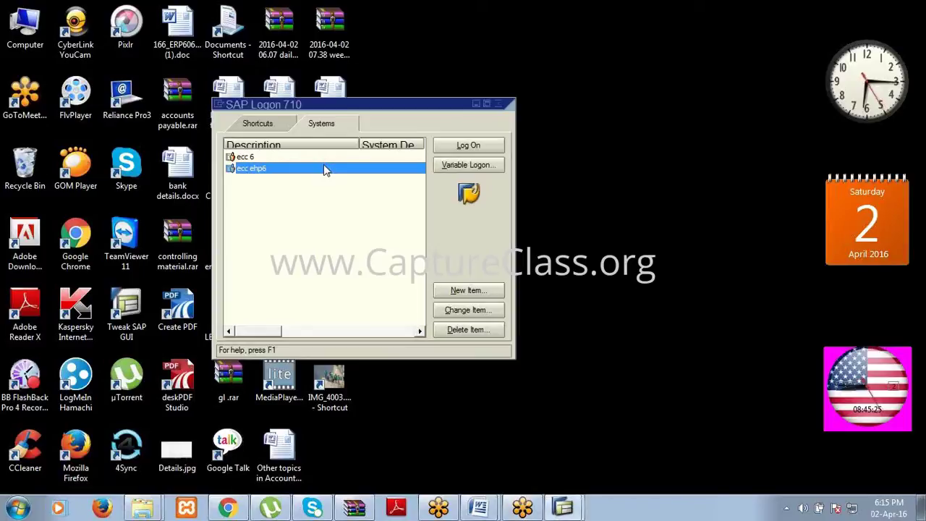
left_click(463, 145)
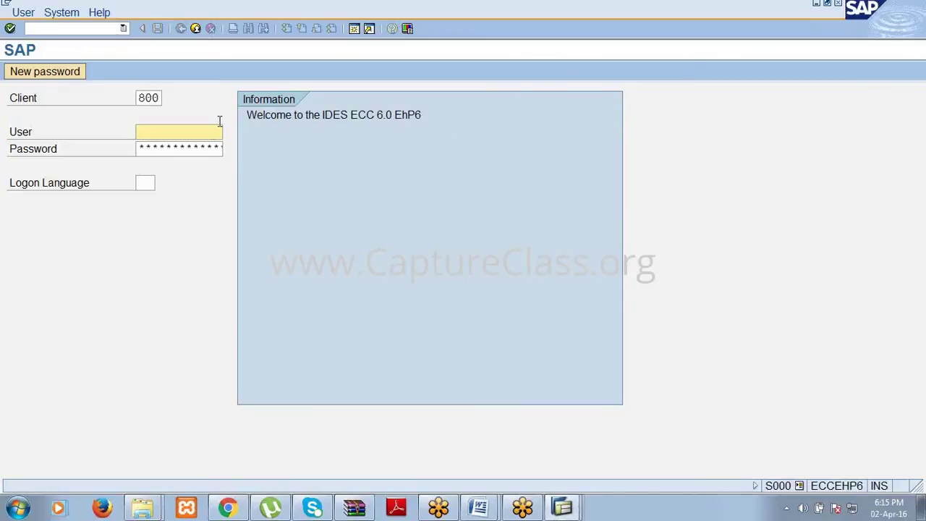
type("fico")
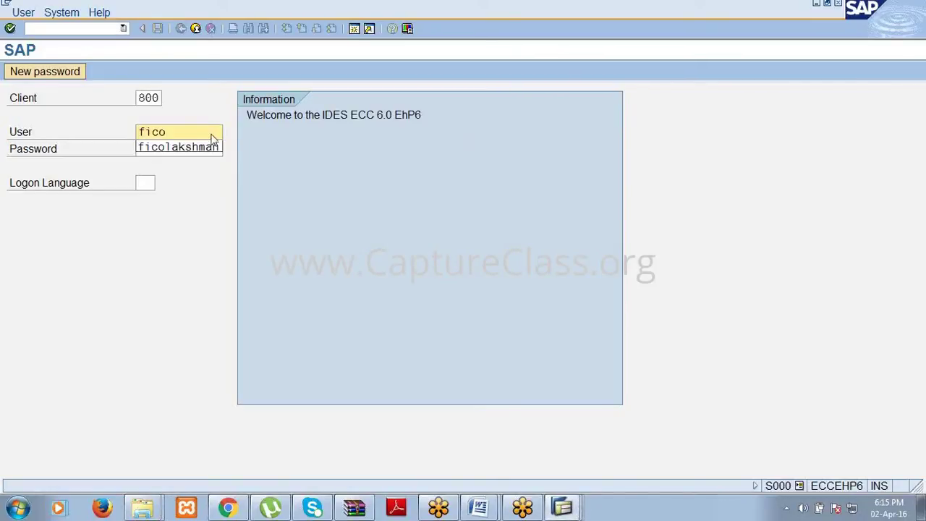
key("Down")
key("Return")
key("Tab")
type("****")
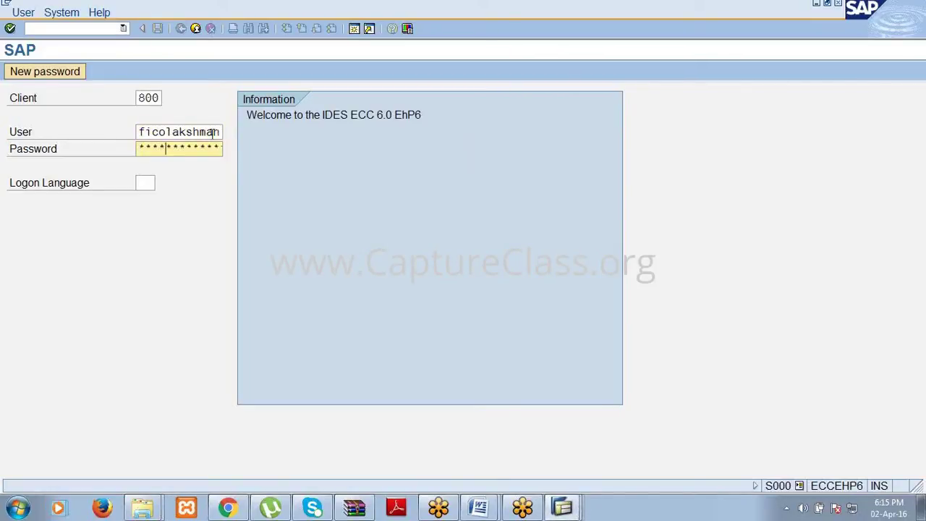
type("****")
key("Return")
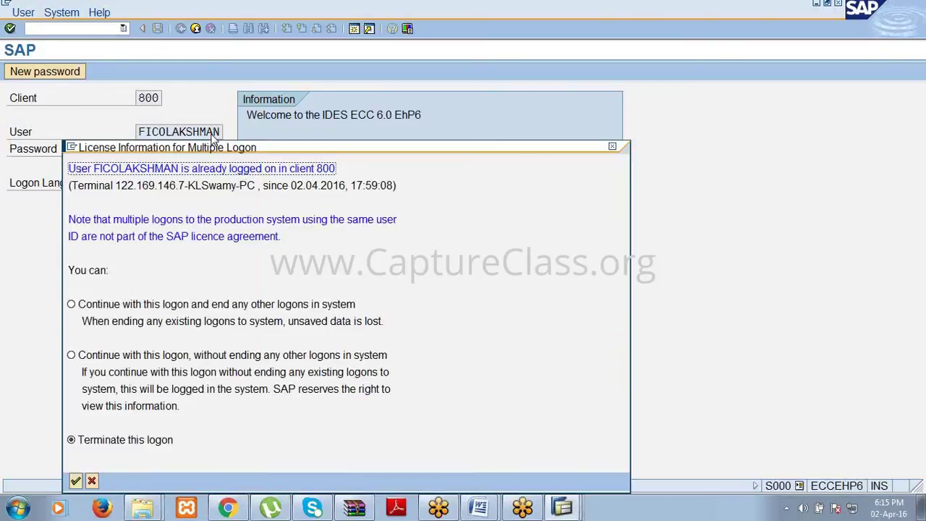
Continue with this logon while ending any other logons in the system, and open transaction F-02.
double_click(102, 305)
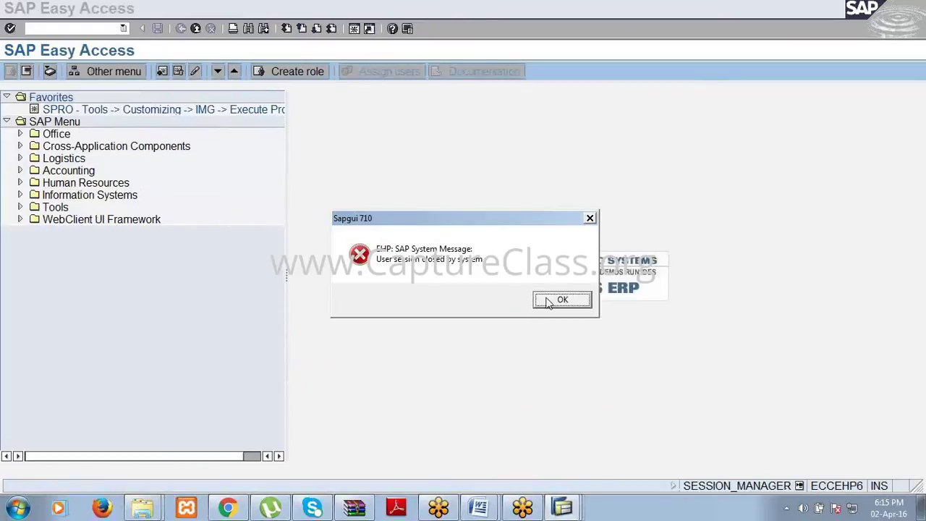
left_click(553, 299)
type("f-02")
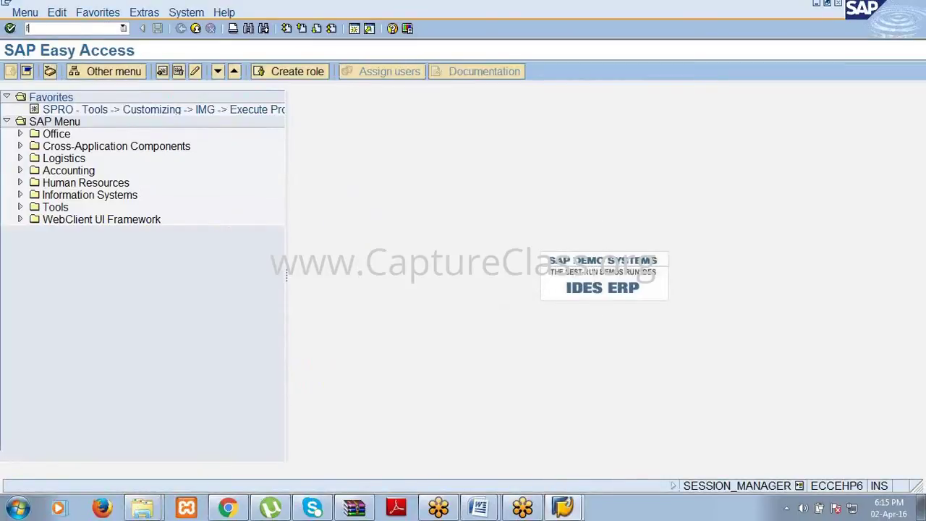
key("Return")
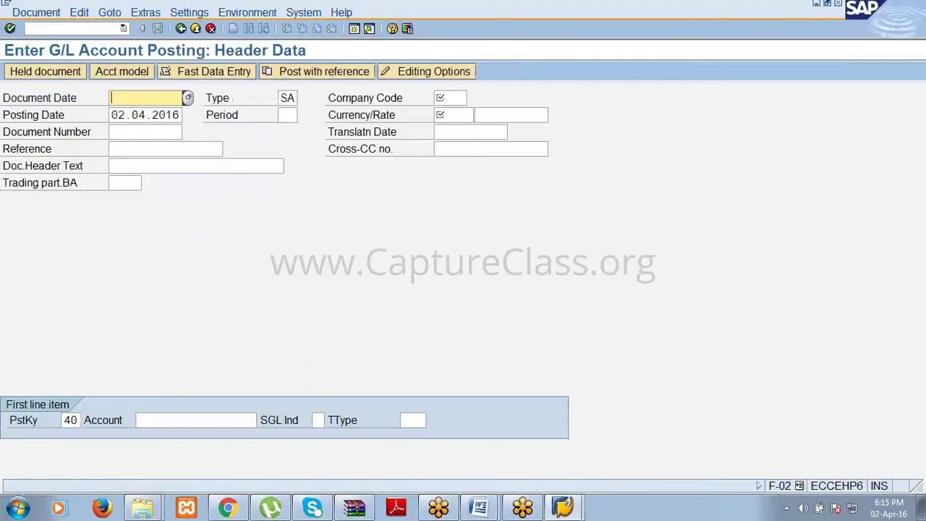
Enter document date 2.4.2016 and company code 3699 in the posting header.
type("2.4.")
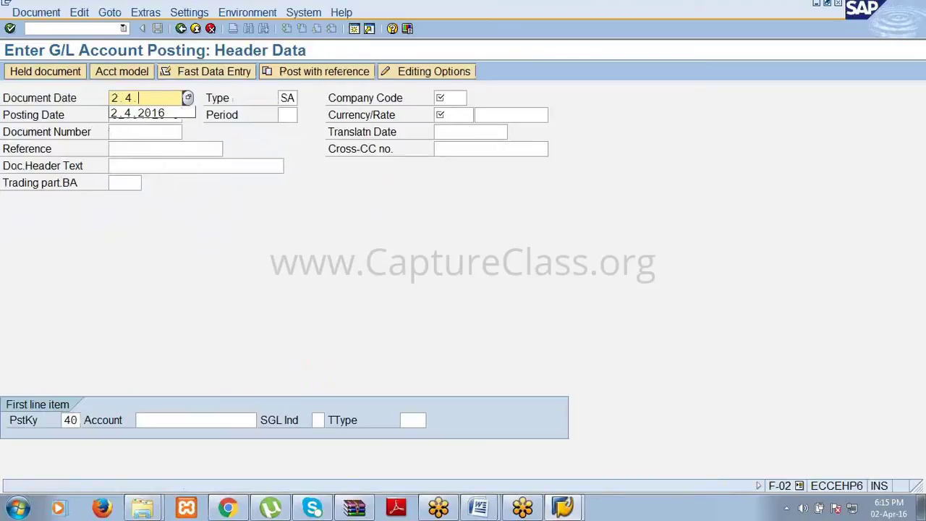
type("2016")
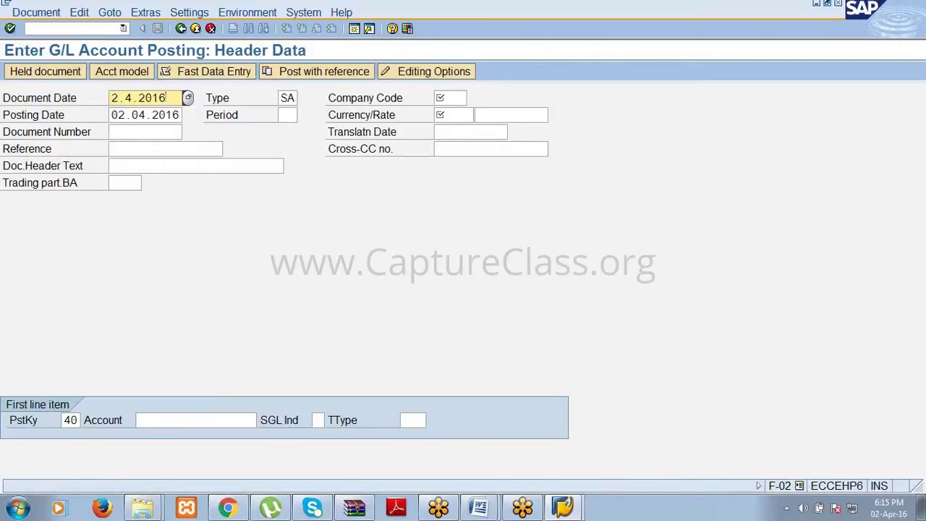
key("Tab")
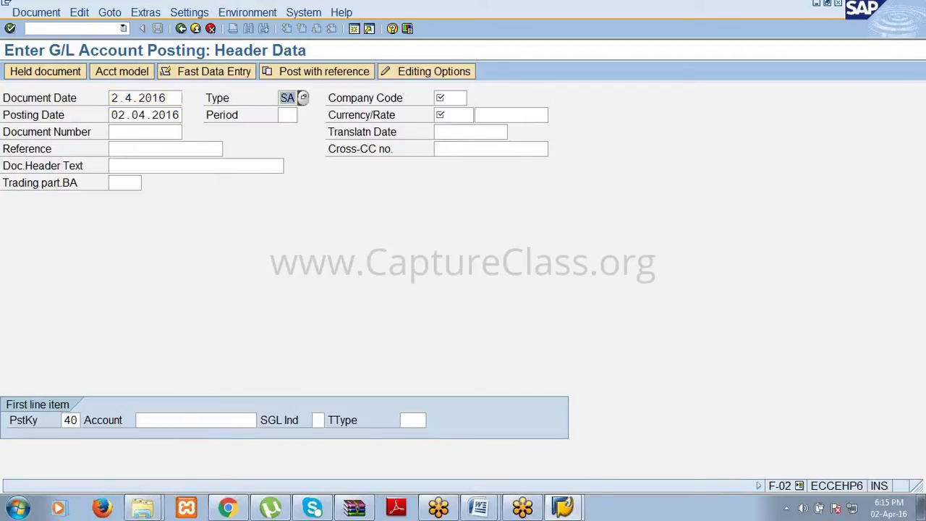
key("Tab")
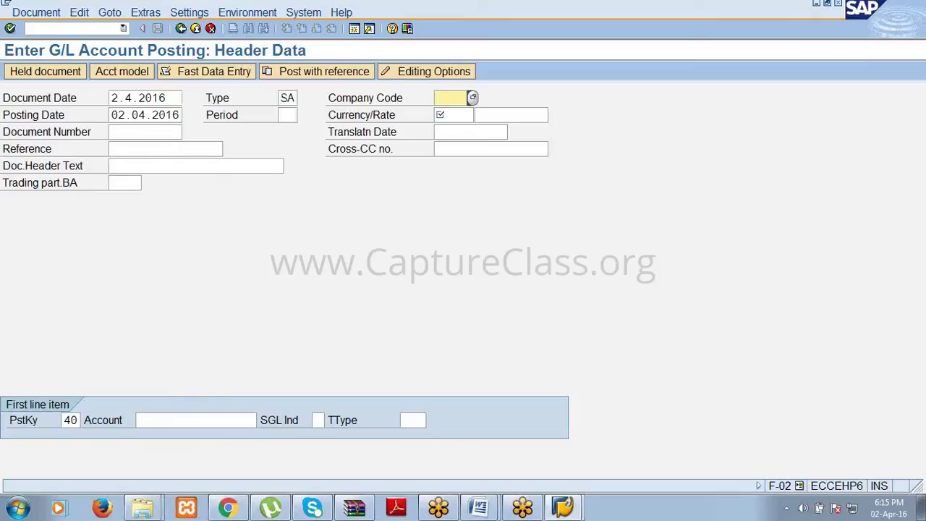
type("34")
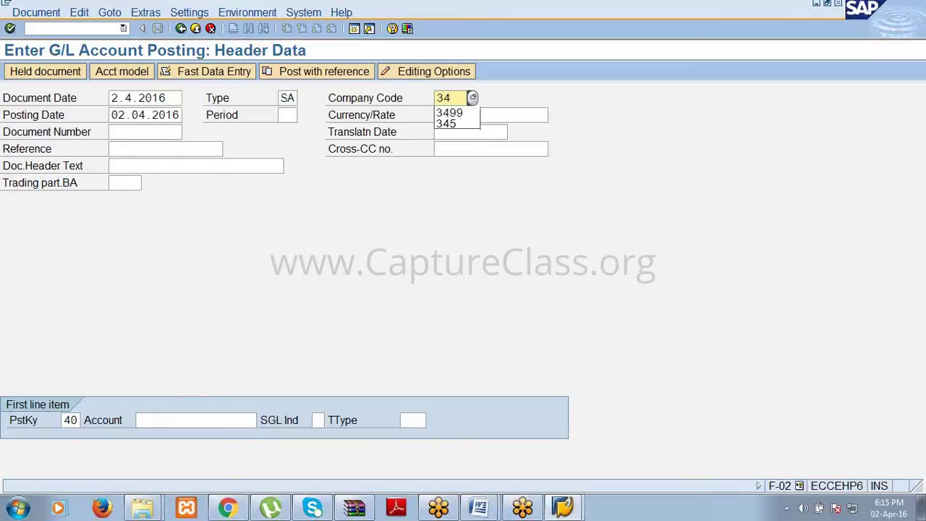
key("BackSpace")
type("699")
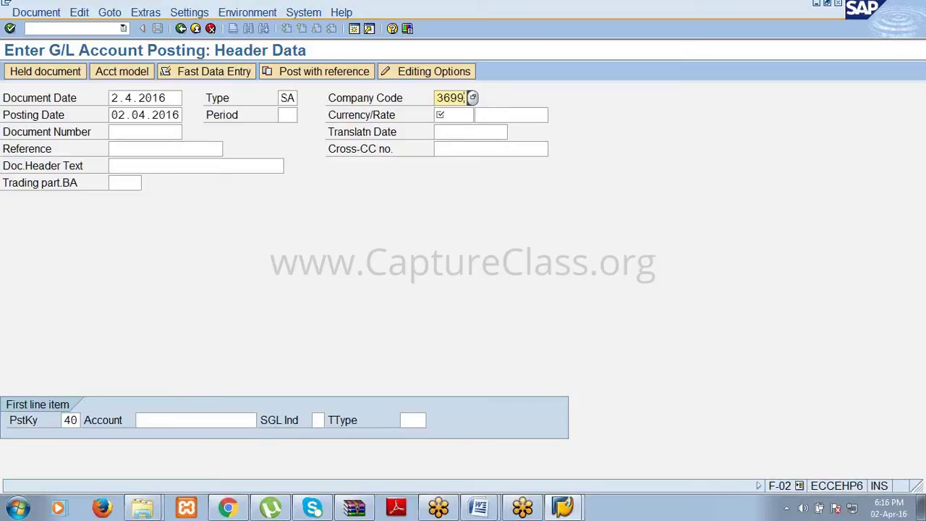
key("Tab")
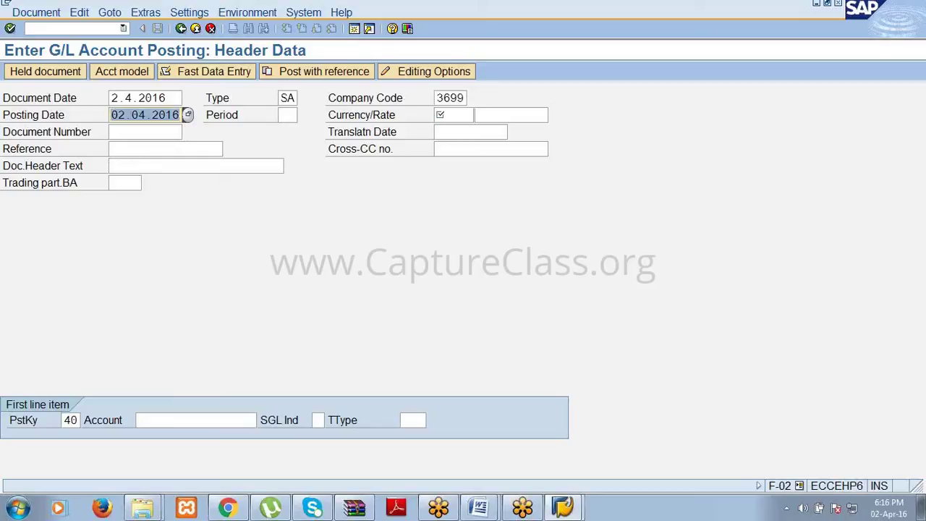
Set the posting period to 4 and the currency to USD in the header data.
left_click(287, 114)
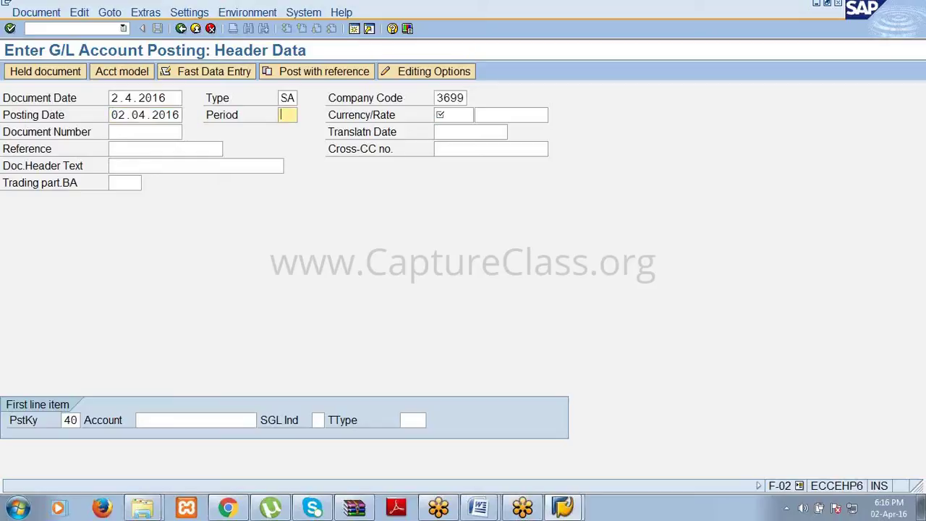
type("4")
left_click(440, 115)
type("u")
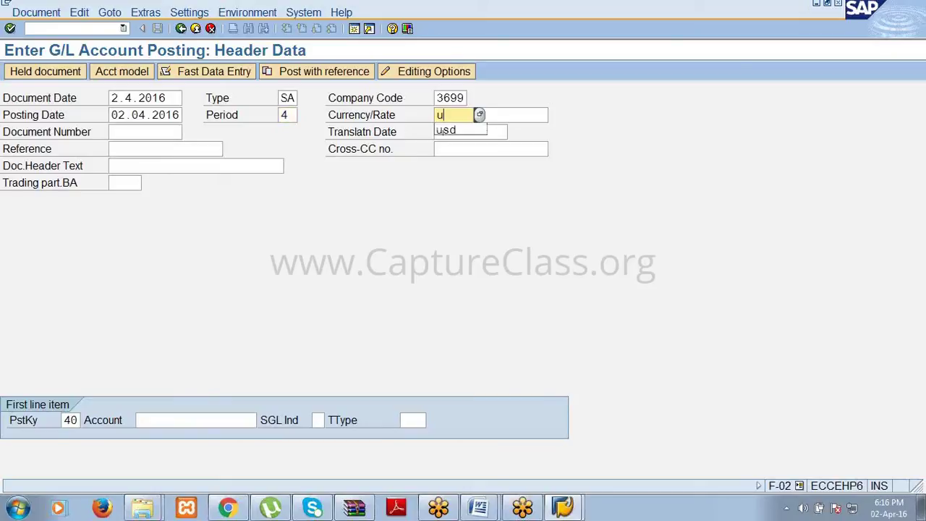
left_click(446, 130)
right_click(107, 31)
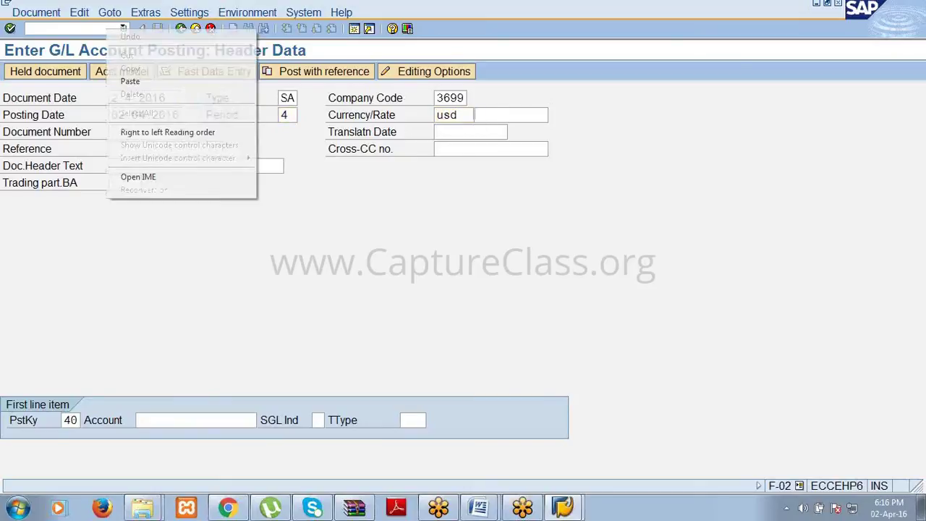
left_click(304, 227)
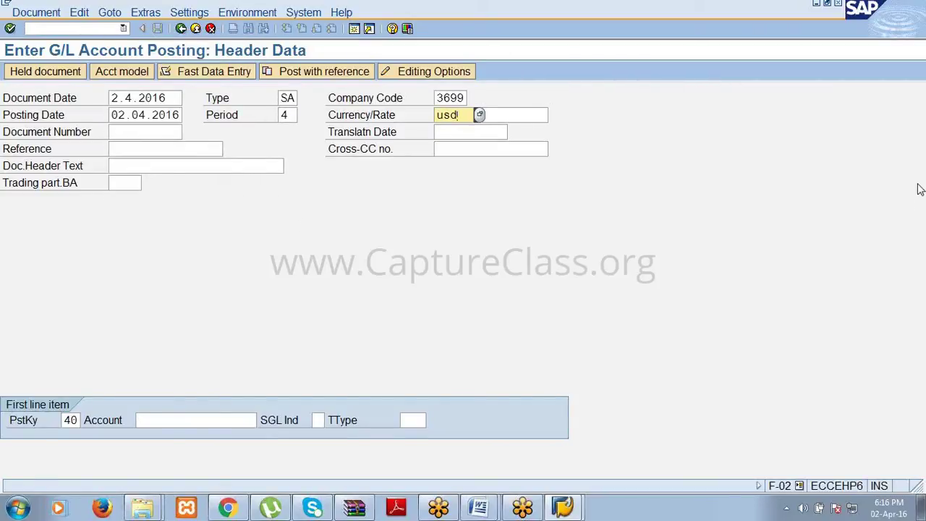
key("Return")
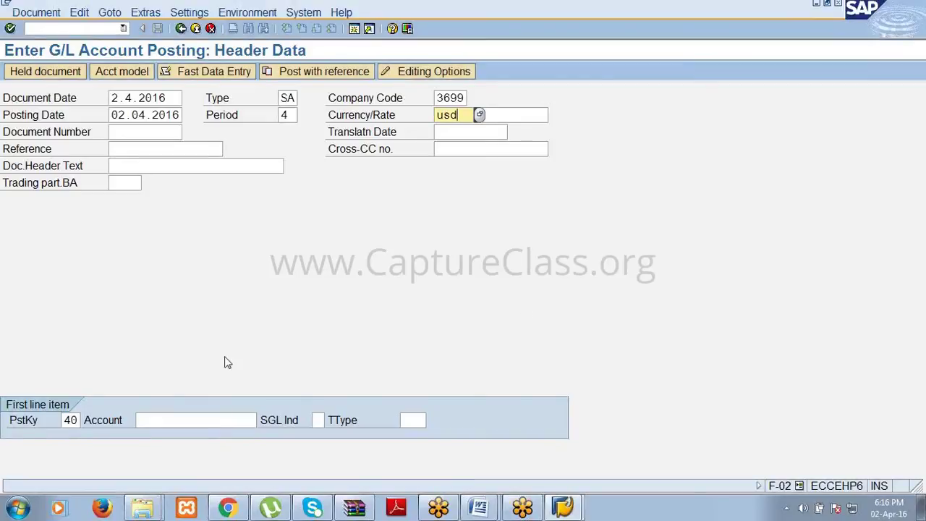
Enter G/L account 400200 for the first line item with posting key 40 and proceed to its item details.
left_click(78, 420)
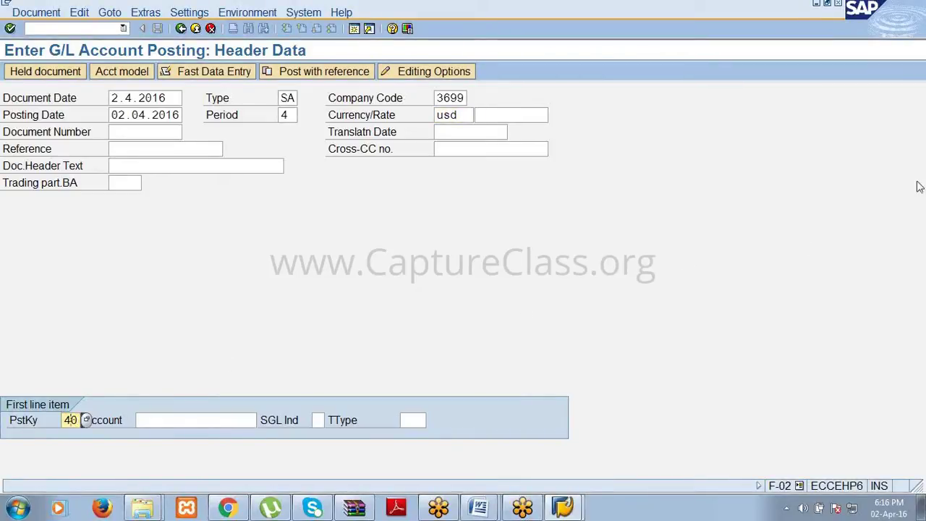
key("Return")
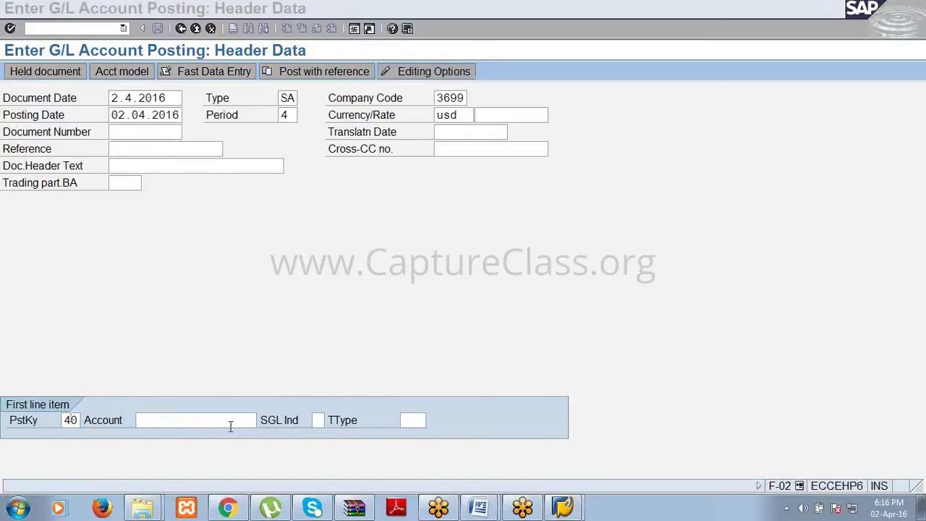
left_click(230, 427)
type("4002")
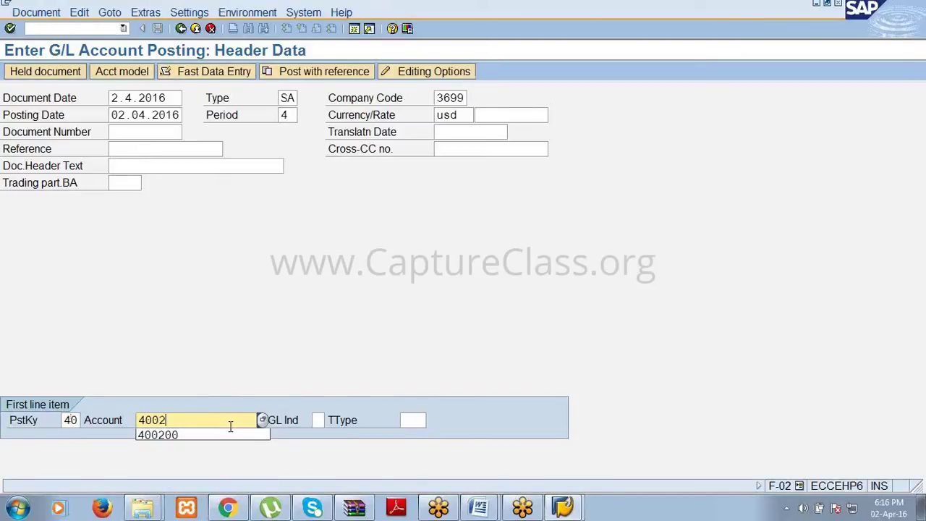
type("00")
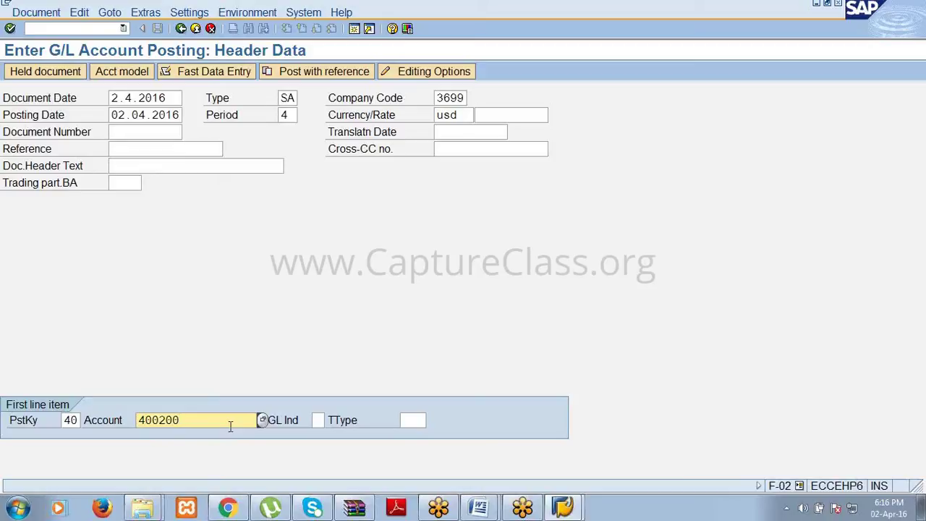
key("Return")
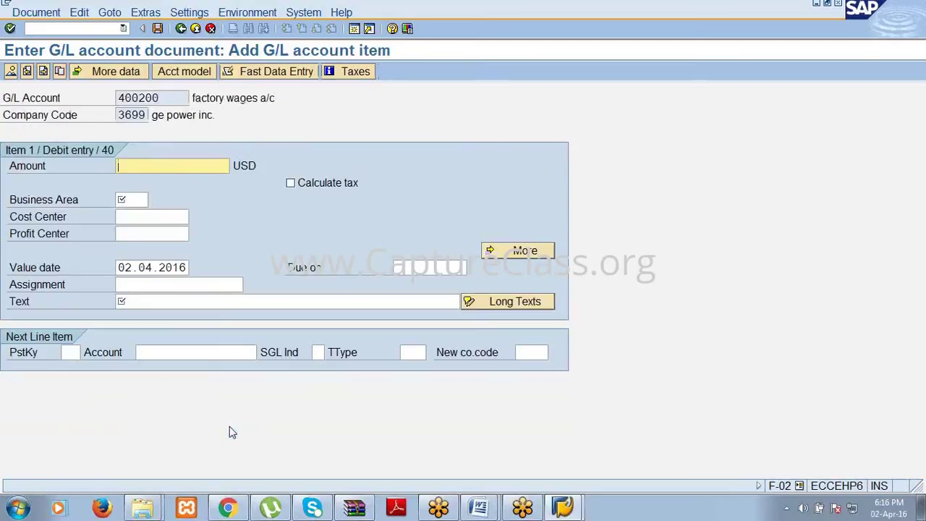
Enter amount 3000 and business area 3699 for the factory wages debit item.
type("3")
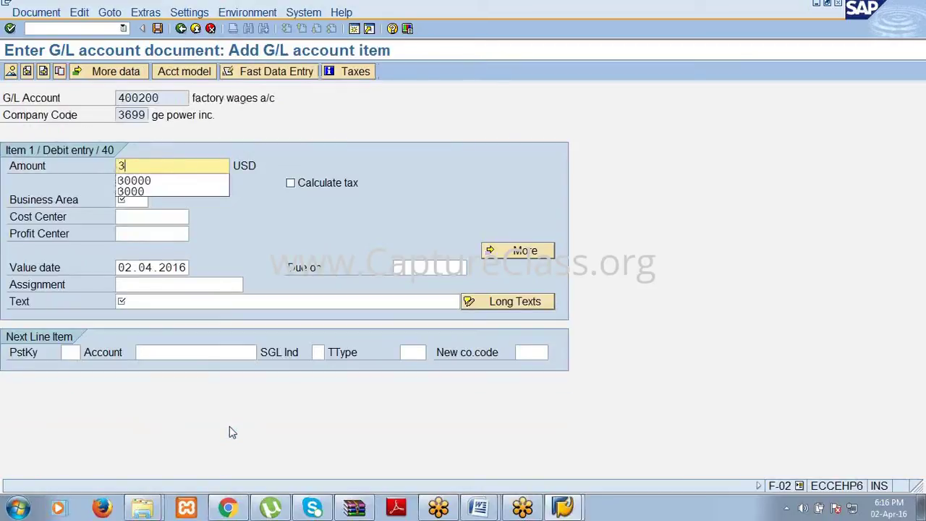
type("000")
left_click(129, 199)
type("36")
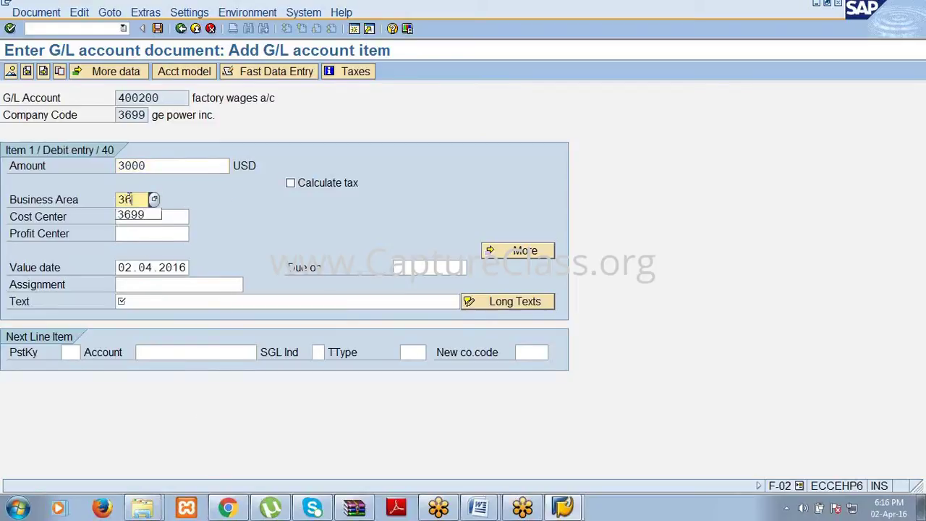
type("99")
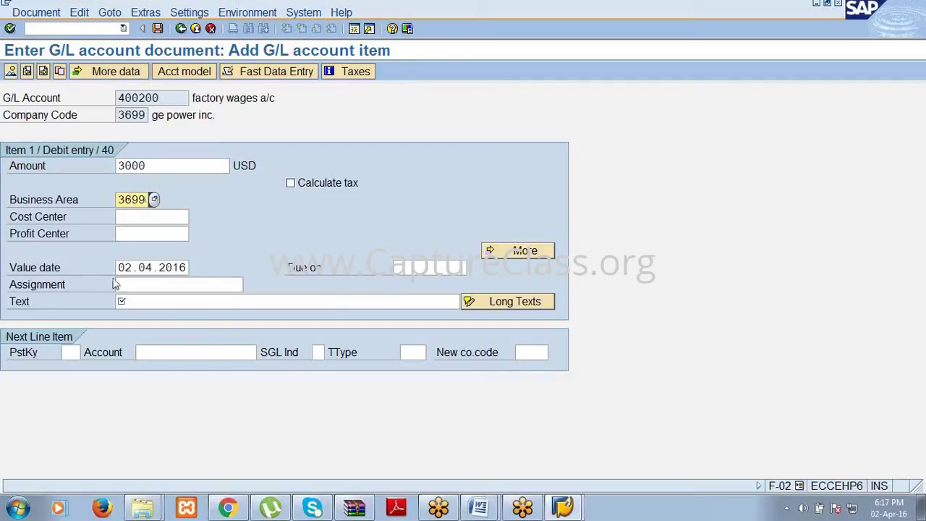
Fill in the debit item's text as "being wages paid".
left_click(134, 301)
type("being ")
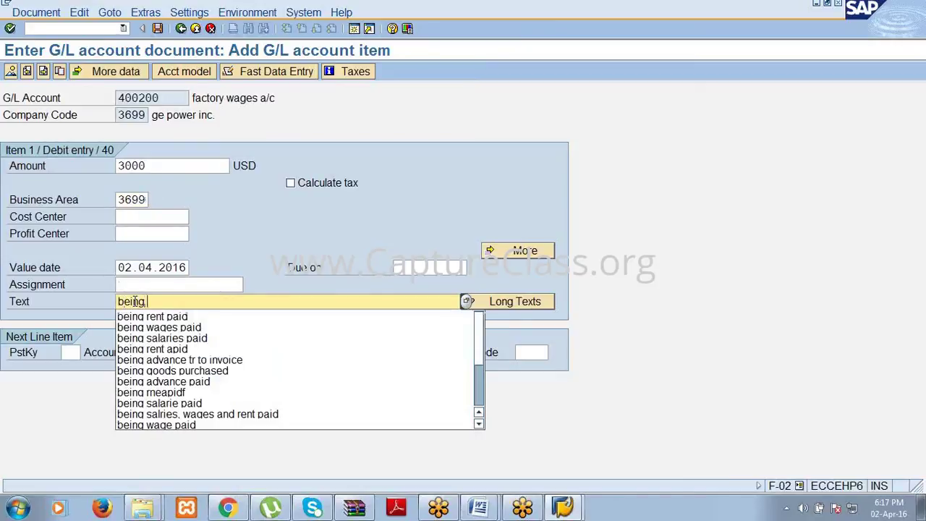
type("wage")
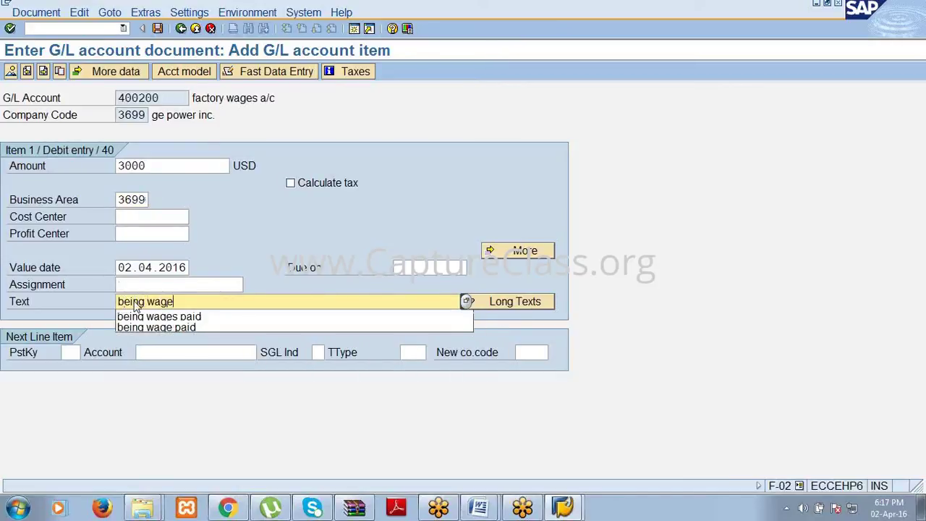
key("Down")
key("Return")
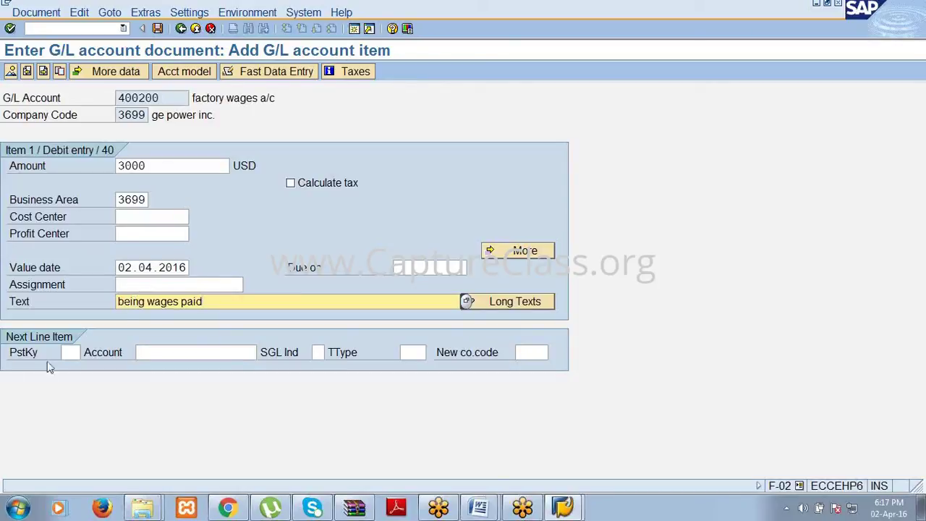
Hold the incomplete document under the temporary document number abc100.
left_click(70, 351)
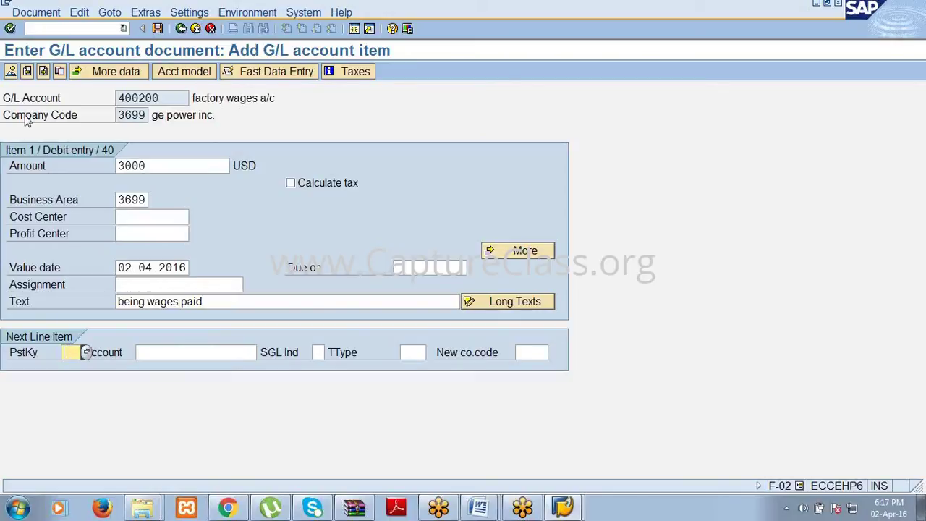
left_click(36, 12)
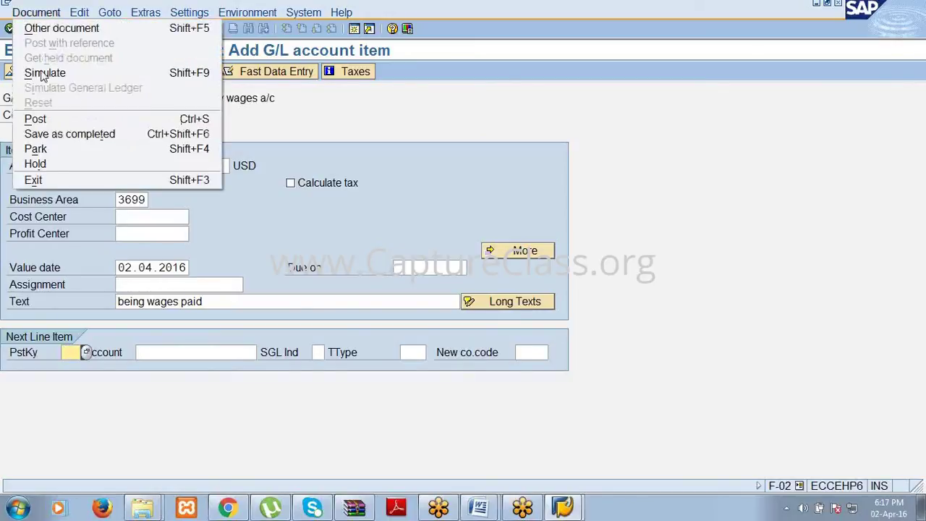
left_click(45, 163)
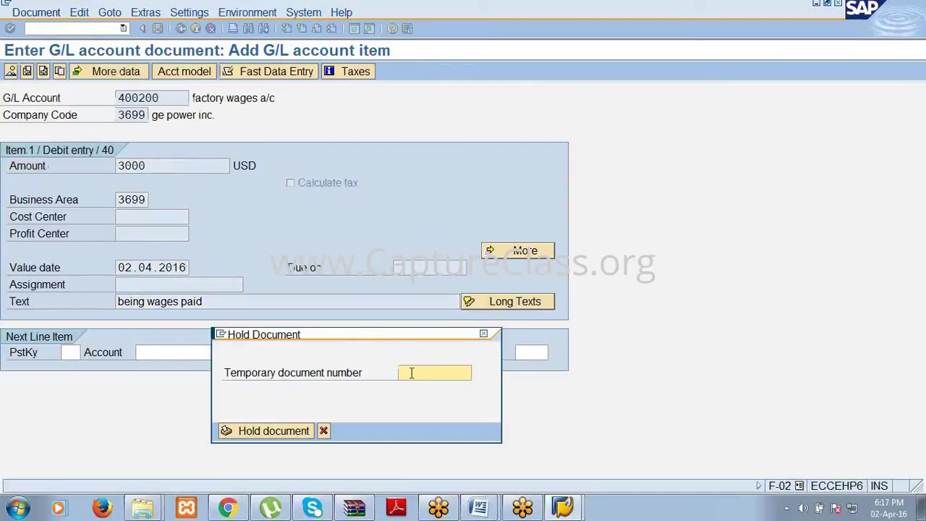
type("abc100")
left_click(298, 431)
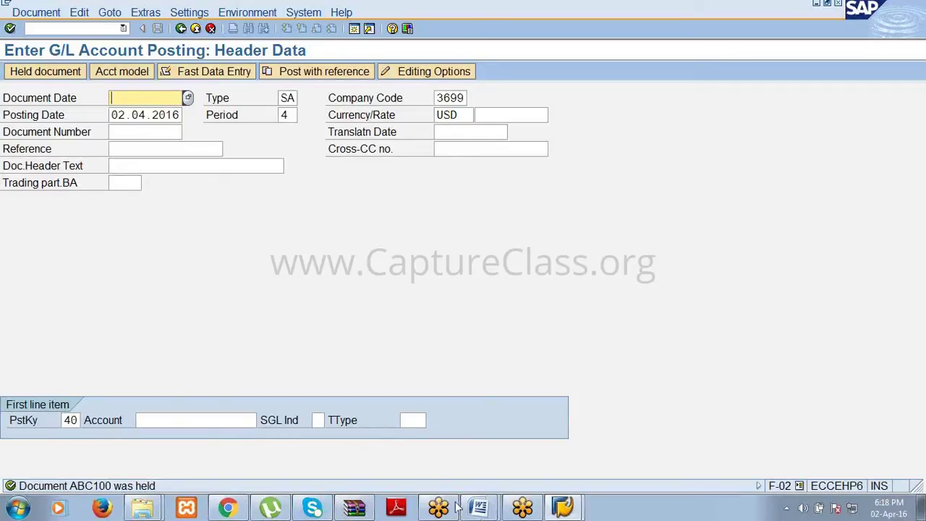
Switch to GENERAL LEDGER.doc in Word, review the Hold documents instructions through Step 2 on posting a held document, and return to SAP.
left_click(478, 507)
left_click(472, 454)
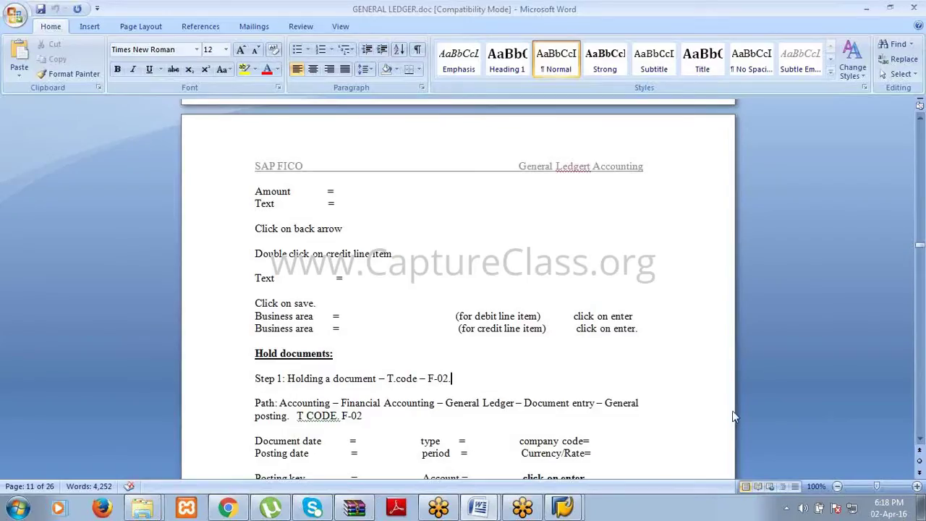
left_click(919, 439)
left_click(920, 439)
left_click_drag(920, 439, 920, 439)
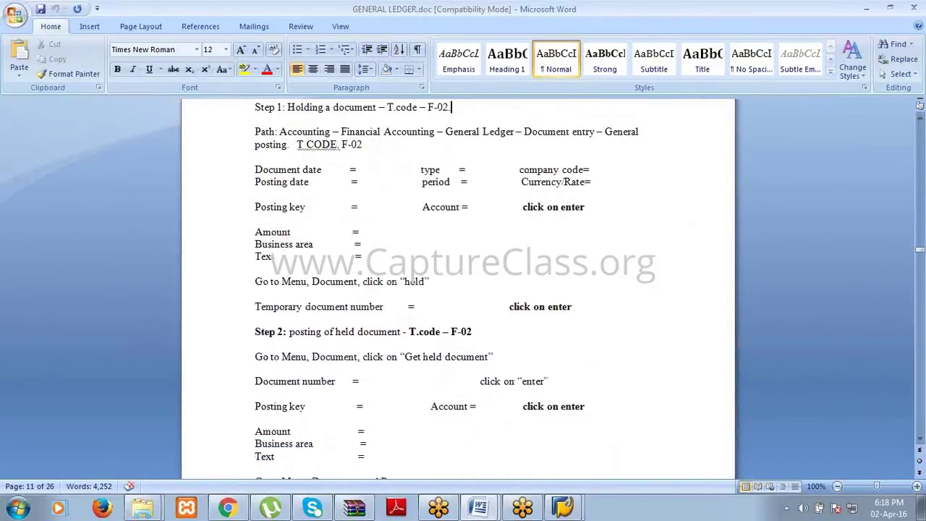
left_click(484, 329)
left_click(474, 331)
left_click(865, 8)
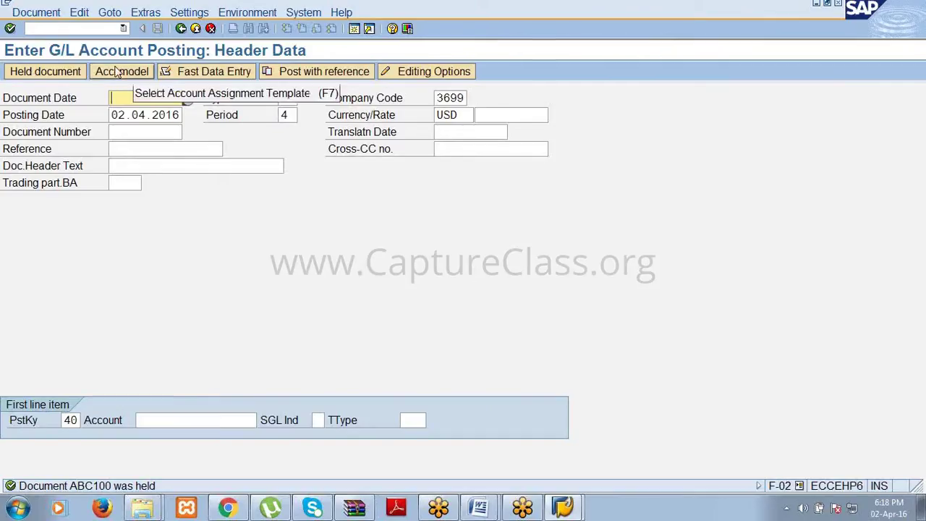
Open the retrieval of held documents and check it against the "Get held document" instruction in GENERAL LEDGER.doc.
left_click(40, 12)
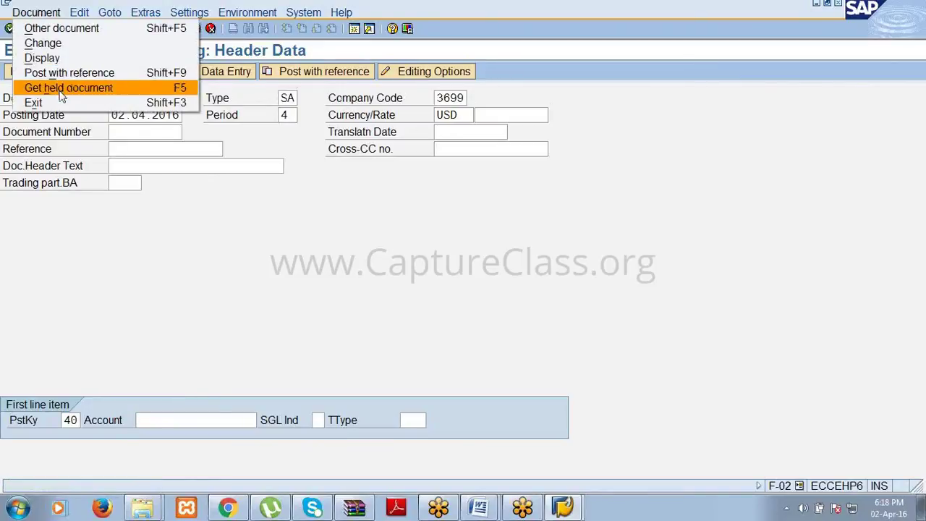
left_click(62, 88)
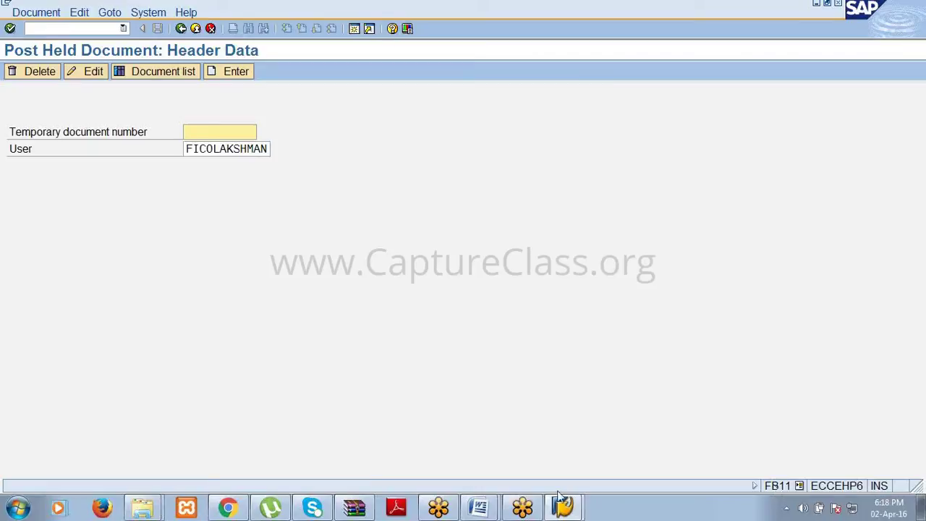
left_click(486, 514)
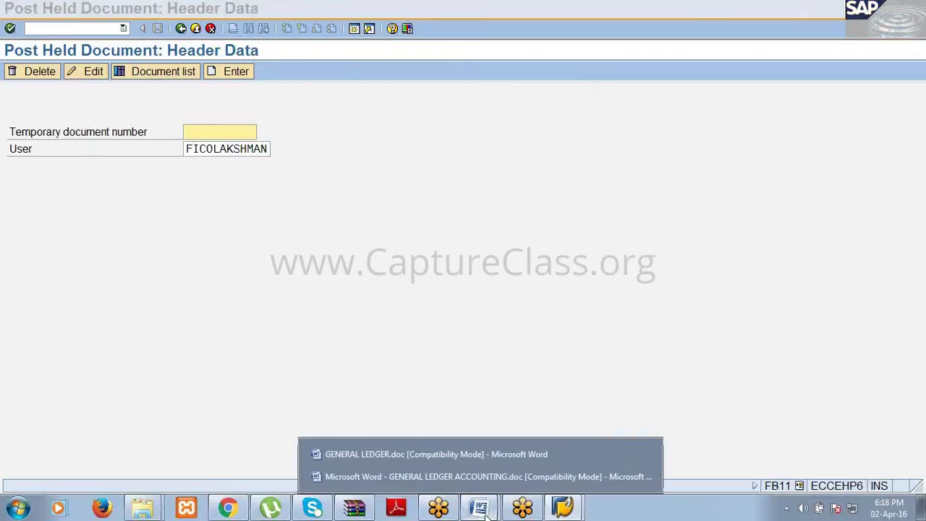
left_click(472, 457)
left_click(494, 357)
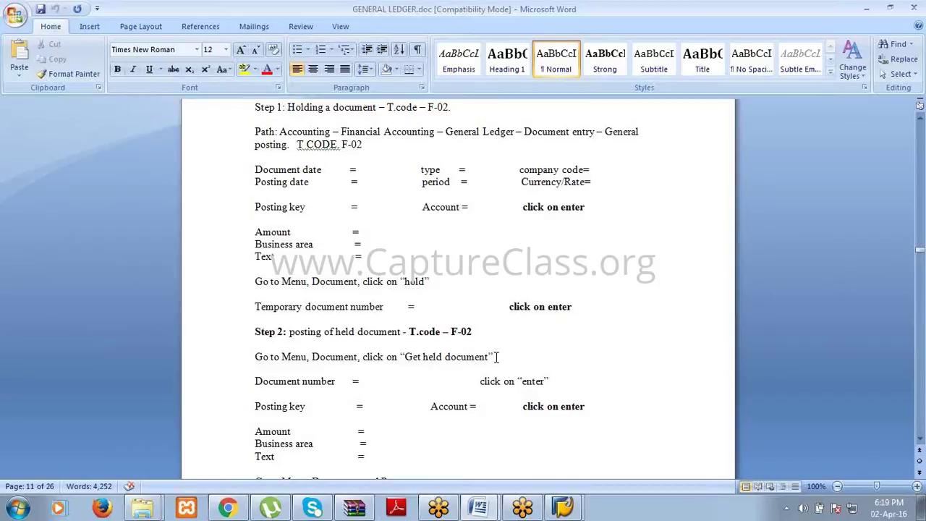
left_click(868, 11)
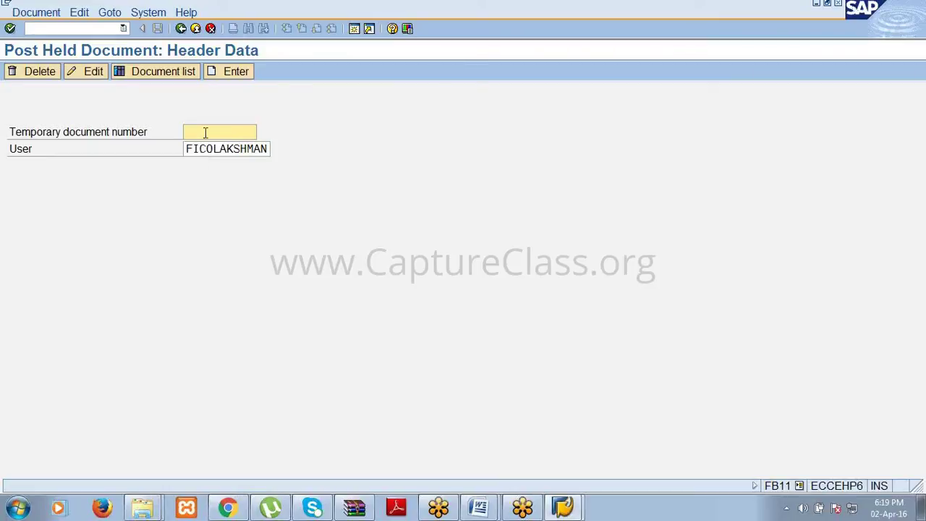
View the list of held documents and return to the temporary document number entry.
type("abc100")
left_click(187, 72)
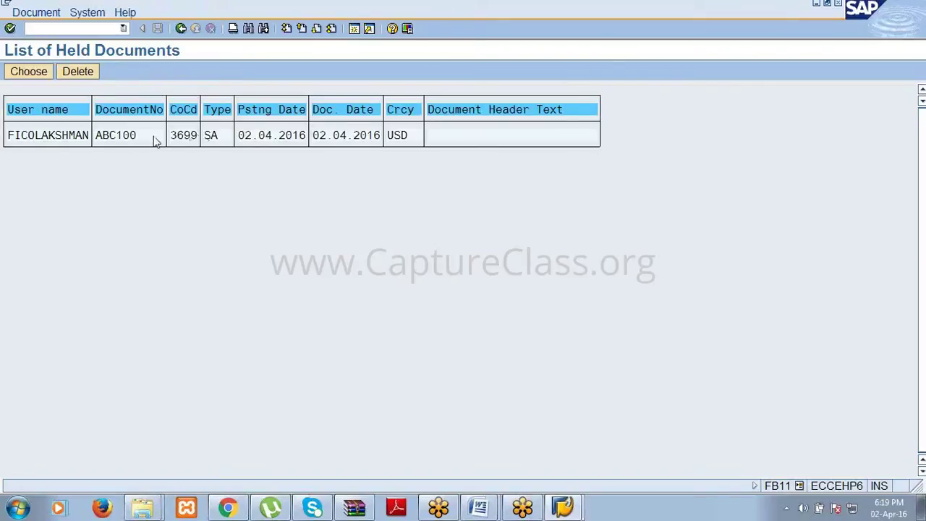
left_click(180, 29)
left_click(199, 128)
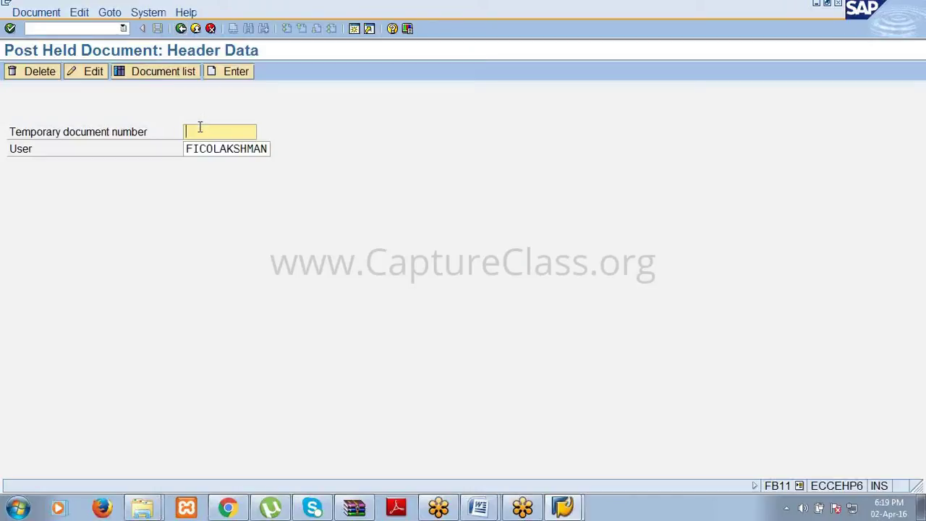
Retrieve the held document with temporary number abc100 and select its factory wages line item.
type("abc100")
key("Return")
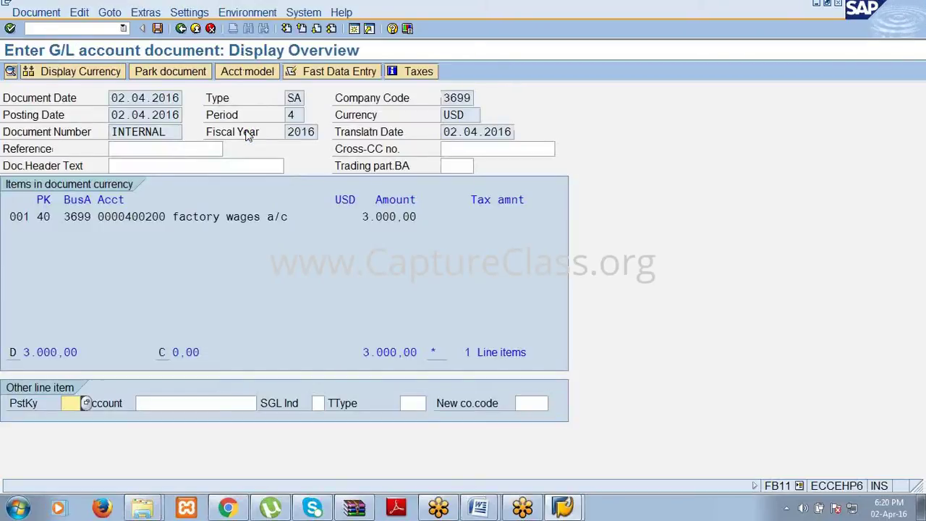
left_click(243, 219)
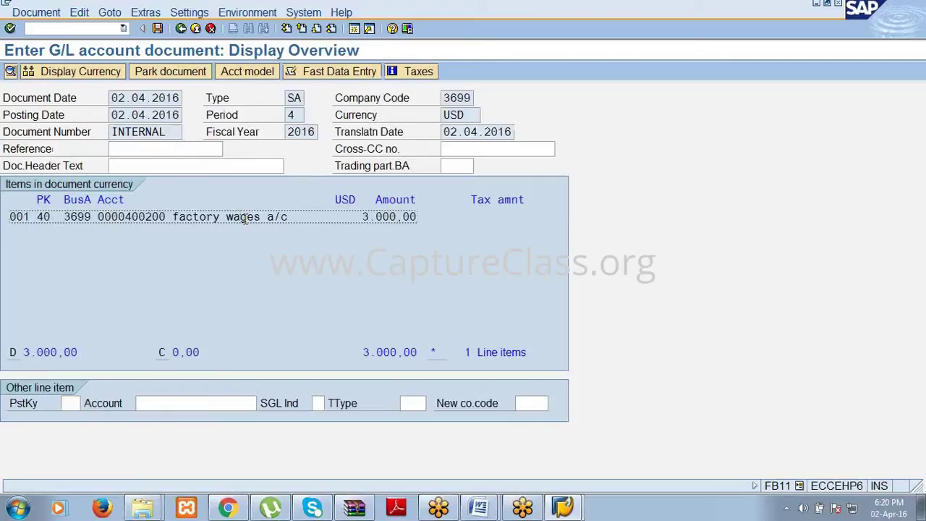
Add another line item with posting key 50 and account 200100, and proceed to its item details.
left_click(78, 404)
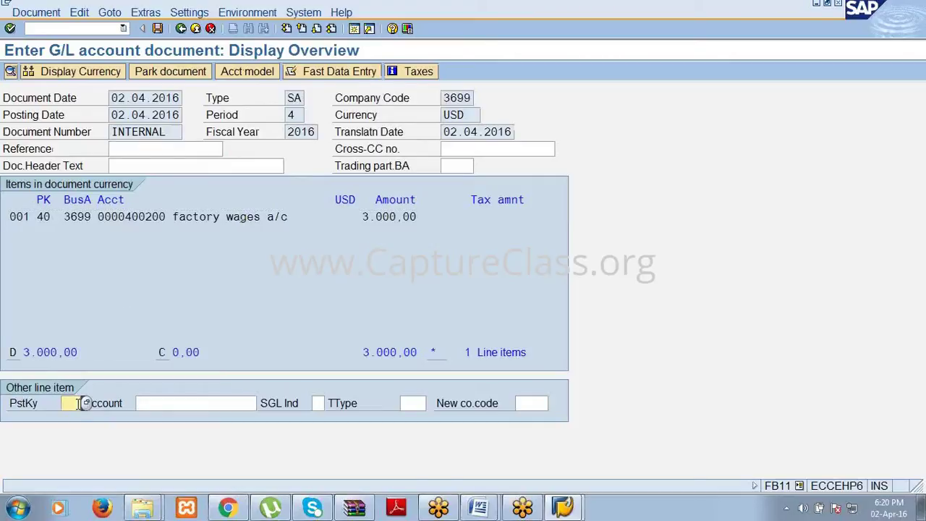
type("50")
key("Tab")
type("200100")
key("Return")
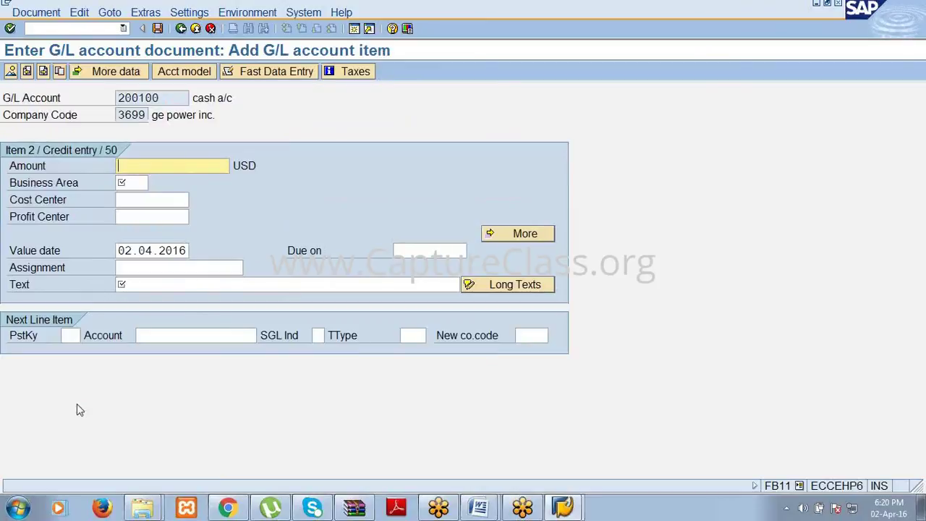
Enter * as the amount and 3699 as the business area of the cash credit item.
type("8")
key("BackSpace")
type("*")
key("Tab")
type("3")
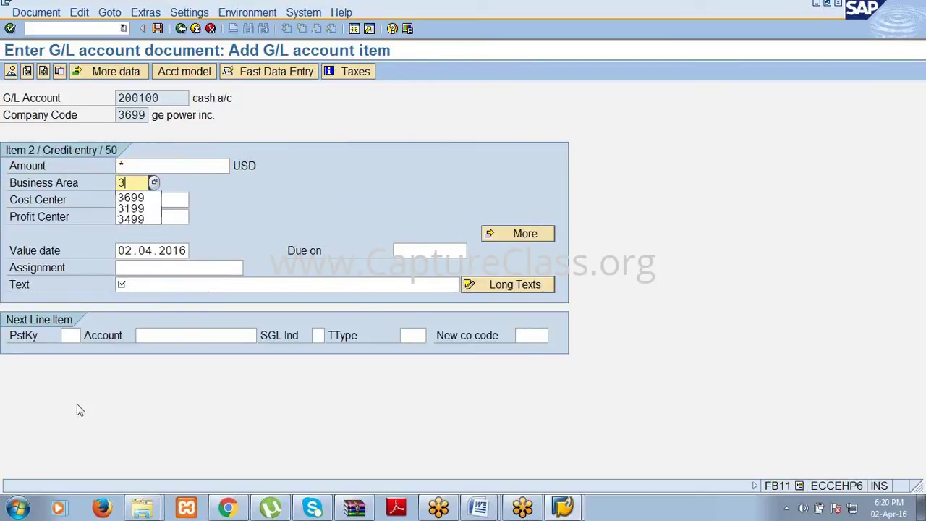
type("699")
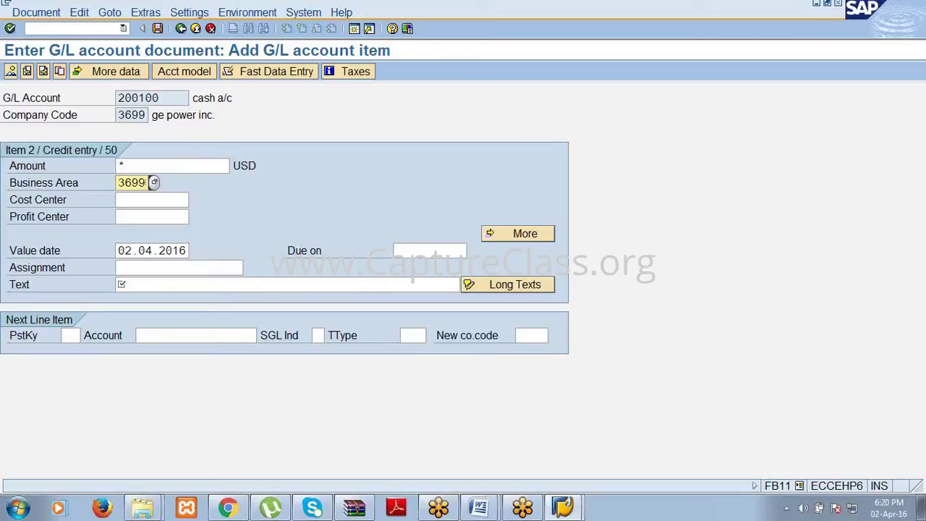
Enter + as the credit item's text and post the document.
left_click(180, 284)
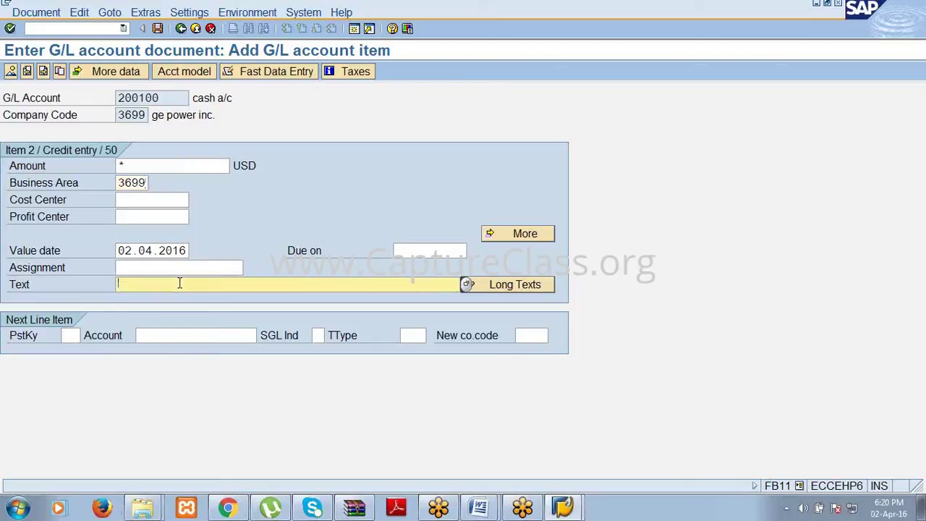
type("+")
left_click(158, 28)
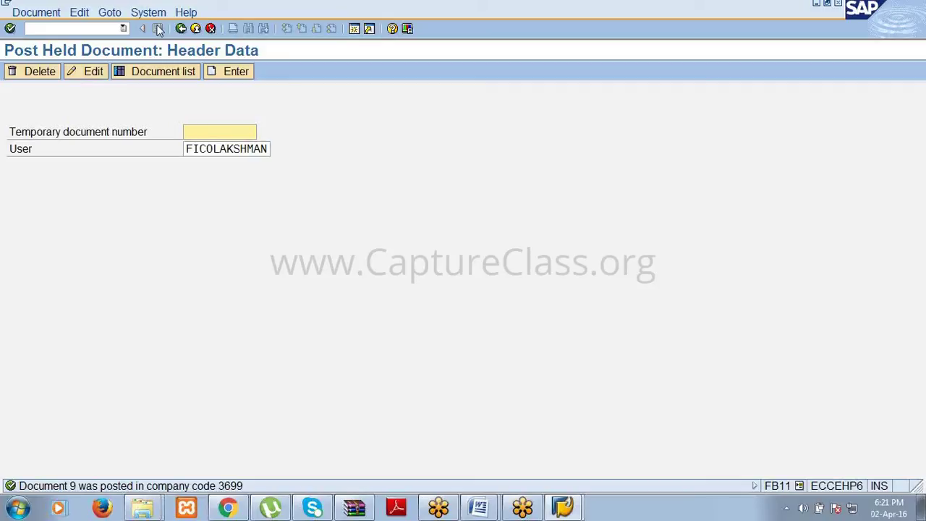
Display the document just posted.
left_click(42, 14)
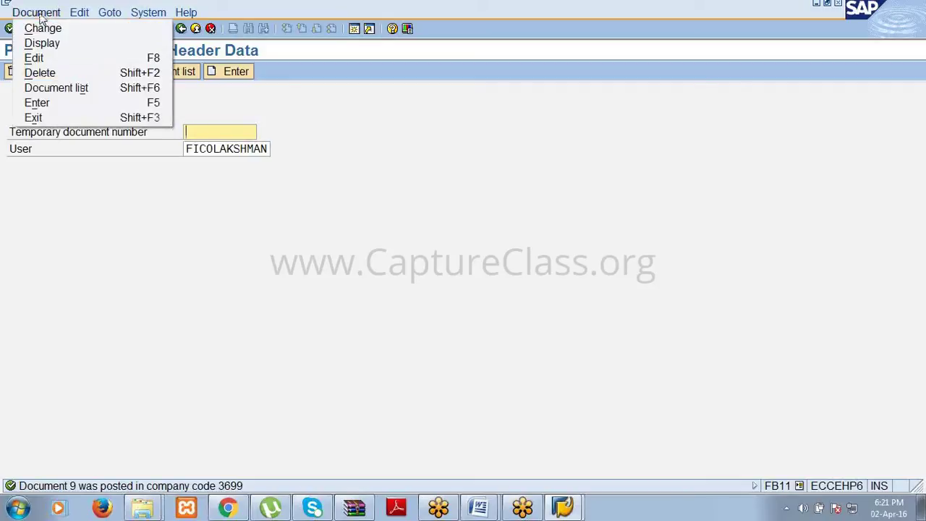
left_click(44, 44)
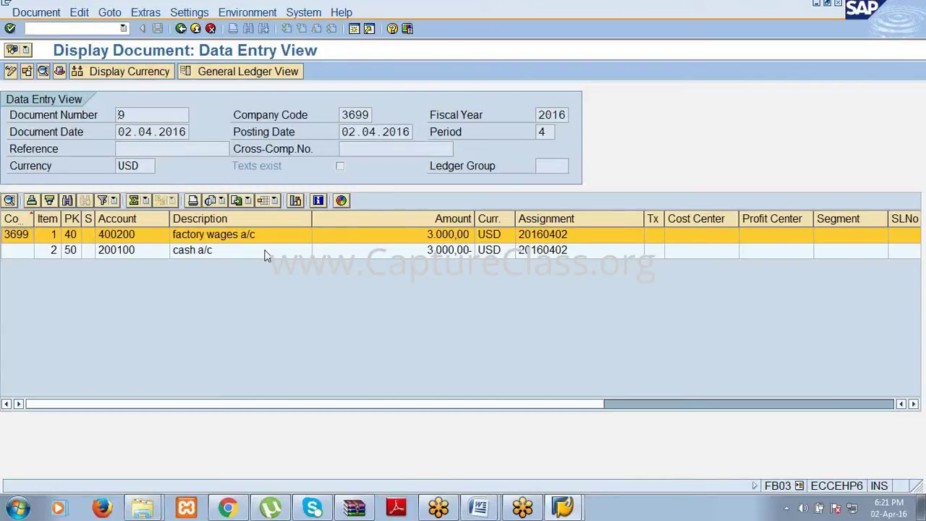
Switch to GENERAL LEDGER.doc in Word and review the note on the "Held documents must be converted" error.
left_click(483, 512)
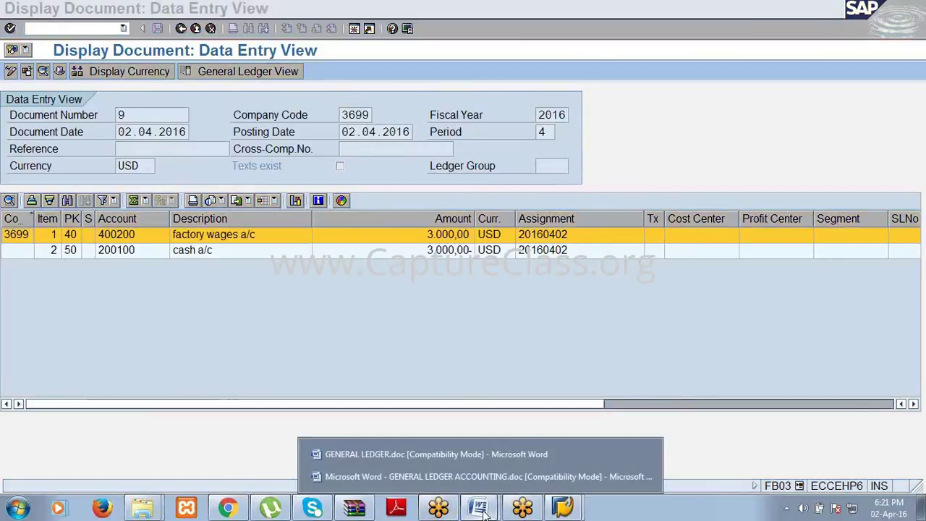
left_click(466, 453)
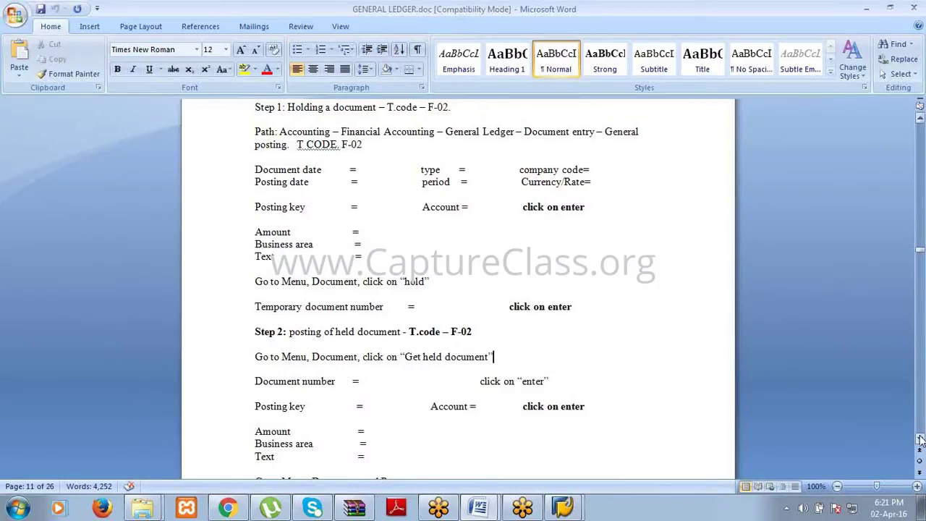
scroll(920, 439, "down", 4)
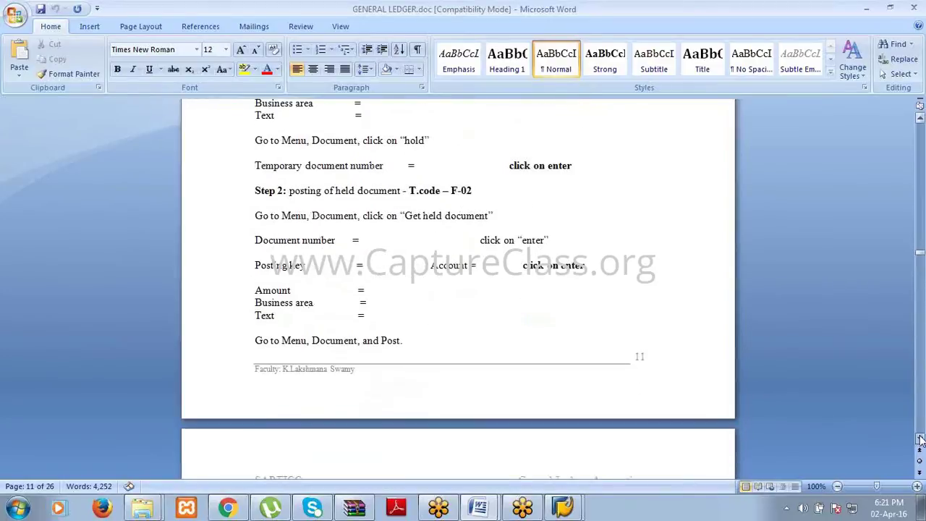
scroll(920, 440, "down", 4)
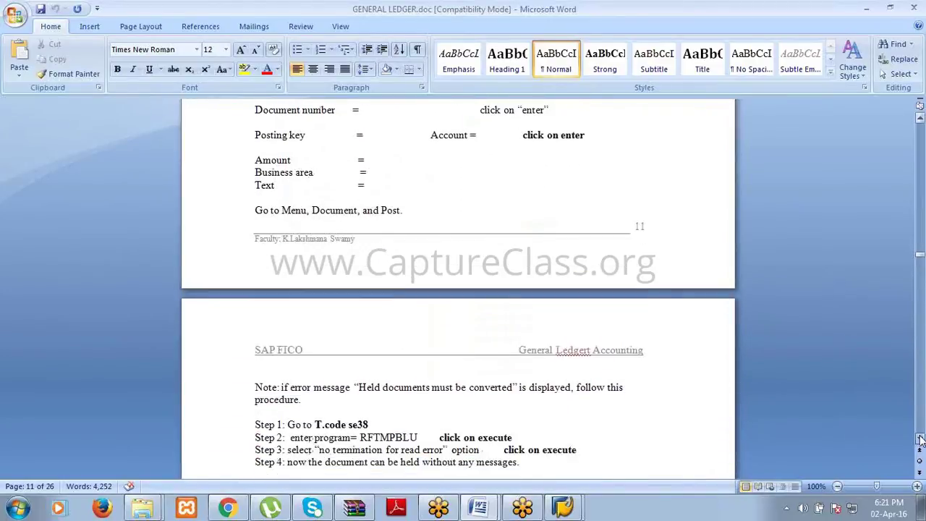
scroll(921, 439, "down", 3)
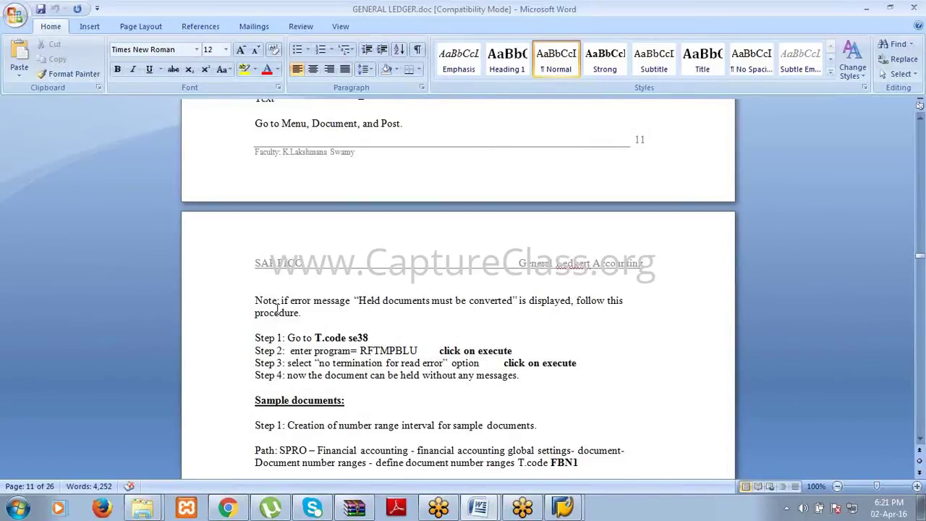
Switch back to SAP and open the ABAP Editor with transaction /nse38.
left_click(302, 313)
left_click(392, 338)
left_click(863, 11)
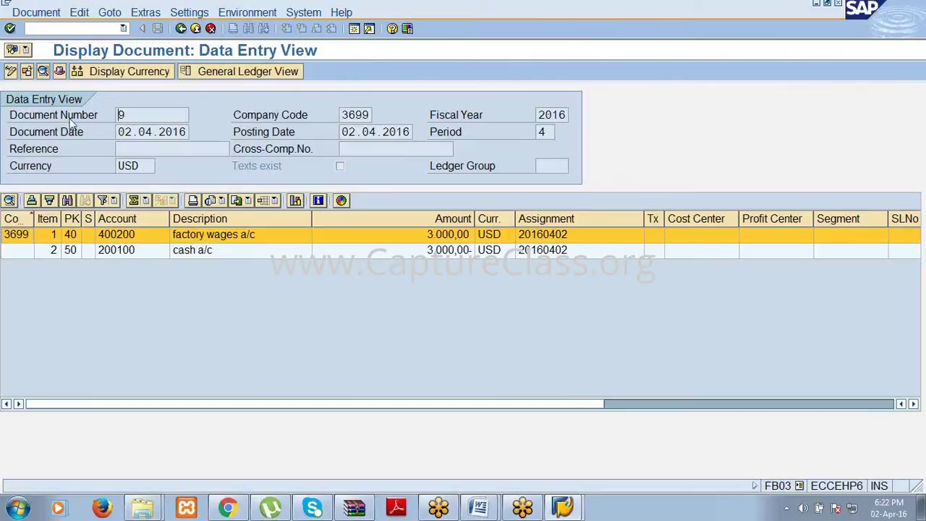
left_click(72, 28)
type("/nse38")
key("Return")
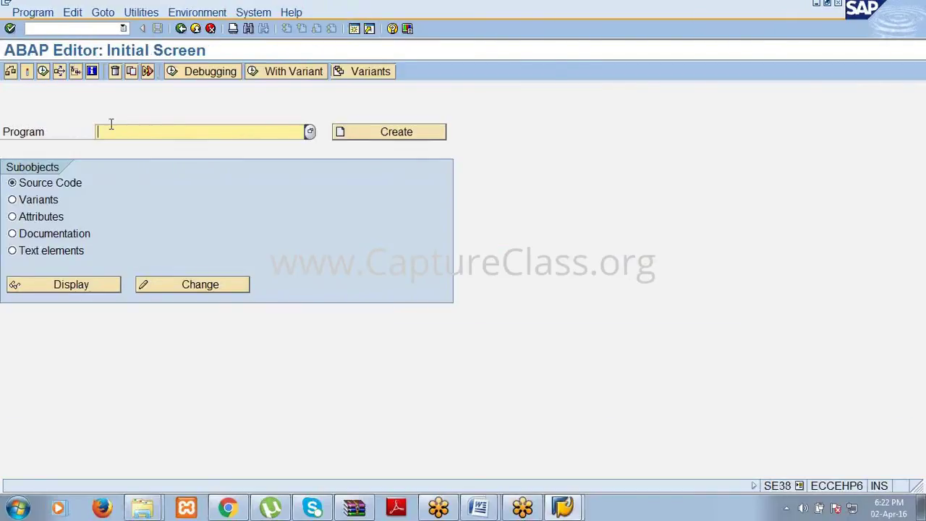
Check the procedure note in GENERAL LEDGER.doc and run program rftmpblu in SAP with "No termination for read error" enabled.
type("rftmpblu")
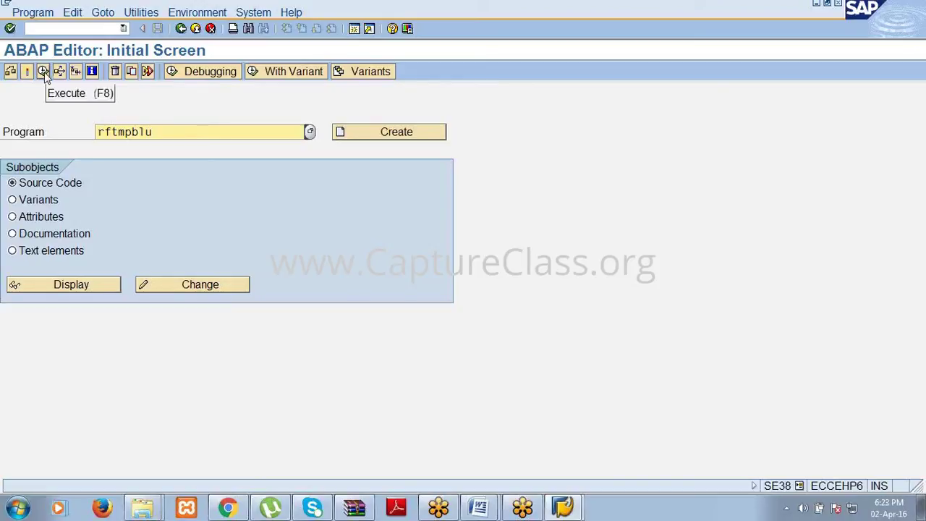
left_click(479, 510)
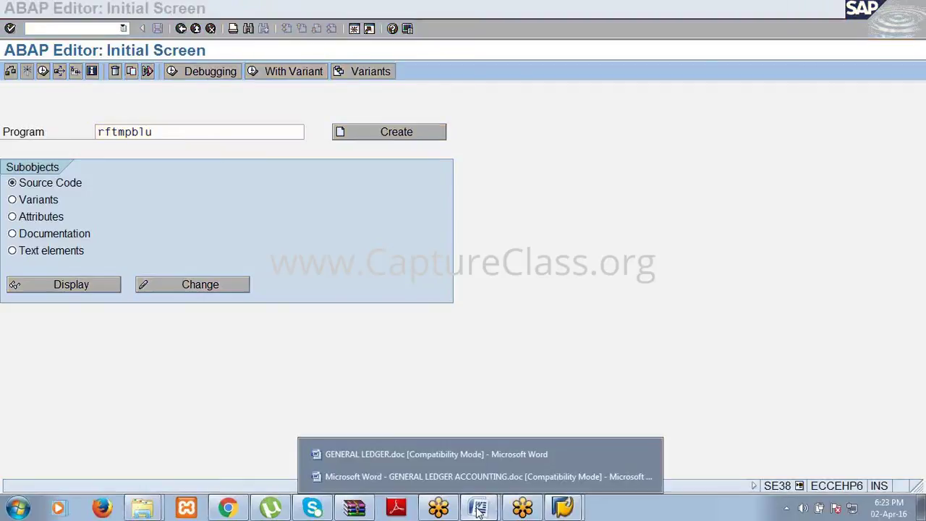
left_click(455, 457)
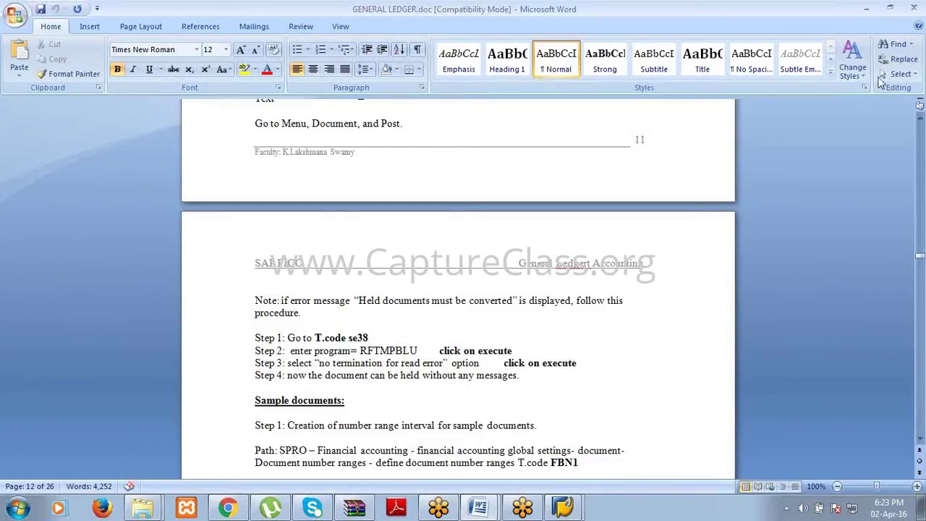
left_click(869, 11)
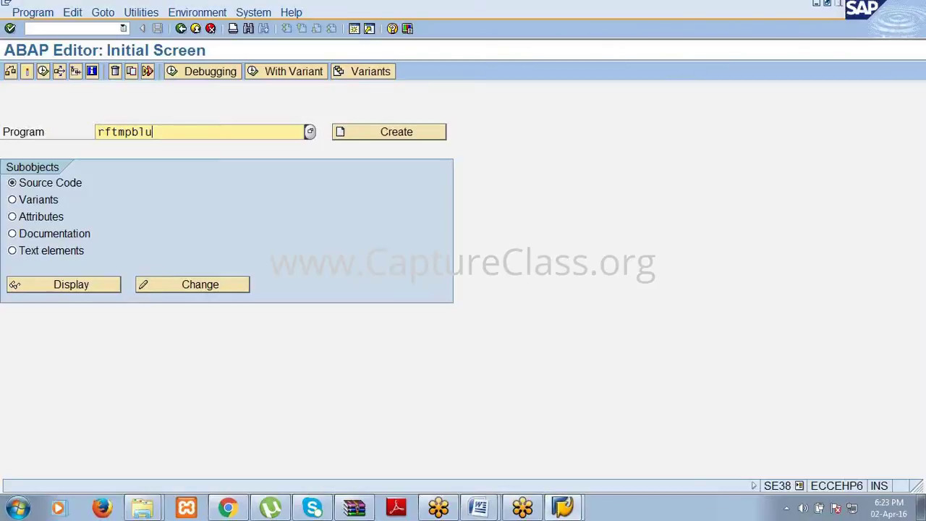
left_click(44, 71)
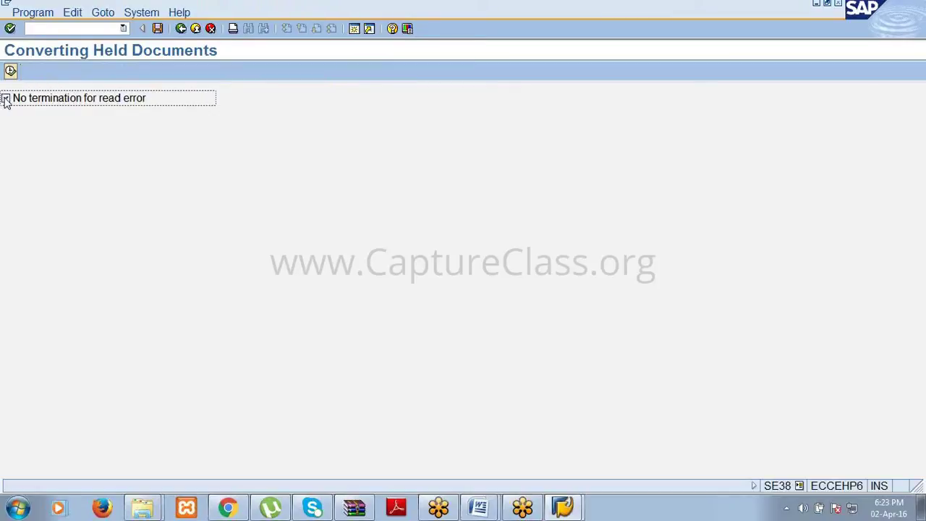
left_click(10, 71)
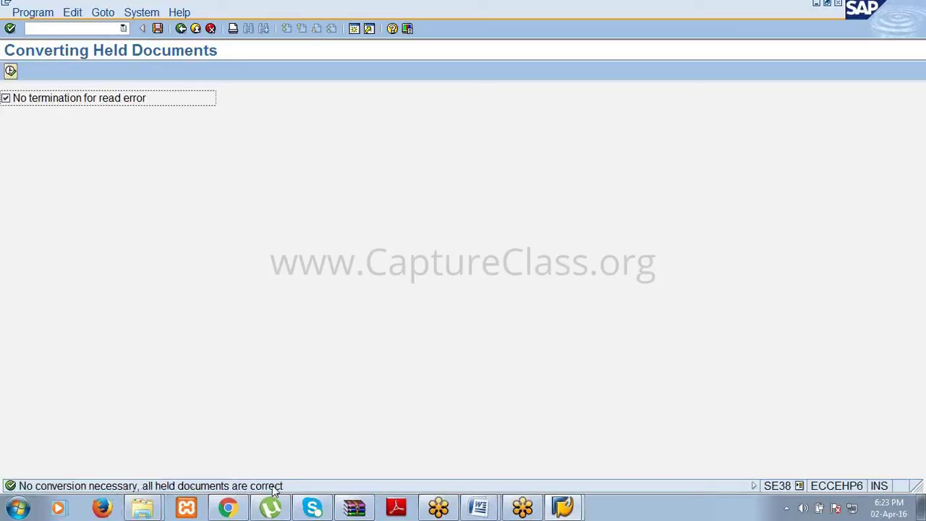
Switch to GENERAL LEDGER.doc in Word and look at the notes under the "Sample documents" heading.
left_click(474, 510)
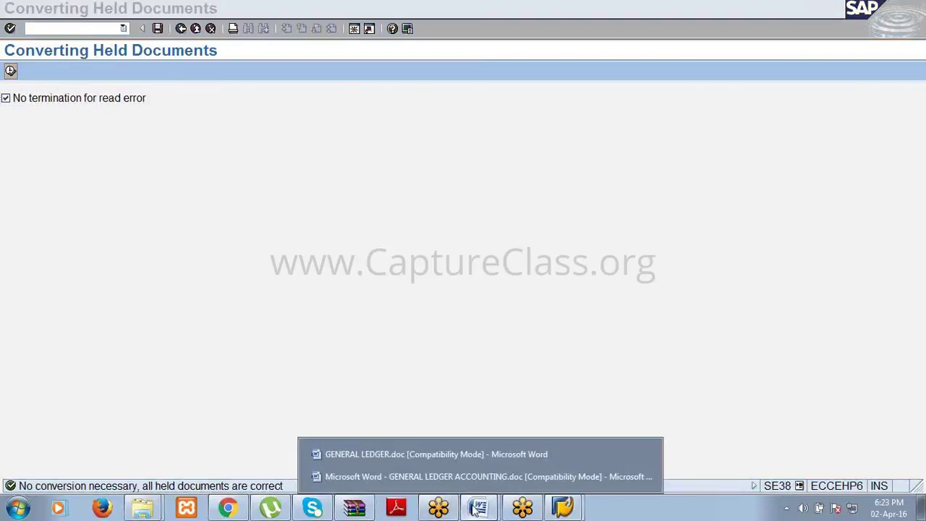
left_click(462, 454)
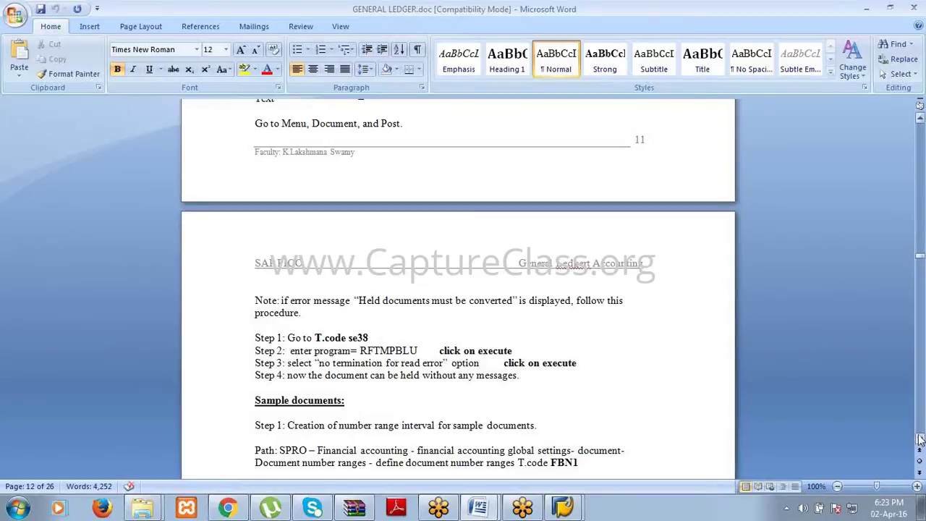
scroll(921, 440, "down", 3)
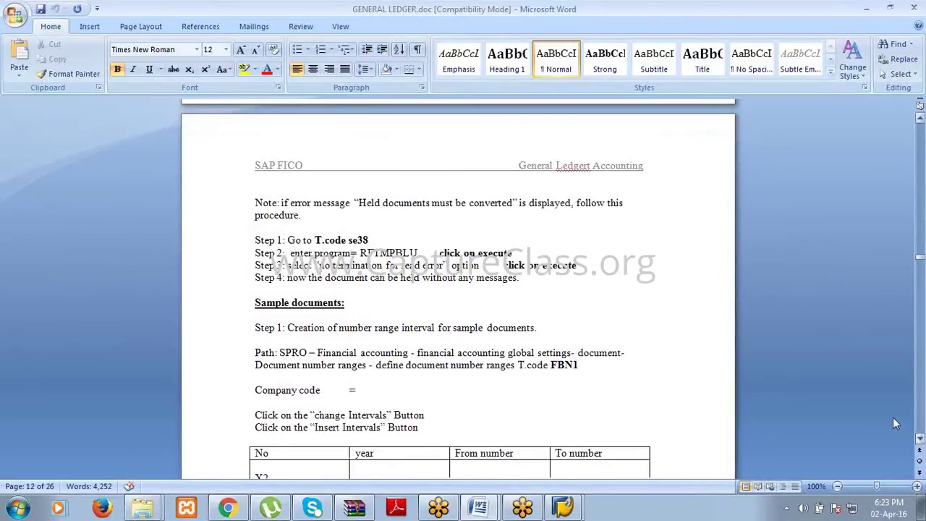
left_click(355, 303)
left_click(867, 9)
Start a new blank Word document and set the font size to 24.
left_click(18, 508)
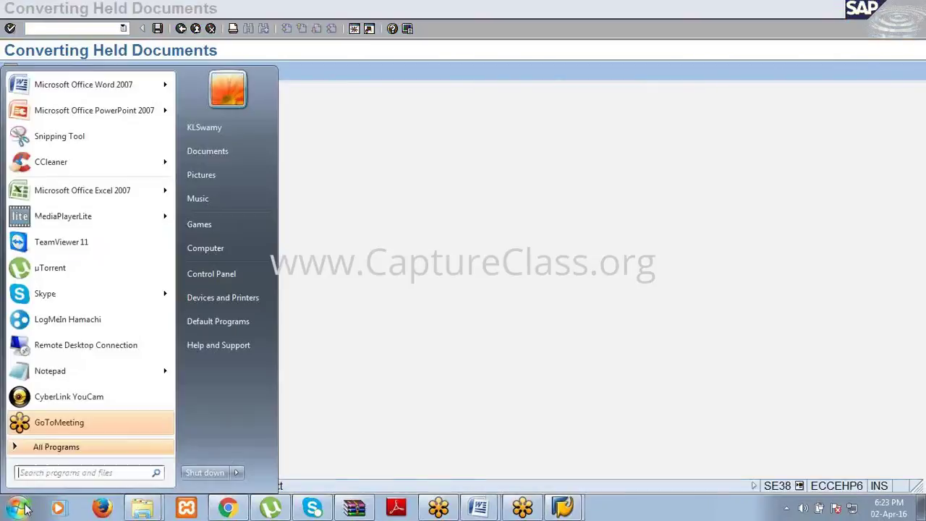
left_click(110, 85)
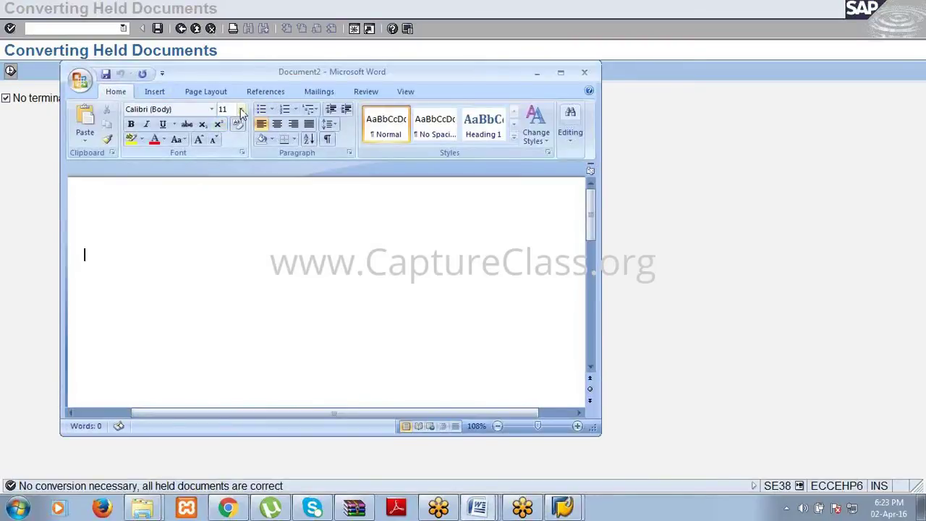
left_click(240, 110)
left_click(225, 240)
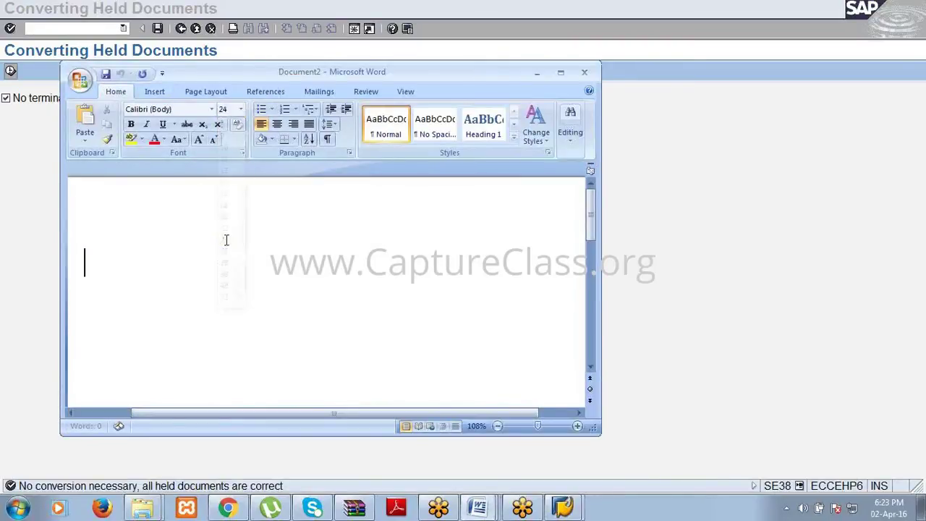
Write "Special documents/reference documents/templates/posting techniques." in the new document and maximize its window.
type("special d")
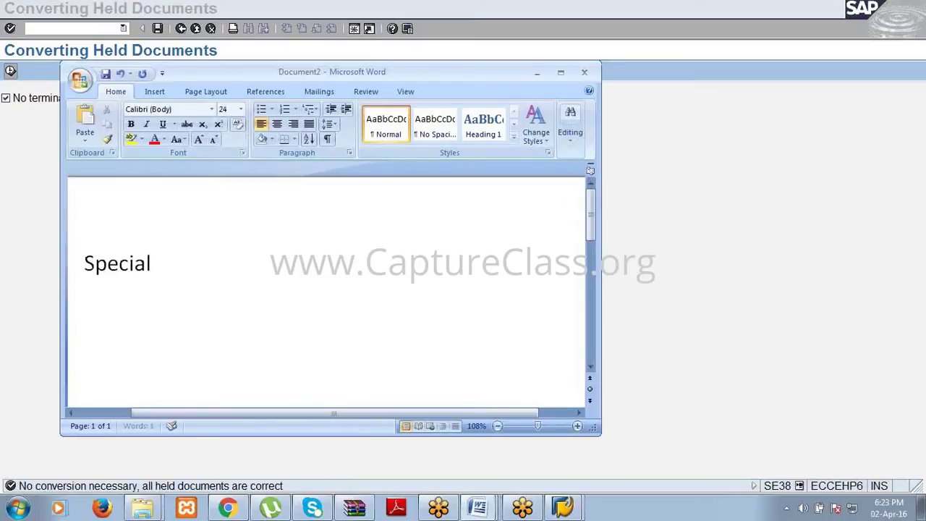
type("ocuments/")
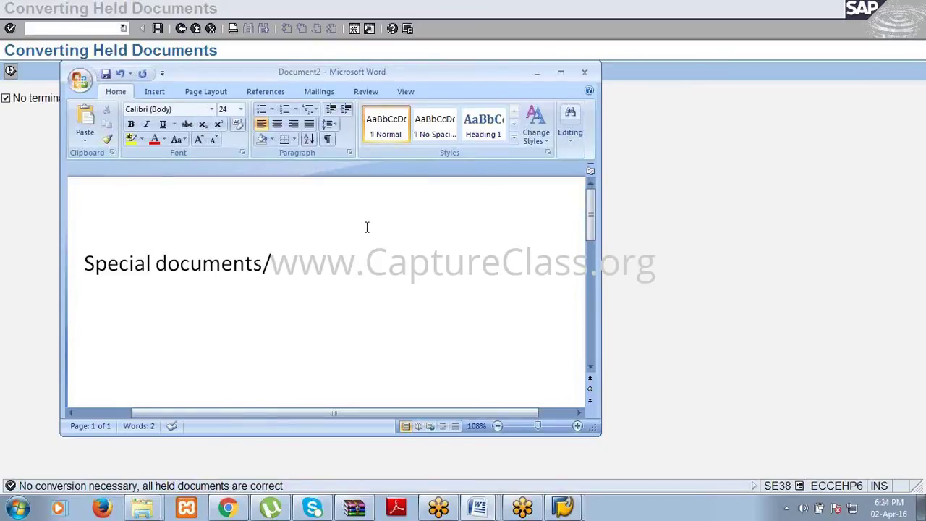
type("reference documents/")
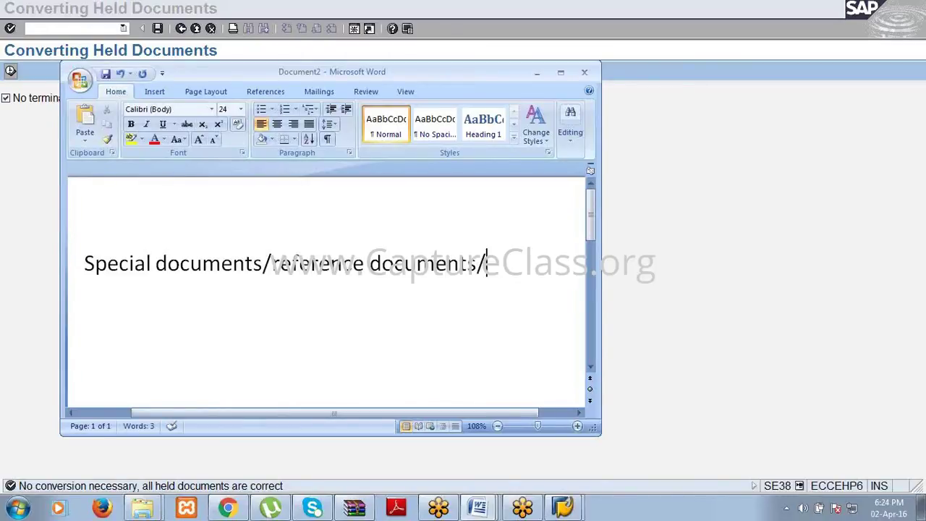
type("templates")
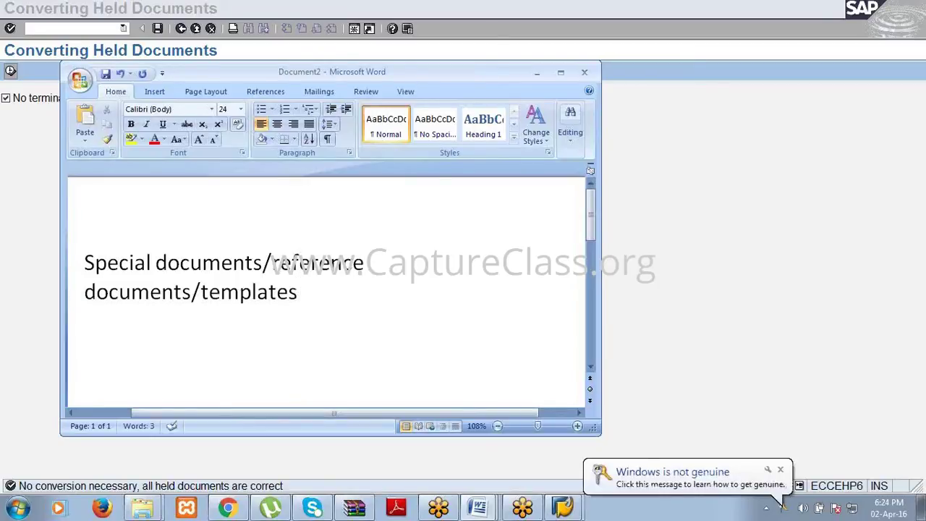
type("/")
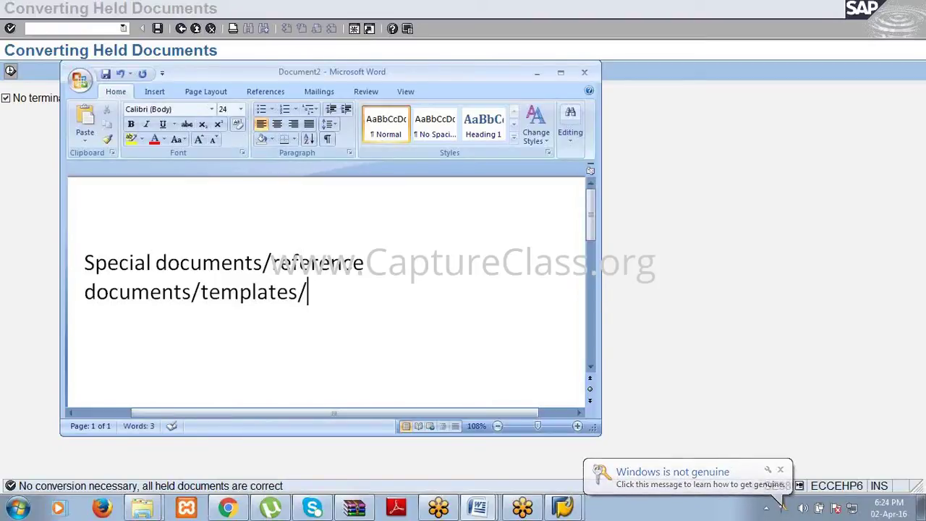
type("p")
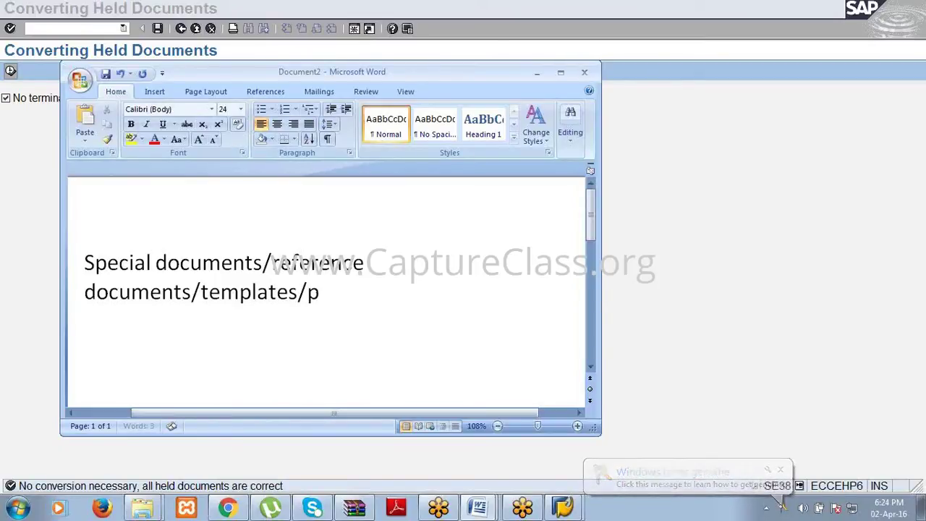
type("osting te")
key("BackSpace")
key("BackSpace")
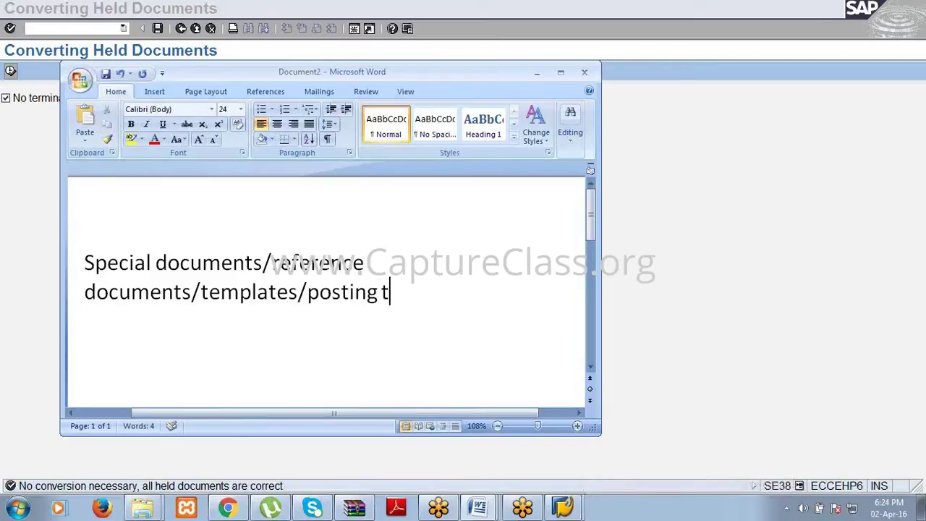
type("technique")
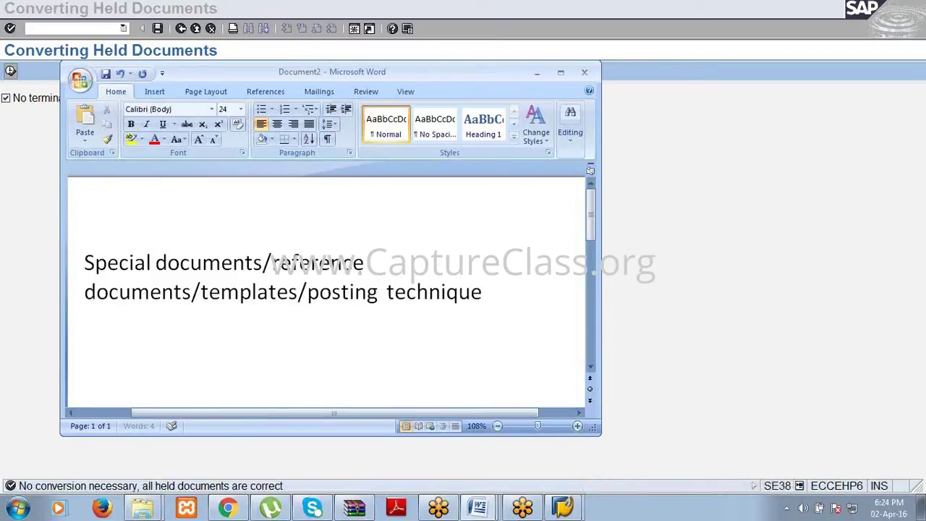
type("s.")
left_click(561, 73)
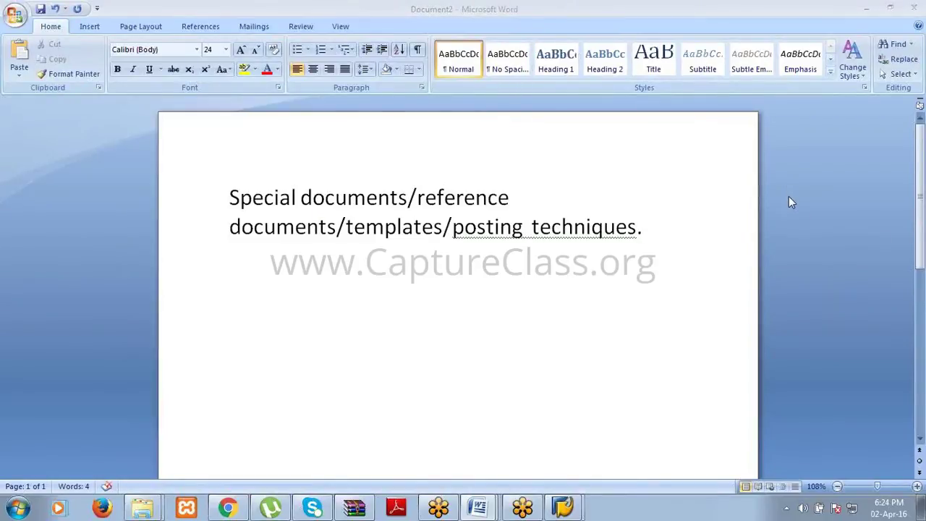
left_click(645, 229)
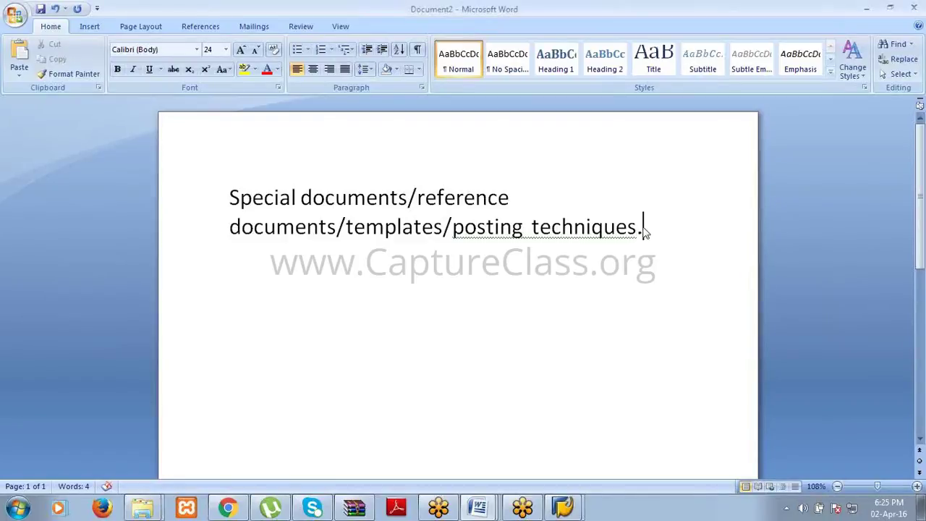
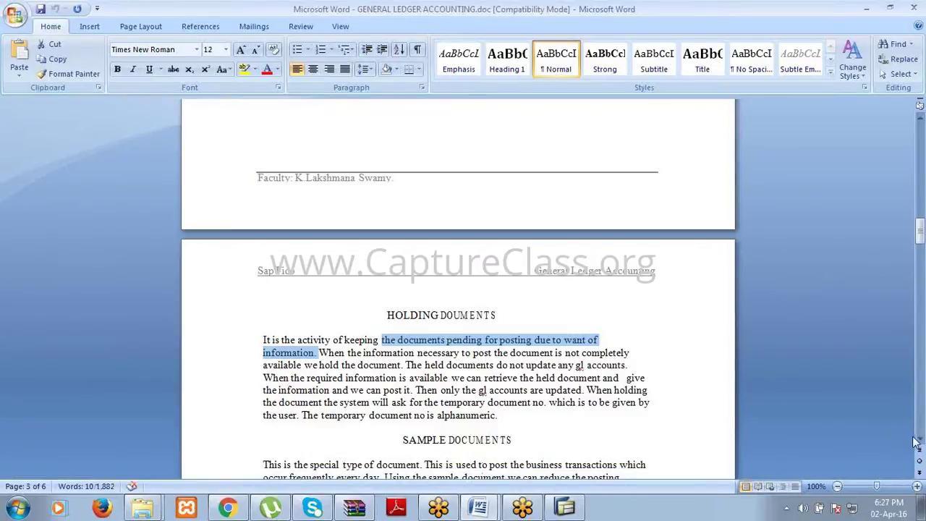
Review the definition of sample documents under the SAMPLE DOCUMENTS heading in GENERAL LEDGER ACCOUNTING.doc, highlighting their use as posting templates.
scroll(920, 445, "down", 1)
scroll(921, 445, "down", 4)
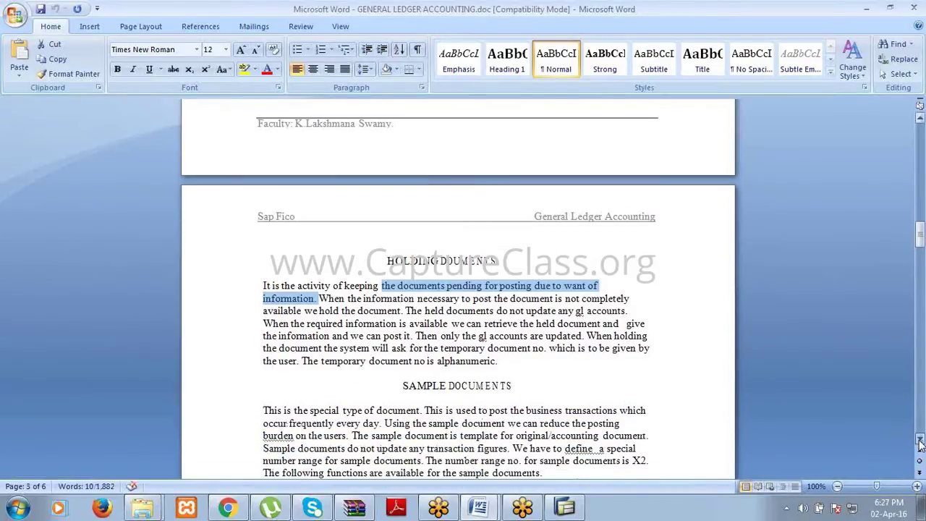
scroll(920, 445, "down", 1)
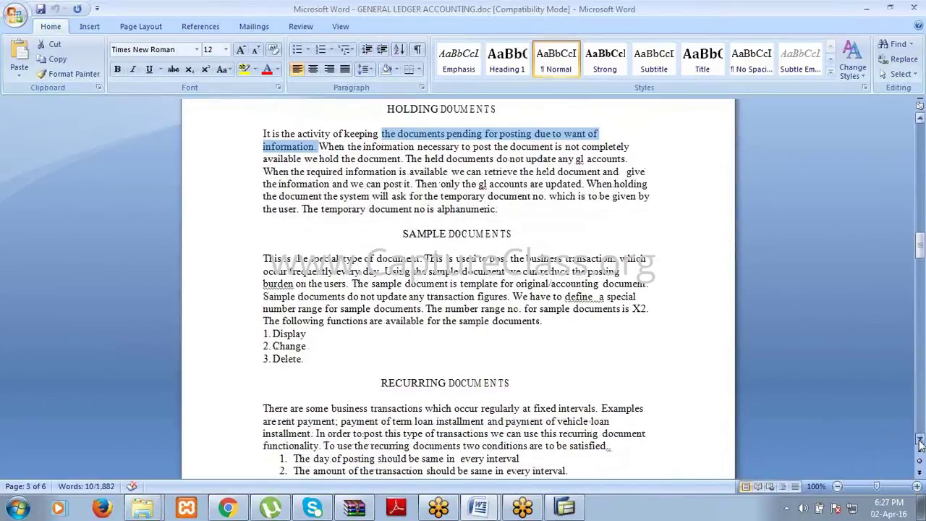
left_click(396, 253)
left_click_drag(396, 253, 642, 290)
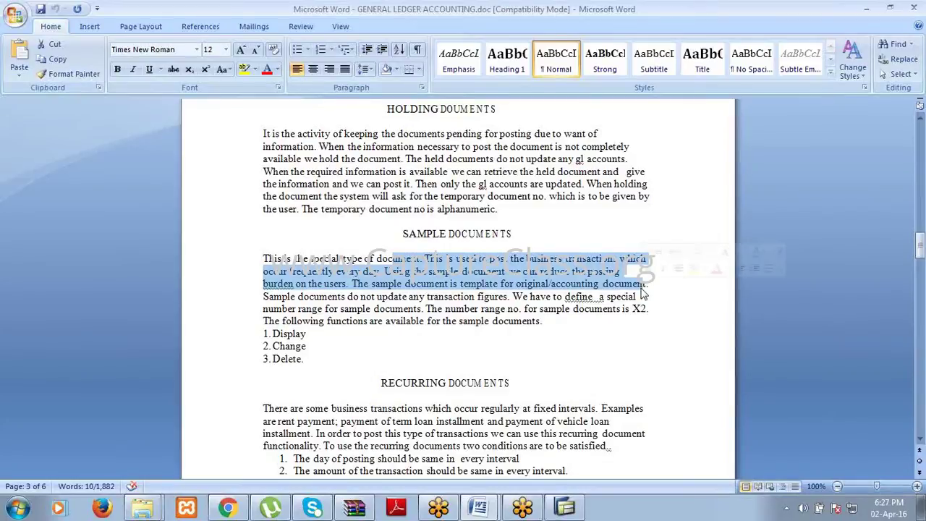
left_click(642, 356)
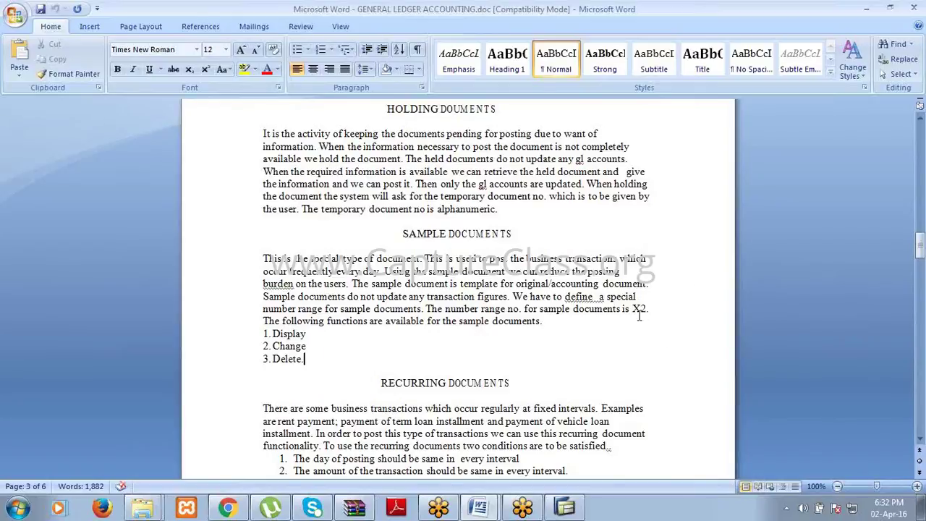
Examine the sample documents' number range X2 and the Display, Change and Delete functions, leaving the notes text as it was.
left_click_drag(632, 309, 648, 310)
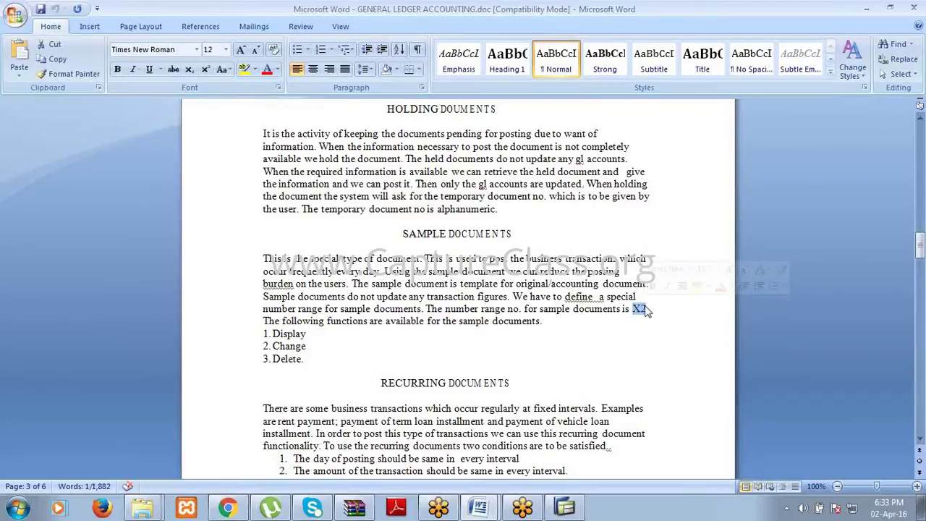
left_click_drag(639, 309, 287, 322)
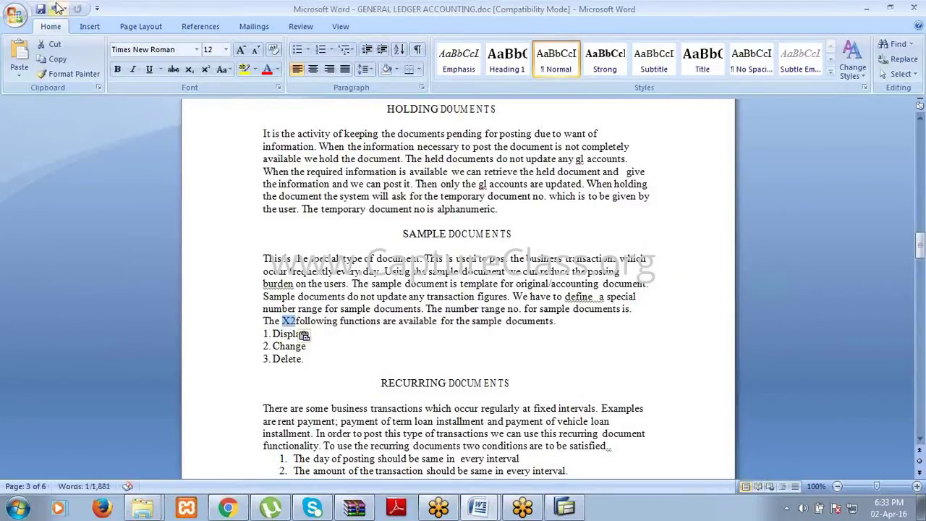
left_click(56, 10)
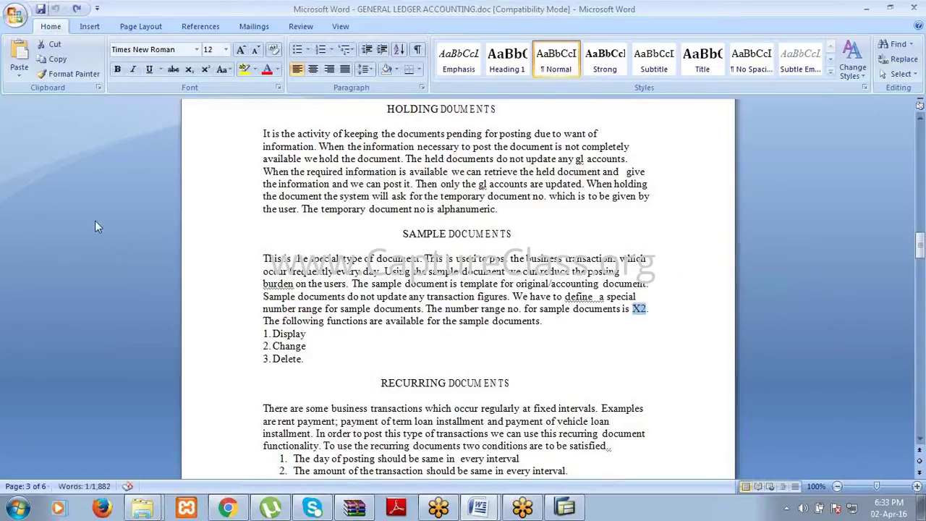
left_click_drag(308, 335, 553, 325)
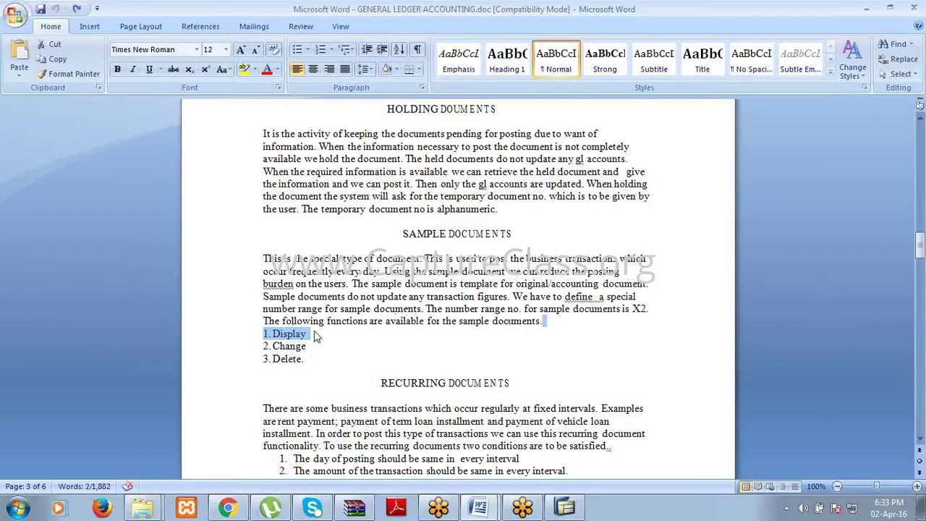
left_click_drag(307, 333, 301, 367)
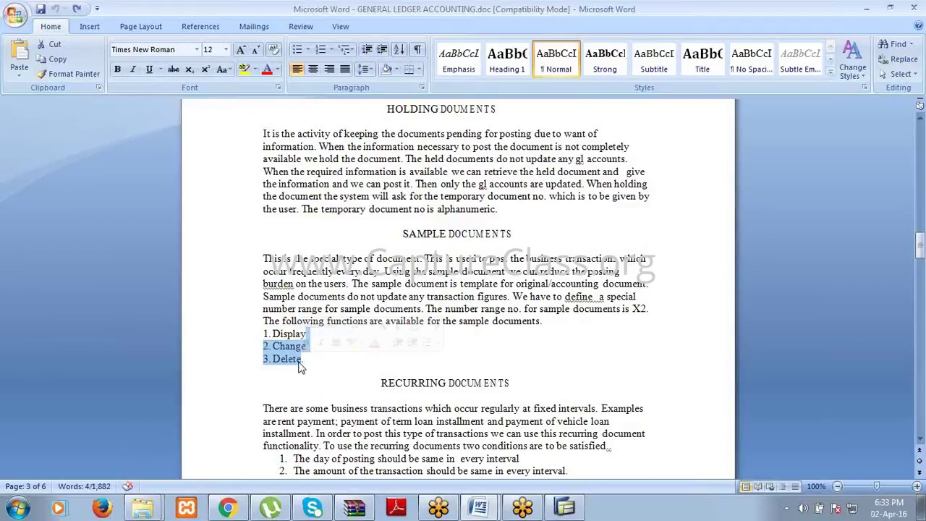
left_click(866, 8)
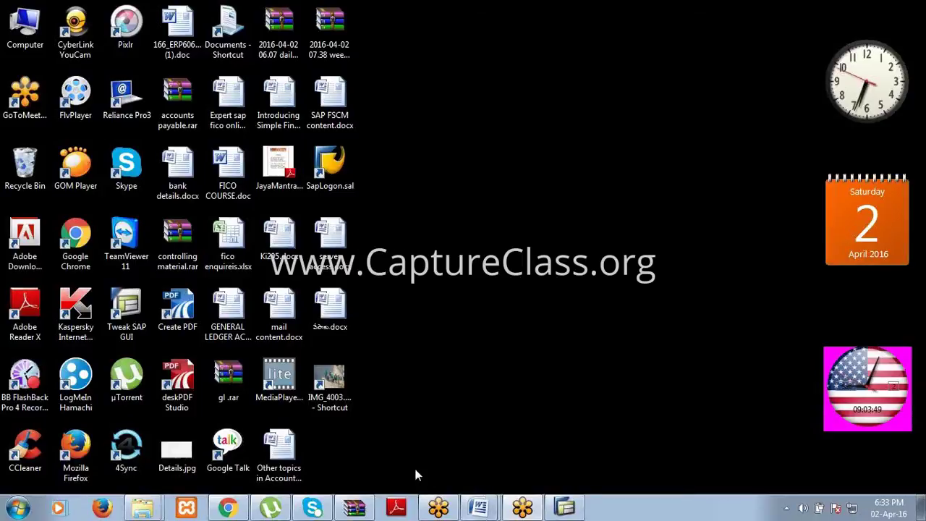
Switch to GENERAL LEDGER.doc and review Step 1 under Sample documents, including the number range path and transaction code FBN1.
mouse_move(478, 507)
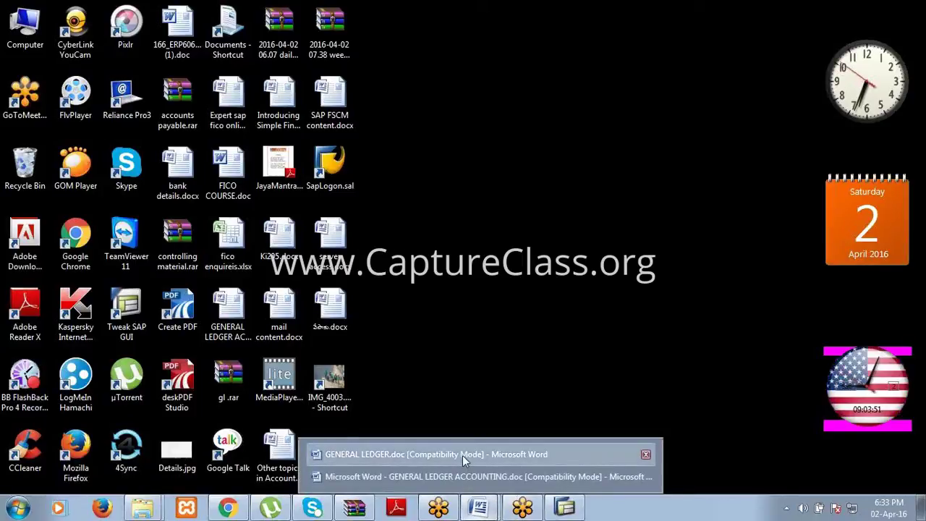
left_click(463, 456)
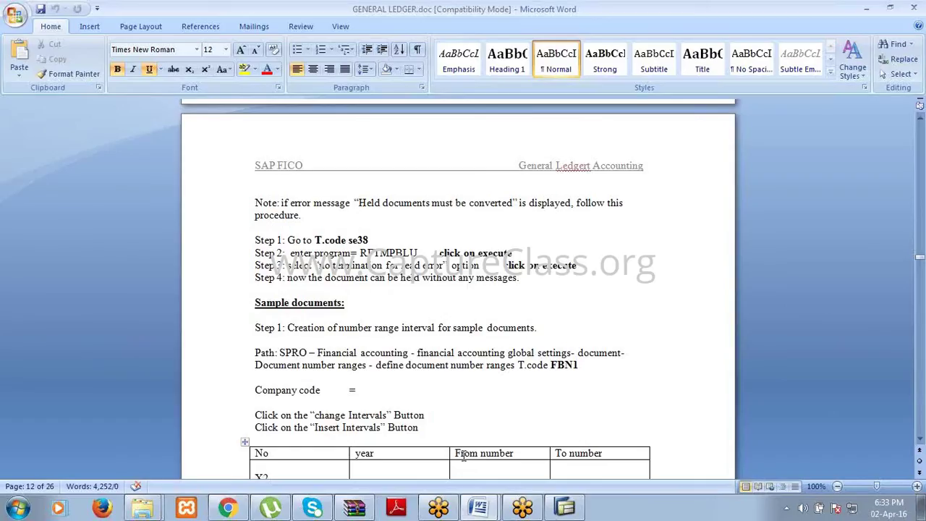
left_click(540, 330)
left_click_drag(539, 330, 288, 327)
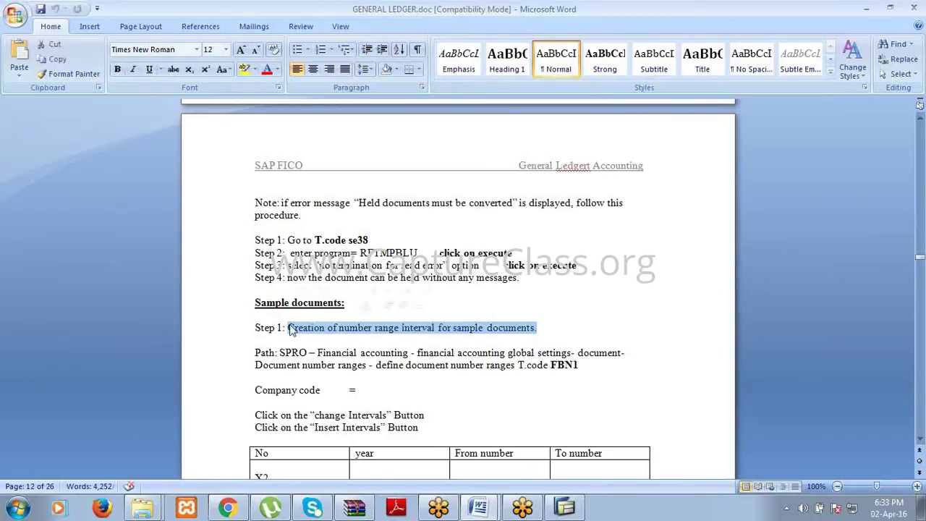
left_click(587, 365)
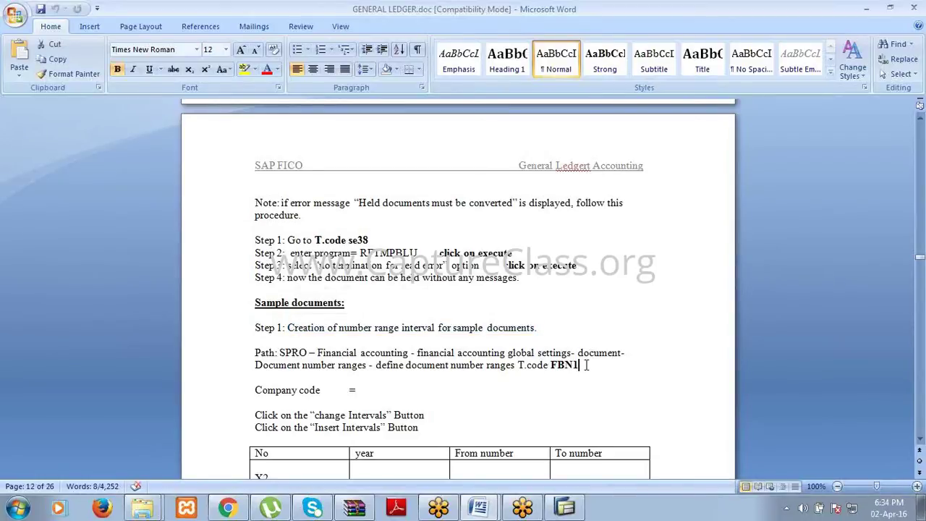
Switch to SAP, open transaction FBN1 and open the document number range intervals of company code 3699 for changing.
left_click(868, 13)
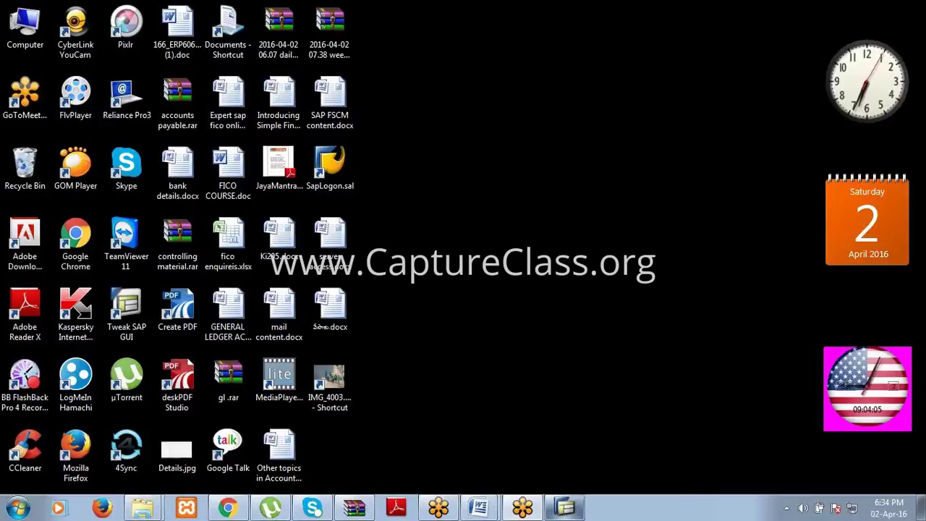
left_click(564, 507)
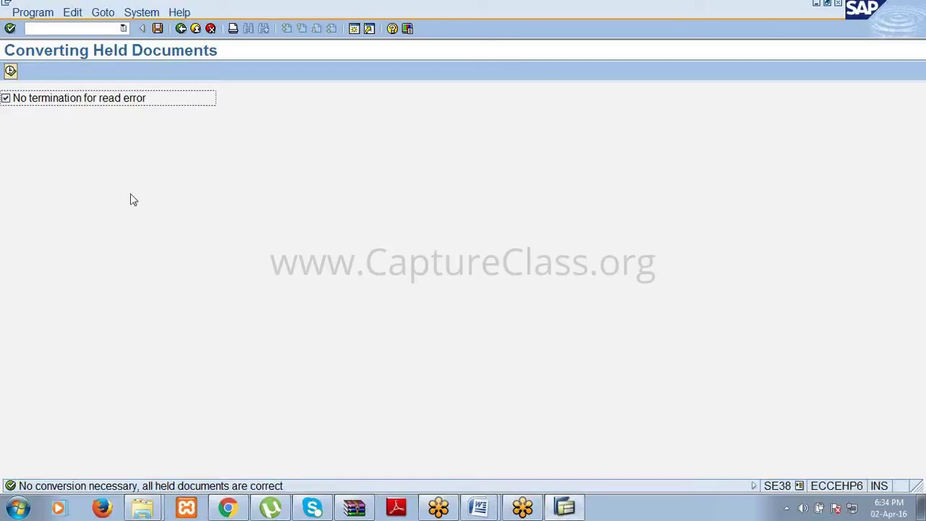
left_click(106, 28)
type("/nfbn1")
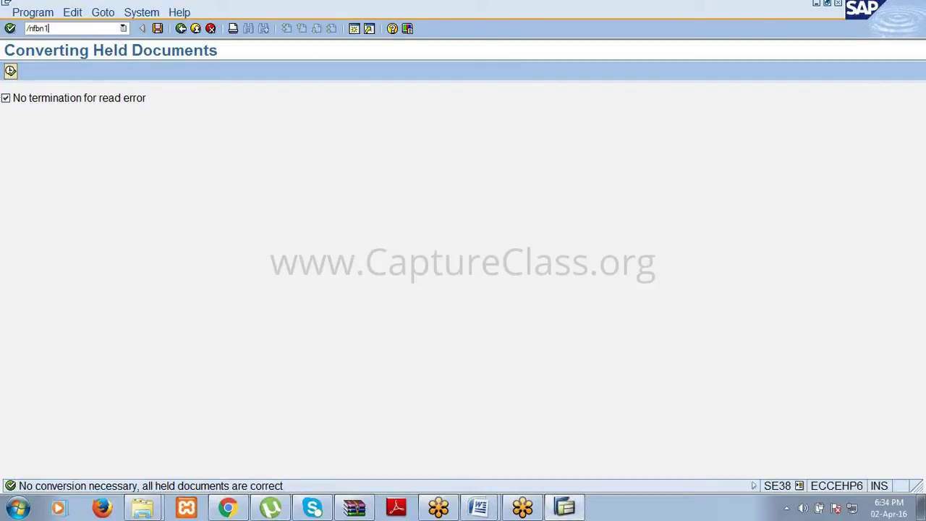
key("Return")
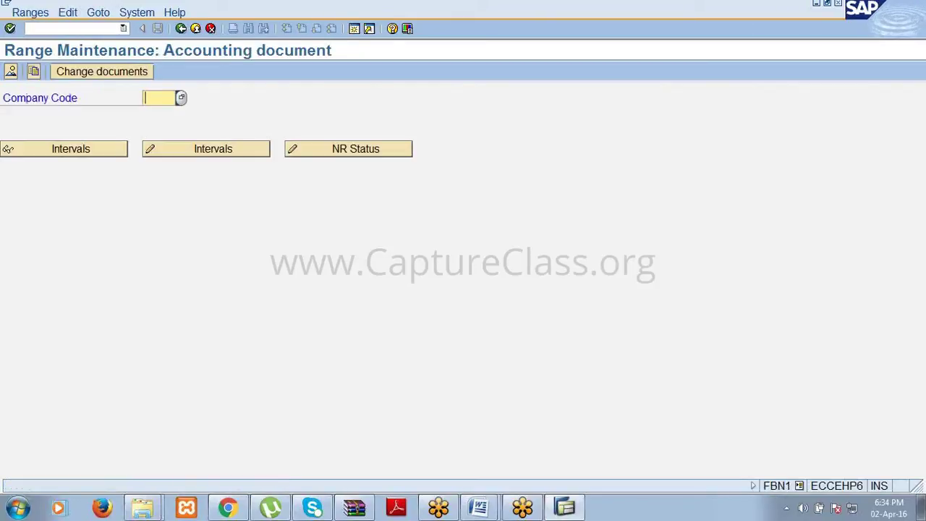
type("3699")
left_click(225, 152)
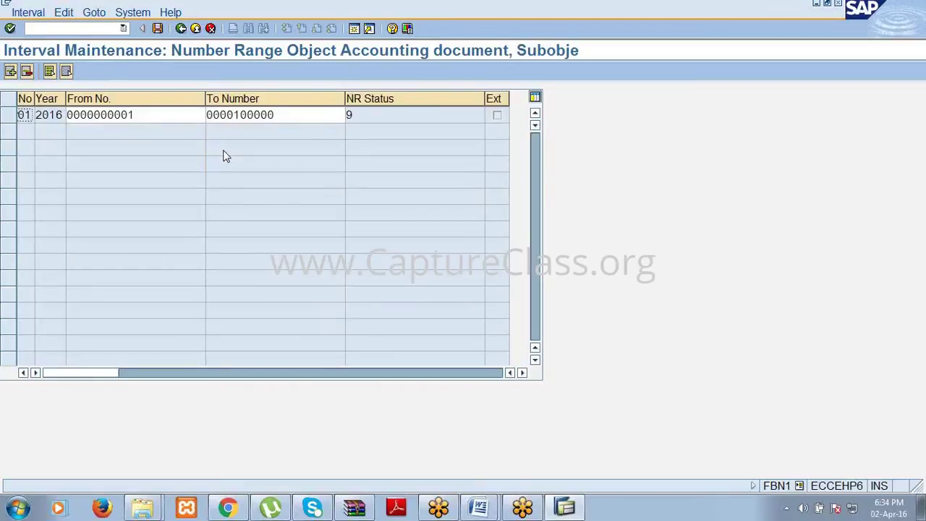
Insert a new interval with number X2 and year 2016, and check the existing 01 interval's From and To numbers.
left_click(10, 71)
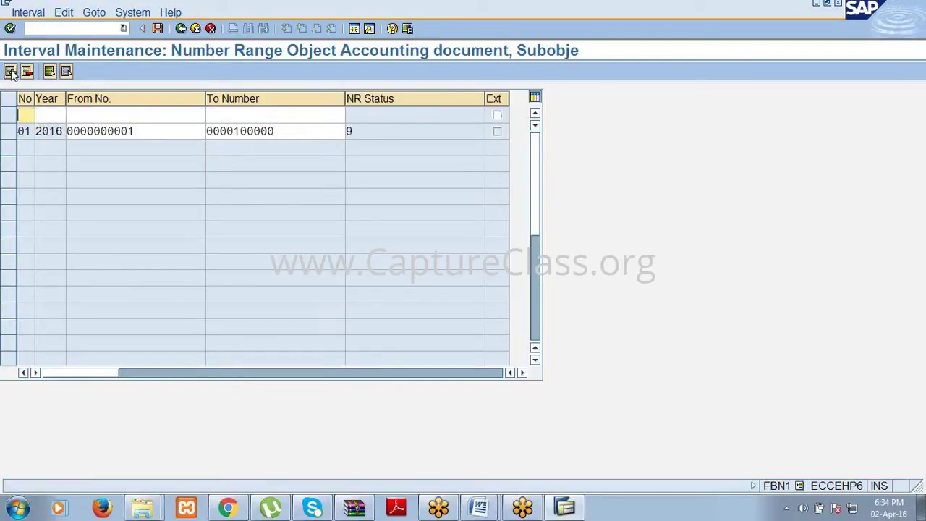
type("x2")
key("Tab")
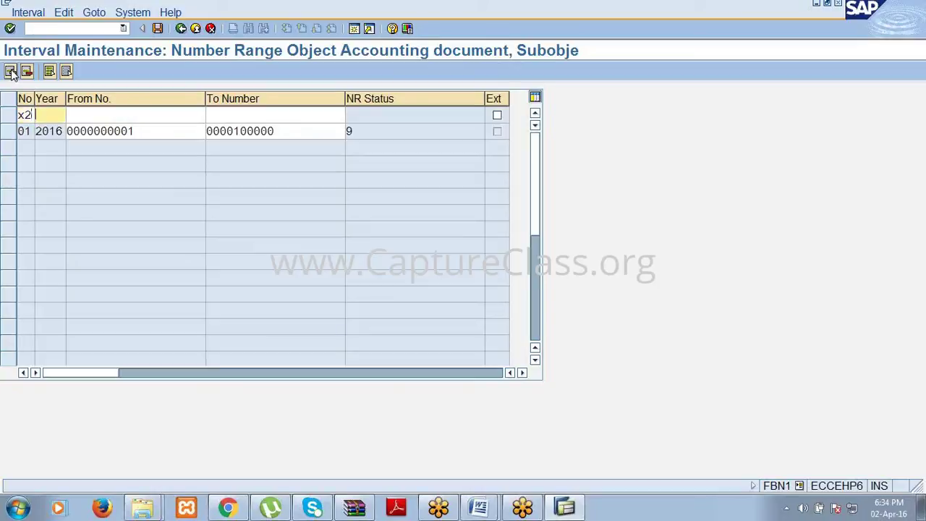
type("2016")
left_click(28, 131)
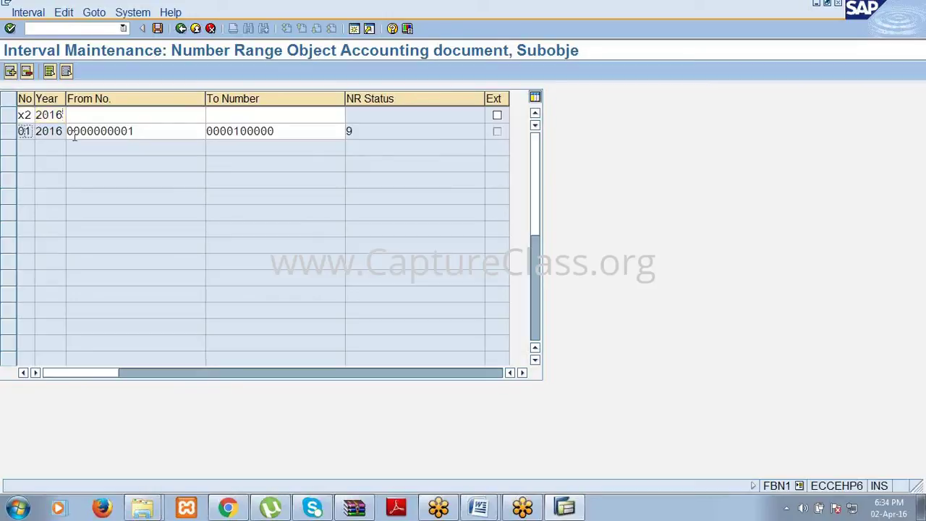
left_click(144, 127)
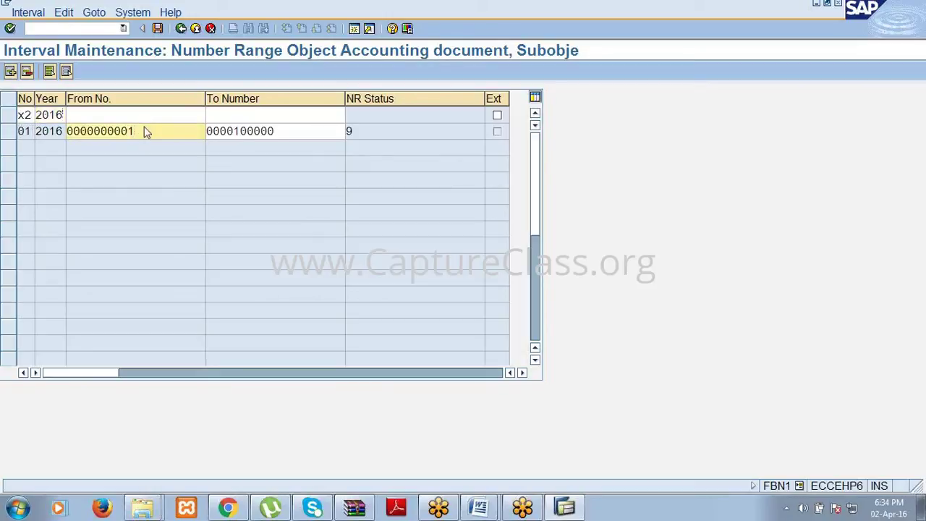
left_click(282, 128)
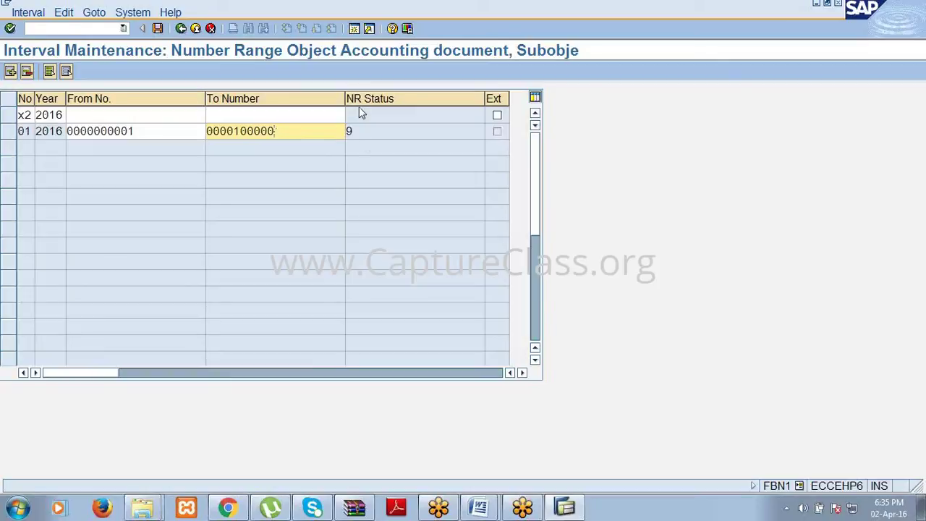
left_click(302, 120)
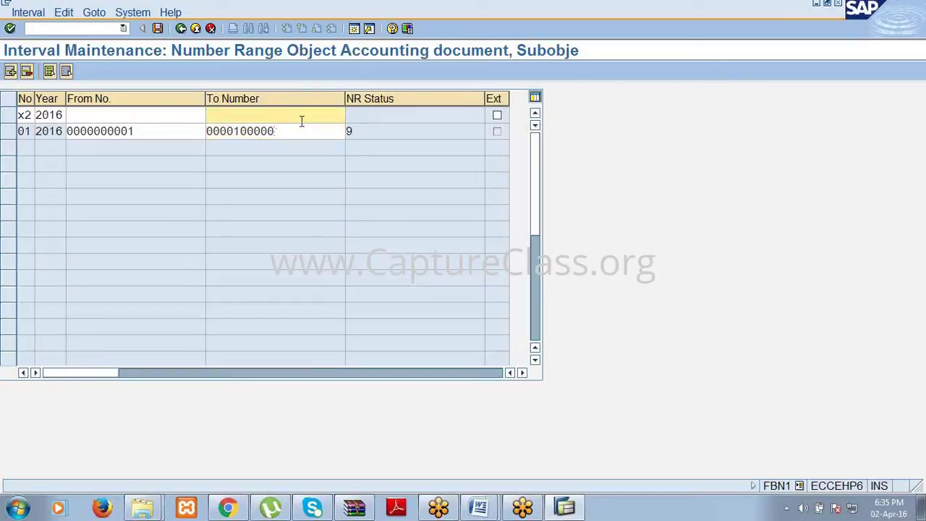
Set the X2 interval's range from 100001 to 200000 and save it.
left_click(180, 114)
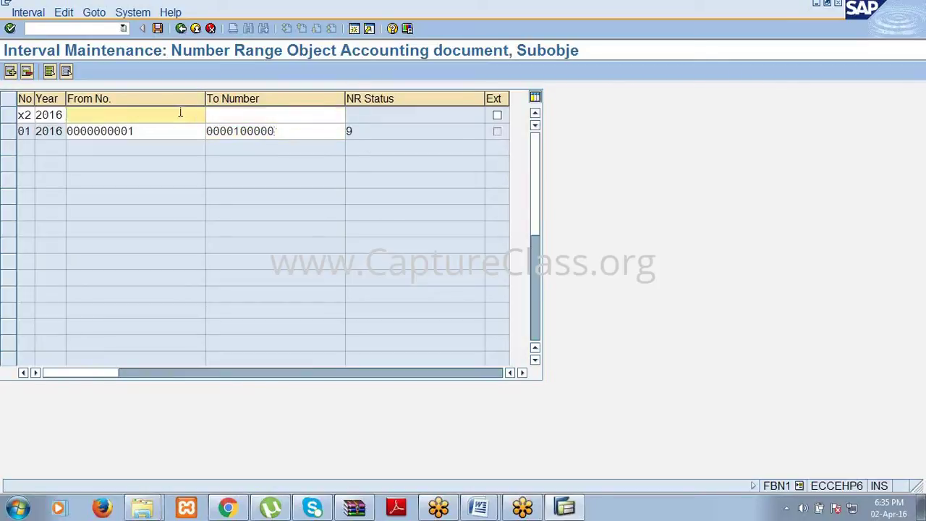
type("100001")
left_click(229, 118)
type("2")
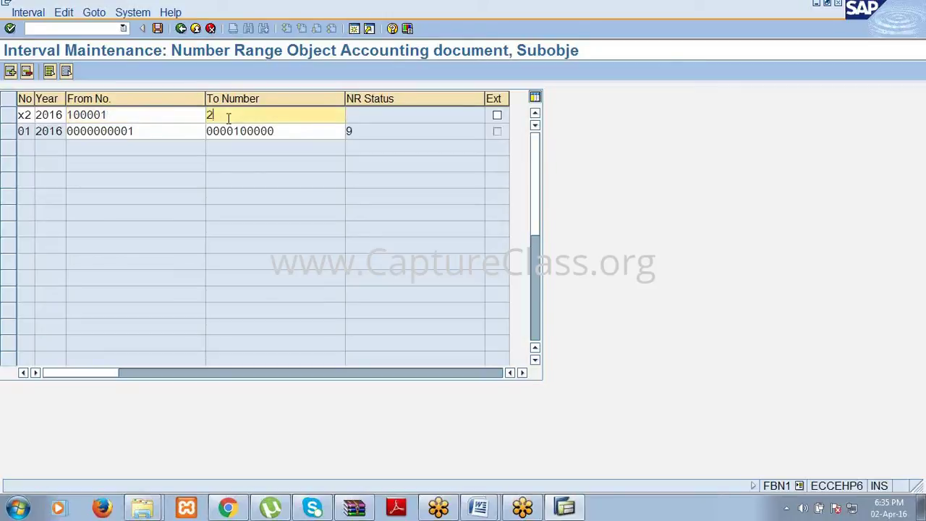
type("00000")
left_click(158, 28)
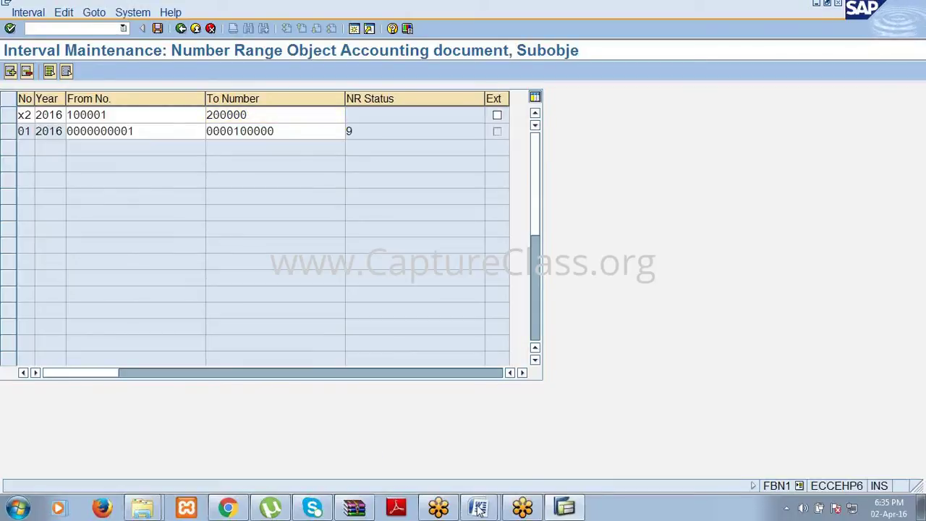
Check the notes' instruction to insert and save the X2 interval in GENERAL LEDGER.doc, and accept the transport notice in SAP.
mouse_move(479, 506)
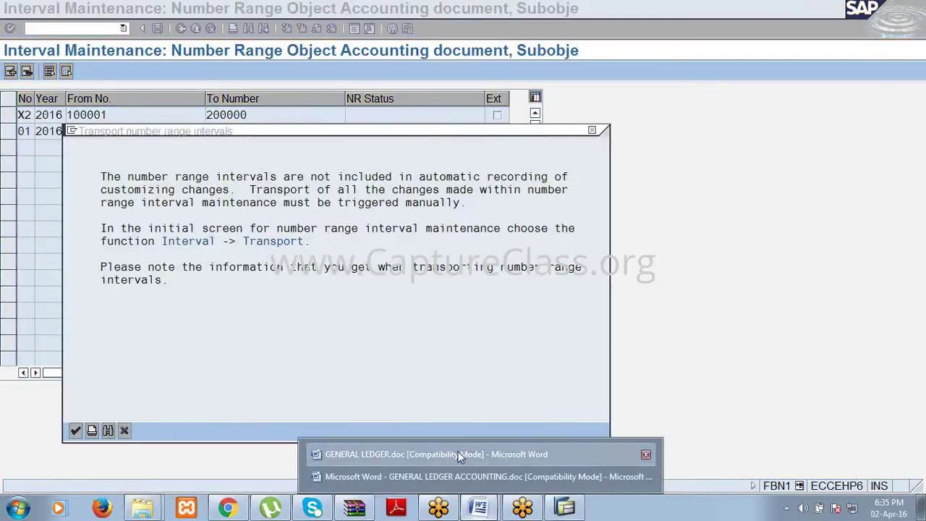
left_click(458, 454)
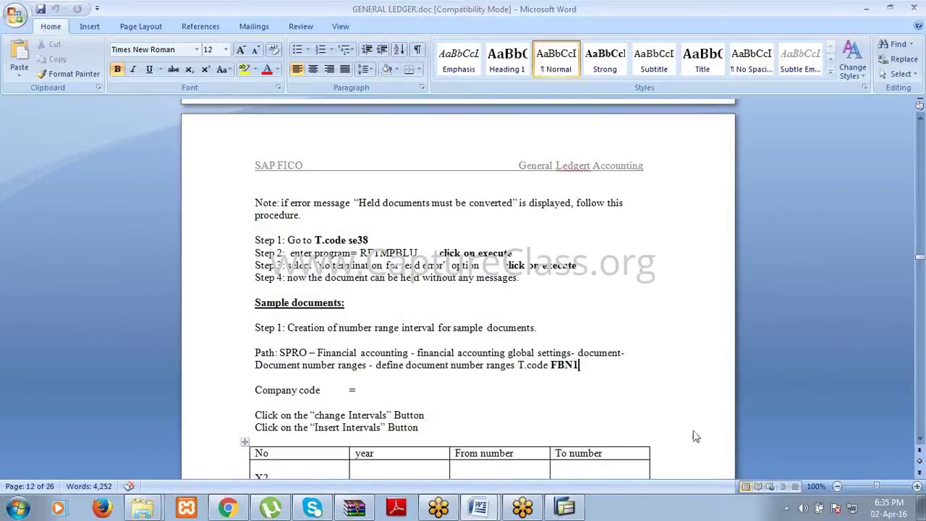
left_click_drag(920, 443, 921, 443)
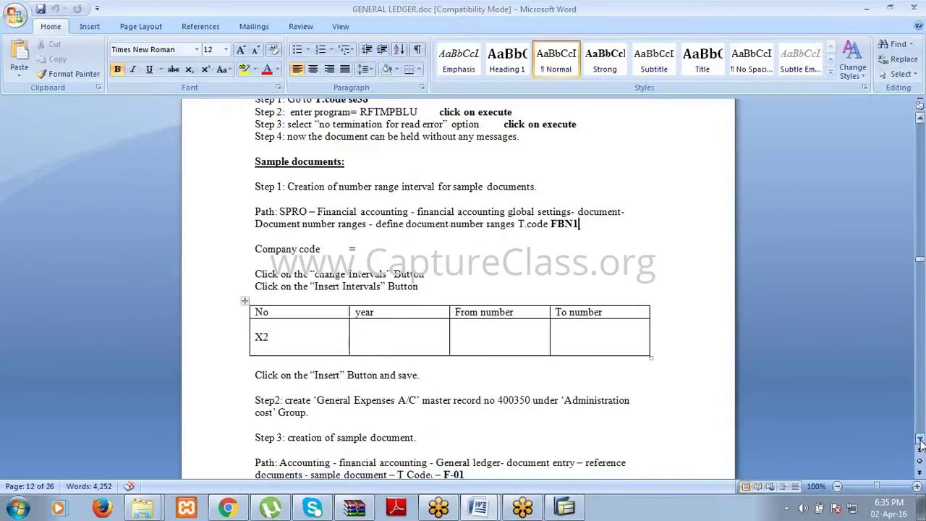
left_click(378, 378)
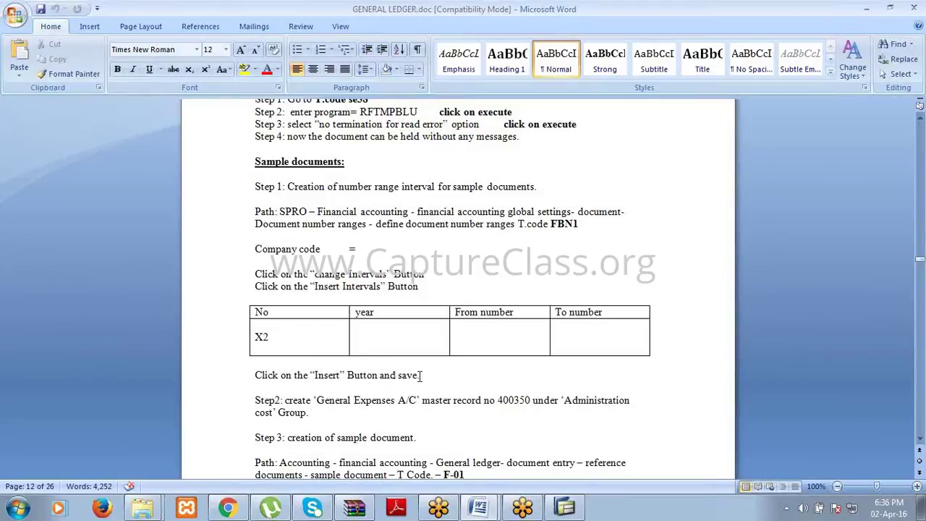
left_click(418, 375)
left_click(865, 7)
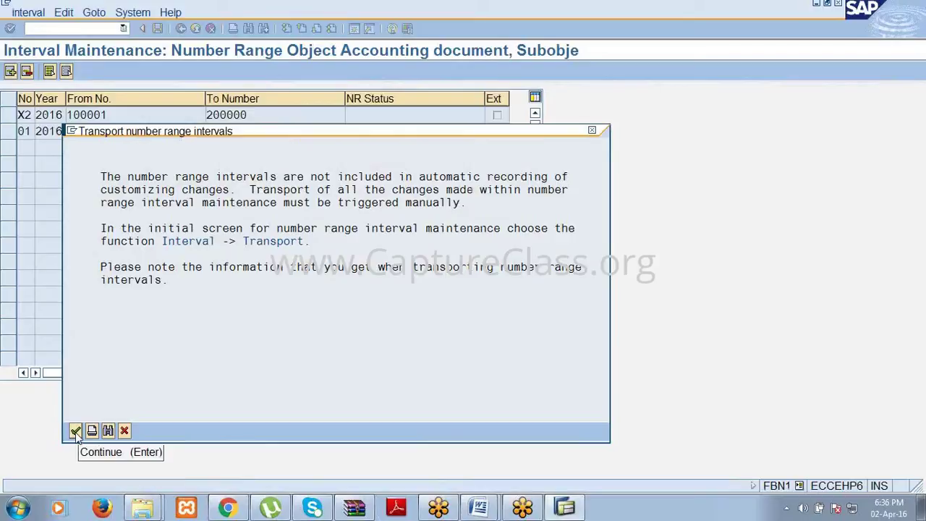
left_click(75, 431)
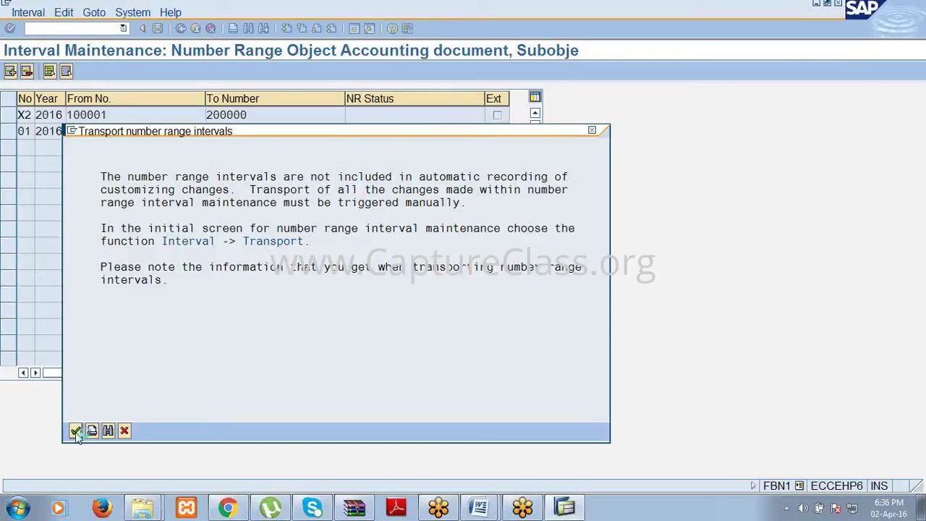
left_click(76, 432)
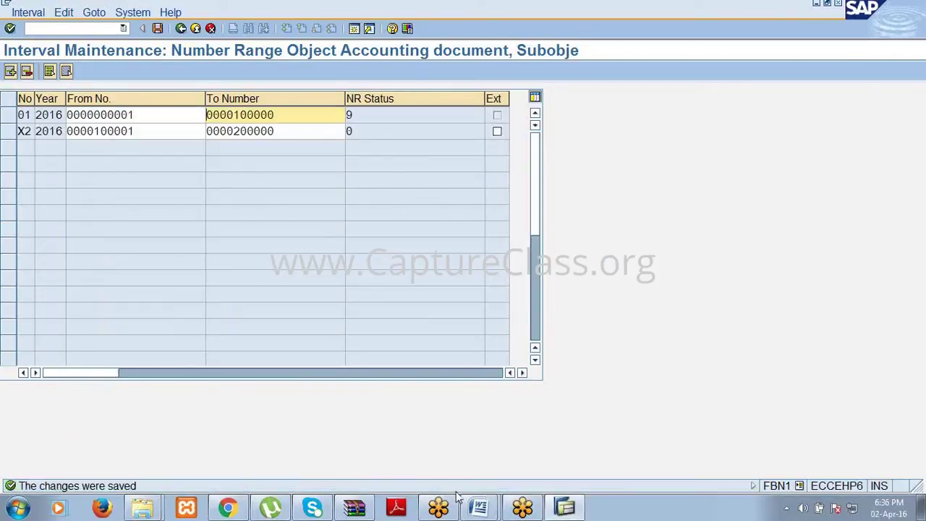
In GENERAL LEDGER.doc, add the transaction code FS00 at the end of Step 2 about creating the General Expenses account.
left_click(481, 510)
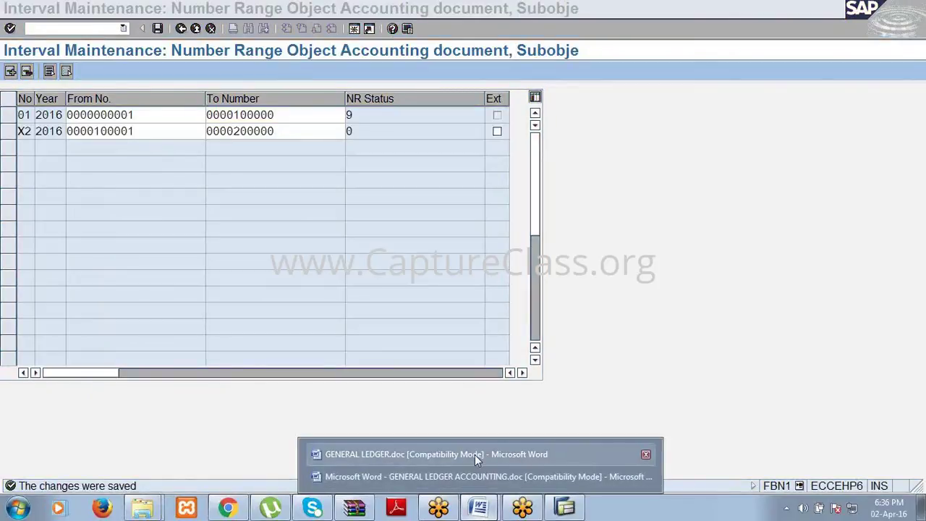
left_click(474, 455)
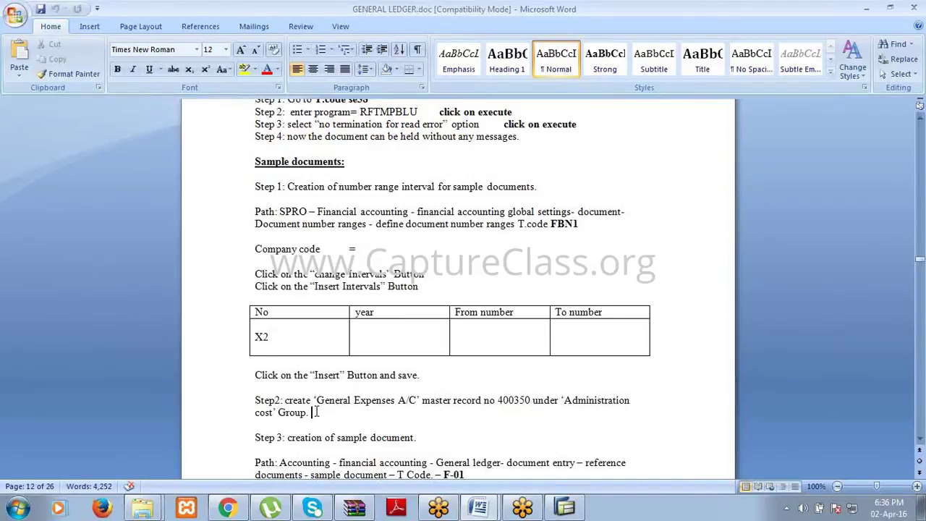
left_click(316, 413)
left_click(531, 400)
left_click(324, 412)
type("FS00")
Return to SAP and open transaction FS00 for central G/L account maintenance.
left_click(867, 8)
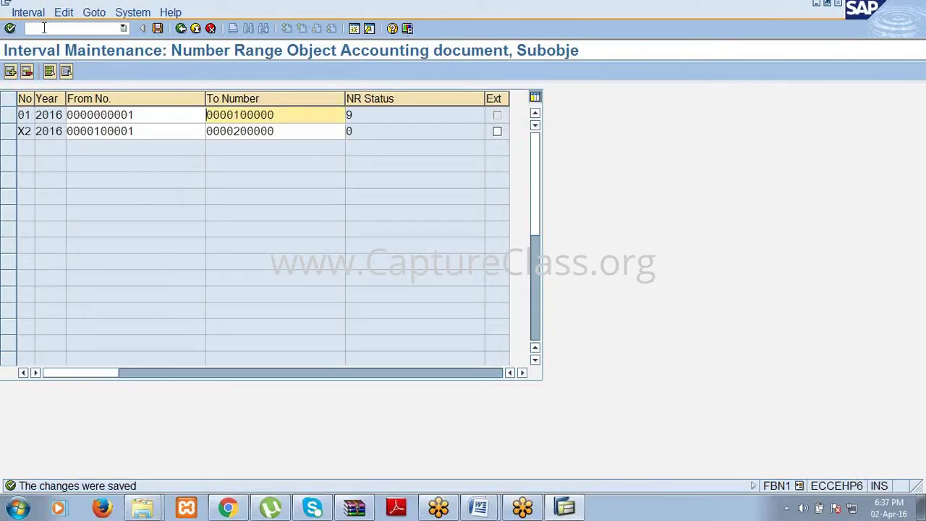
left_click(43, 28)
type("/NFS00")
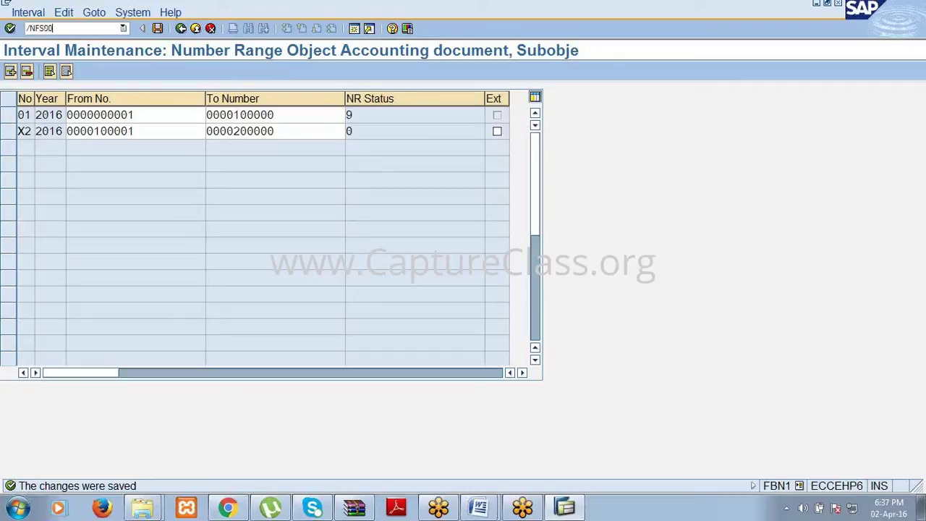
key("Return")
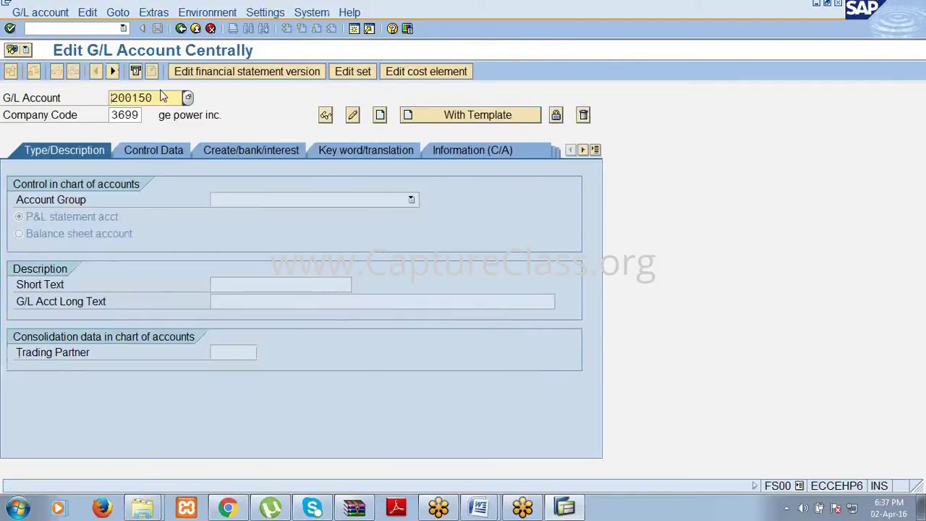
Enter G/L account 400350 for company code 3699 and start creating its master record.
key("BackSpace")
key("BackSpace")
key("BackSpace")
key("BackSpace")
key("BackSpace")
key("BackSpace")
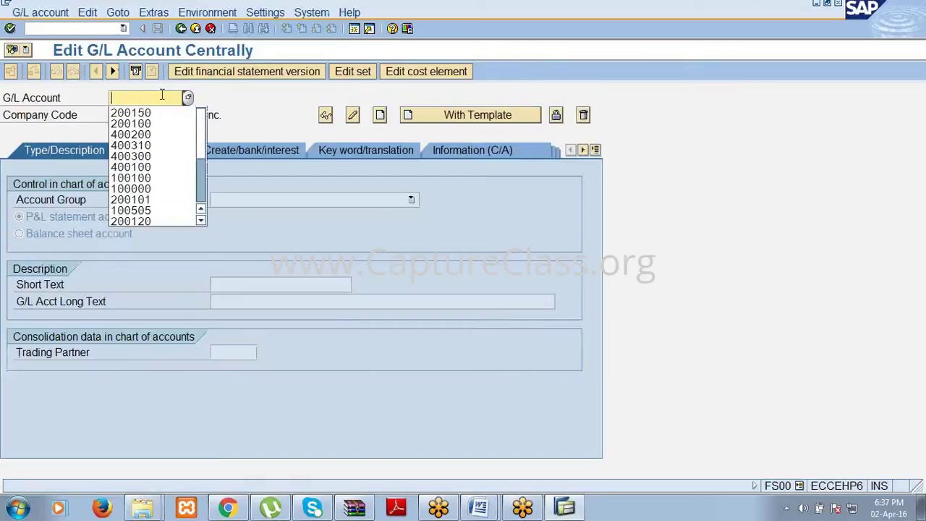
type("400350")
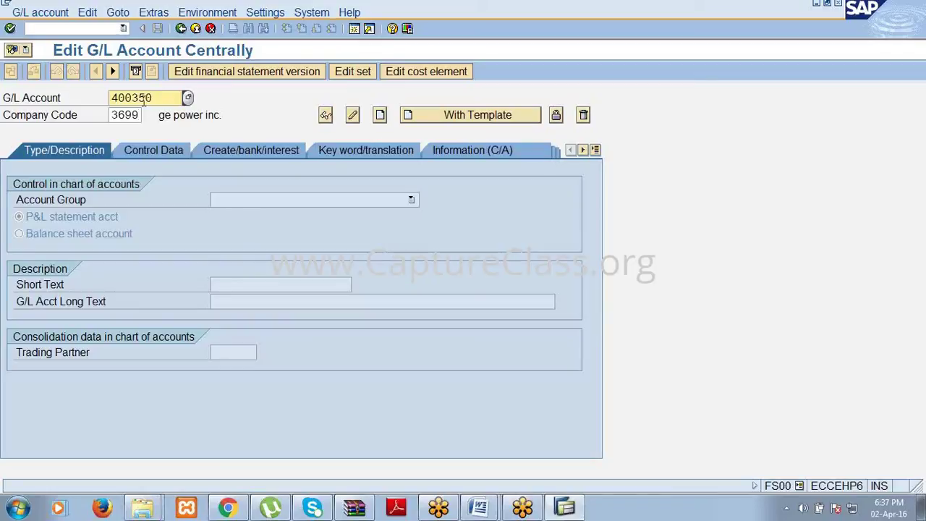
left_click(143, 114)
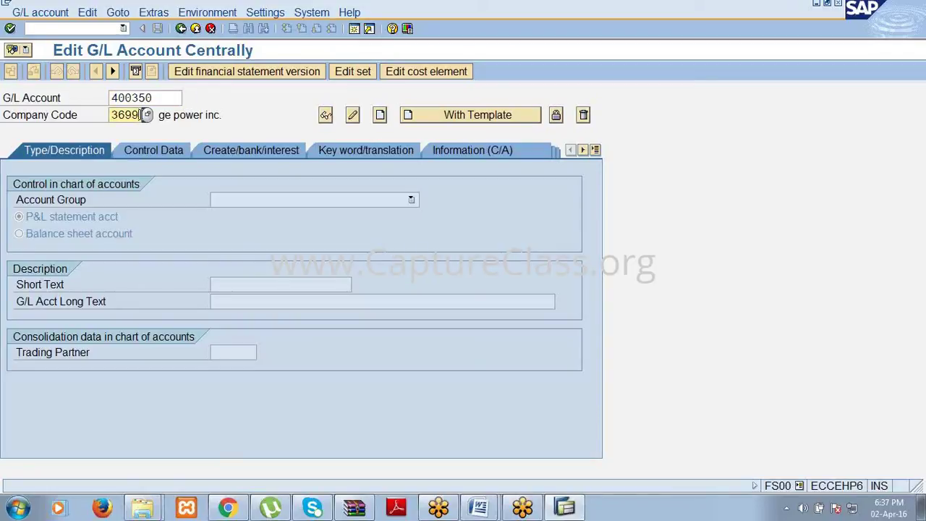
left_click(23, 13)
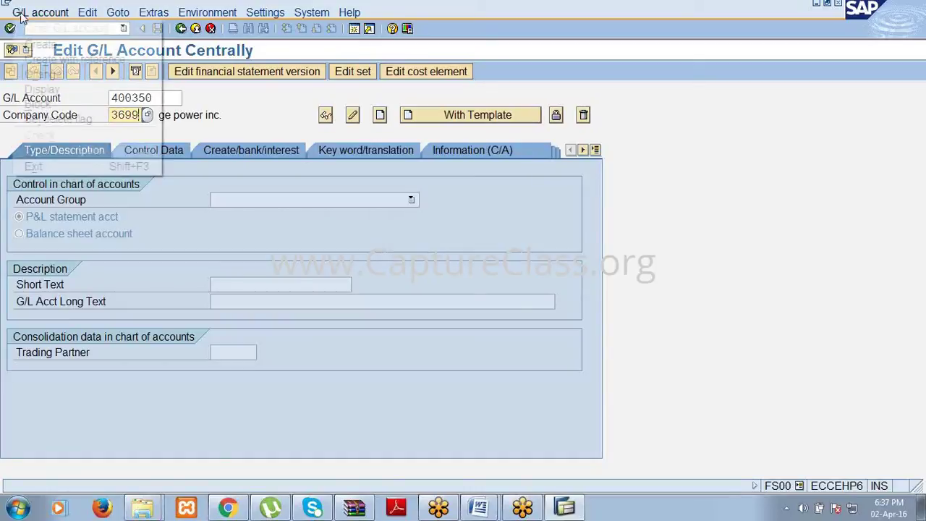
left_click(33, 47)
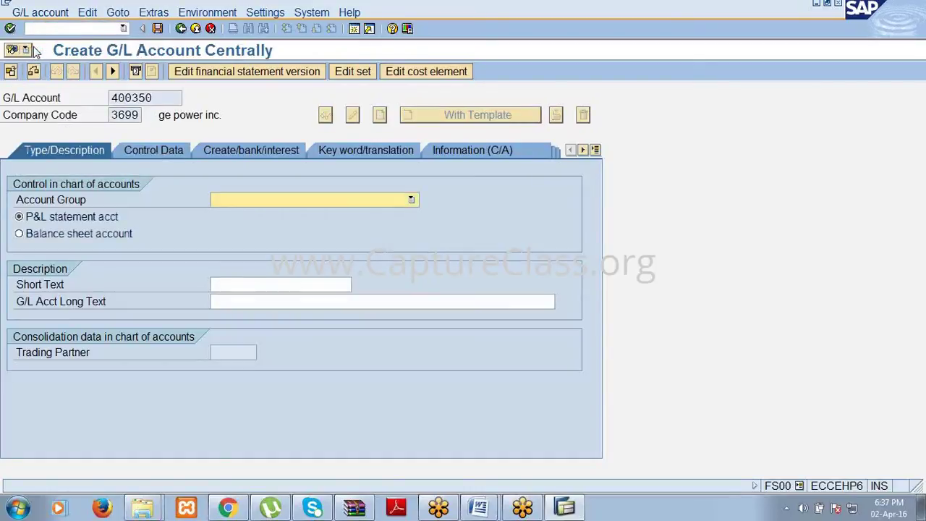
Assign G/L account 400350 to the administration cost account group, keeping it as a P&L statement account.
left_click(410, 201)
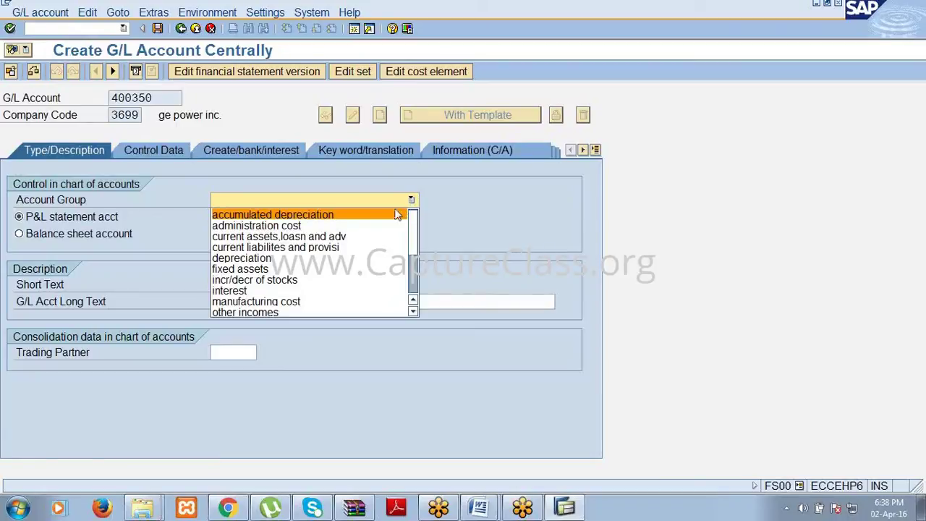
left_click(389, 226)
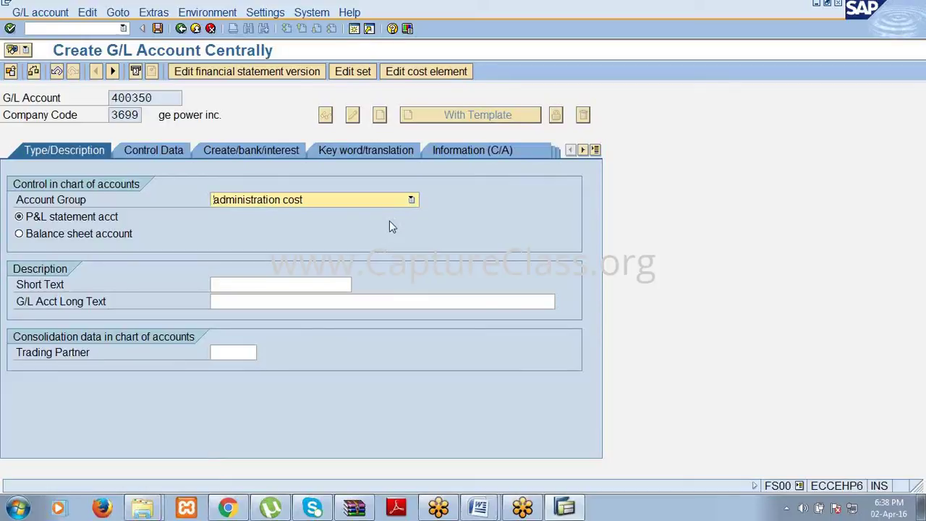
left_click(82, 221)
Enter "general expenses a/c" as both the short text and the long text of the G/L account.
left_click(231, 284)
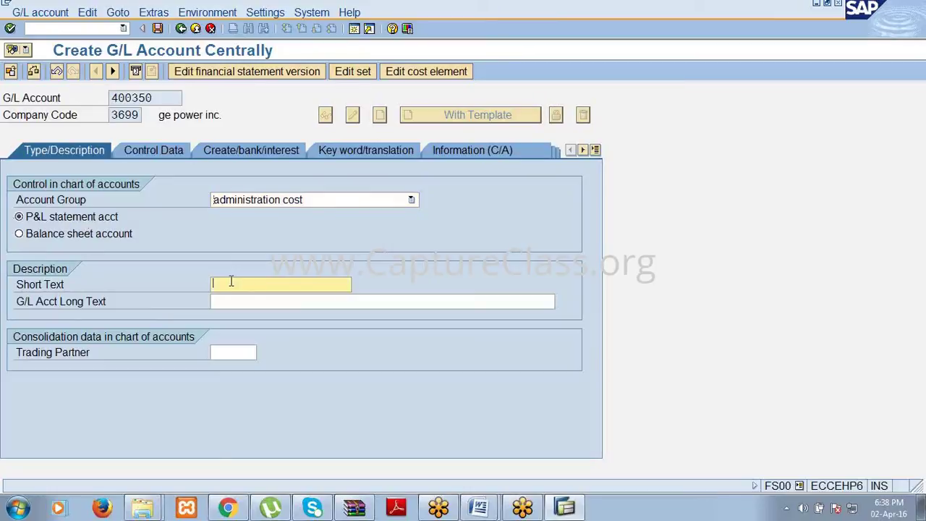
type("general expenses a/c")
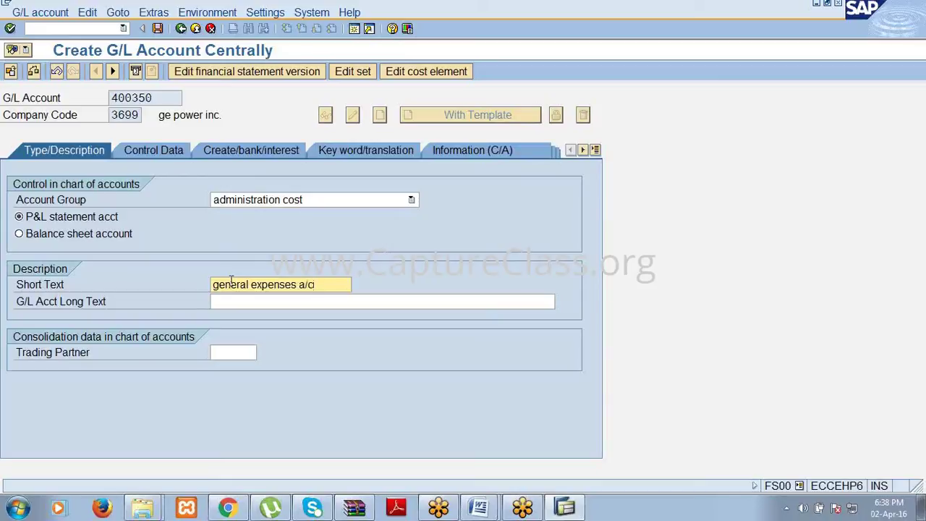
left_click(230, 303)
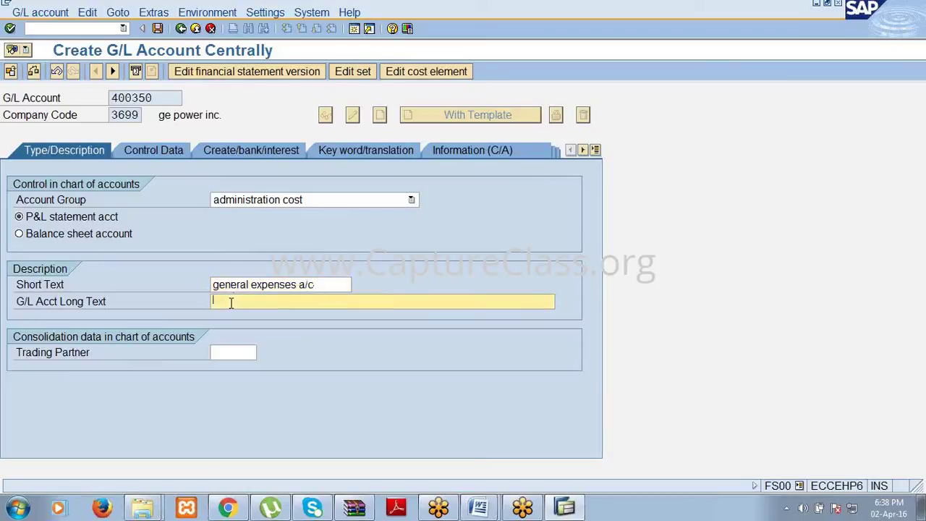
type("general expenns")
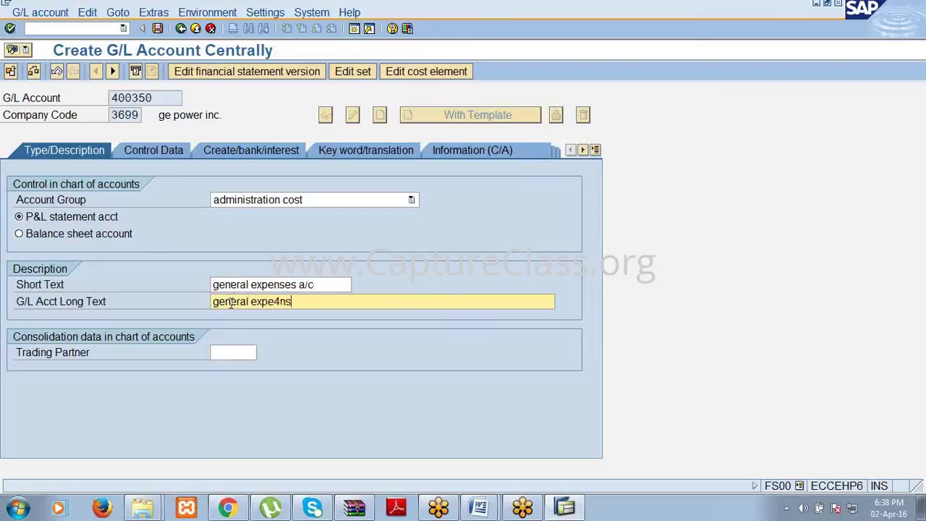
key("BackSpace")
key("BackSpace")
key("BackSpace")
type("nses a/c")
In the account's control data, enable only balances in local currency and line item display, and set the sort key to 001.
left_click(164, 152)
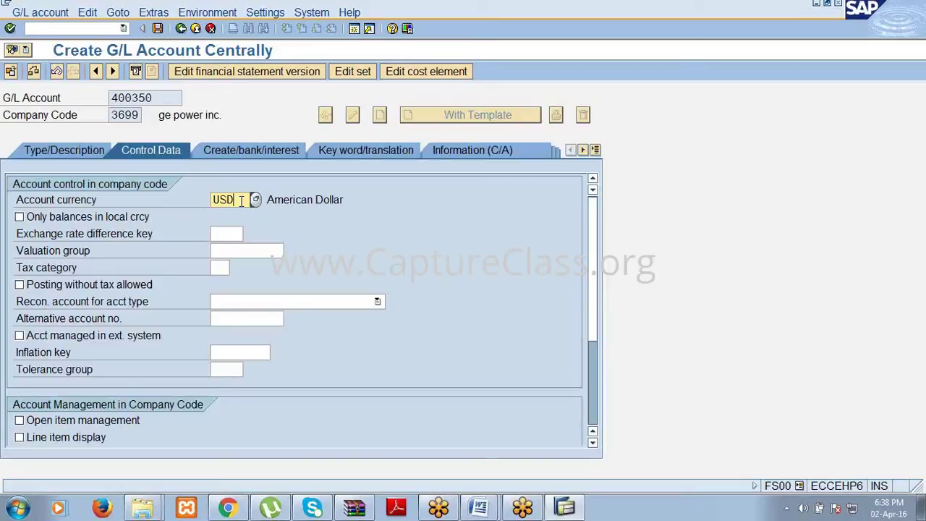
left_click(81, 220)
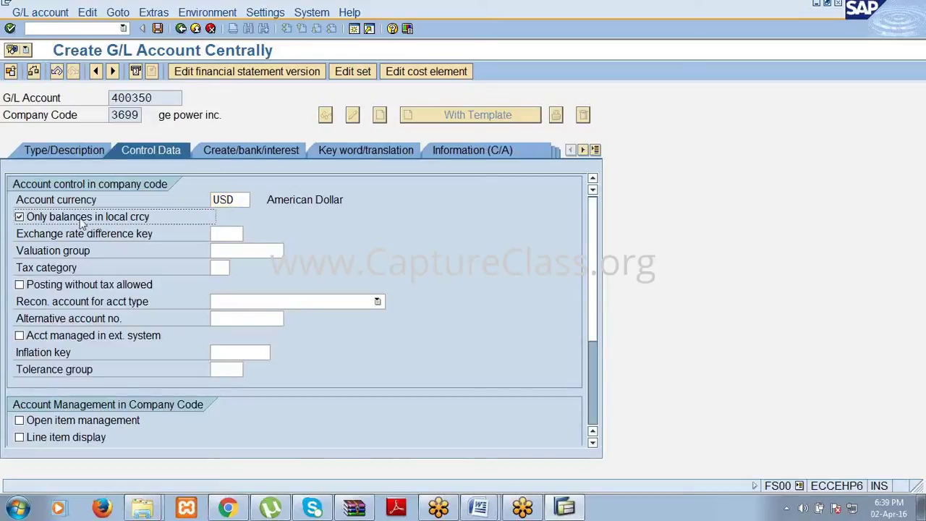
left_click(39, 442)
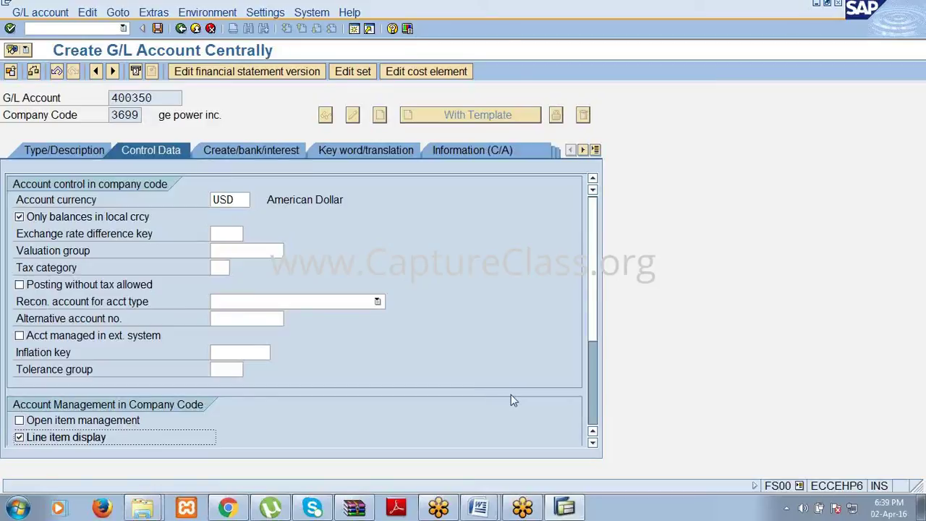
left_click(593, 442)
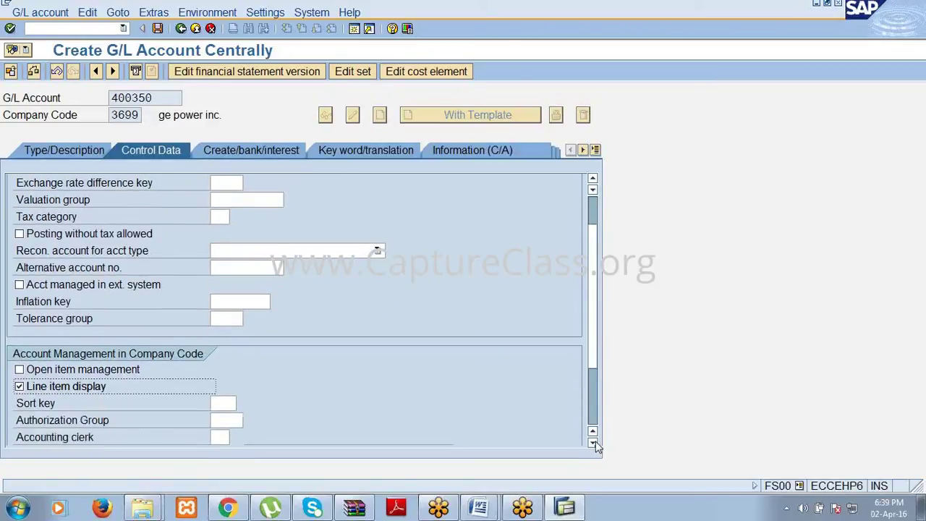
left_click(593, 443)
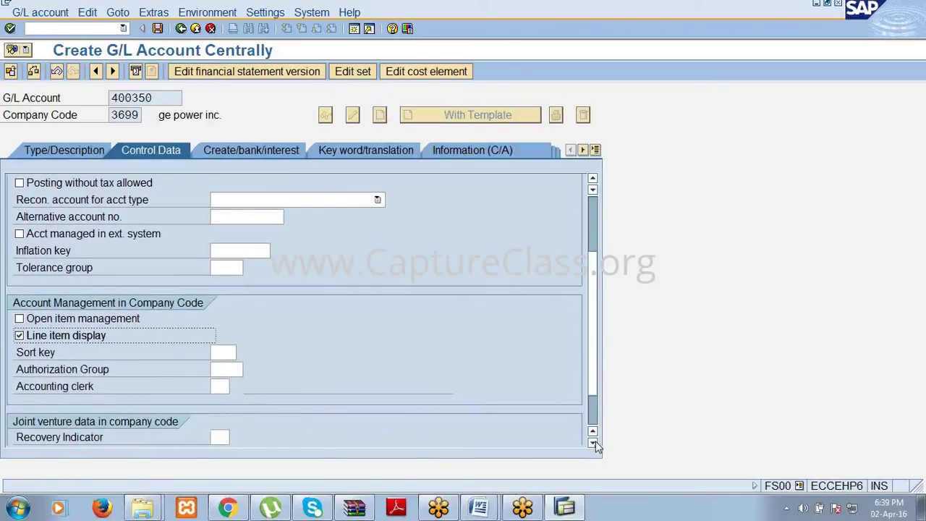
left_click(225, 352)
type("001")
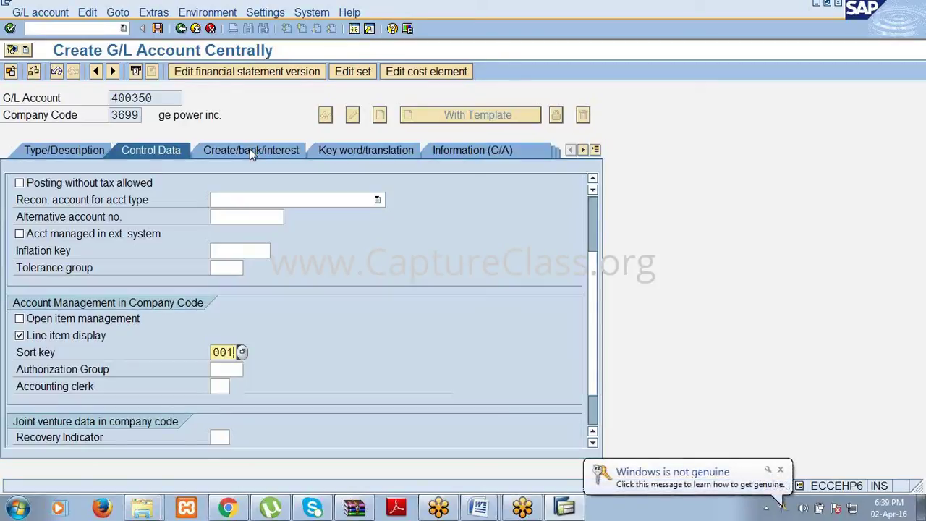
Set the field status group to G001 for the General Expenses account and save the master record.
left_click(250, 150)
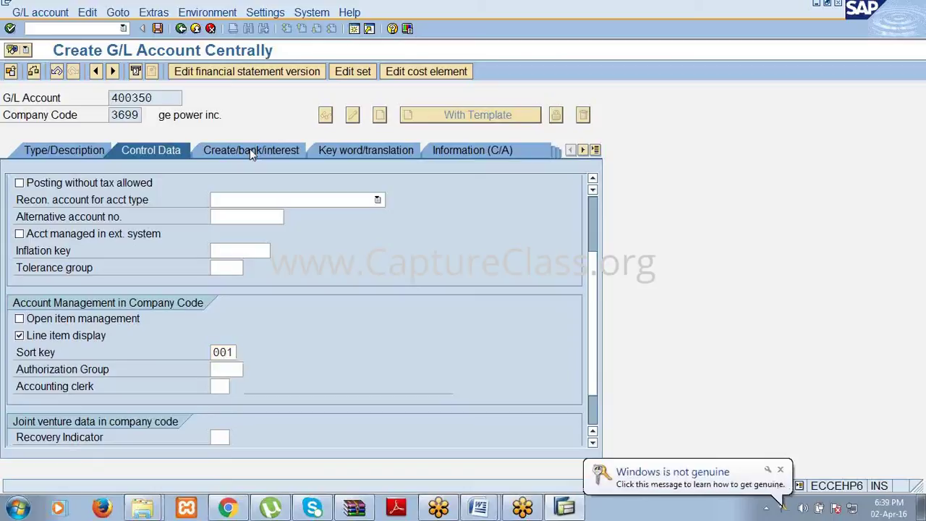
left_click(225, 199)
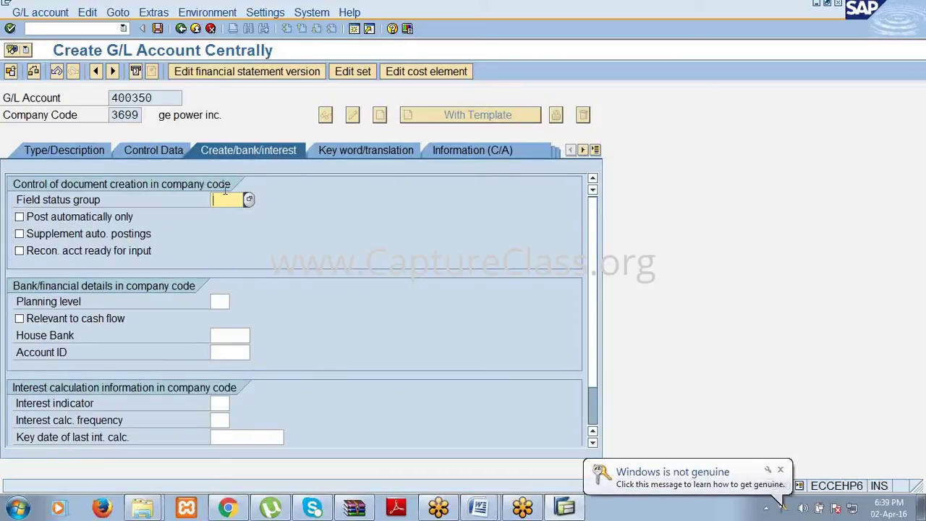
type("g001")
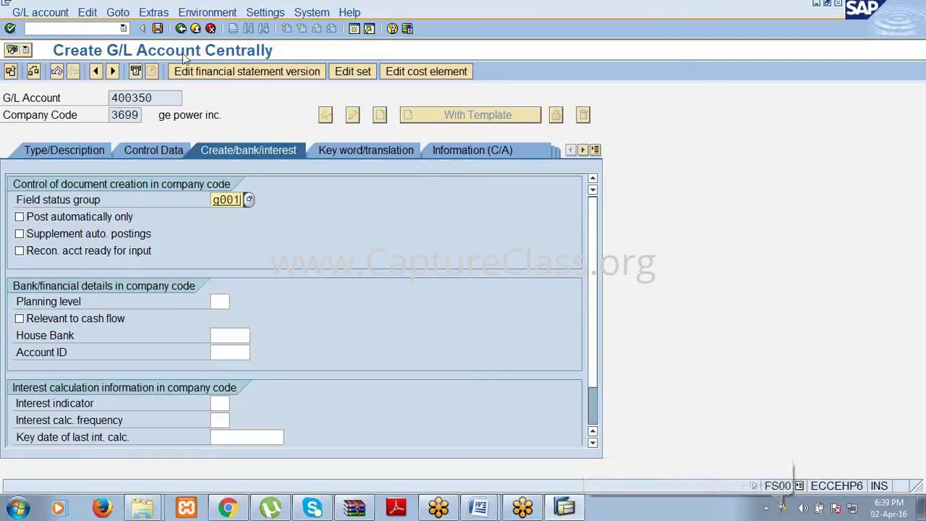
left_click(157, 29)
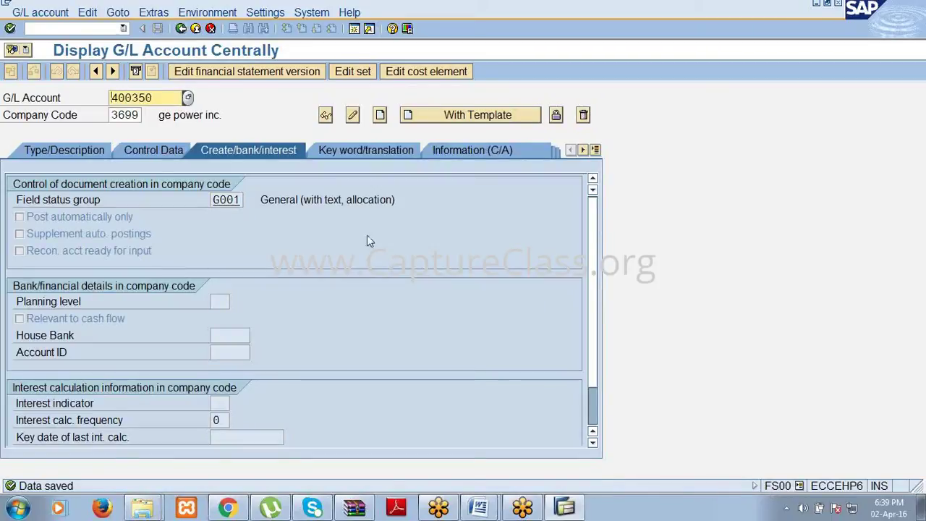
Check Step 3 on creating a sample document, including its path and transaction code, in GENERAL LEDGER.doc.
mouse_move(471, 508)
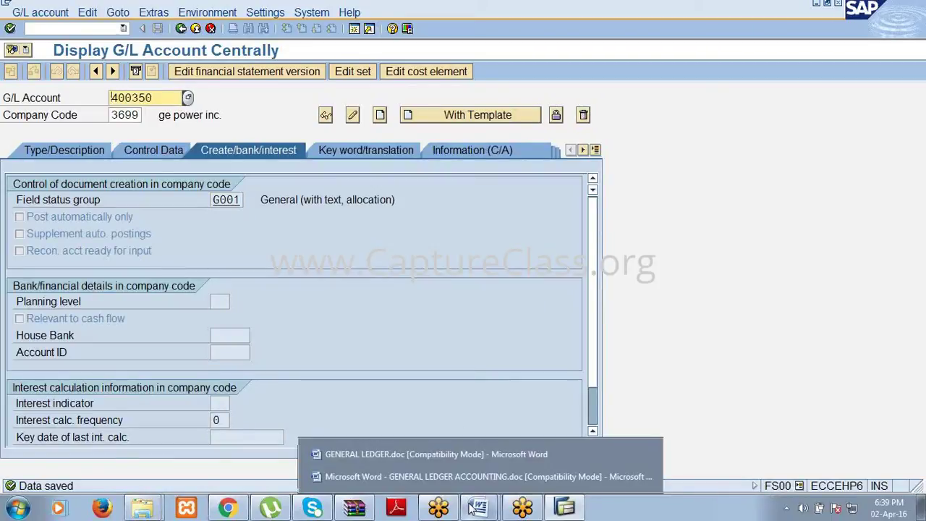
left_click(458, 458)
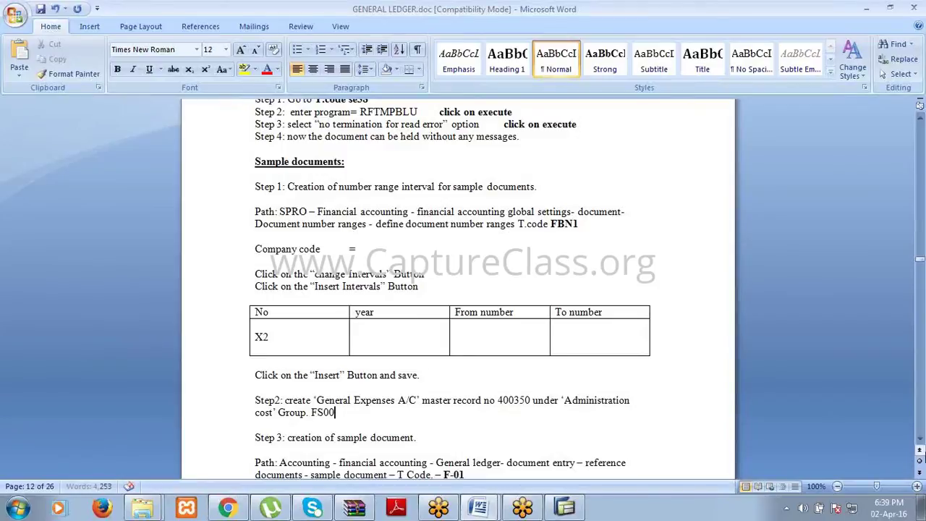
left_click(919, 441)
left_click_drag(918, 445, 919, 446)
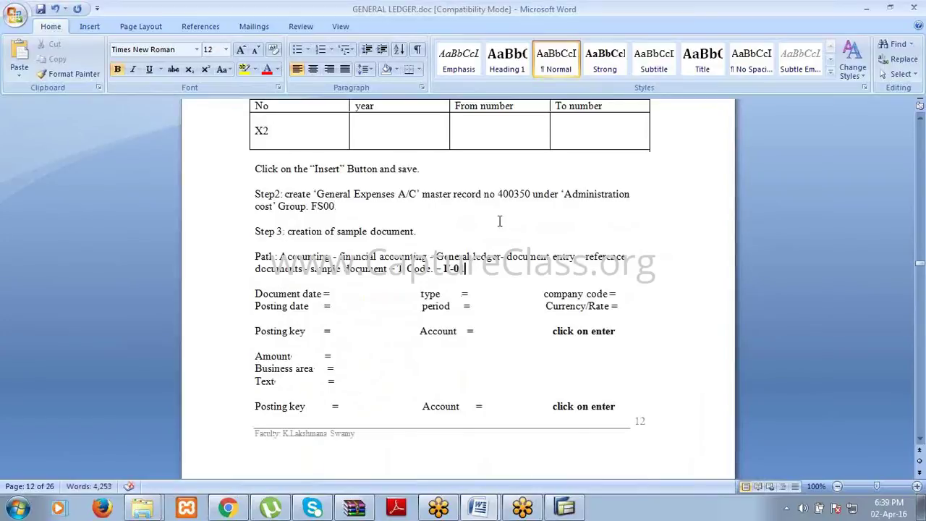
Return to SAP and open transaction F-01 for entering a sample document.
left_click(870, 14)
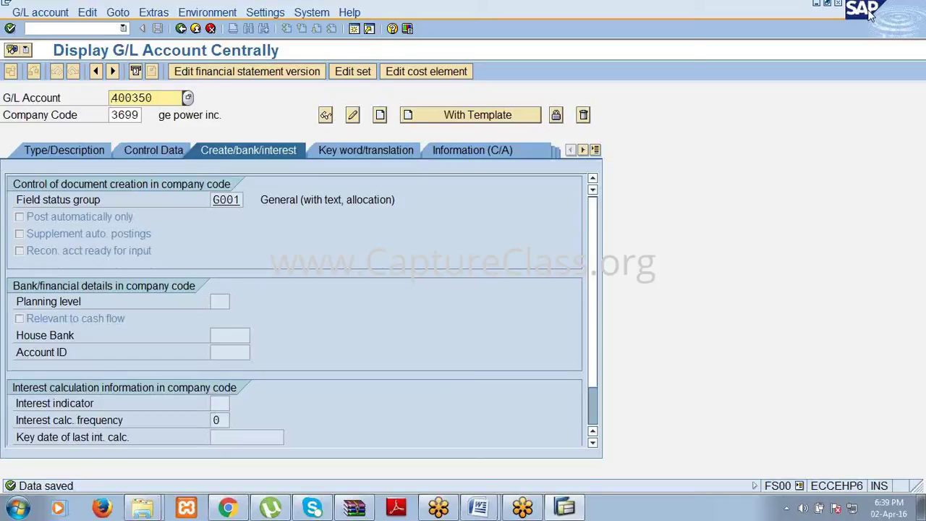
left_click(86, 29)
type("/nfs00")
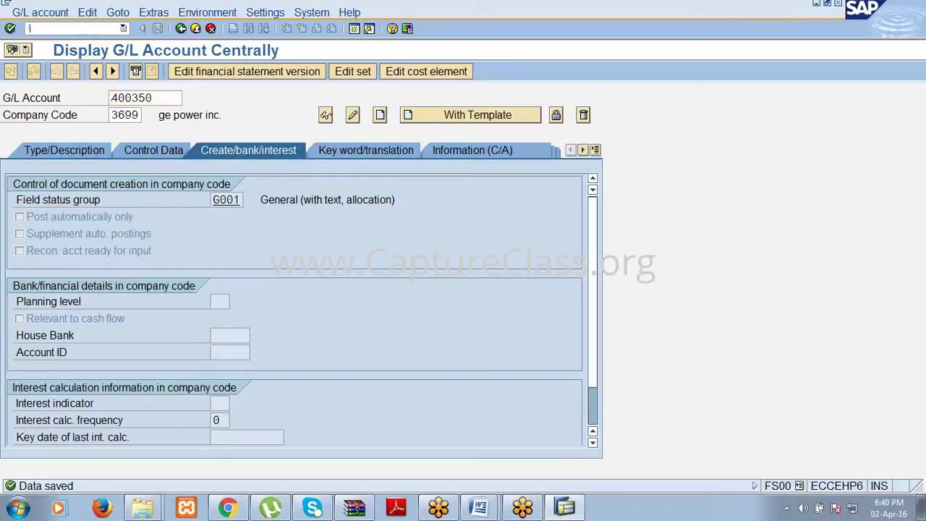
key("Return")
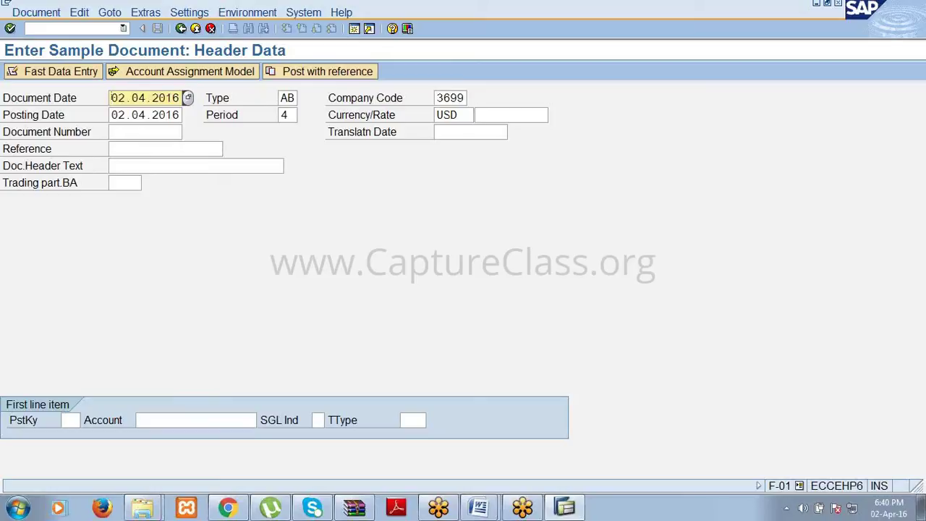
Set the document type to SA in the sample document header and review the company code, posting date, period and currency.
key("Tab")
type("sa")
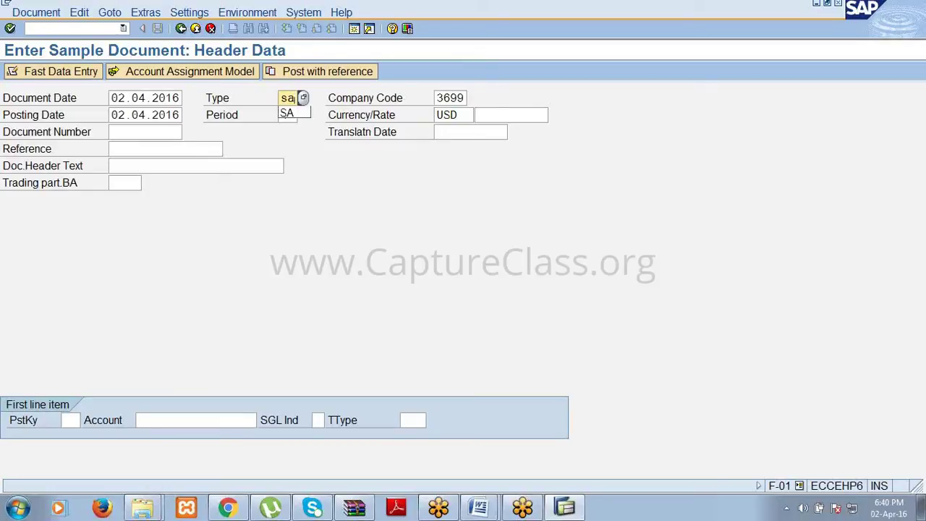
key("Tab")
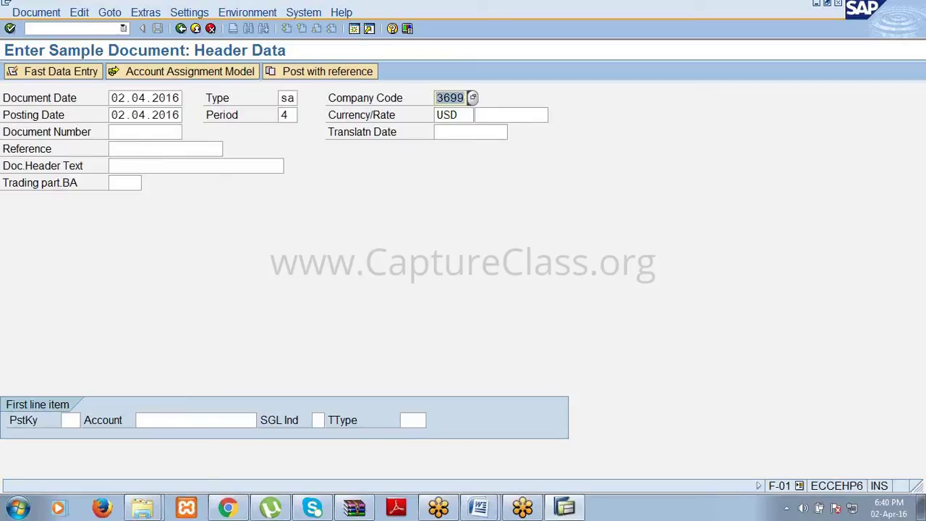
key("Tab")
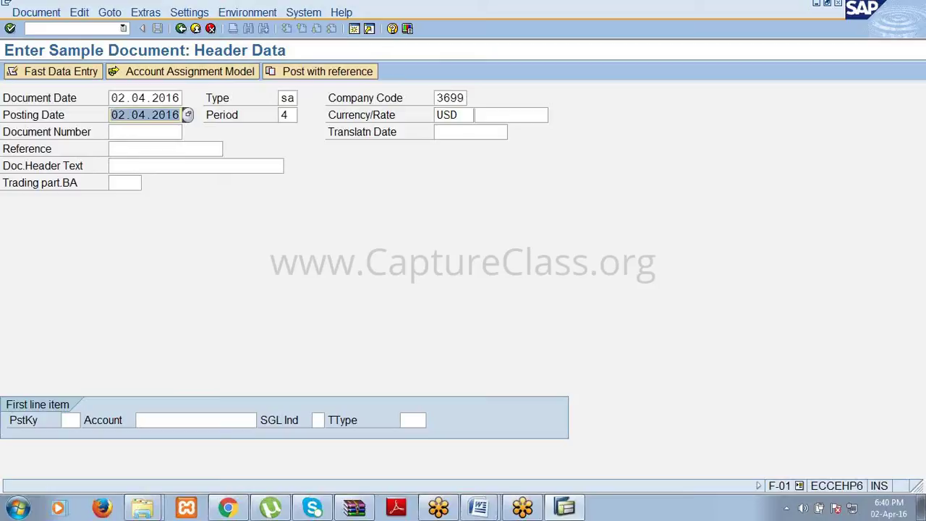
left_click(287, 115)
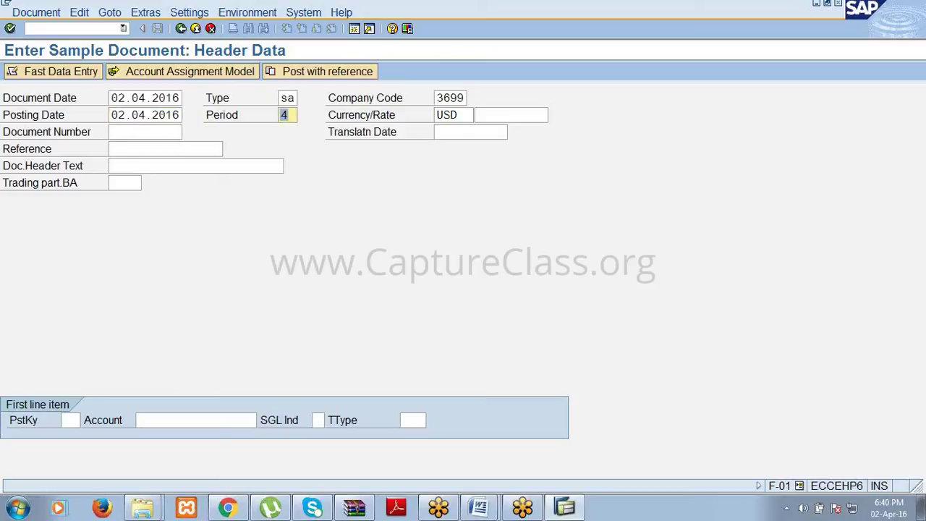
key("Tab")
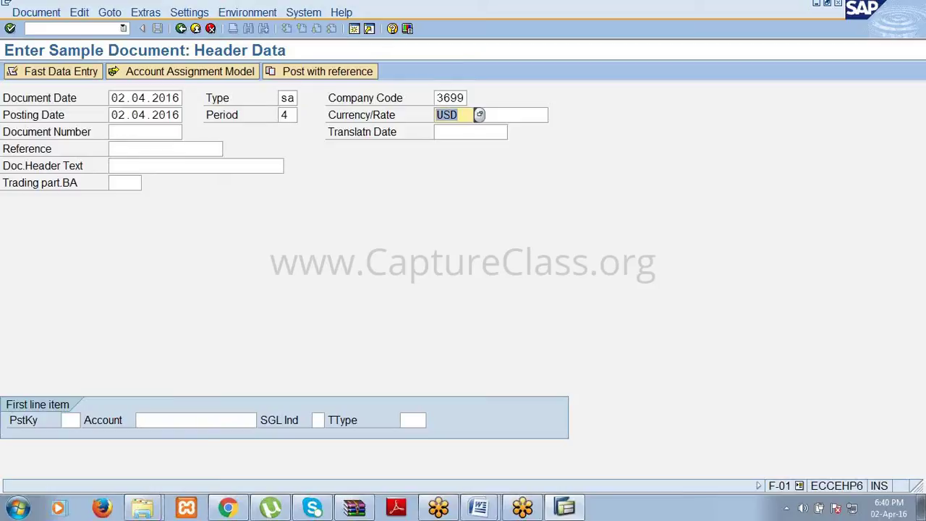
Enter posting key 40 and account 400350 for the first line item and proceed to its item details.
key("Tab")
key("Tab")
key("Tab")
key("Tab")
key("Tab")
key("Tab")
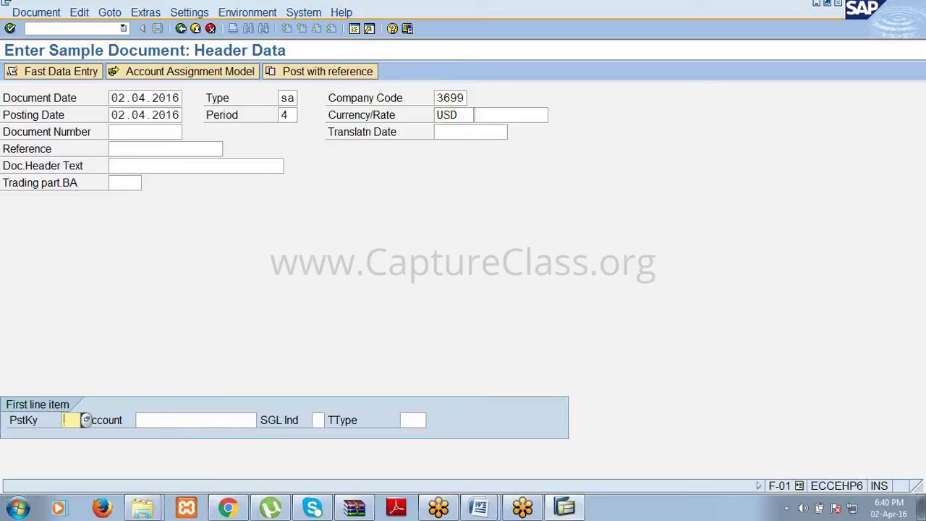
type("40")
key("Tab")
type("4003")
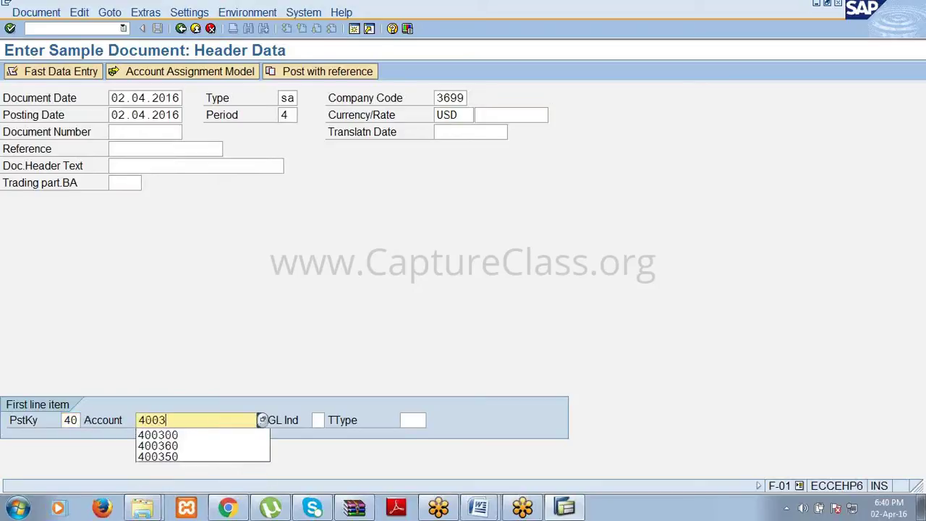
type("50")
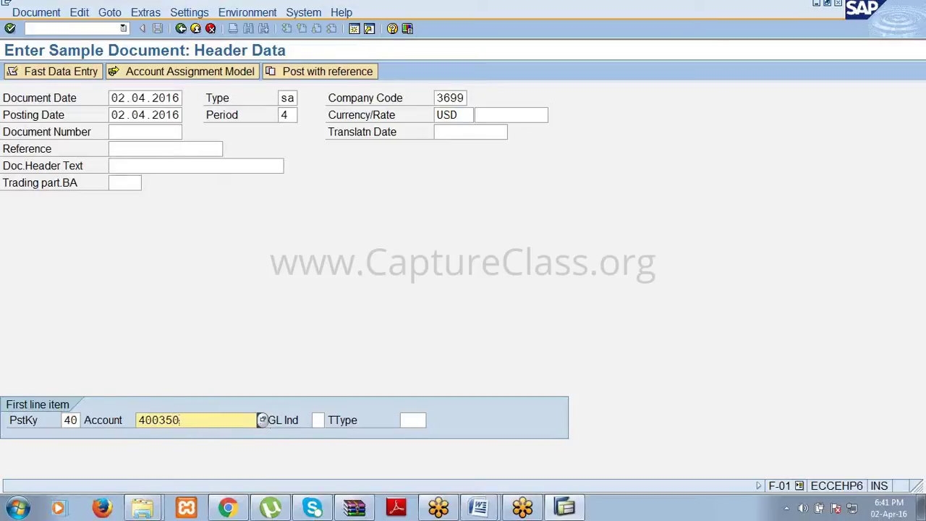
key("Return")
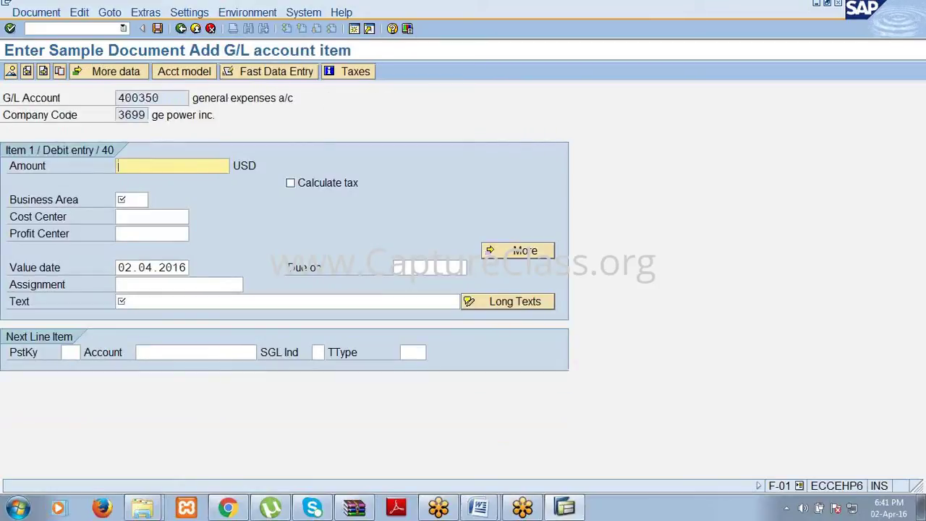
Enter amount 5 and business area 3699 for the debit item on general expenses account 400350.
type("5")
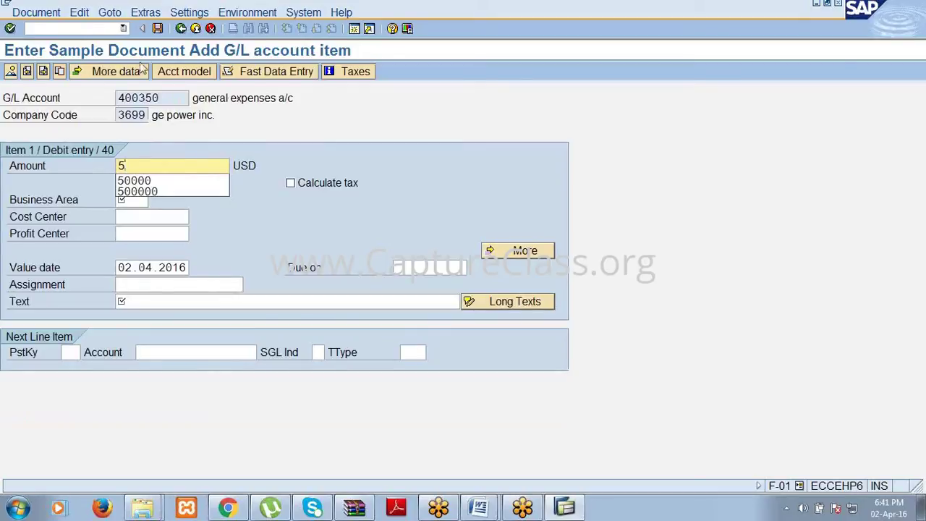
left_click(256, 222)
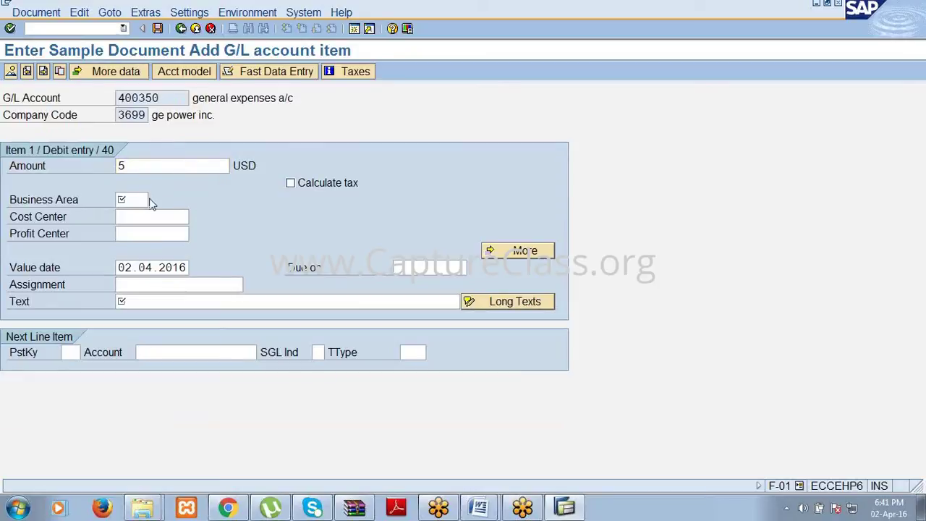
left_click(135, 200)
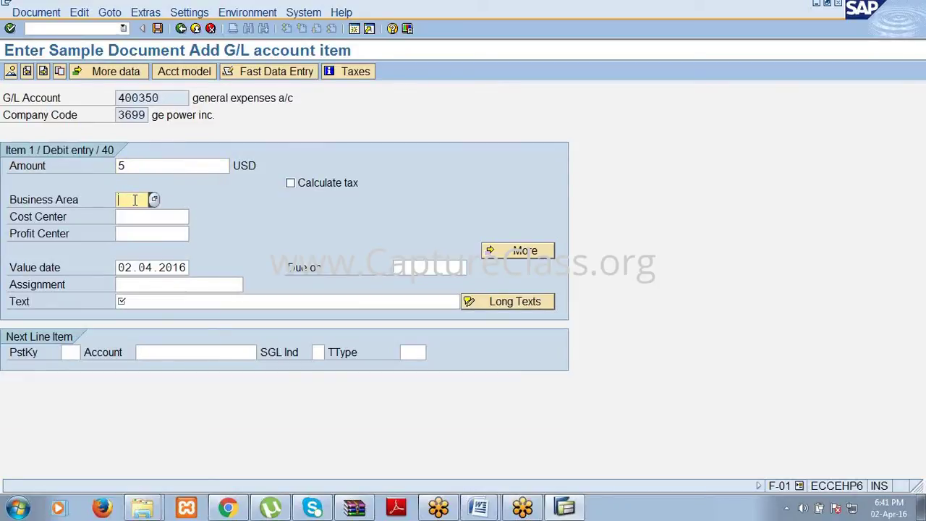
type("3699")
Enter the text "being sundry expenses paid" for the debit line item.
key("Tab")
key("Tab")
key("Tab")
key("Tab")
key("Tab")
key("Tab")
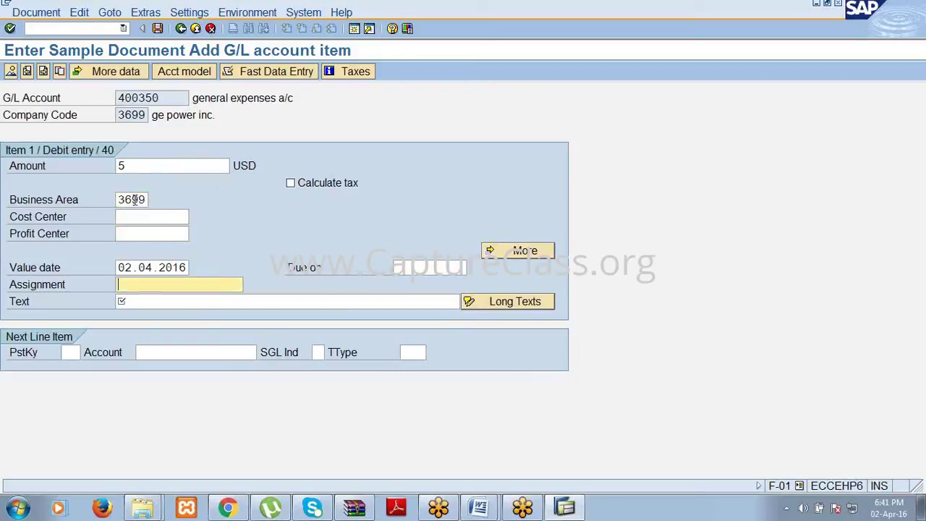
type("being,")
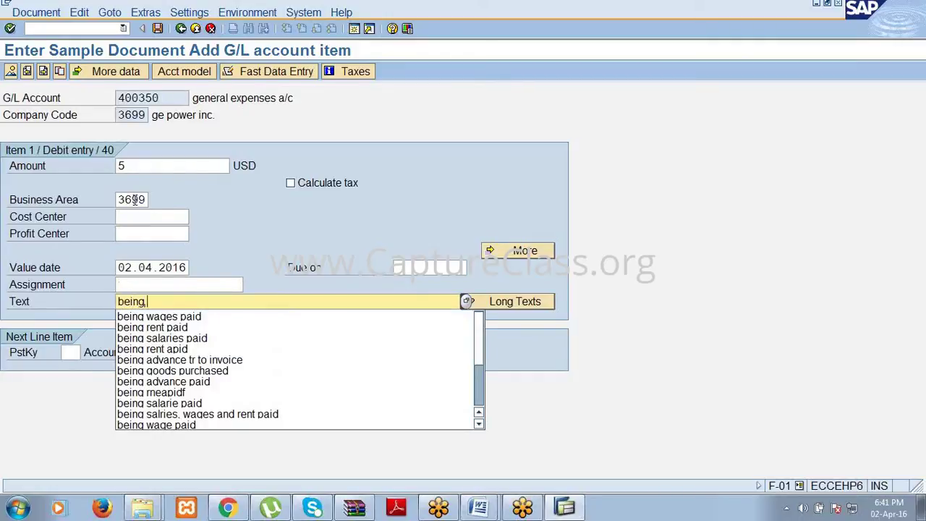
key("BackSpace")
type(" su")
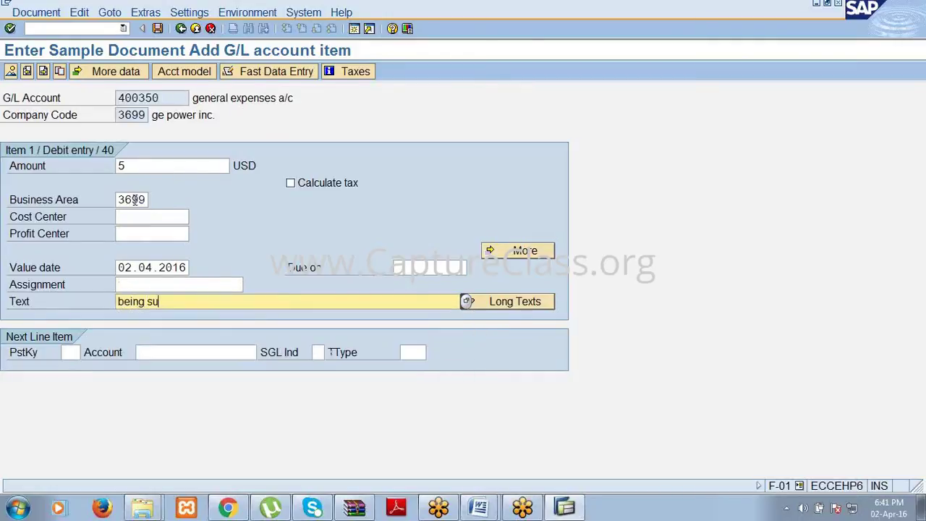
type("ndry expenses paid")
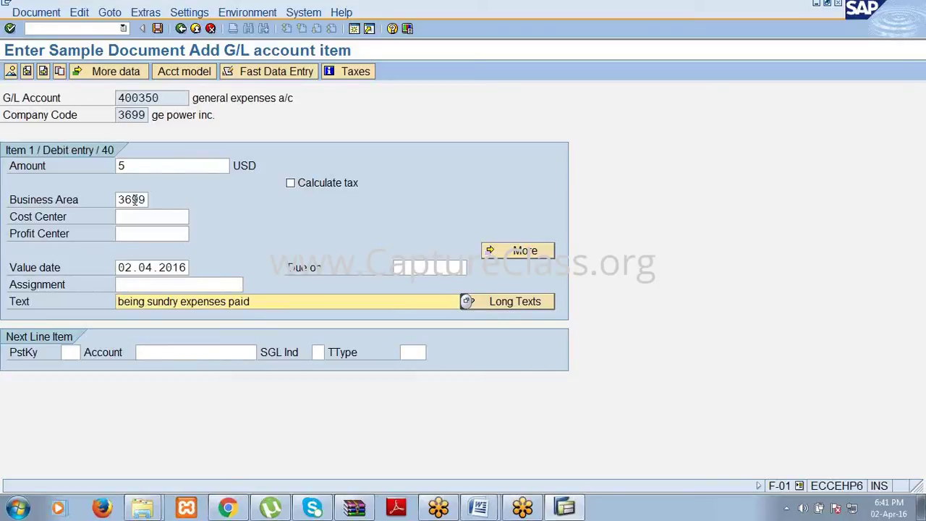
Enter posting key 50 and account 200100 for the next line item and proceed to its details.
left_click(71, 352)
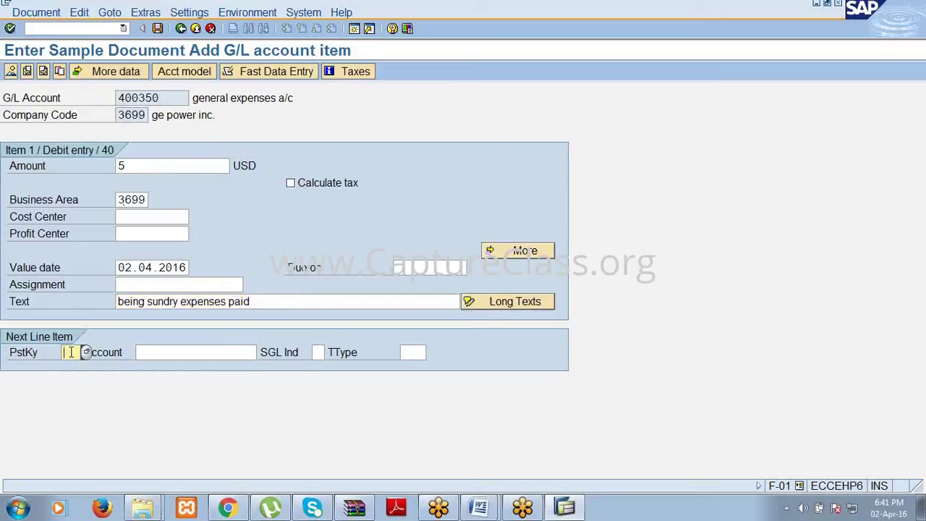
type("50")
left_click(191, 352)
type("200100")
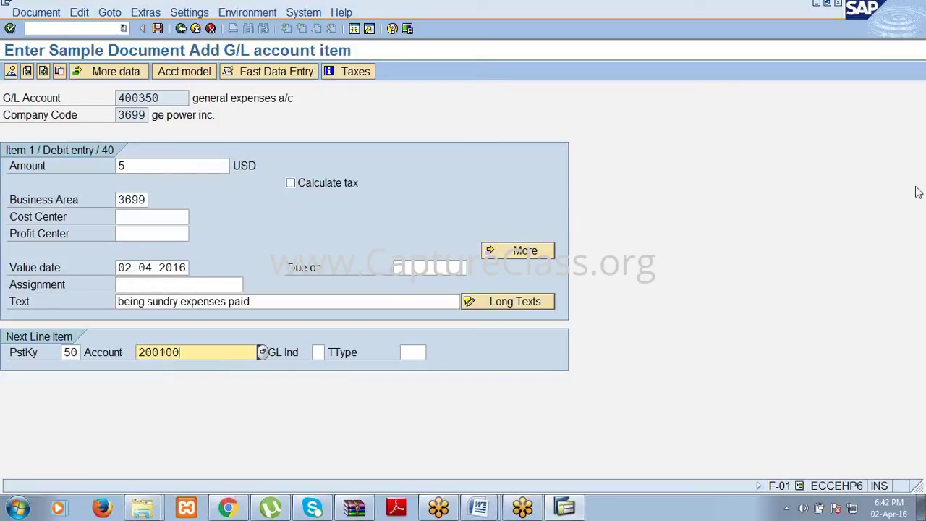
key("Return")
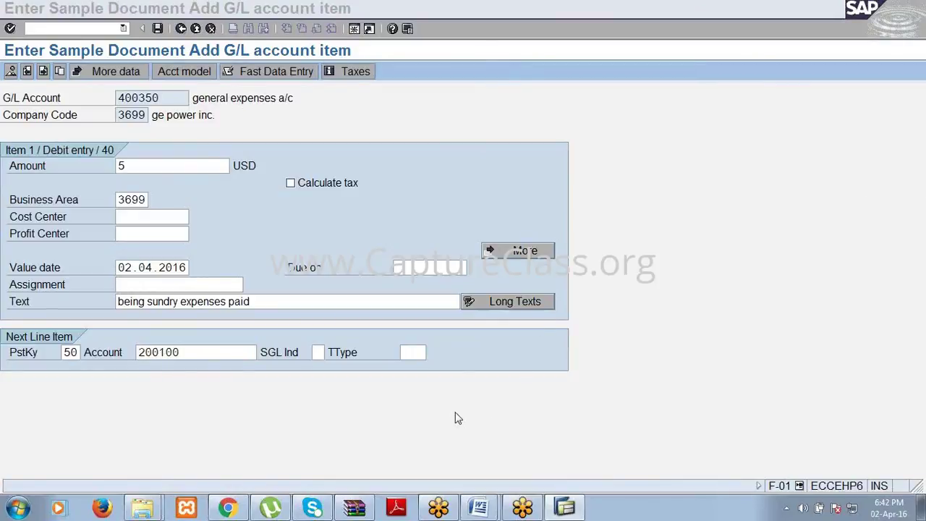
key("Return")
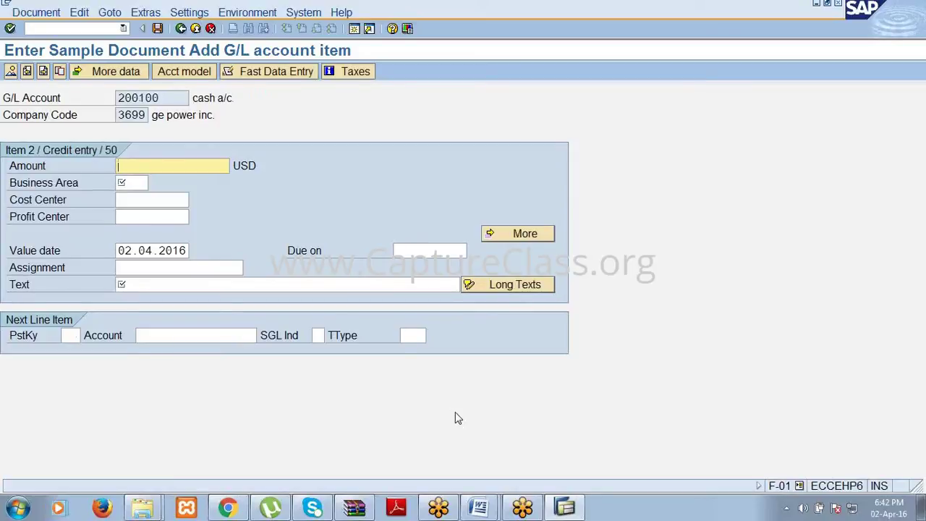
Enter amount 5 and business area 3699 for the credit item on cash account 200100.
key("BackSpace")
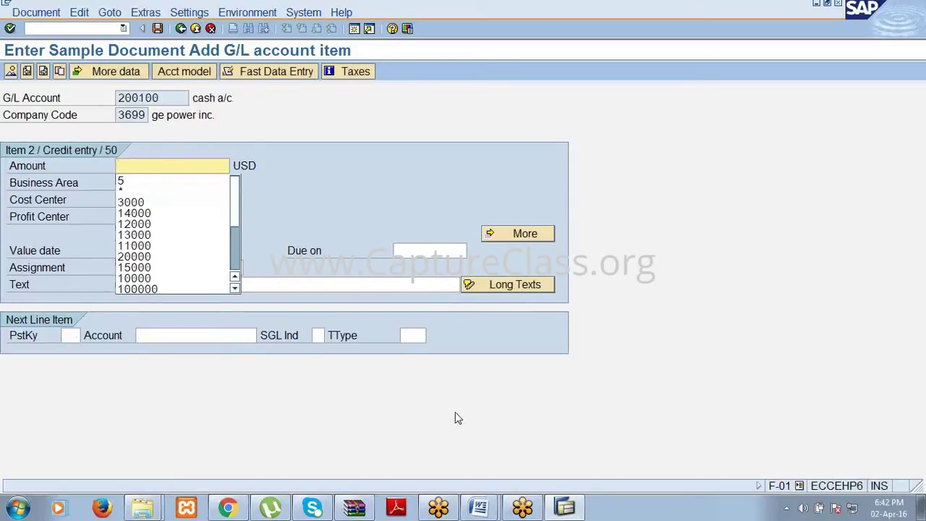
type("5")
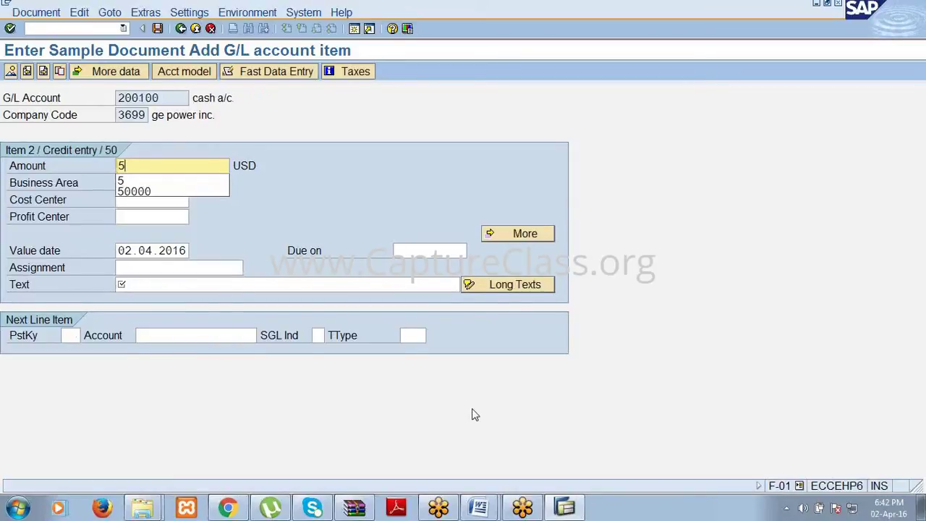
left_click(348, 220)
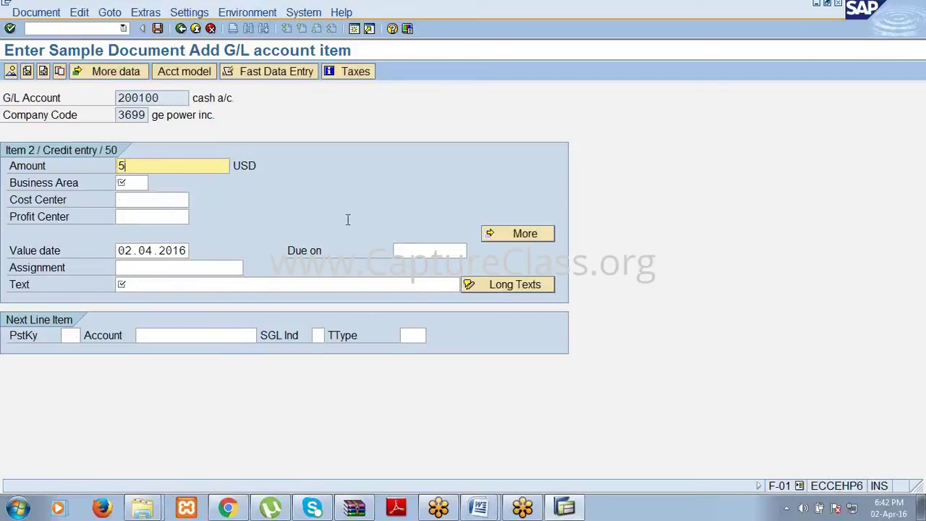
left_click(136, 183)
type("3699")
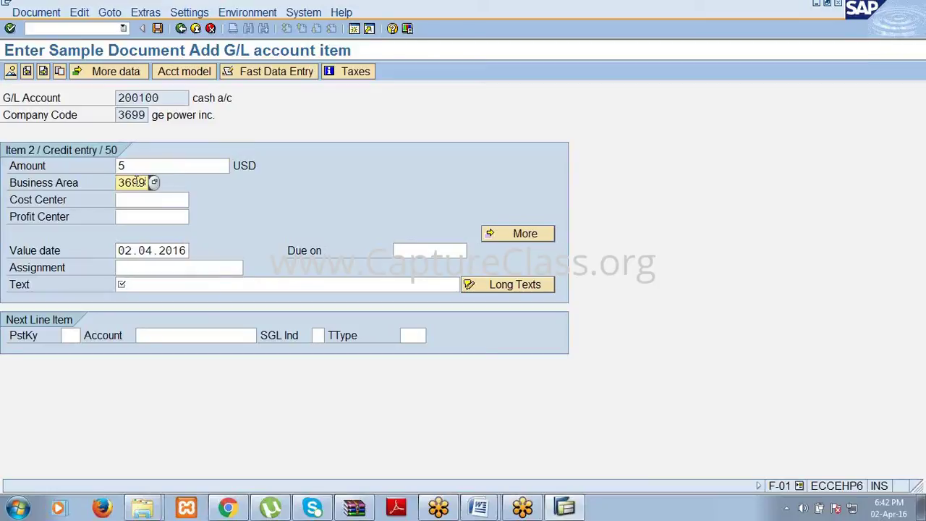
Fill in the credit item's text with the earlier entry "being sundry expenses paid".
left_click(136, 283)
type("b")
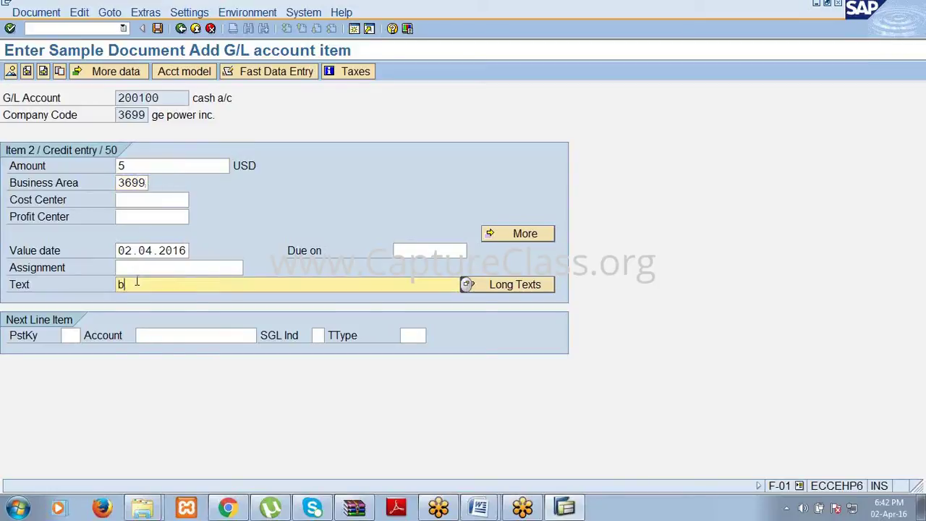
type("eing")
key("Down")
key("Return")
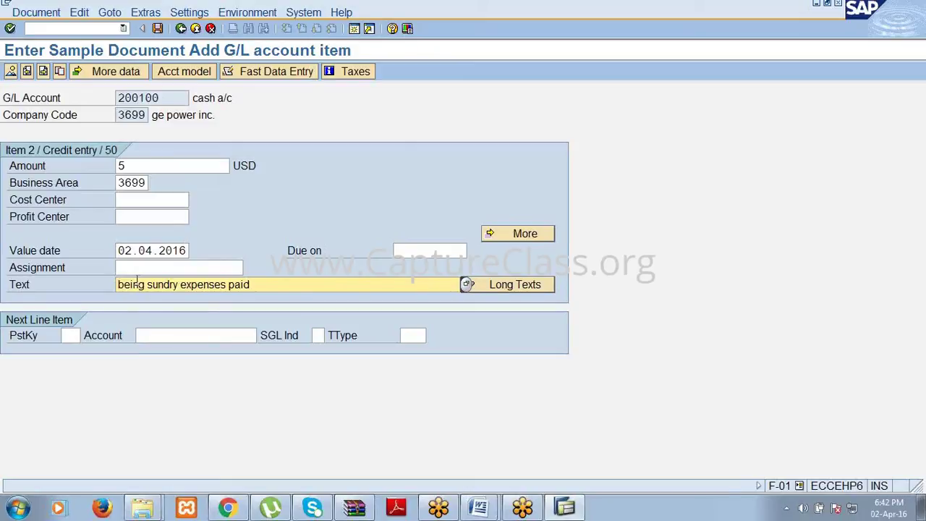
Display the document overview to review both line items, and save the sample document.
left_click(10, 72)
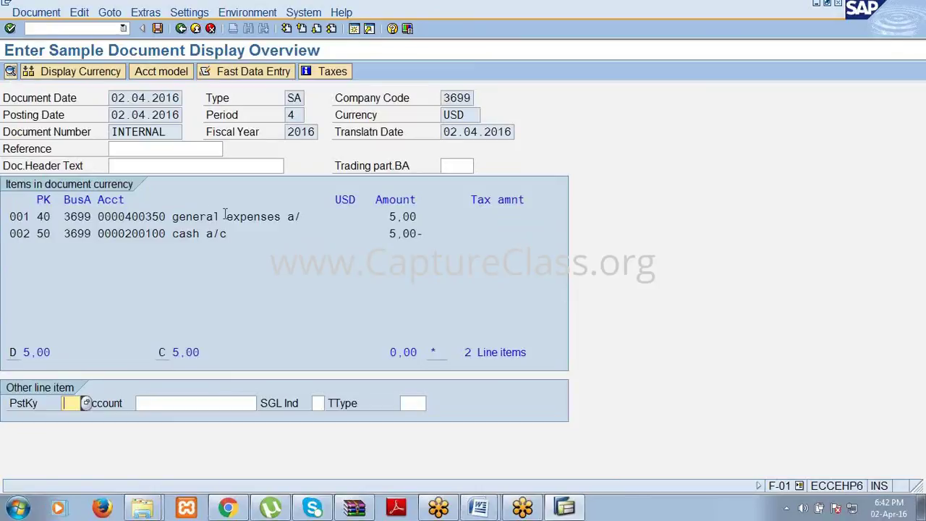
left_click(232, 234)
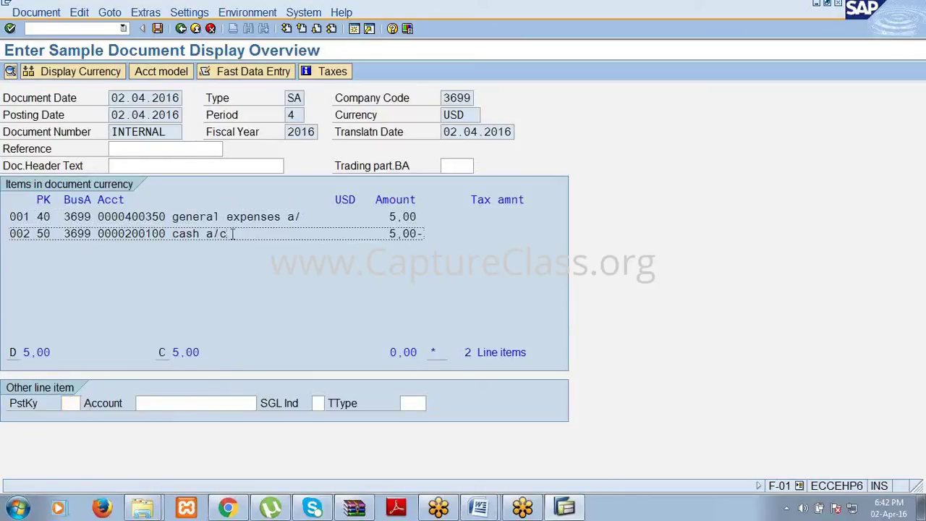
left_click(157, 29)
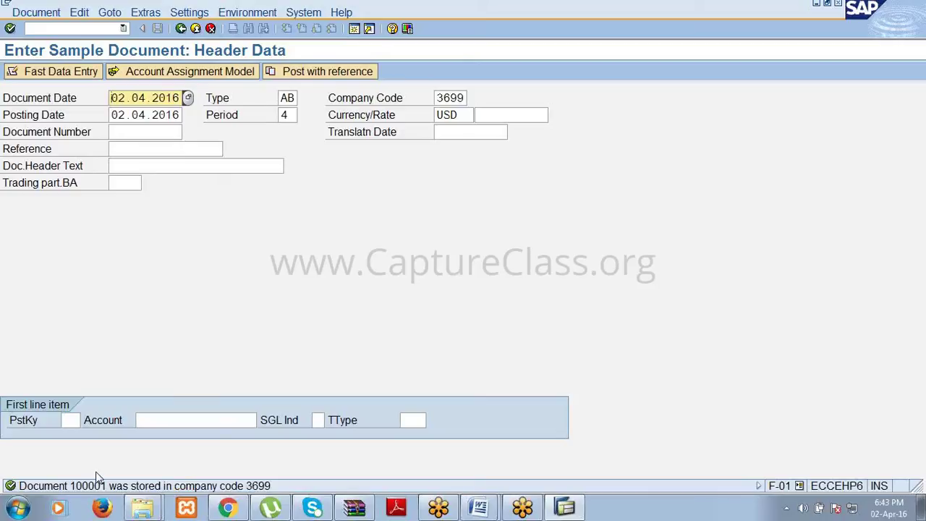
Open transaction FS10N and run the balance display for account 400350, company code 3699, fiscal year 2016.
left_click(34, 132)
left_click(28, 28)
type("/nf")
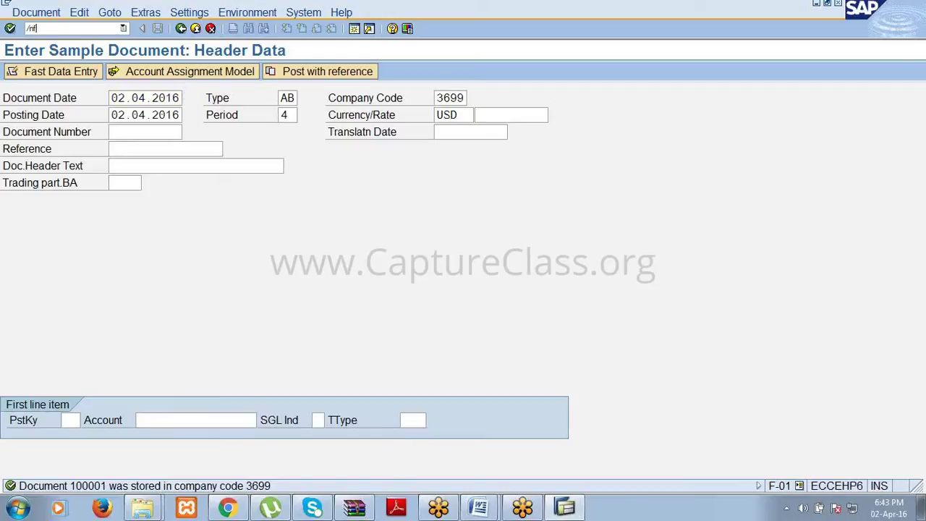
type("s10n")
key("Return")
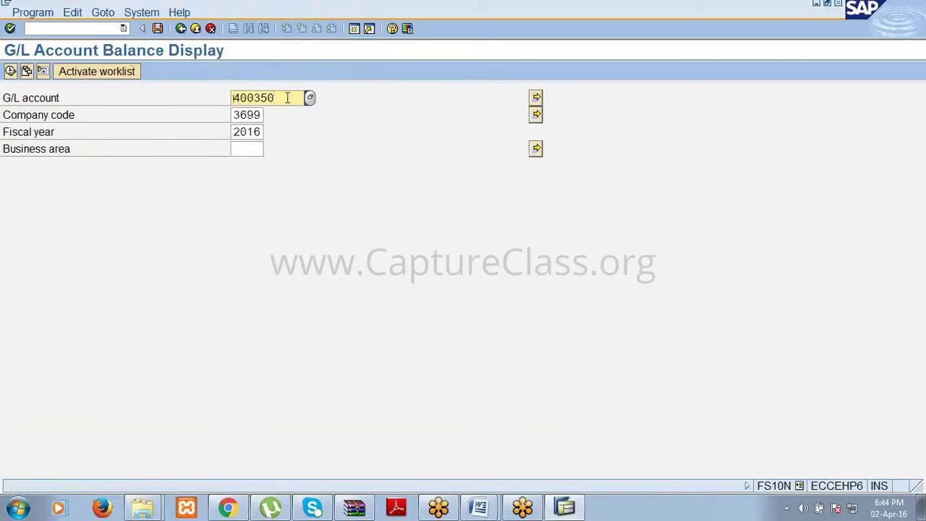
left_click(11, 71)
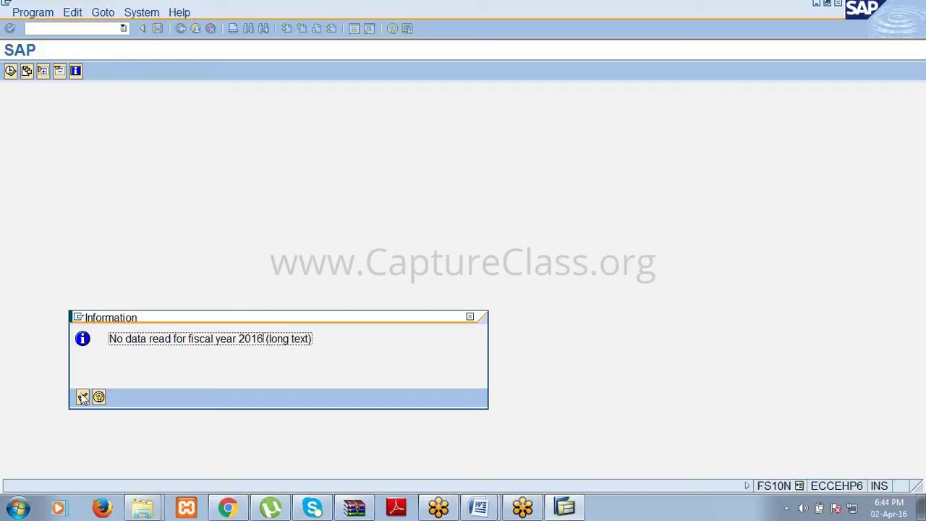
left_click(83, 397)
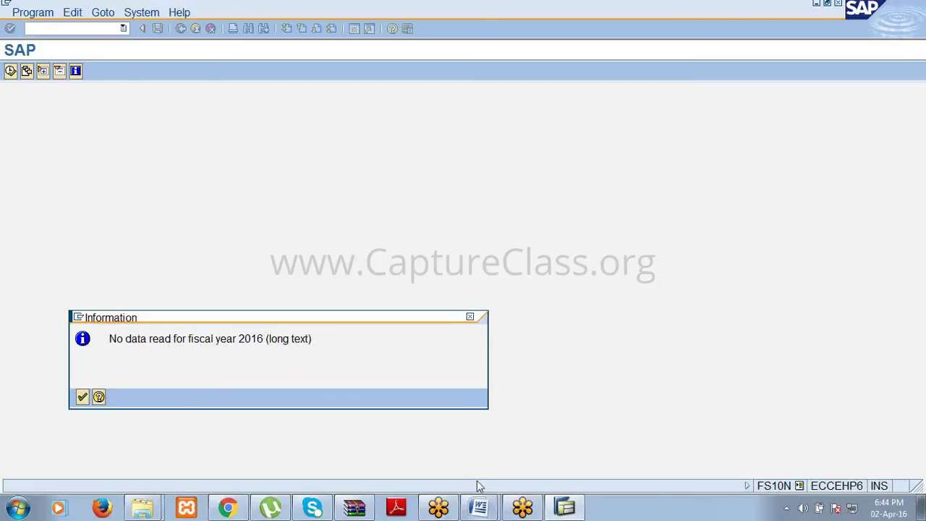
Switch to GENERAL LEDGER.doc in Word and read the step on displaying a sample document, including its path and transaction code.
mouse_move(477, 483)
left_click(468, 453)
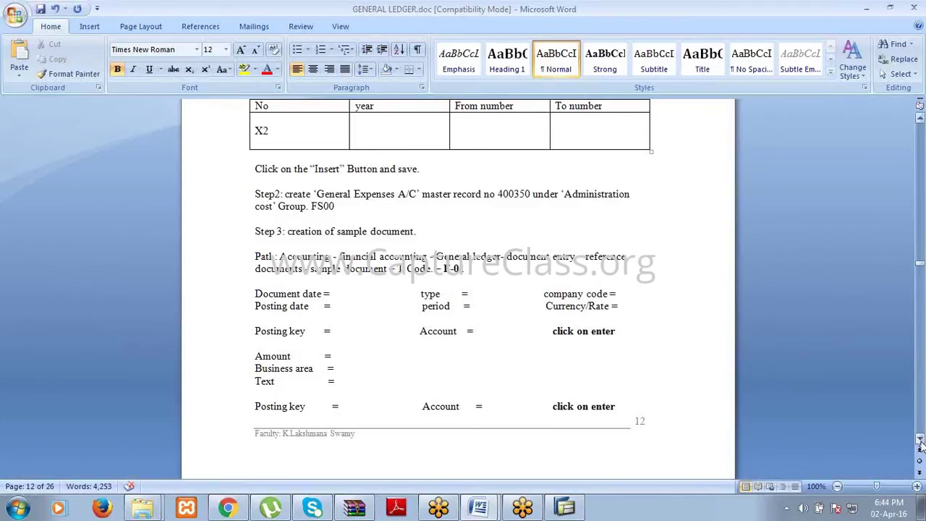
left_click(920, 442)
scroll(921, 445, "down", 5)
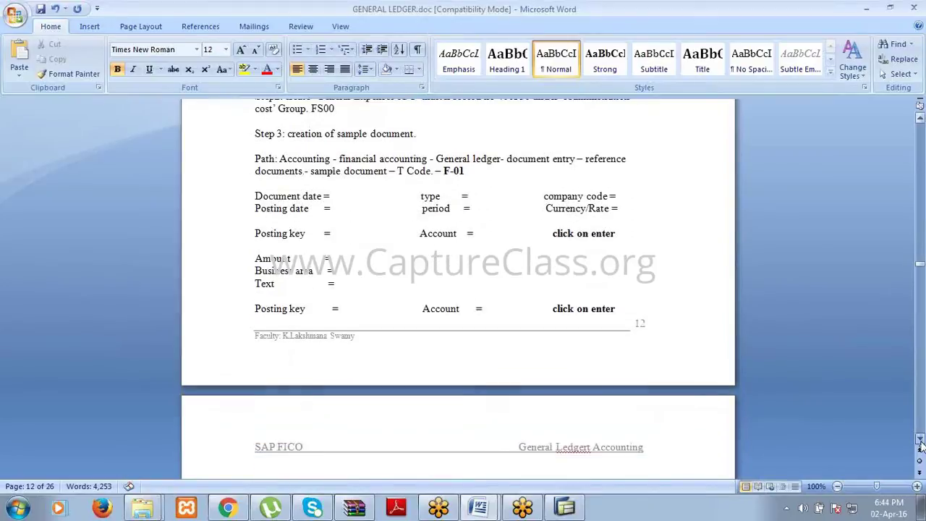
scroll(921, 445, "down", 4)
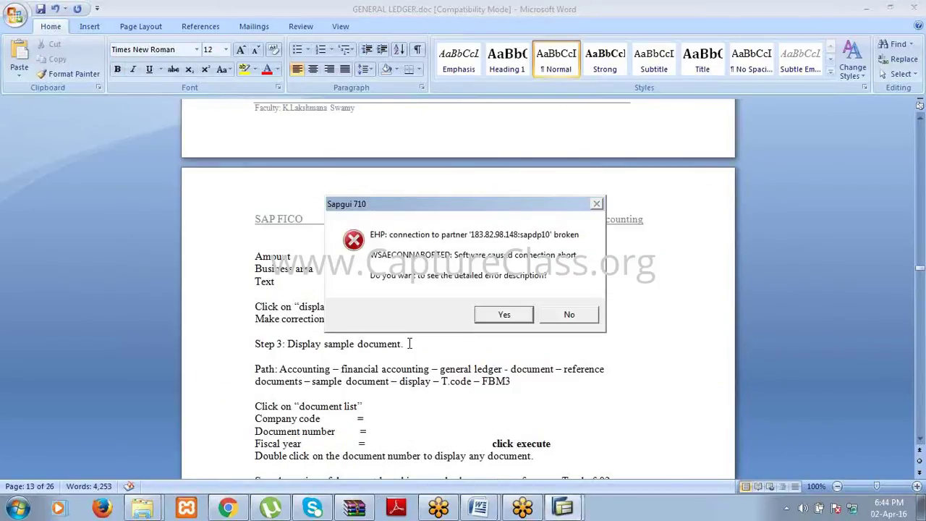
Dismiss the SAP connection error without its details, then start SAP Logon and open the ecc ehp6 system.
left_click(572, 315)
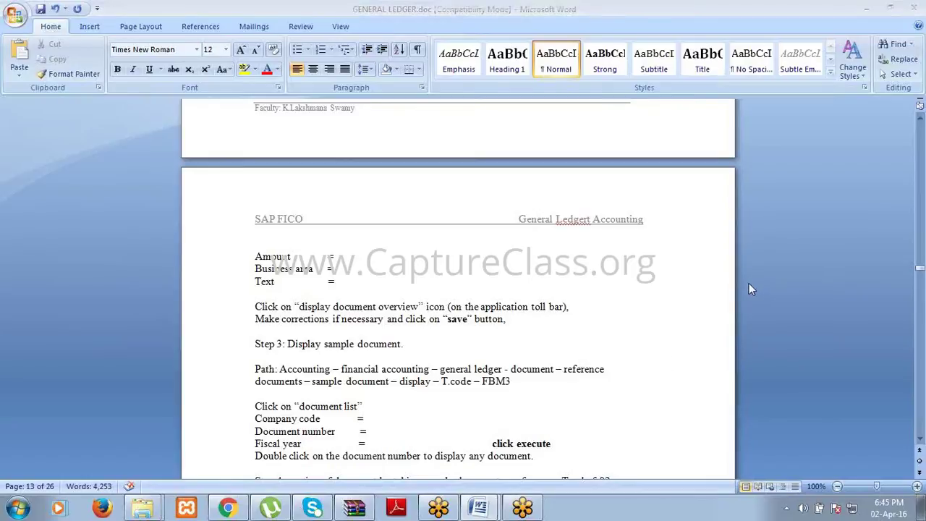
left_click(868, 8)
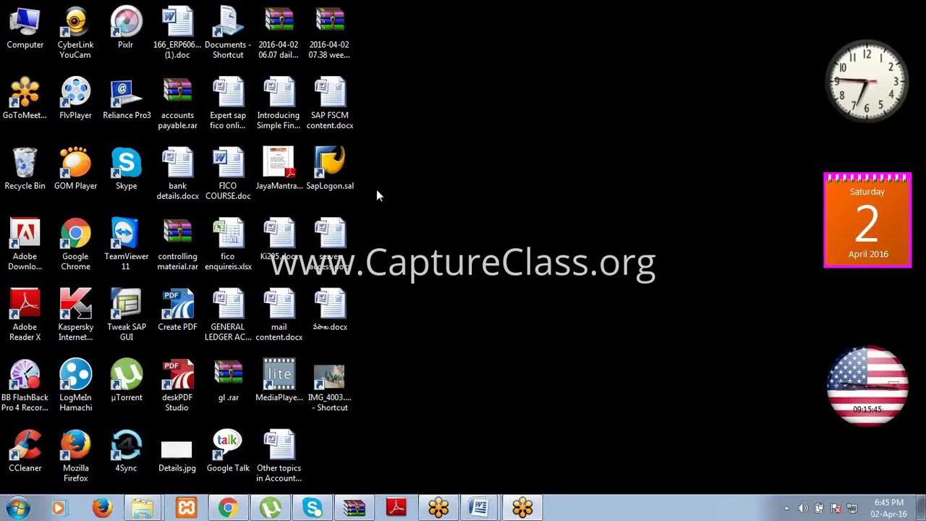
double_click(330, 165)
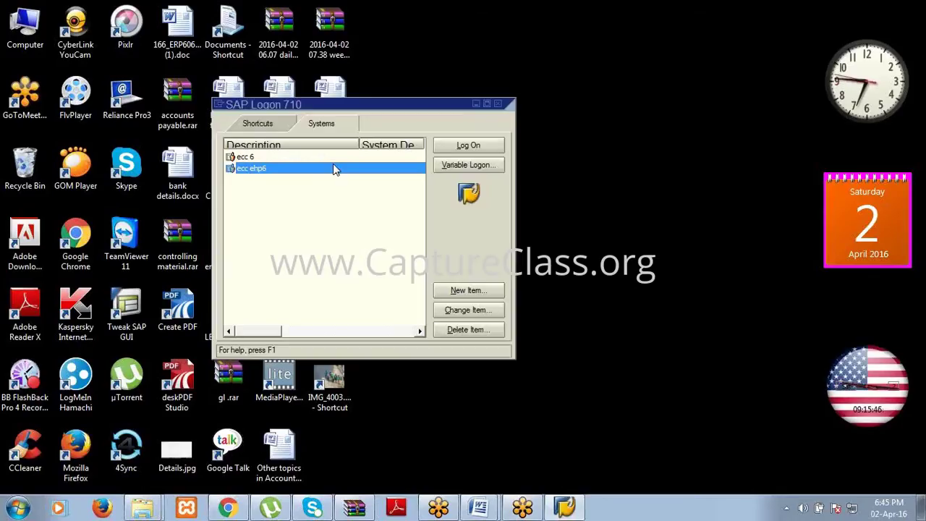
left_click(443, 145)
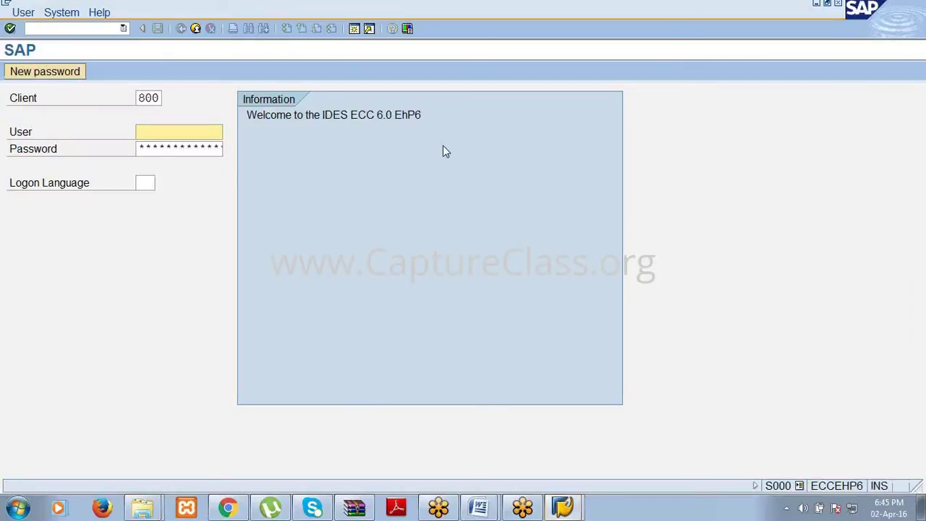
Log on with the user name and password, choosing to continue with this logon and end any other logons in the system.
type("fico")
key("Down")
key("Return")
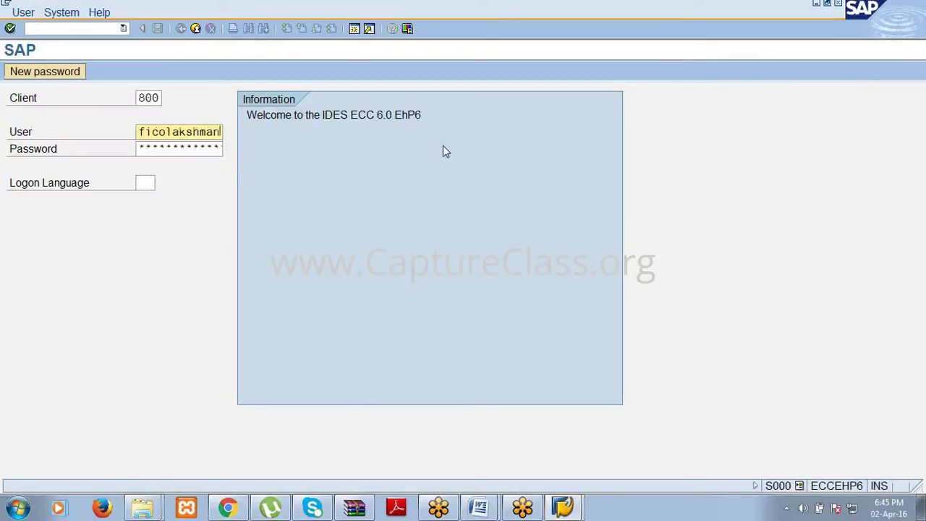
key("Tab")
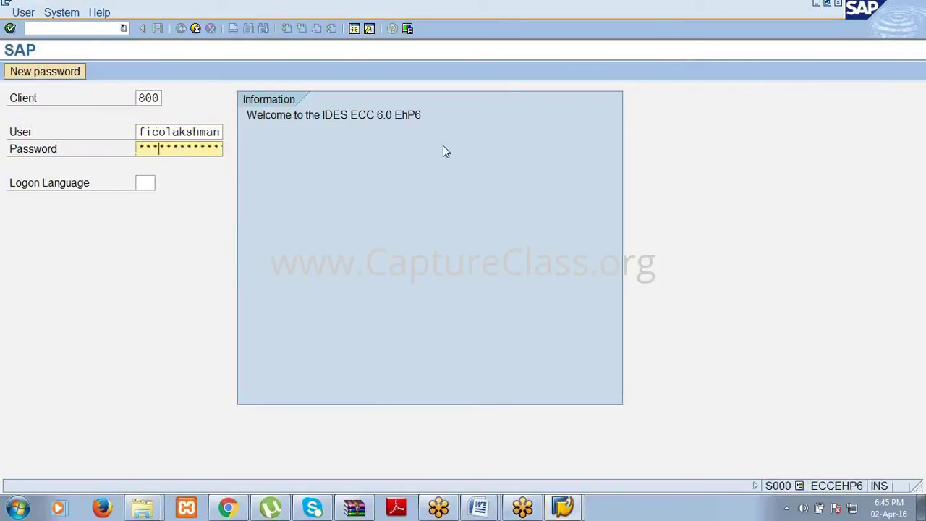
key("Return")
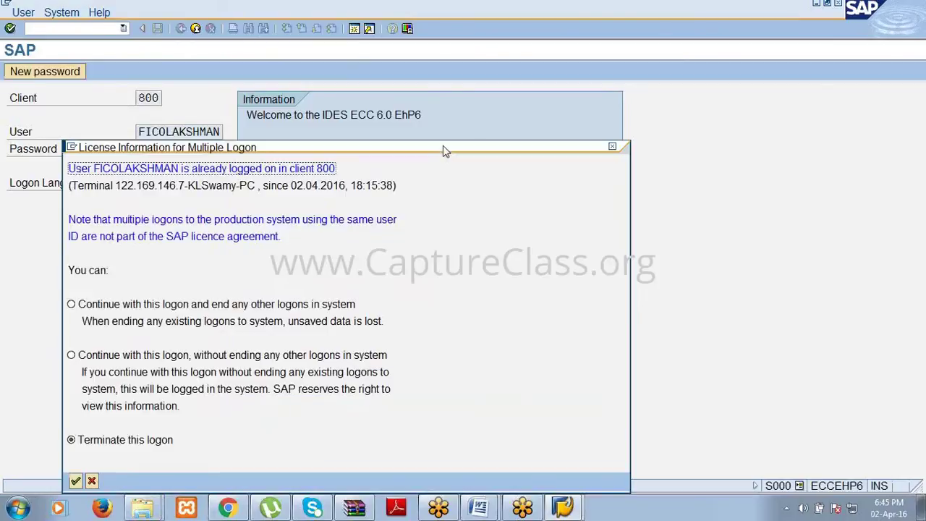
left_click(73, 304)
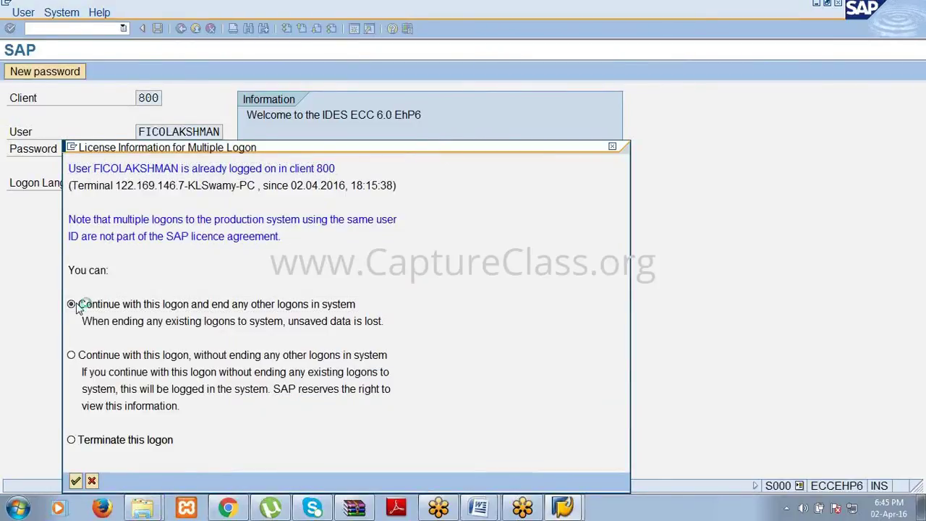
key("Return")
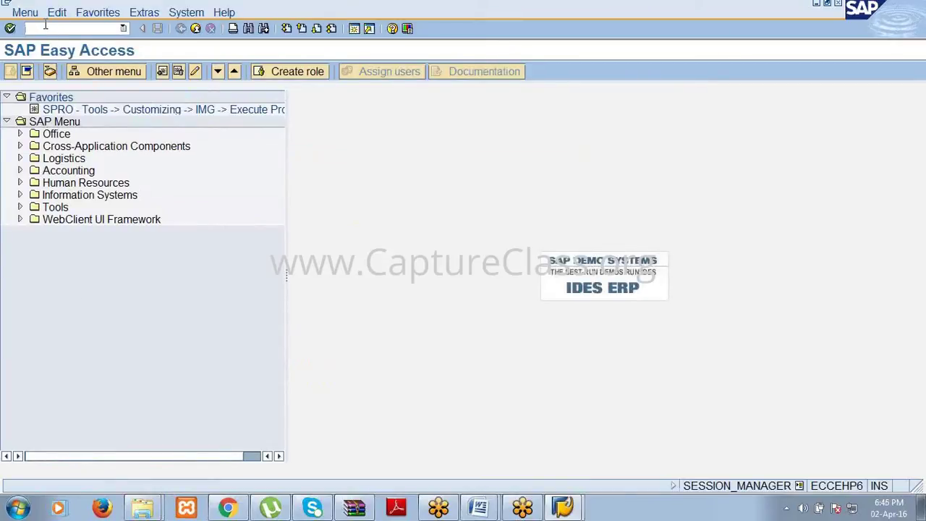
Open transaction FBM3 and check the sample document display instructions in GENERAL LEDGER.doc before returning to SAP.
type("/nfbm3")
key("Return")
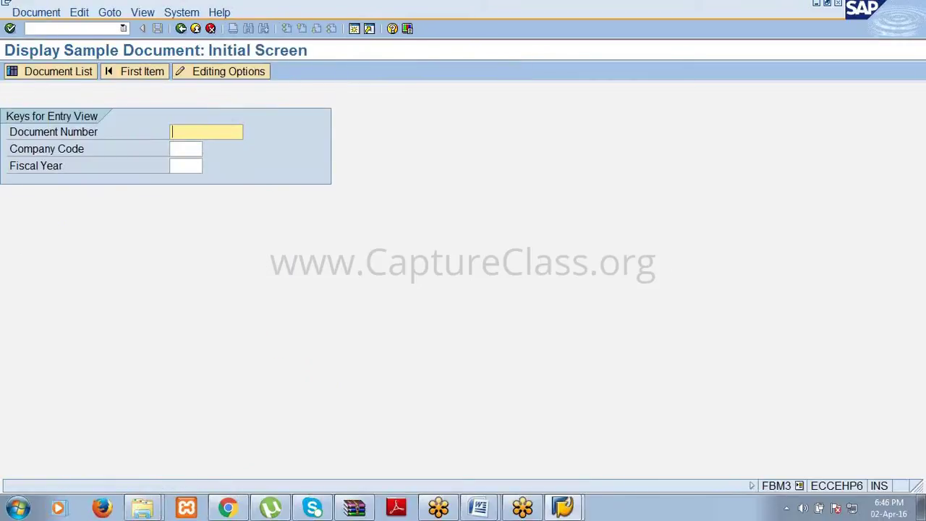
left_click(475, 508)
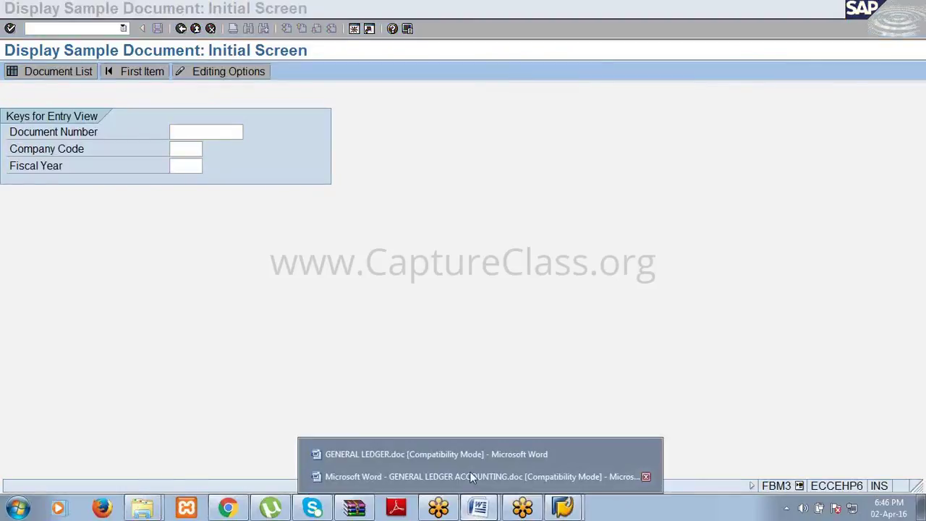
left_click(467, 455)
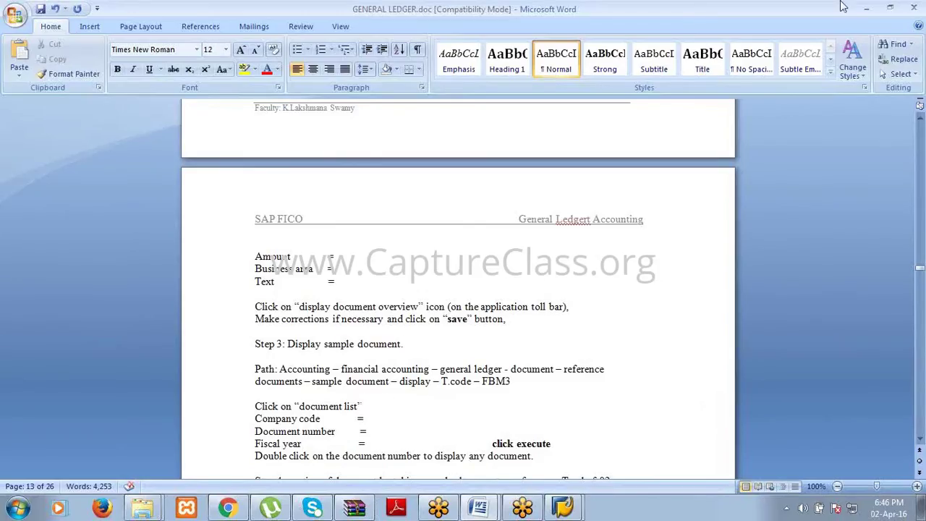
left_click(866, 8)
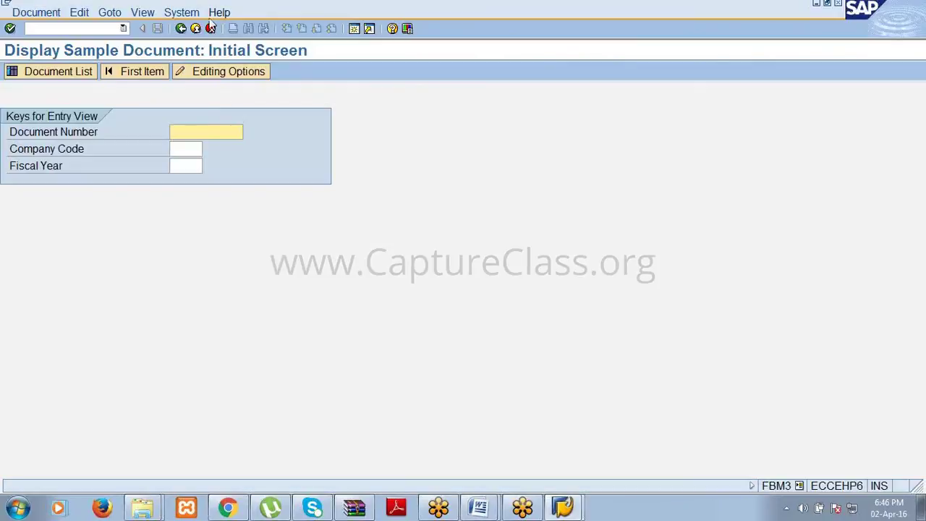
left_click(52, 72)
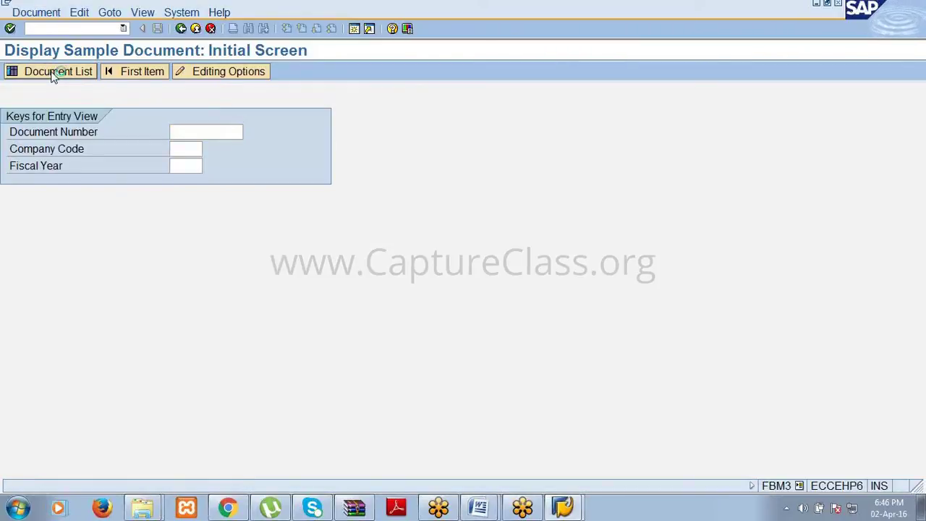
type("3699")
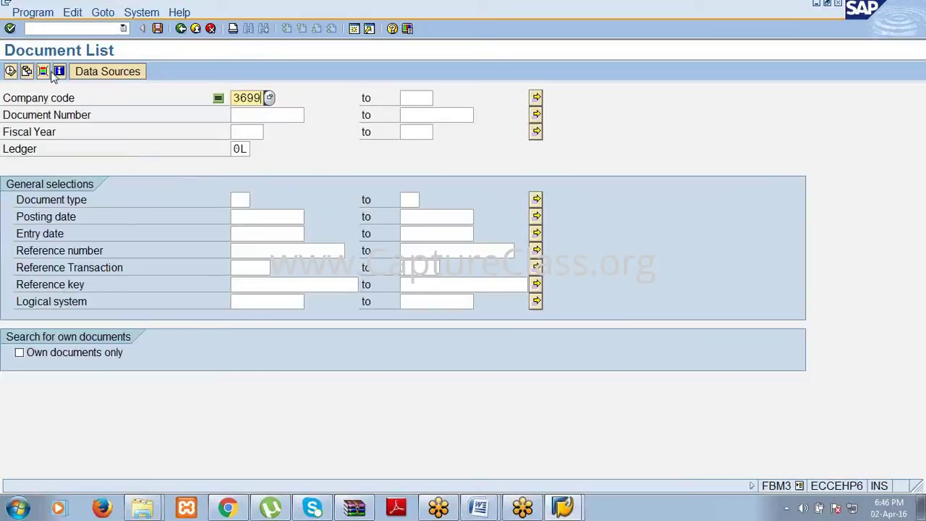
key("Tab")
key("Tab")
key("Tab")
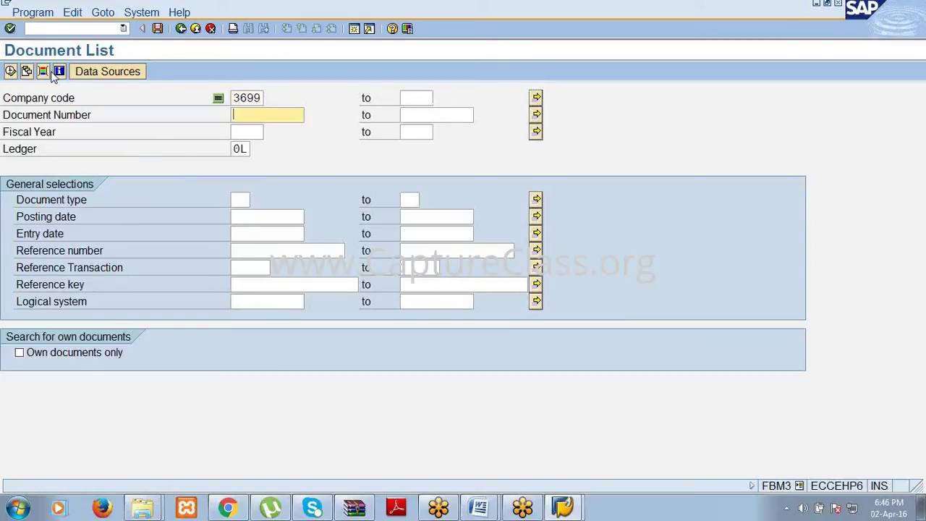
type("1")
key("Tab")
type("9999")
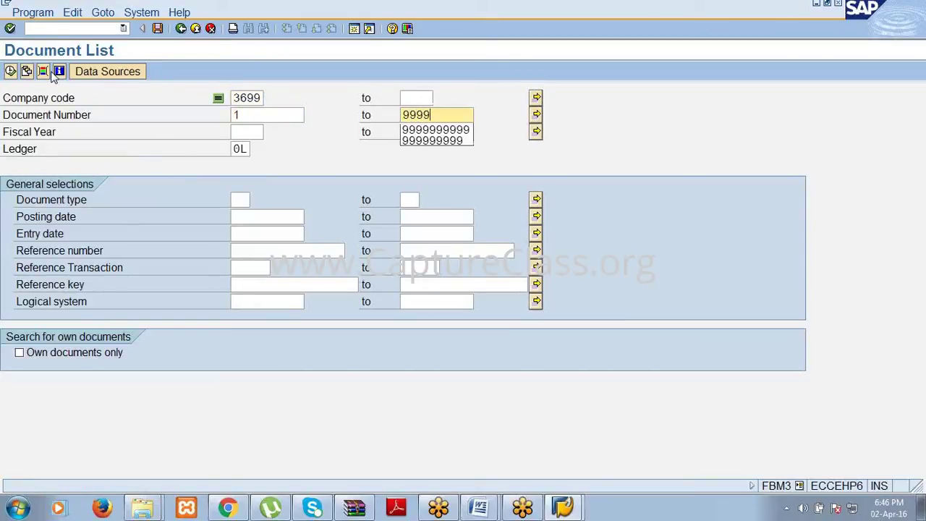
type("999999")
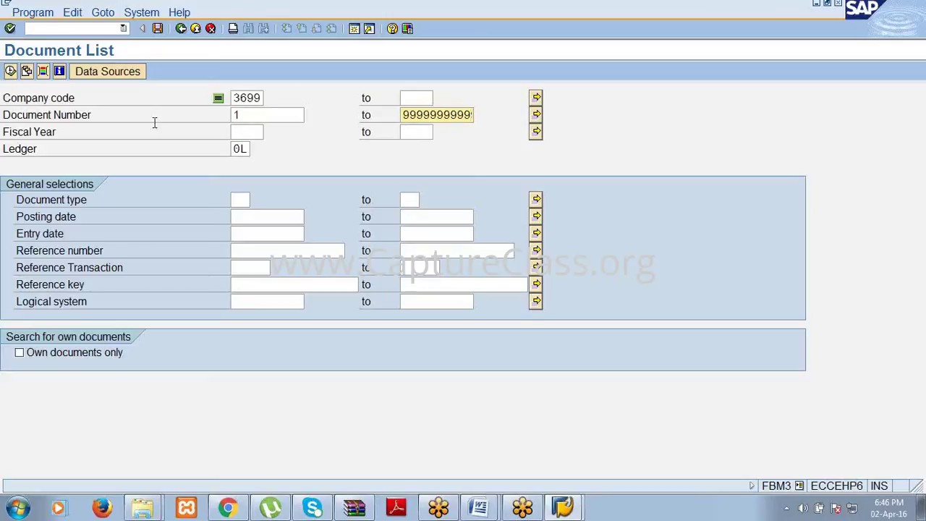
Set the fiscal year to 2016, execute the document list, and display sample document 100001.
left_click(234, 134)
type("2016")
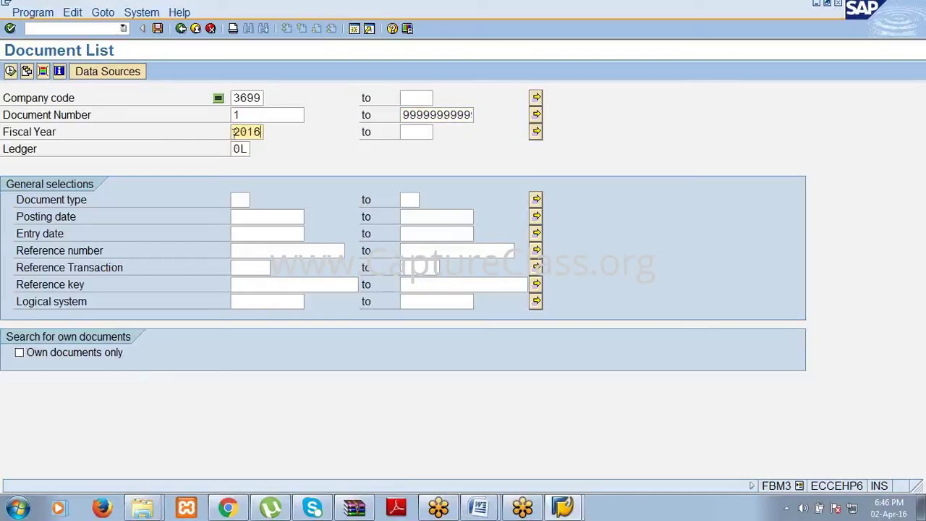
left_click(10, 70)
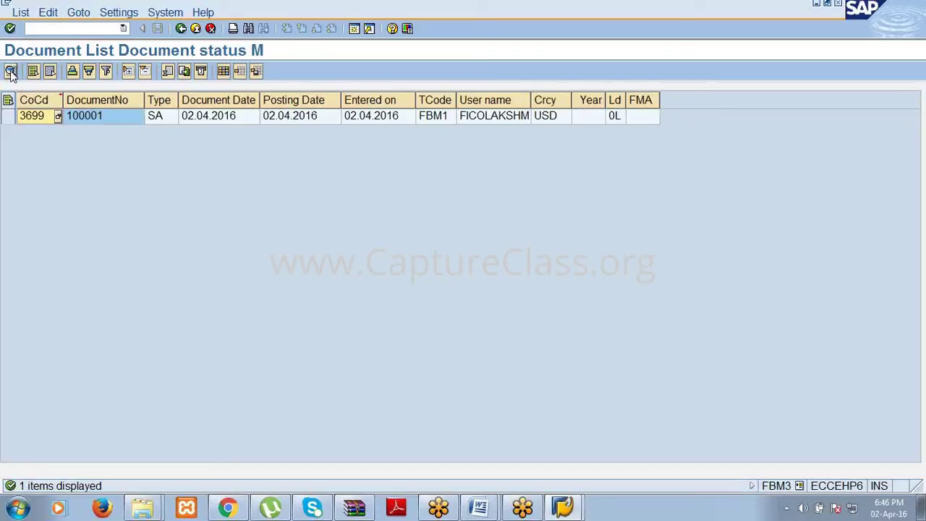
double_click(110, 116)
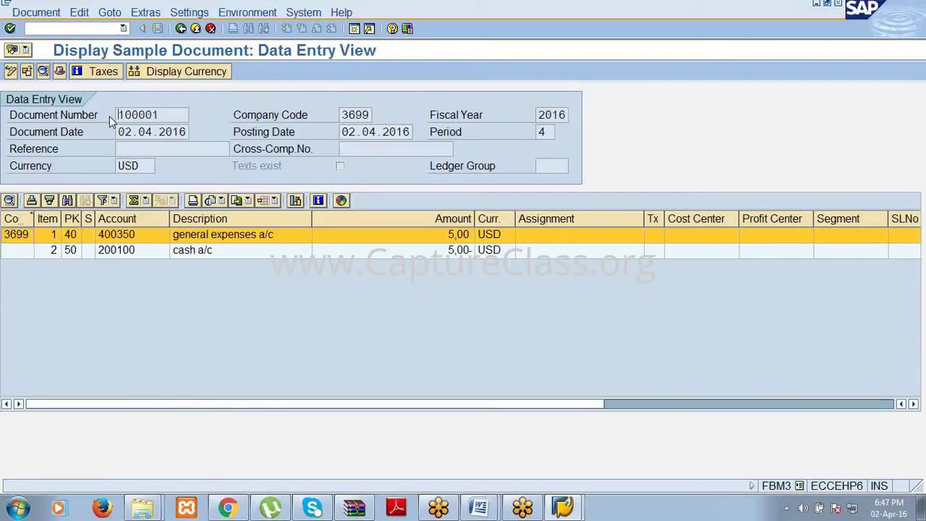
Read step 4 in GENERAL LEDGER.doc on posting a document with a sample document as reference, including its transaction code.
left_click(478, 506)
left_click(462, 454)
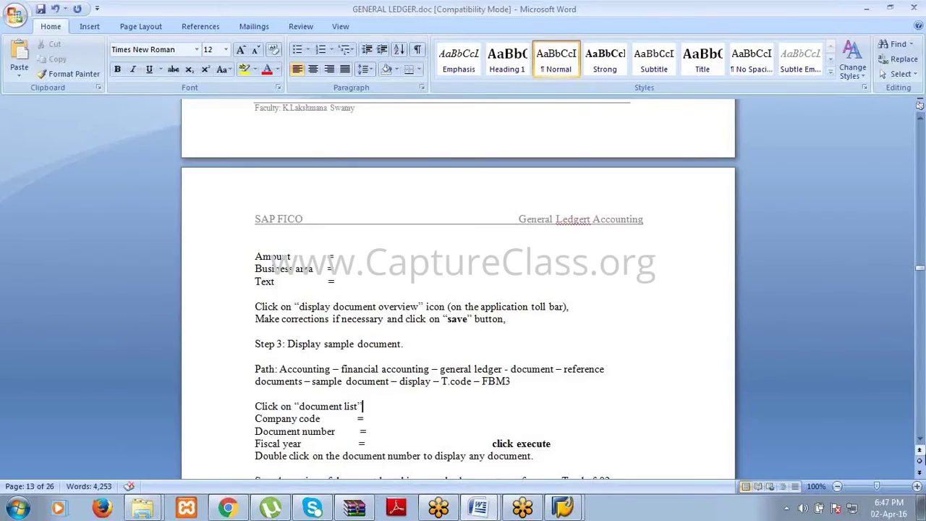
left_click(920, 438)
scroll(920, 439, "down", 4)
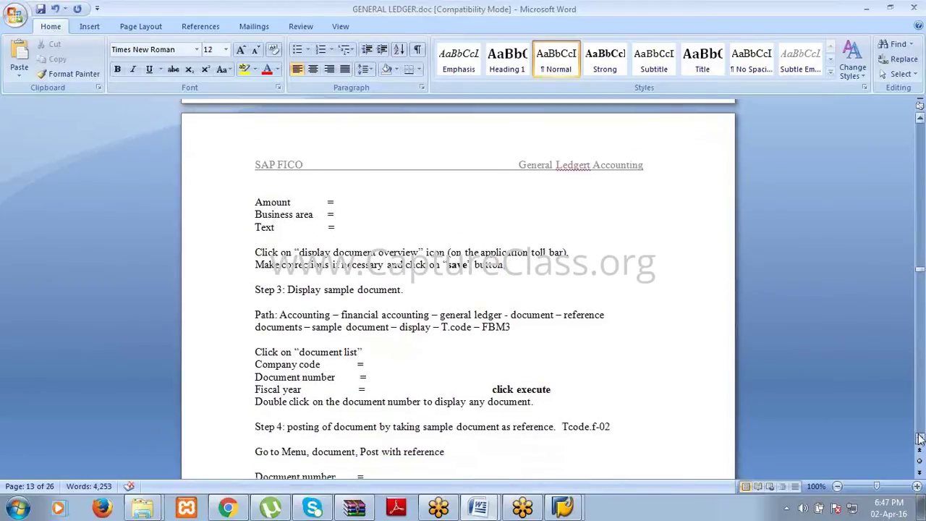
scroll(919, 442, "down", 5)
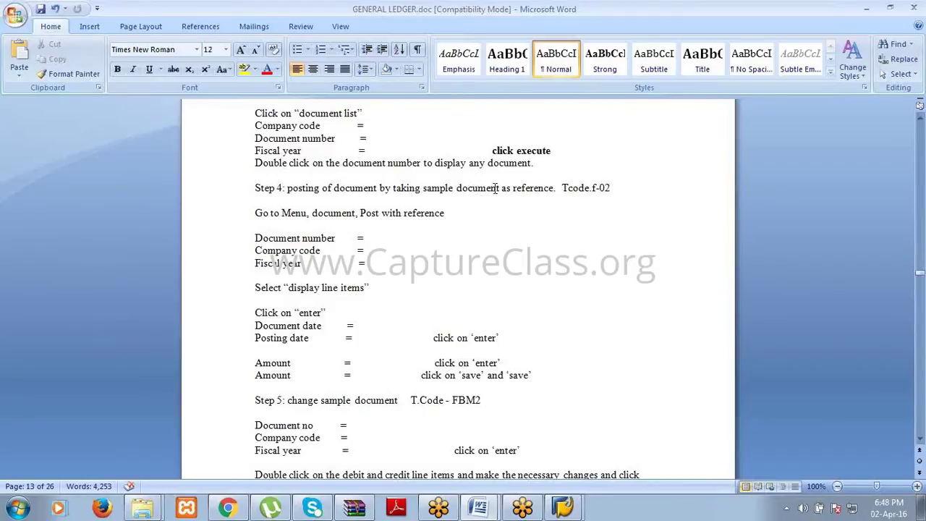
left_click(617, 188)
left_click(865, 8)
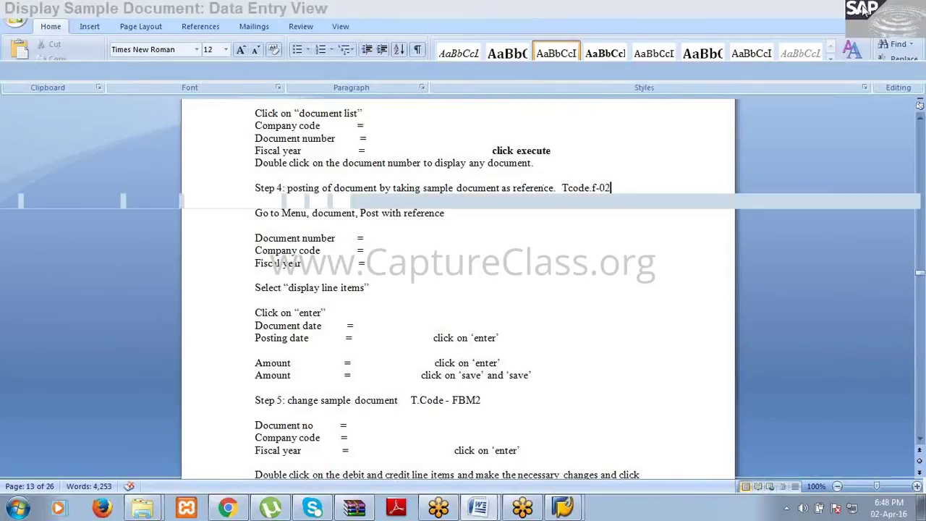
Open transaction F-02 and start posting with reference.
type("/")
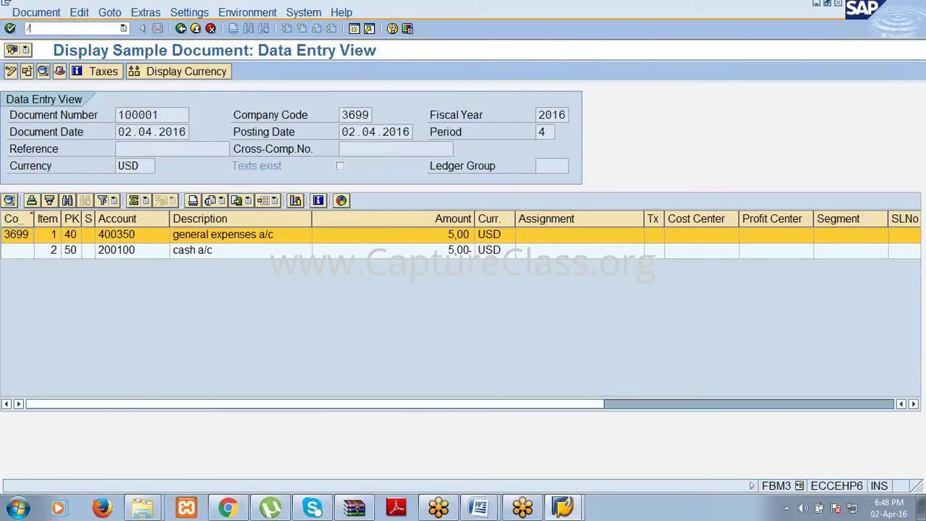
type("nf-02")
key("Return")
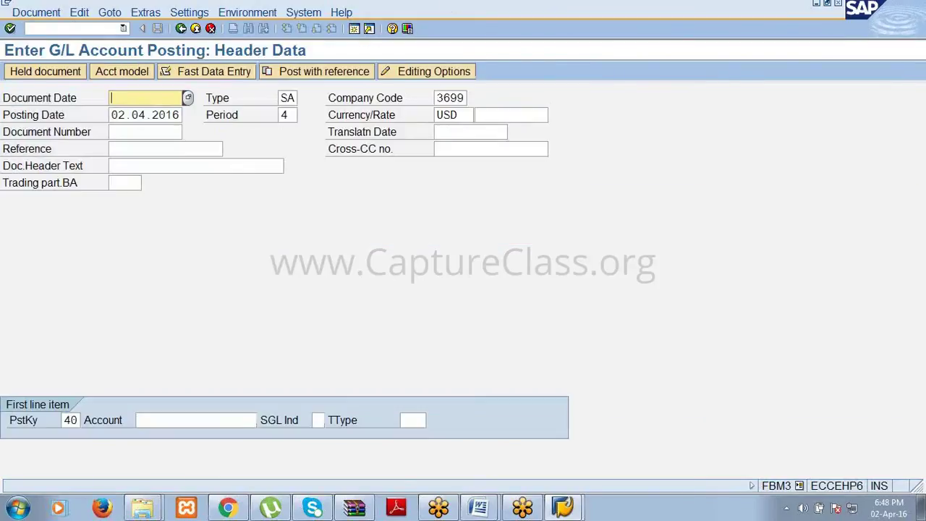
left_click(45, 14)
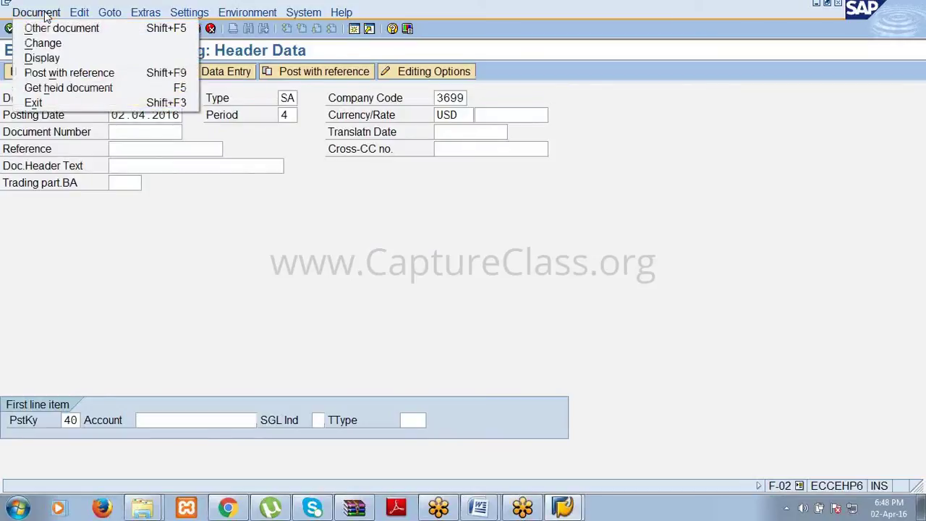
left_click(55, 73)
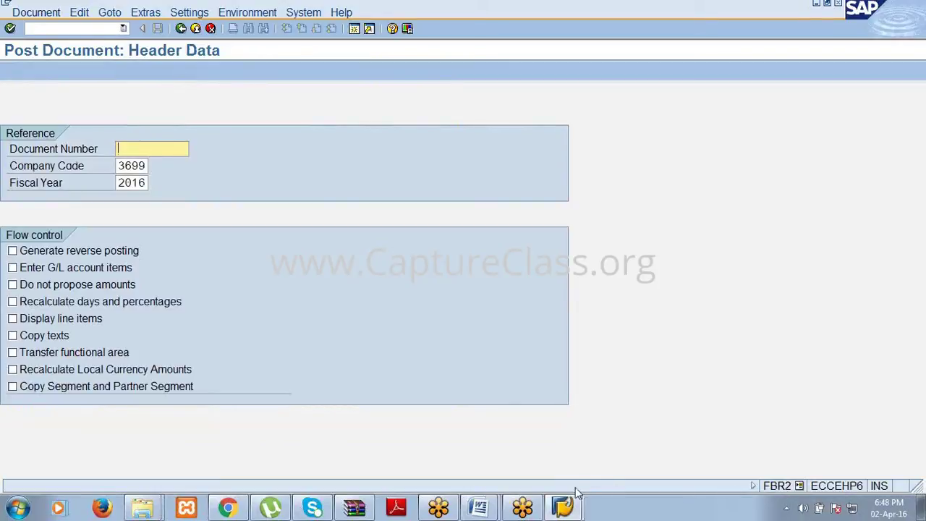
Add the transaction code FBR2 after "Post with reference" in GENERAL LEDGER.doc, and return to SAP.
left_click(479, 506)
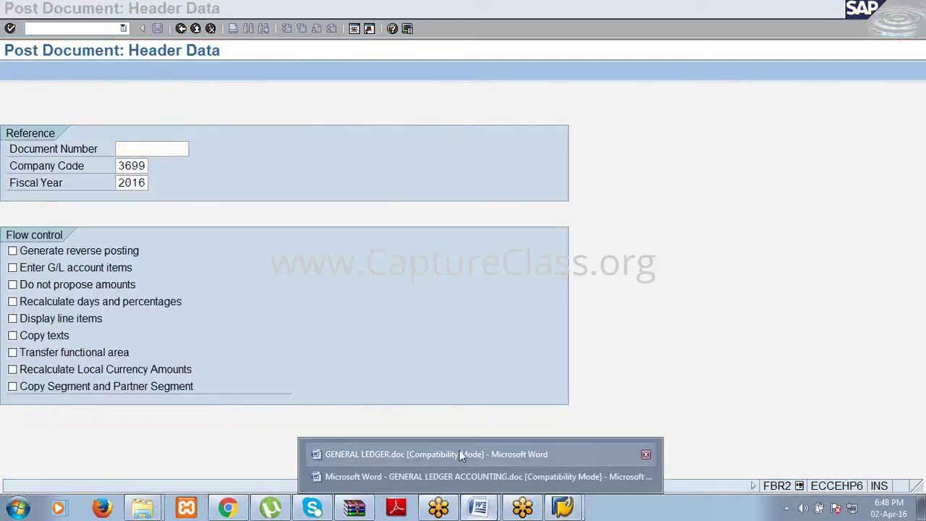
left_click(458, 453)
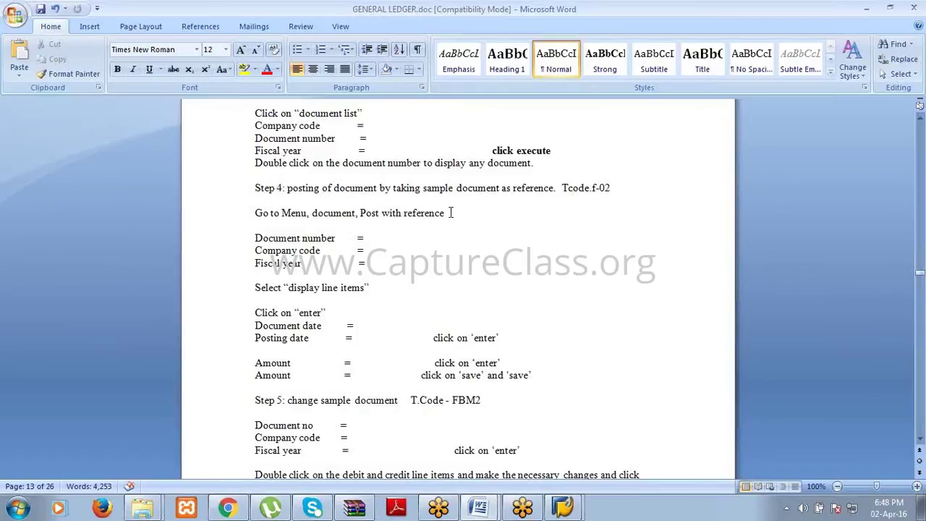
type("FBR2")
key("BackSpace")
key("BackSpace")
key("BackSpace")
key("BackSpace")
key("BackSpace")
left_click(455, 217)
type("FBR2")
left_click(867, 8)
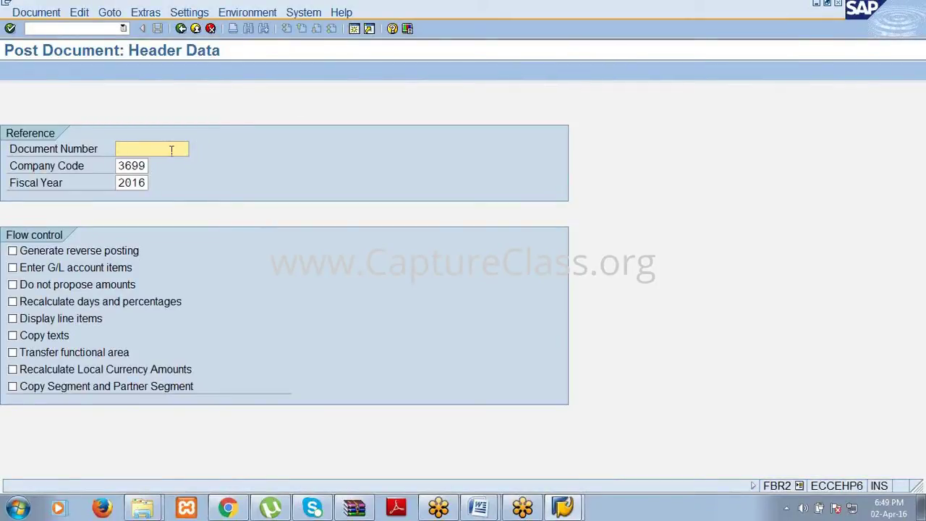
Enter reference document number 100001, enable Display line items, and continue to the header data.
type("100001")
left_click(12, 319)
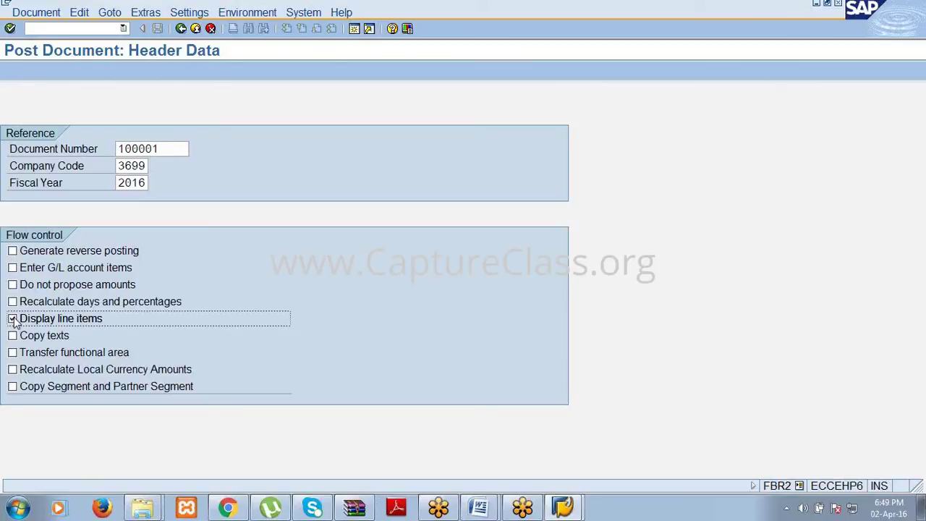
key("Return")
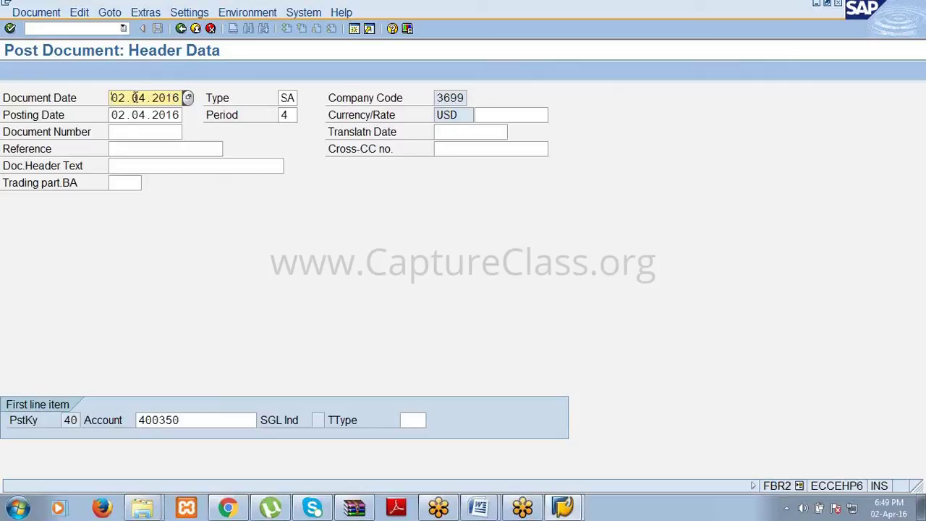
Accept the header data and set the general expenses debit item's amount to 10 USD.
left_click(136, 116)
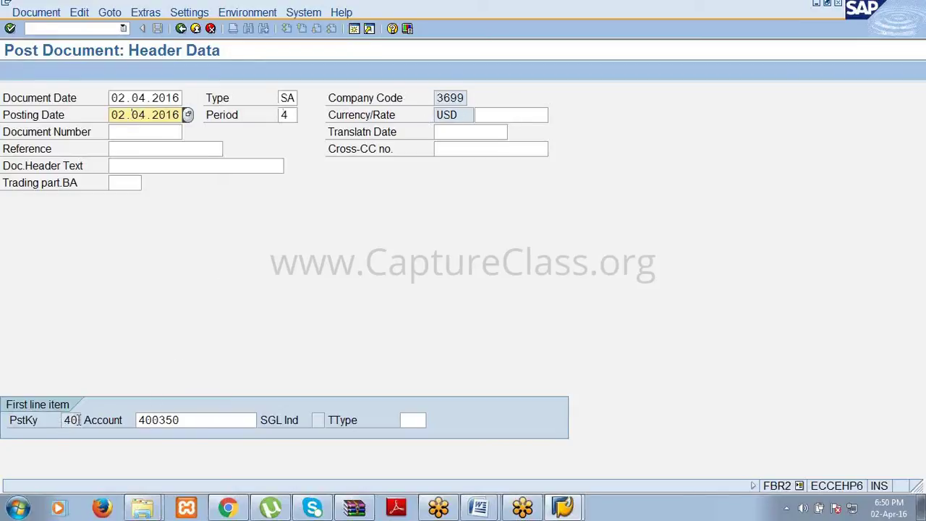
left_click(197, 414)
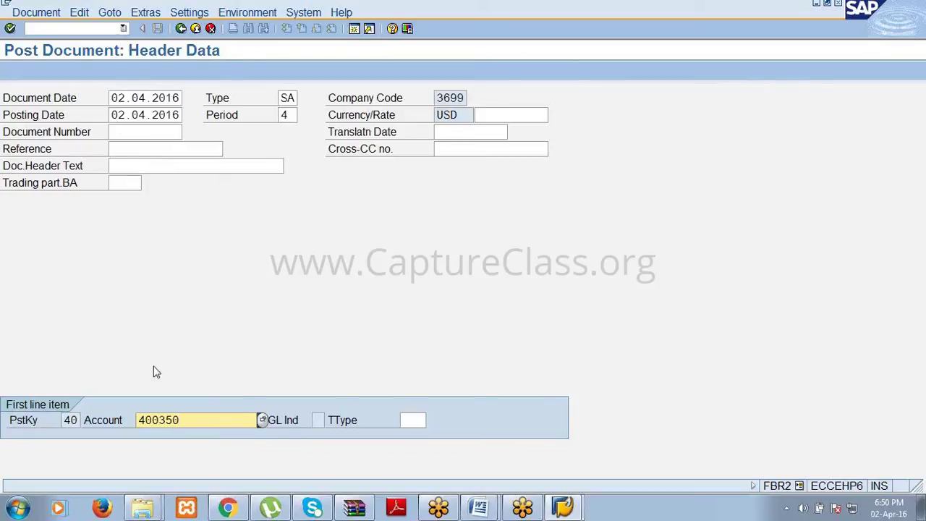
key("Return")
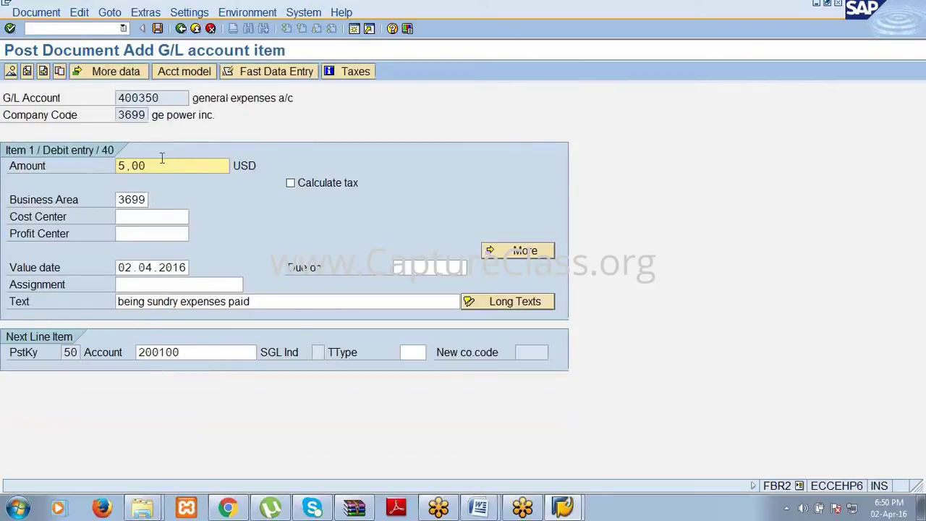
key("BackSpace")
key("BackSpace")
key("BackSpace")
key("BackSpace")
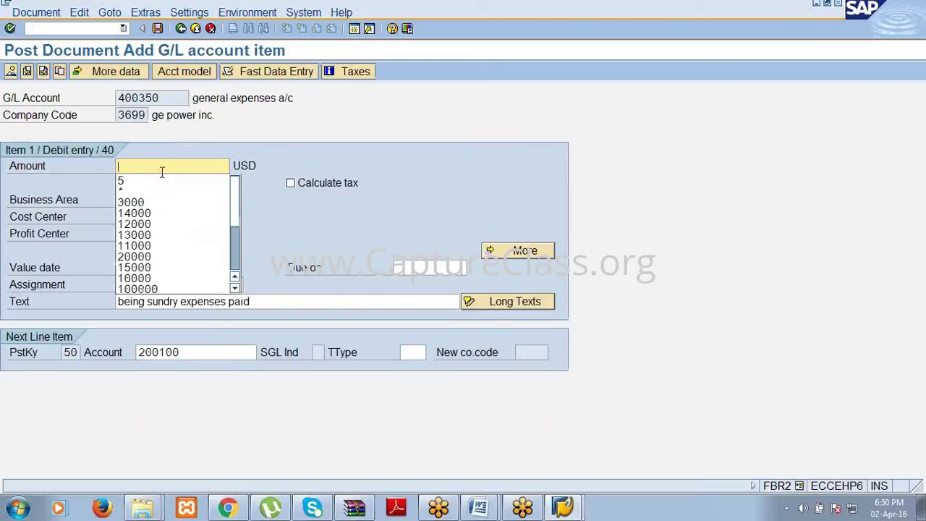
type("10")
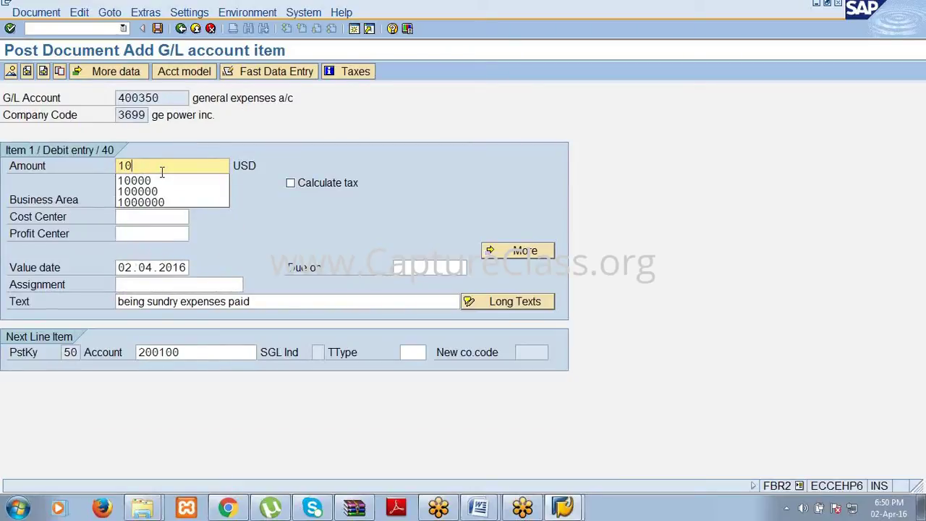
key("Return")
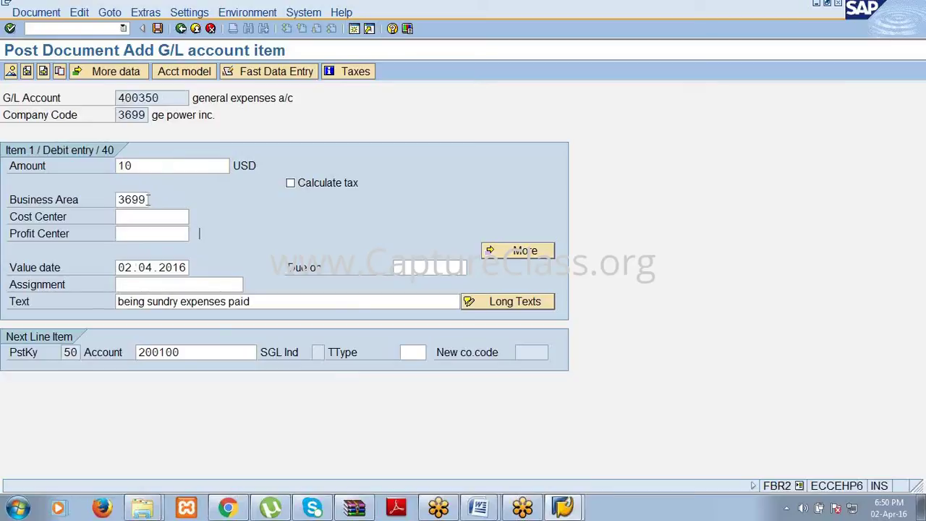
Check the debit item's business area, text and next line item details, and continue to the cash credit item.
left_click(145, 199)
left_click(264, 302)
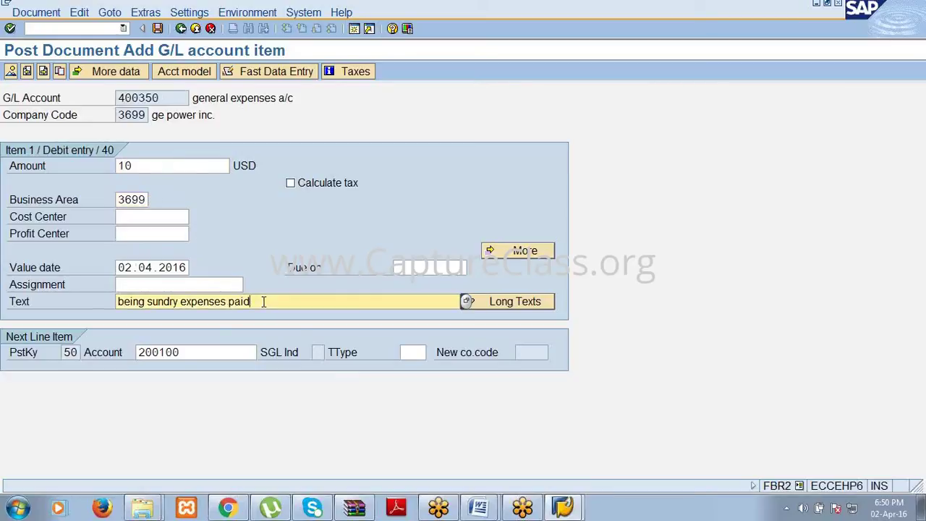
left_click(79, 352)
key("Return")
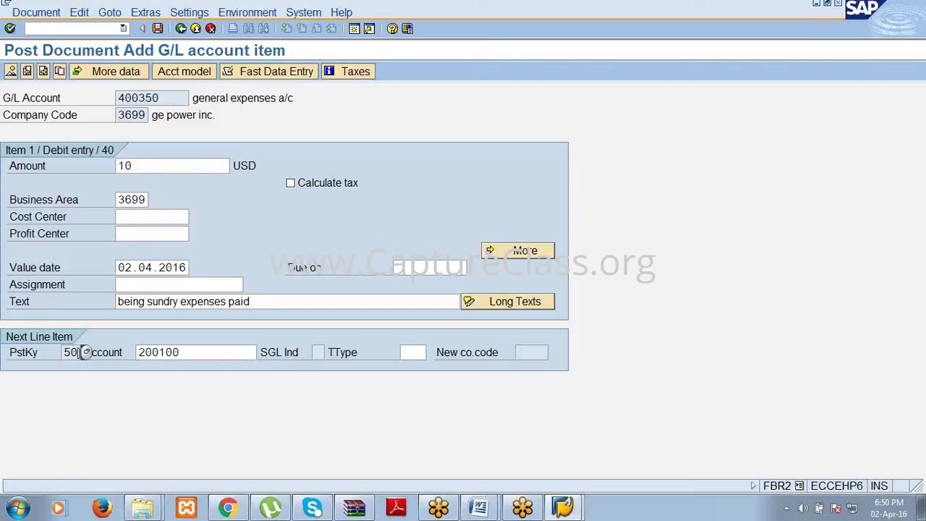
left_click(197, 348)
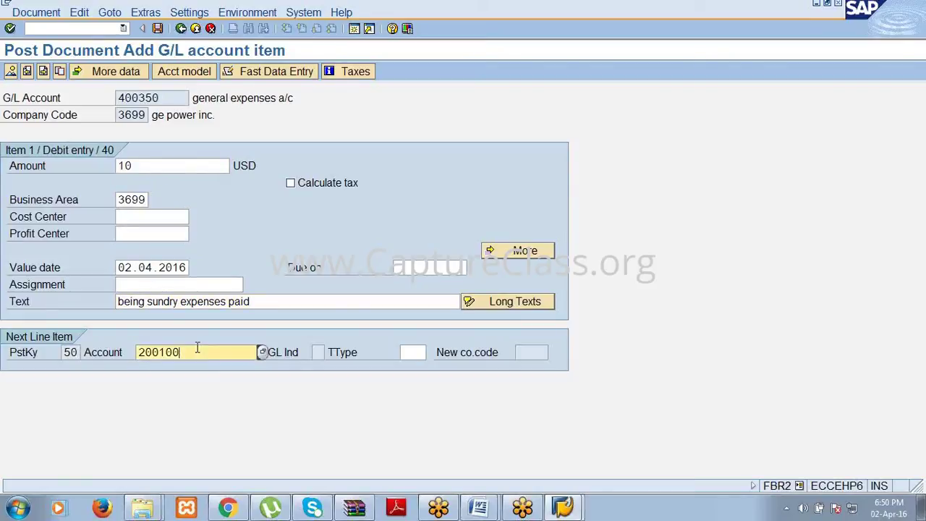
left_click(147, 166)
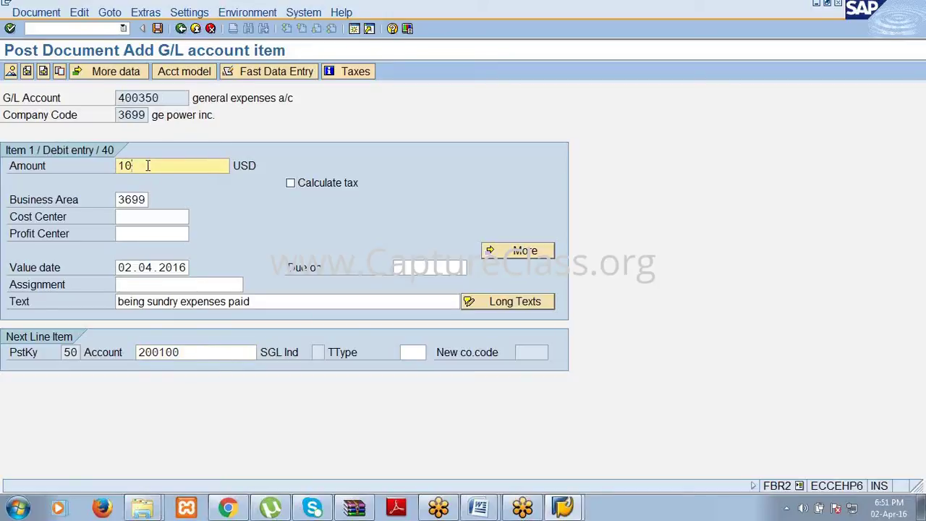
key("Return")
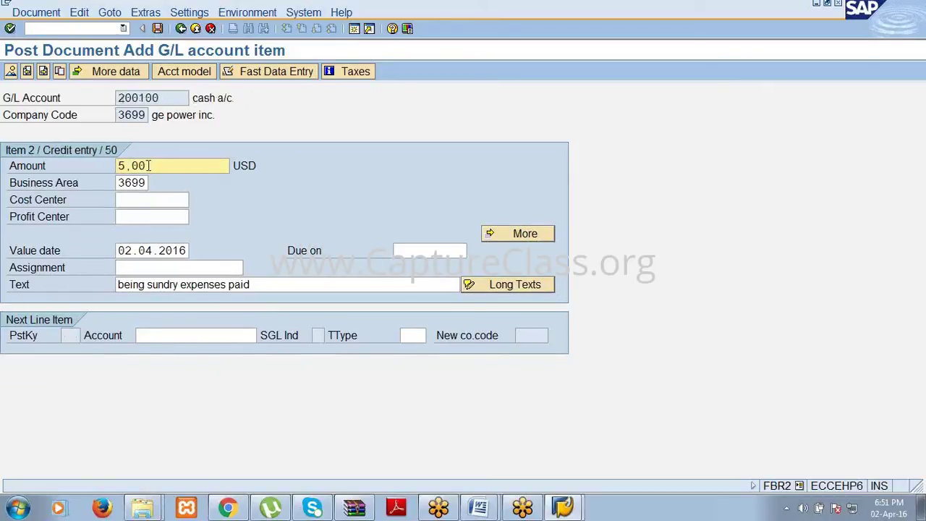
Set the cash credit item's amount to 10 USD and check its business area and text.
key("BackSpace")
key("BackSpace")
key("BackSpace")
key("BackSpace")
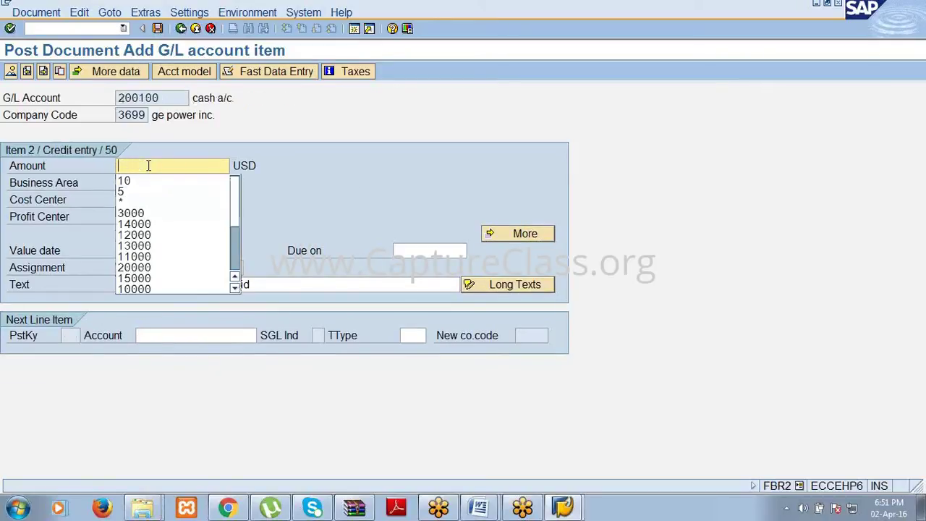
type("10")
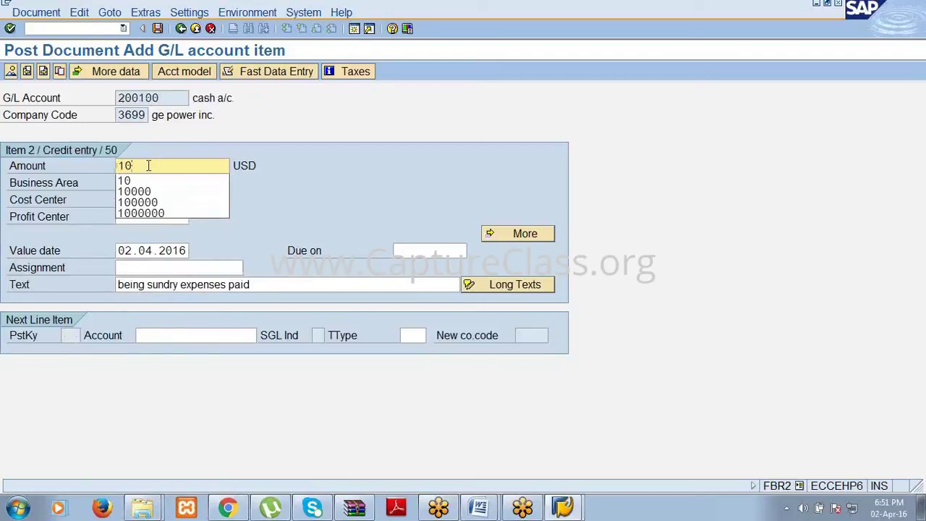
key("Return")
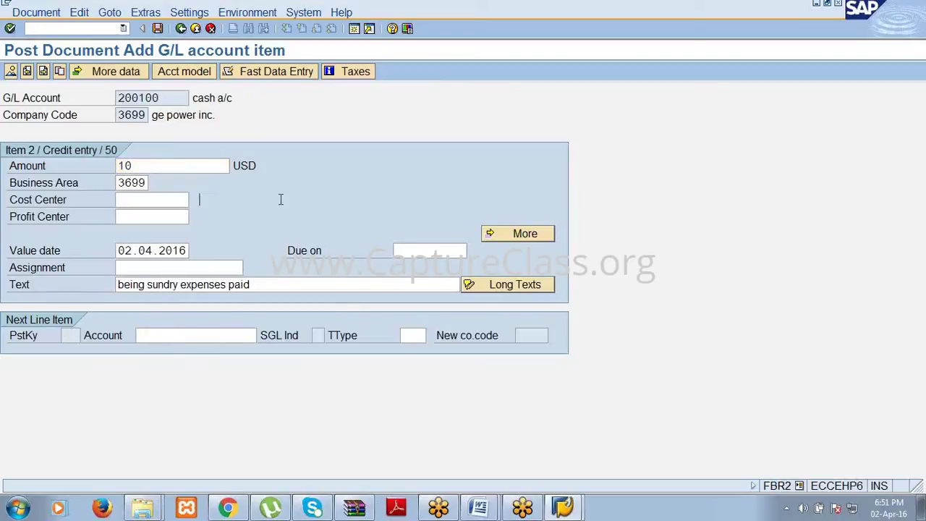
left_click(148, 182)
left_click(270, 288)
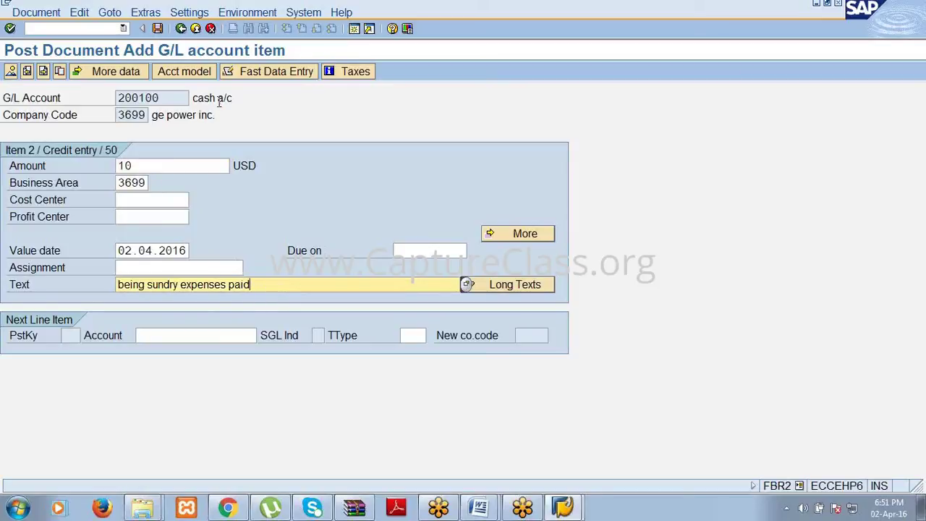
Post the document in company code 3699 and acknowledge the posting information.
left_click(158, 29)
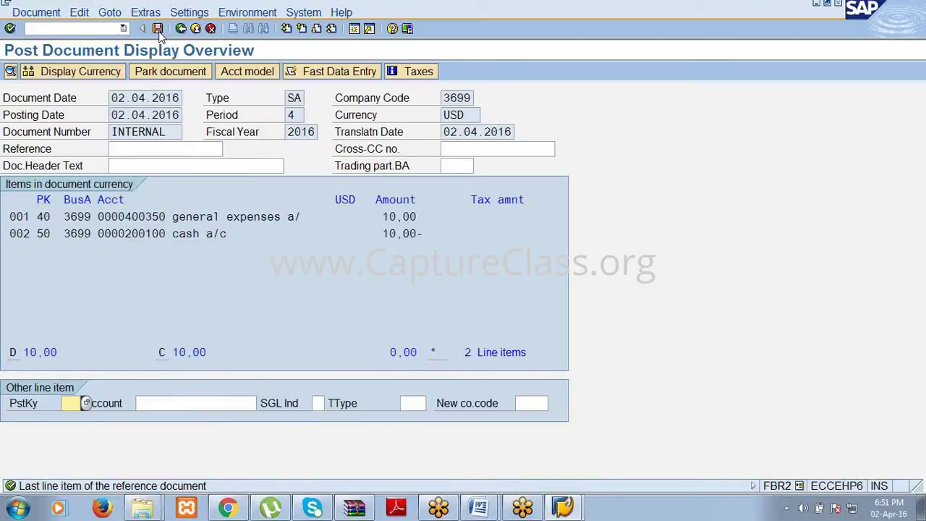
left_click(158, 32)
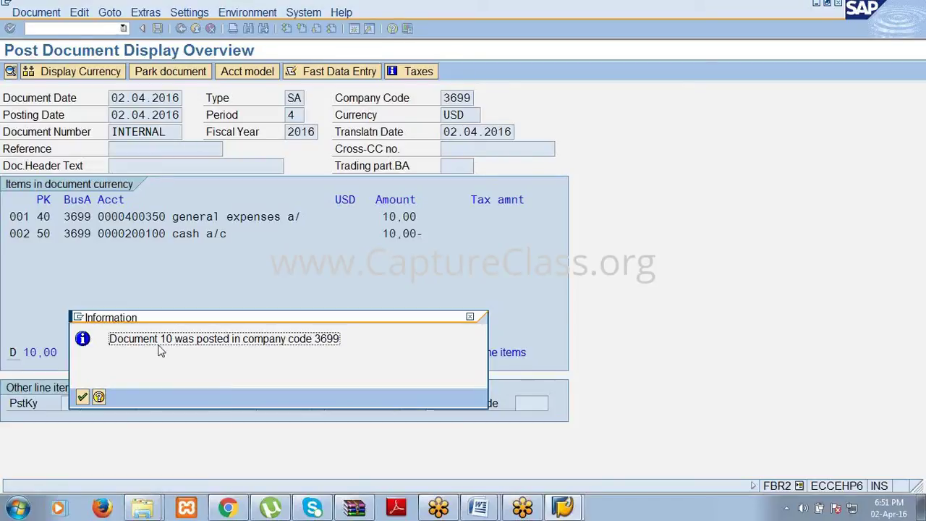
left_click(82, 396)
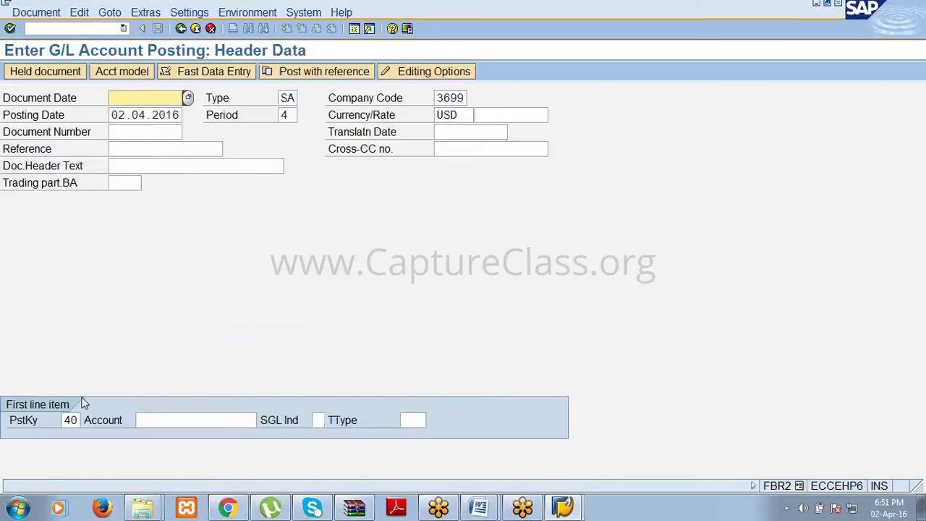
Open transaction FS10N, display the 2016 balances of G/L account 400350 in company code 3699, and select the period 4 debit.
left_click(35, 27)
type("/NFS10N")
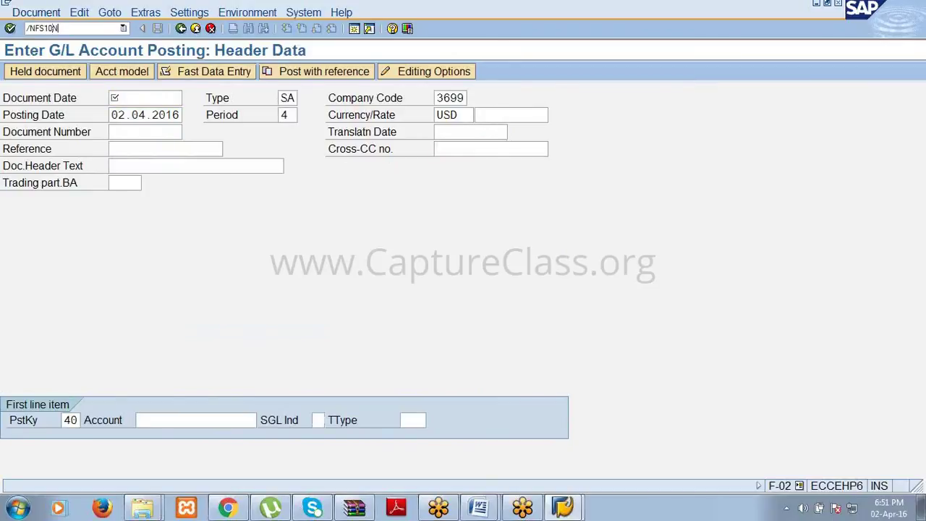
key("Return")
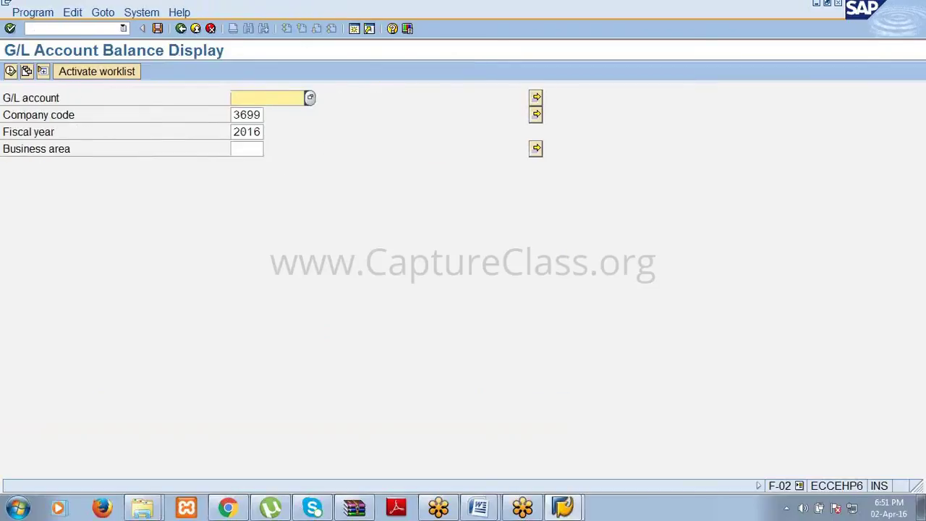
type("400350")
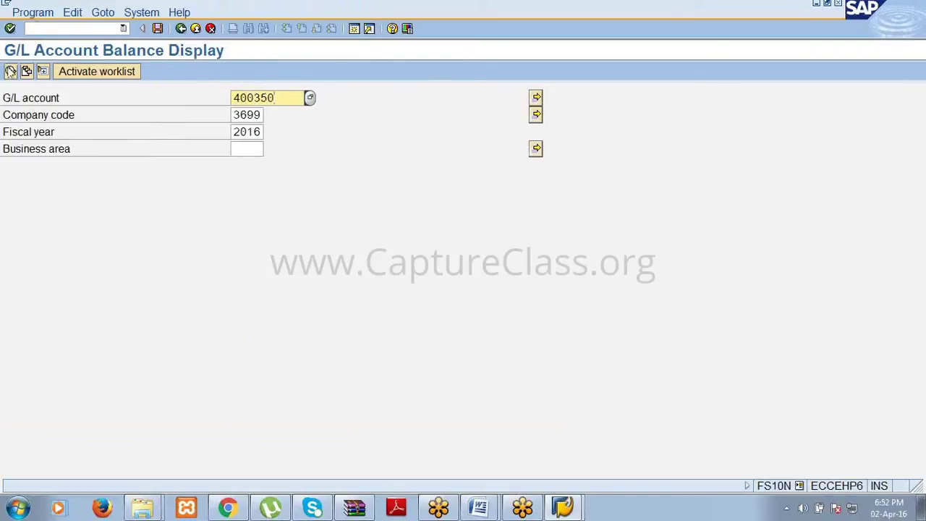
left_click(10, 71)
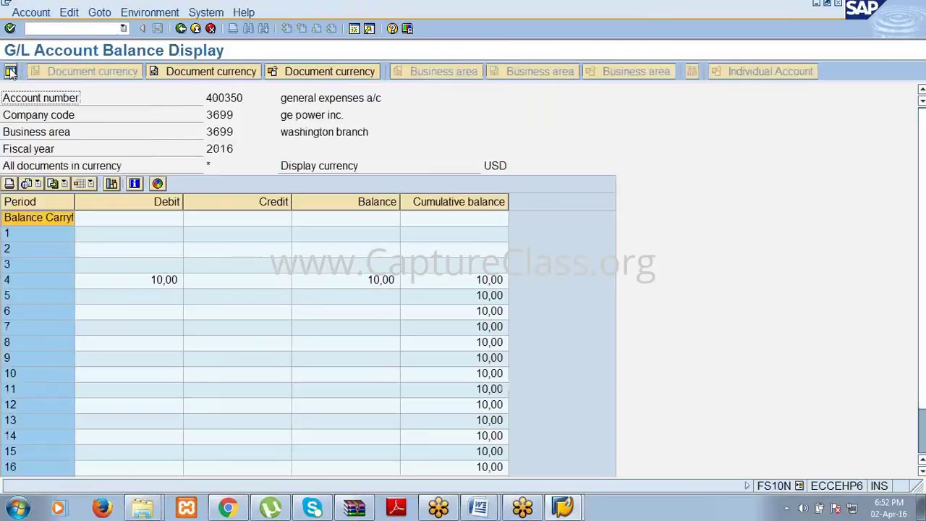
left_click(175, 282)
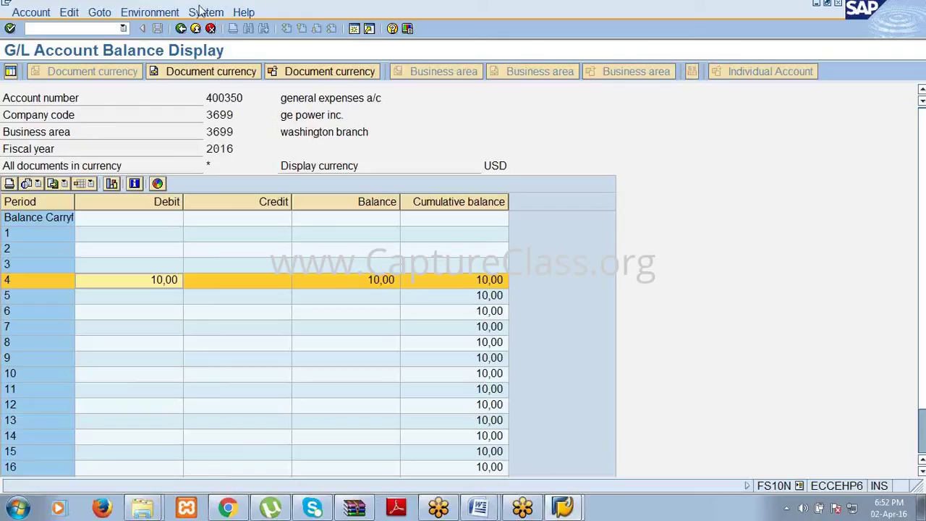
Open transaction F-02 and start another posting with reference.
left_click(88, 29)
type("/nfs10")
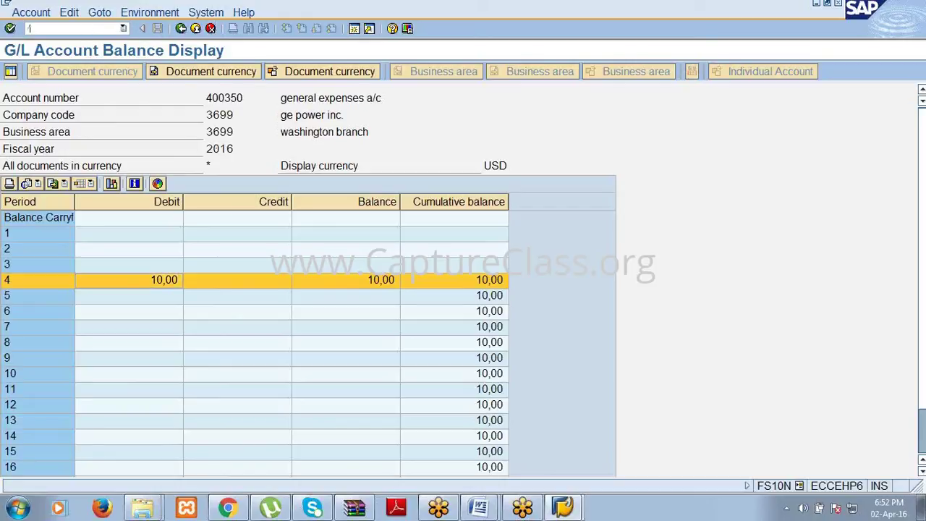
type("2")
key("Return")
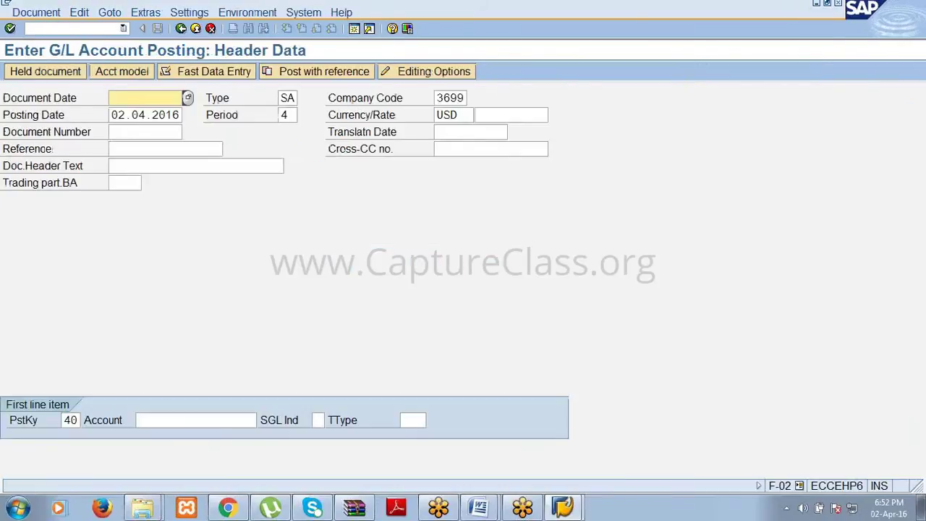
left_click(43, 13)
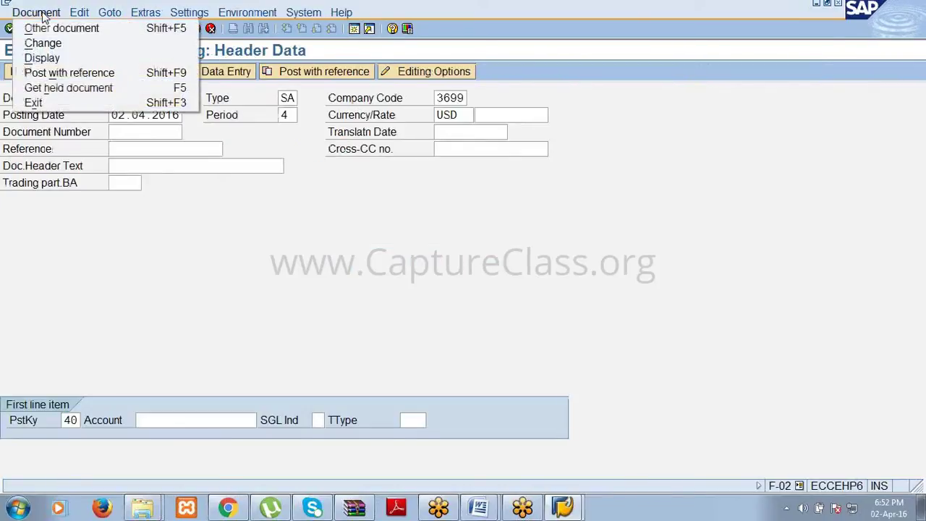
left_click(62, 73)
Use document 100001 in company code 3699, fiscal year 2016, as reference, with Display line items enabled, and continue to its header data.
left_click(141, 149)
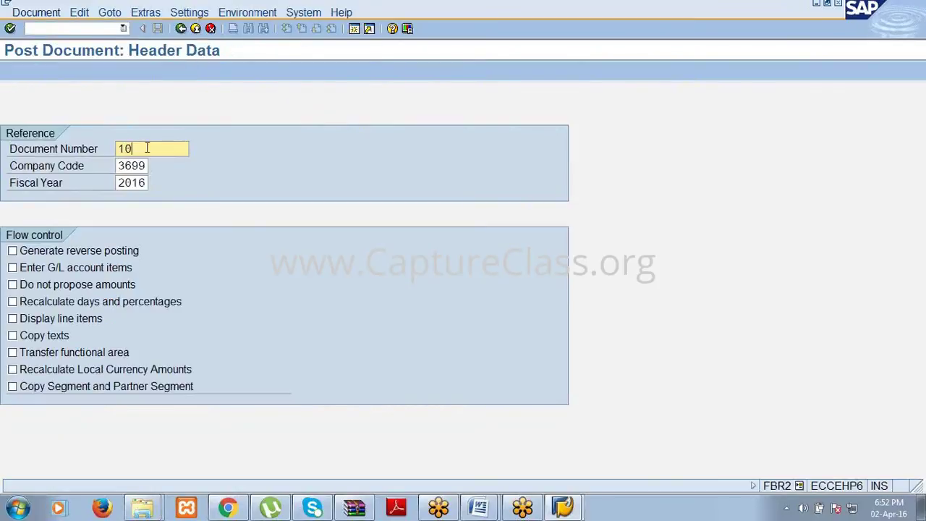
type("0001")
left_click(145, 166)
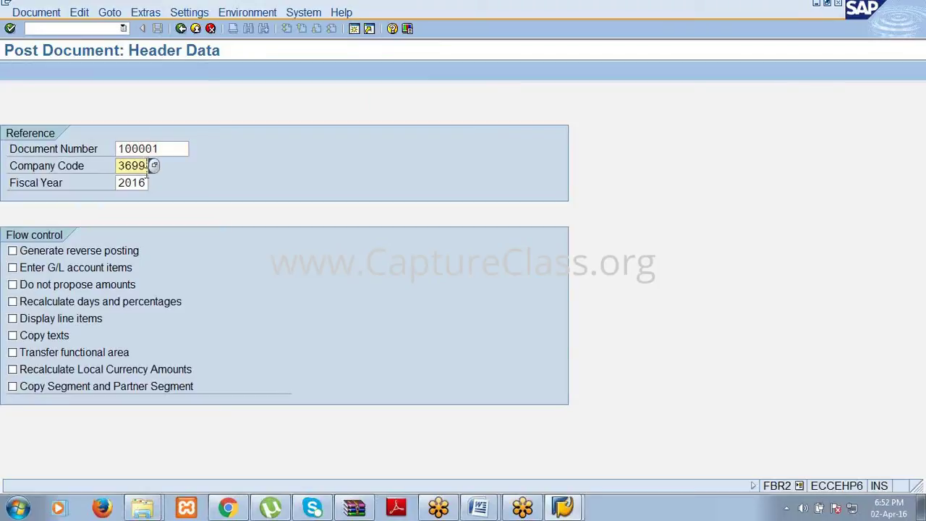
left_click(145, 184)
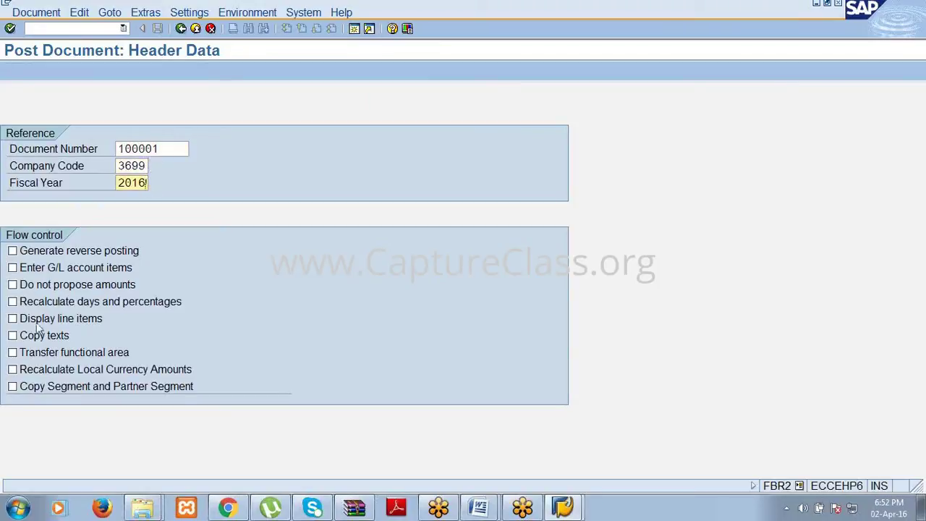
left_click(12, 319)
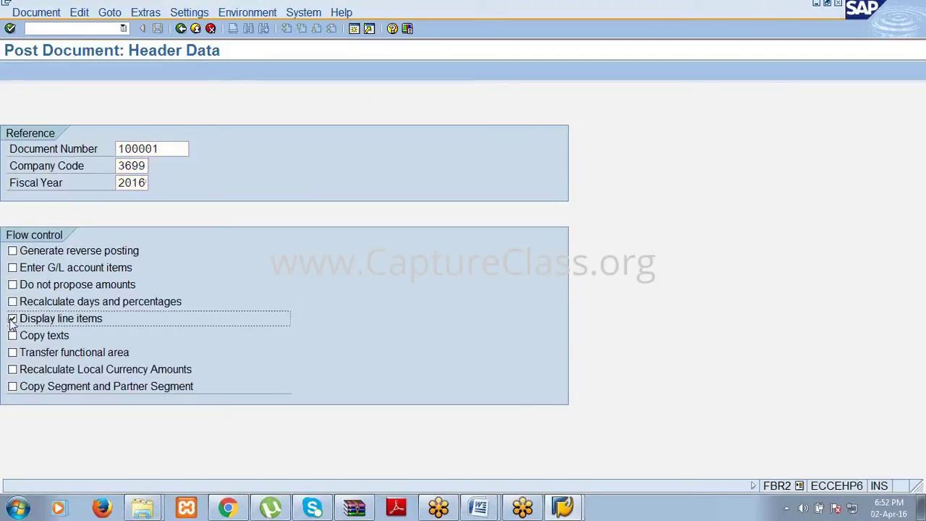
key("Return")
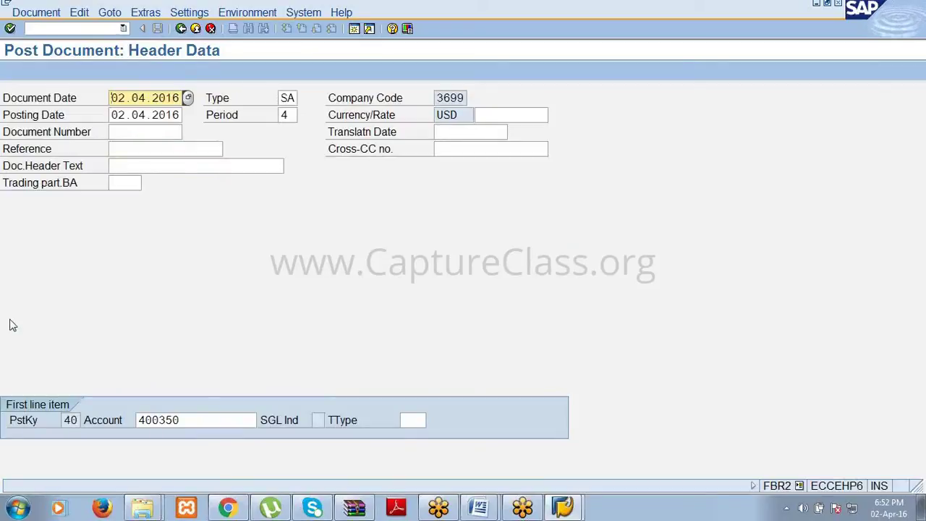
Accept the proposed header, set the general expenses debit amount to 7 USD, and continue to the credit item.
key("Return")
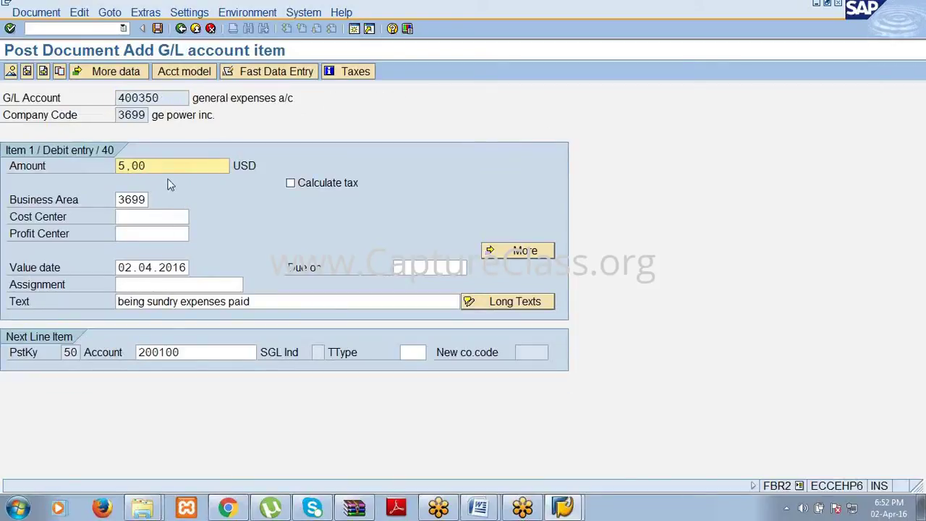
key("BackSpace")
key("BackSpace")
key("BackSpace")
key("BackSpace")
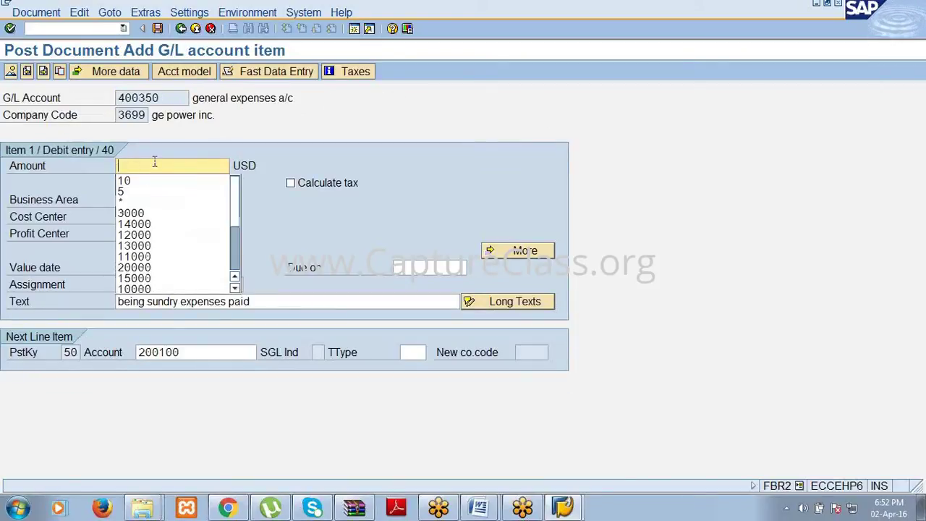
type("7")
key("Return")
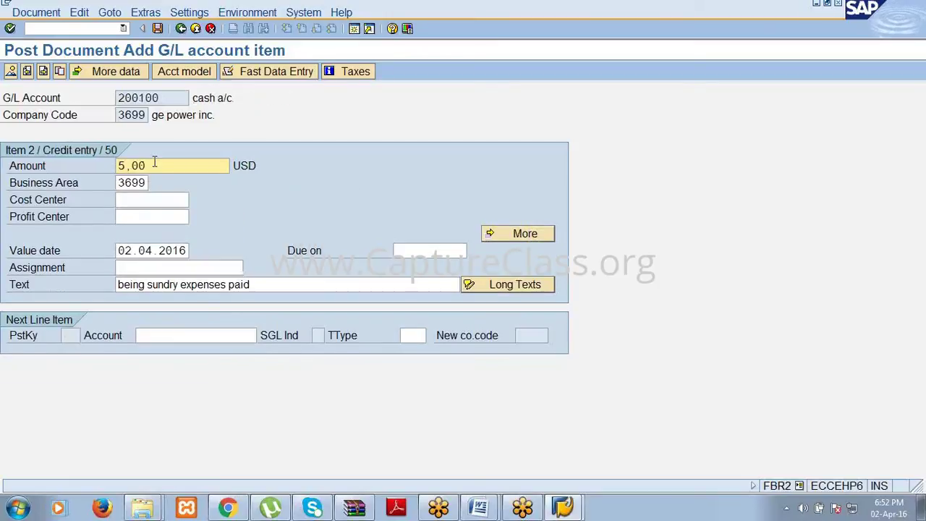
Set the cash account credit amount to 7 USD, post the document, and acknowledge the posting message.
key("BackSpace")
key("BackSpace")
key("BackSpace")
key("BackSpace")
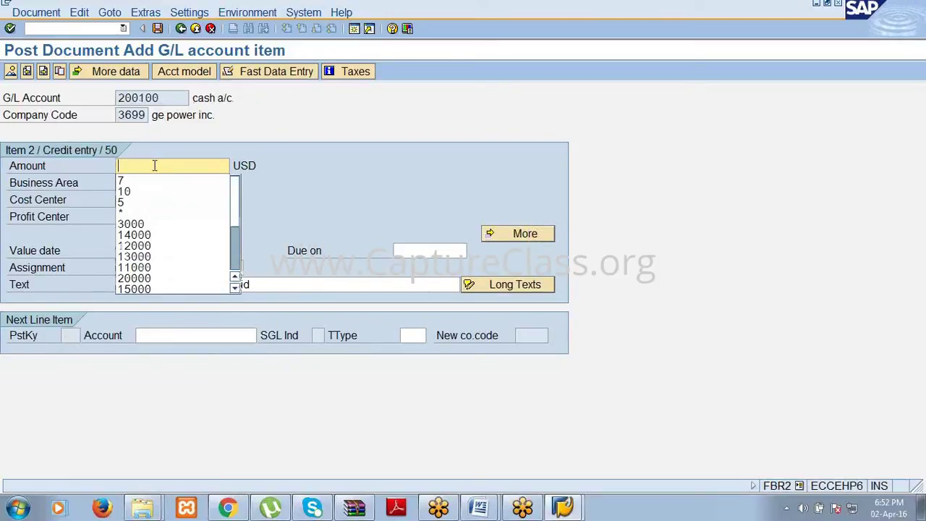
type("7")
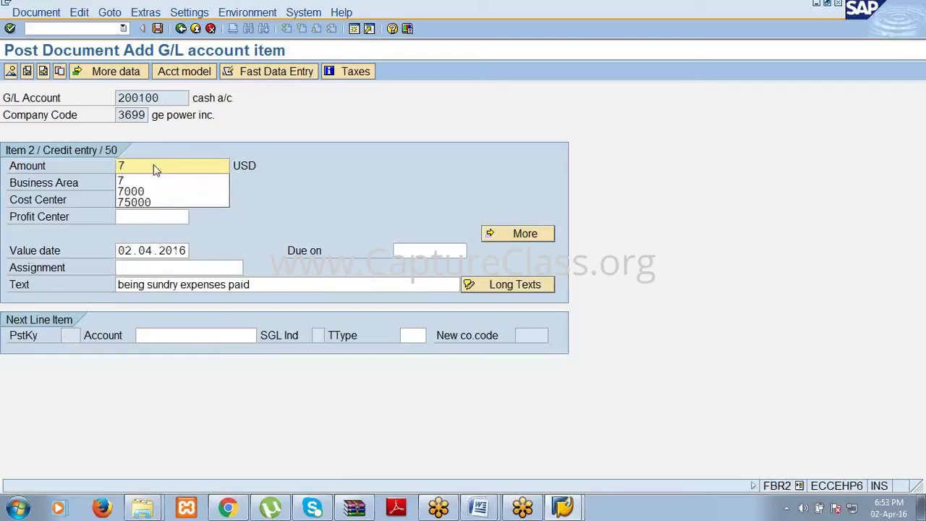
left_click(158, 28)
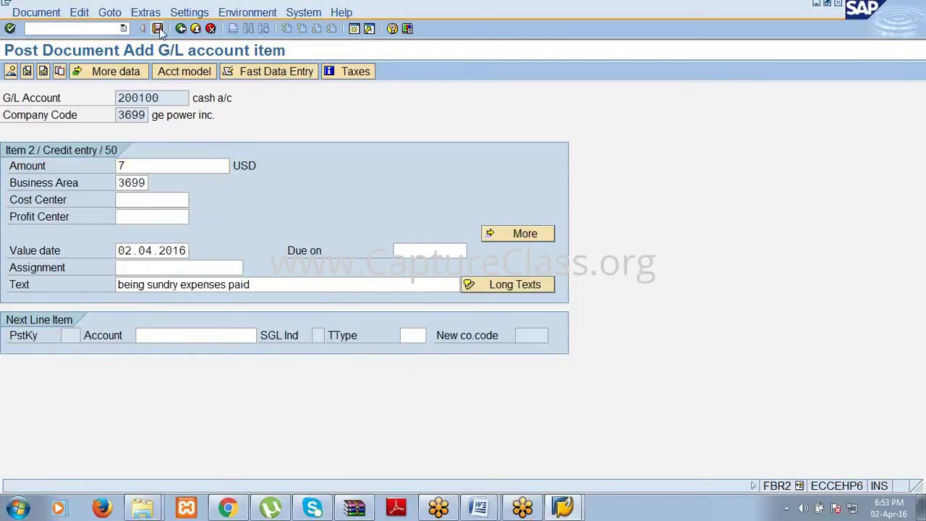
left_click(158, 29)
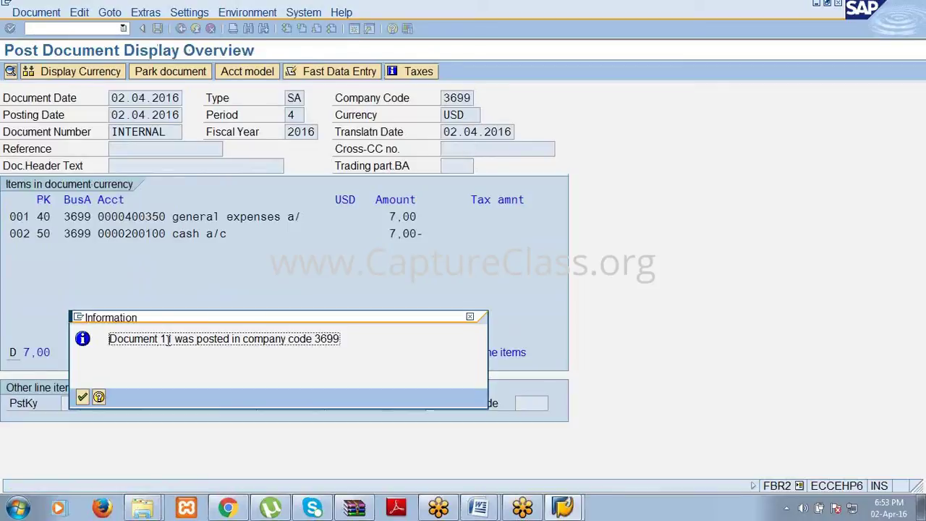
left_click(82, 397)
Display the document just posted and review its general expenses and cash line items and document number.
left_click(33, 13)
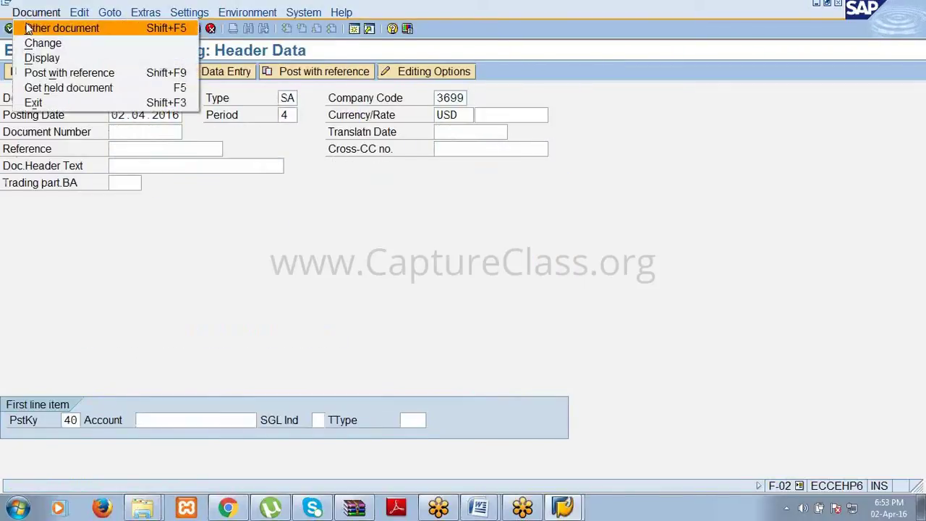
left_click(43, 61)
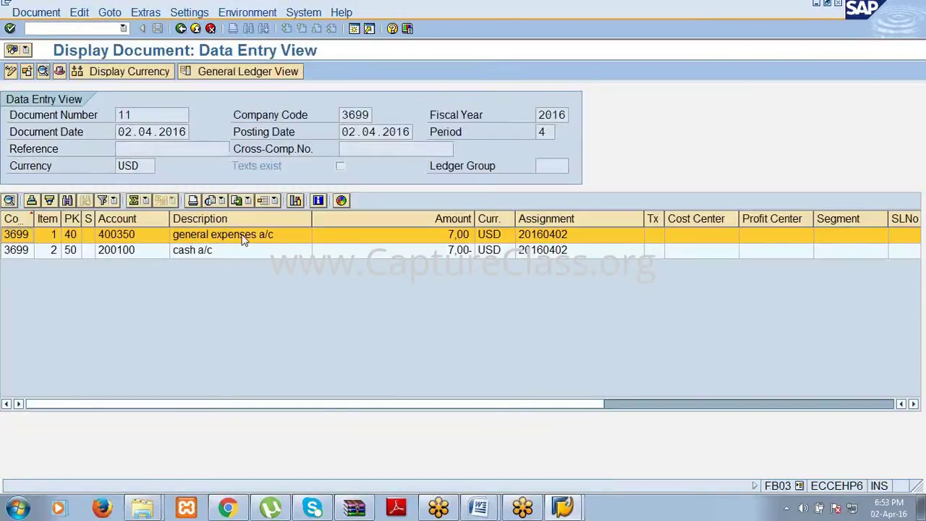
left_click(244, 240)
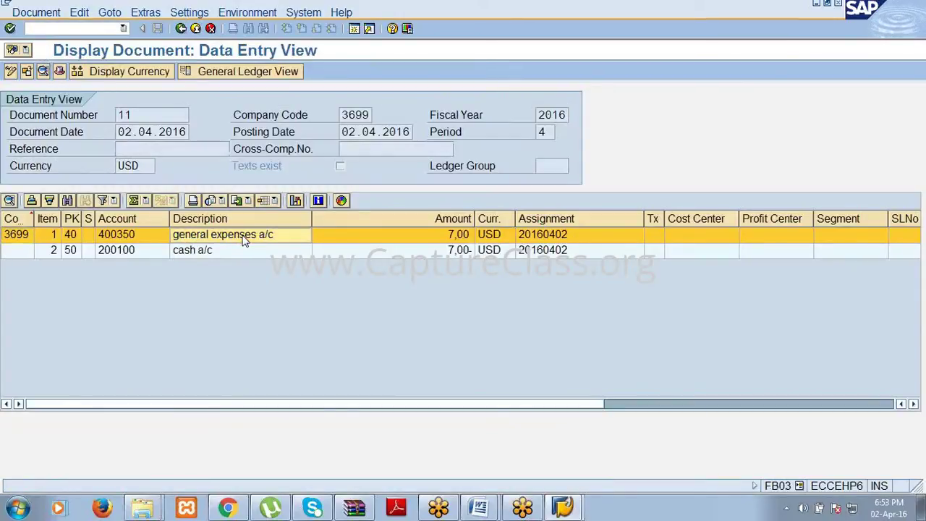
left_click(238, 248)
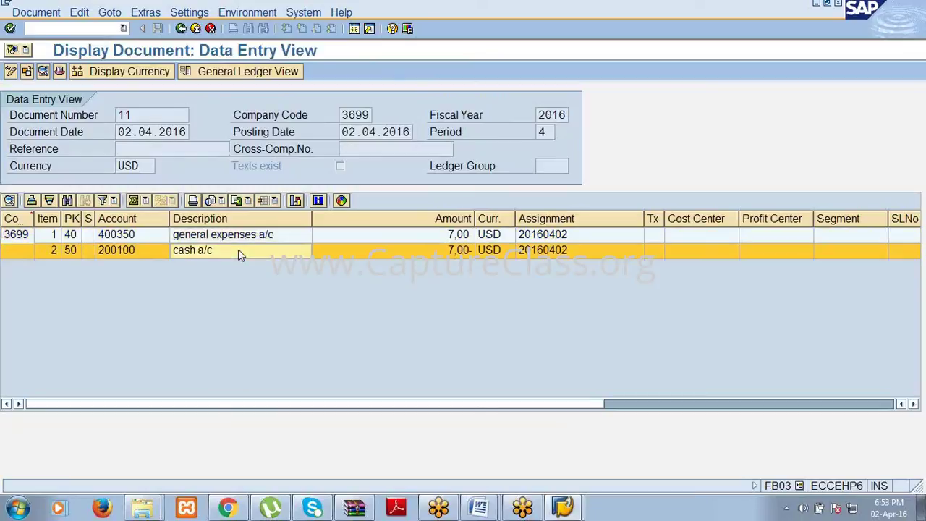
left_click(148, 110)
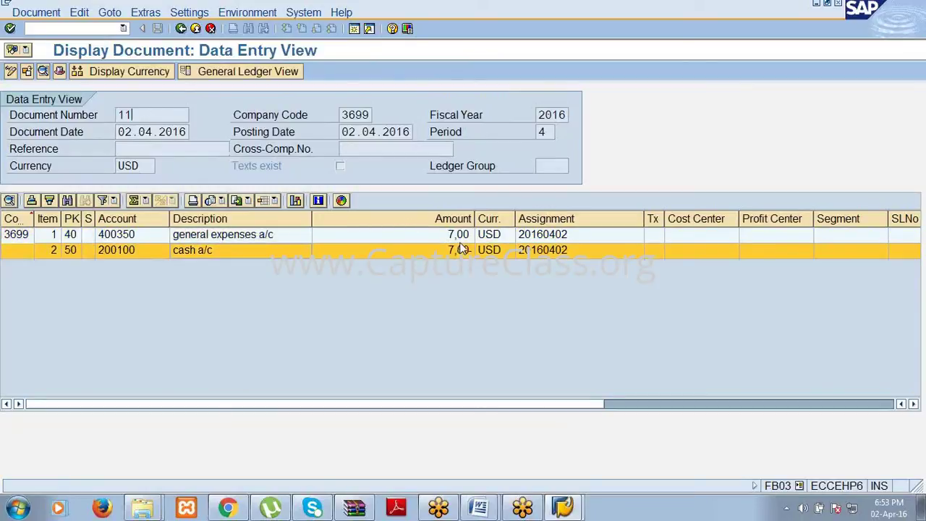
Open transaction FS10N and display the 2016 balances of G/L account 400350 in company code 3699.
left_click(123, 29)
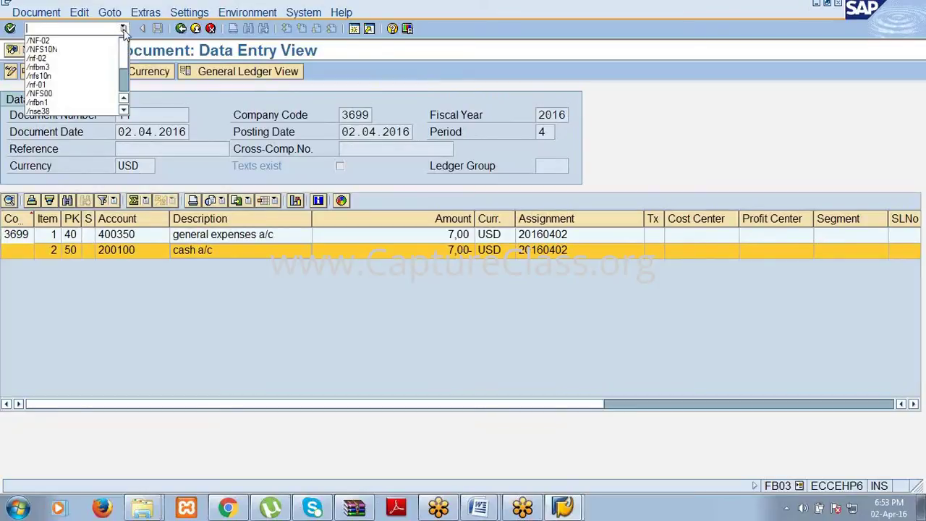
left_click(102, 49)
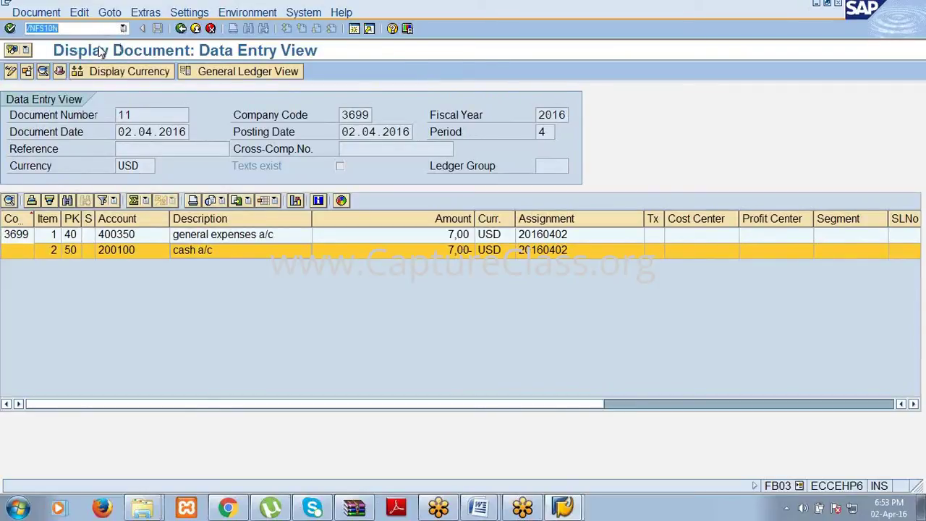
key("Return")
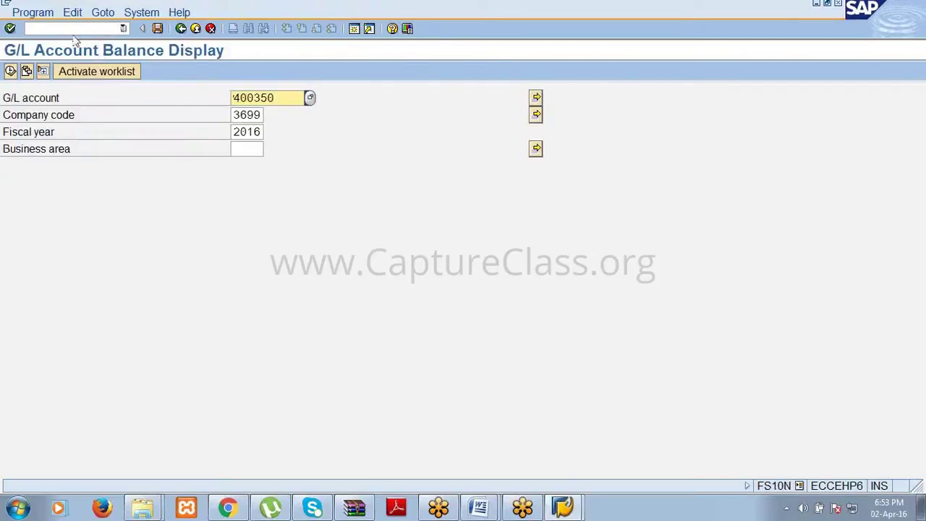
left_click(10, 71)
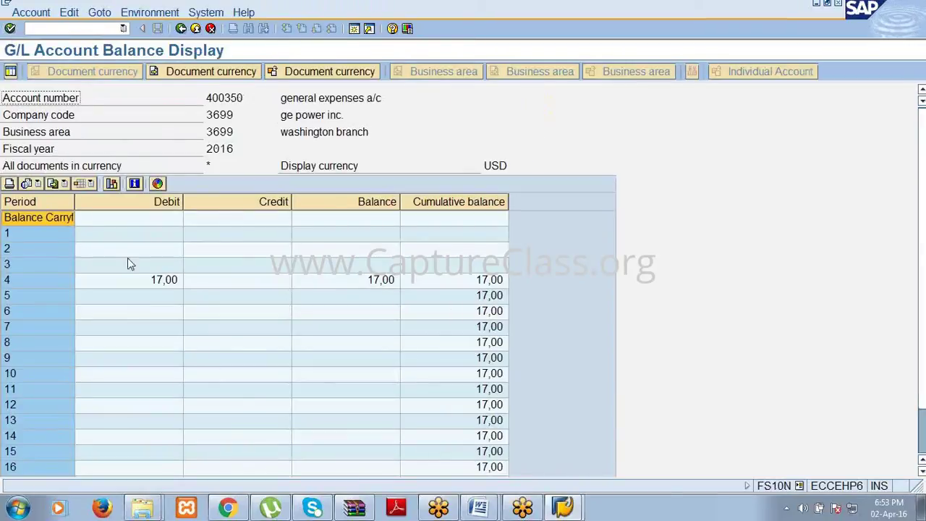
Drill down into the line items of the period 4 debit and apply the standard layout 1SAP.
left_click(160, 280)
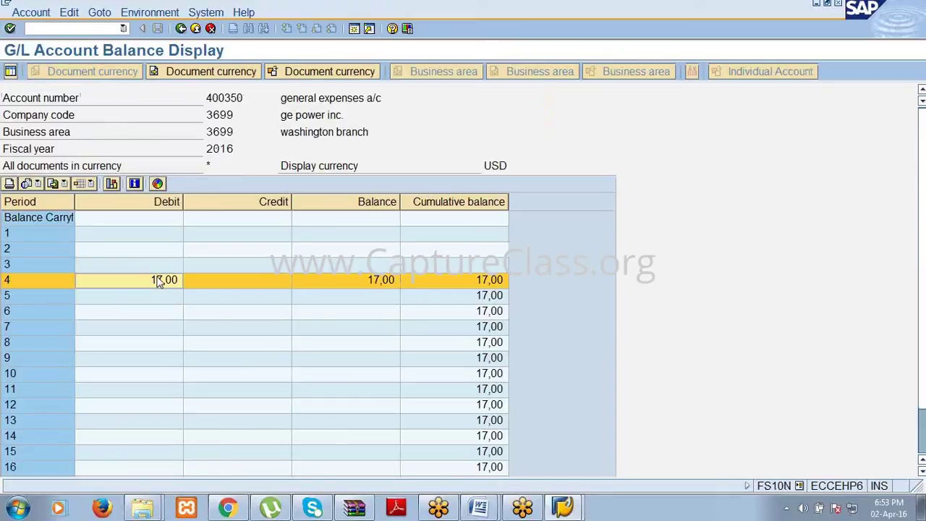
double_click(160, 281)
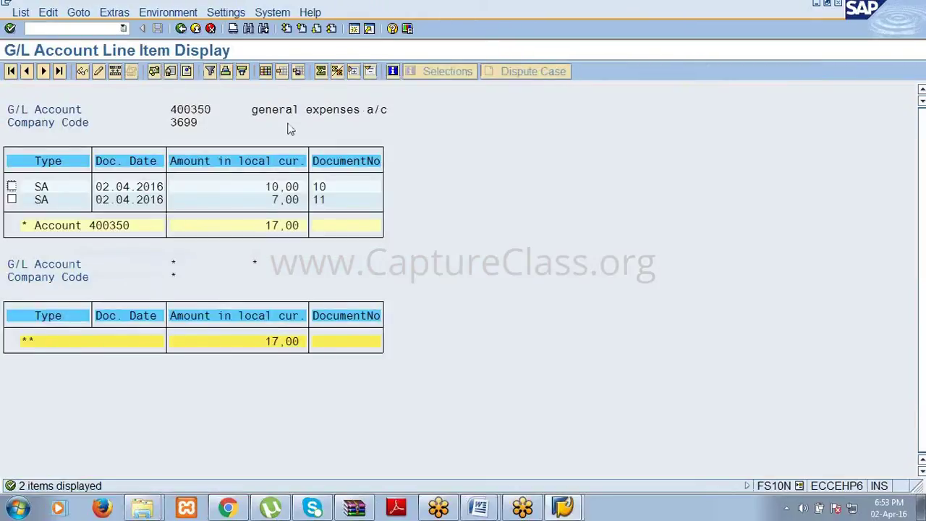
left_click(282, 73)
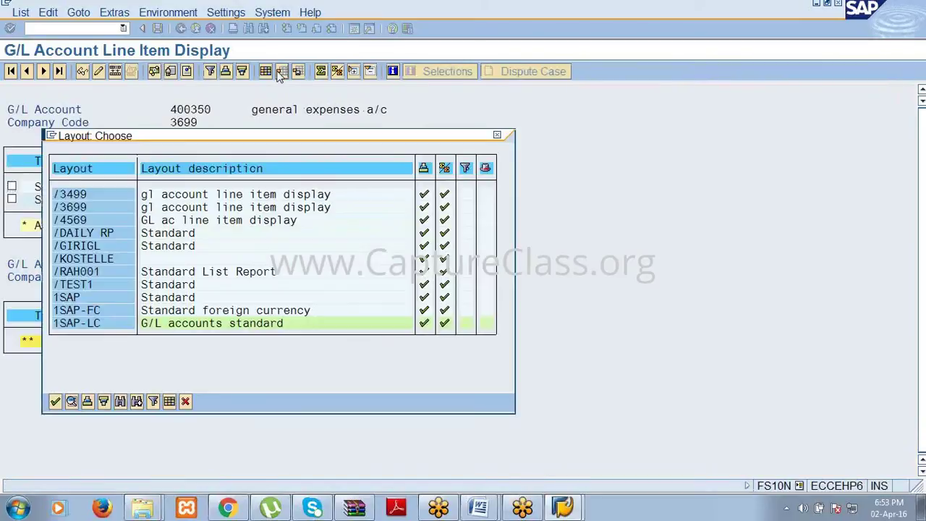
double_click(101, 300)
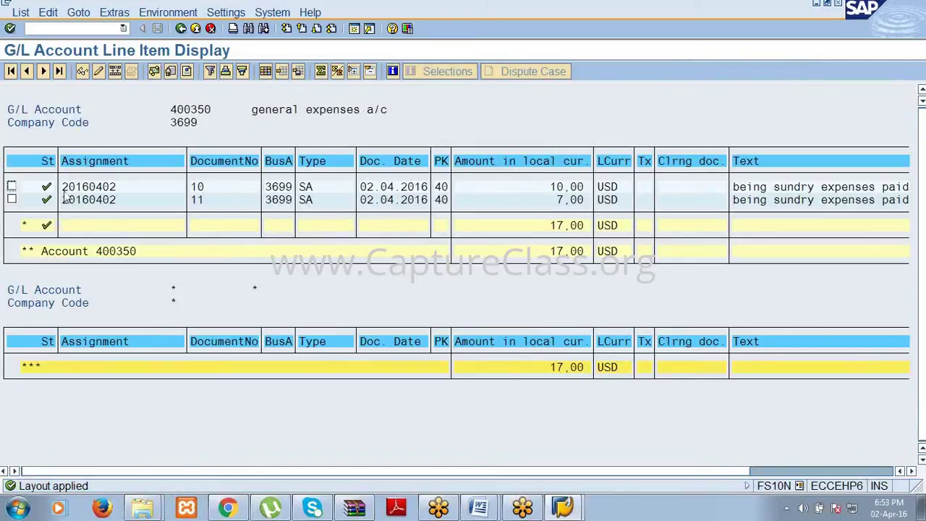
Open transaction F-02 and start a new posting with reference.
left_click(89, 27)
type("/nf")
type("2")
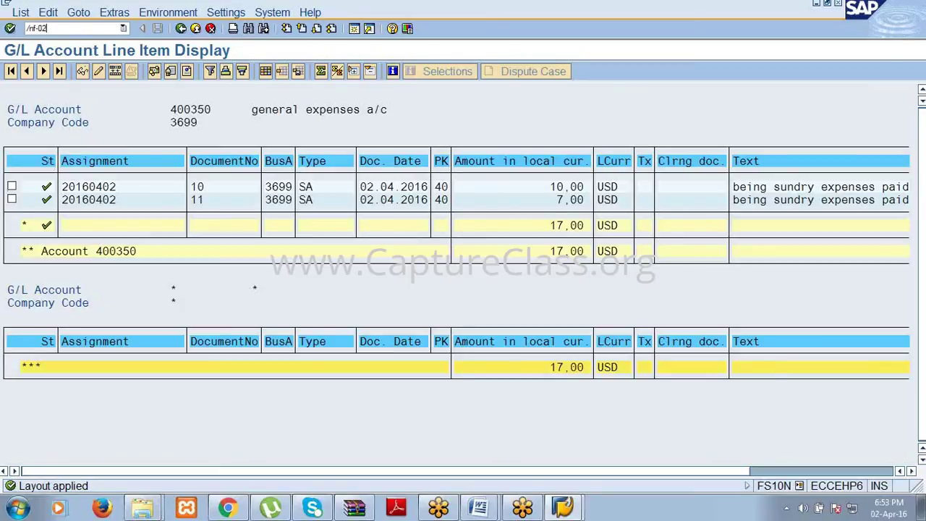
key("Return")
left_click(42, 17)
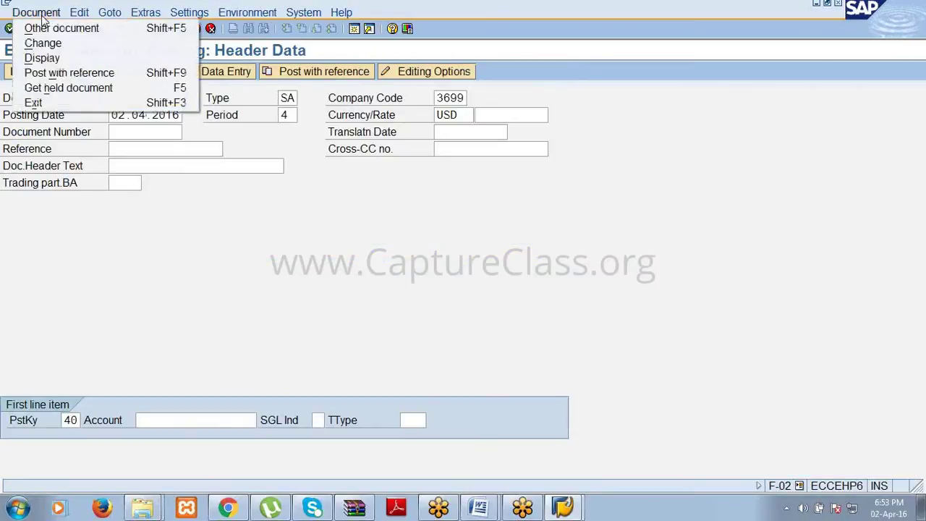
left_click(51, 73)
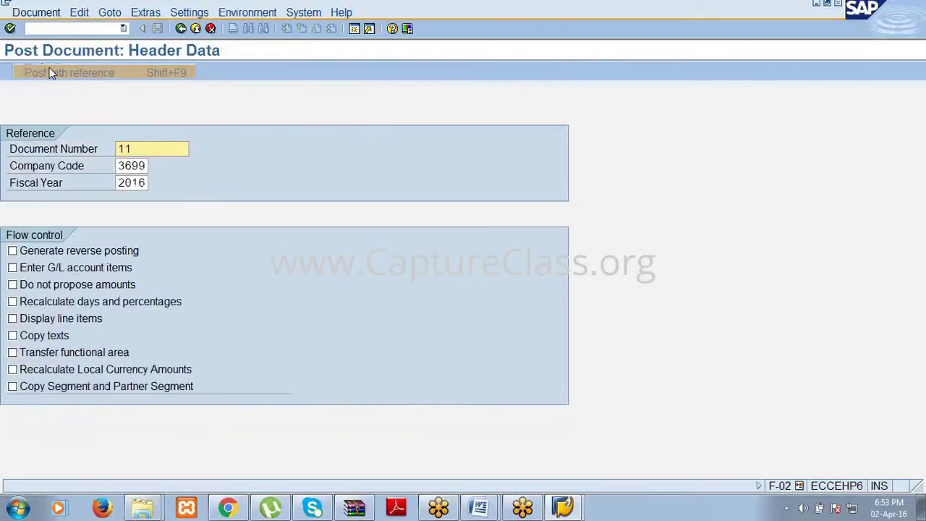
Set sample document 100001 as the reference, enable Display line items, and continue to the header data.
key("BackSpace")
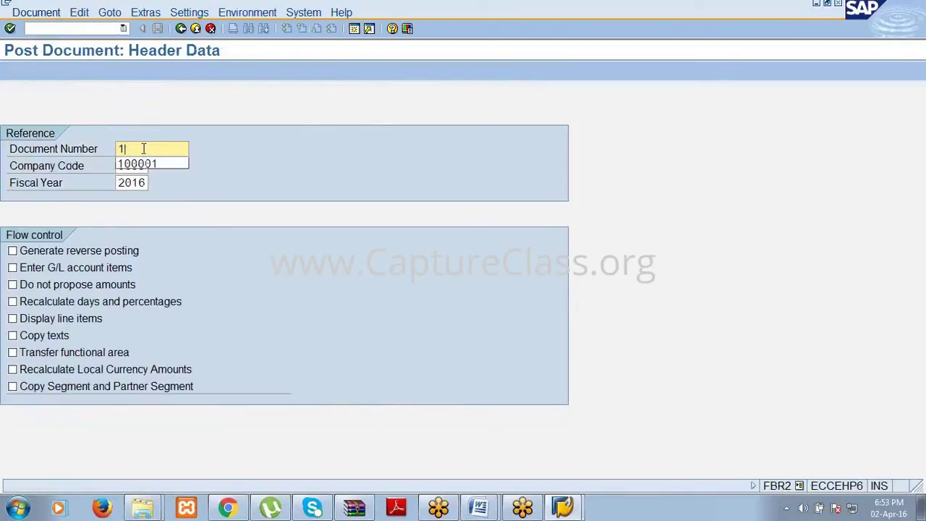
type("00001")
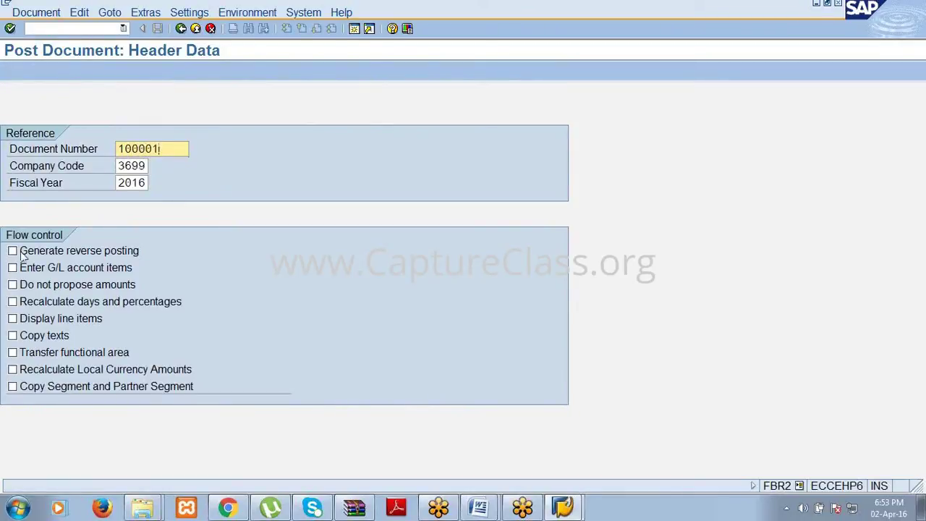
left_click(13, 320)
left_click(12, 318)
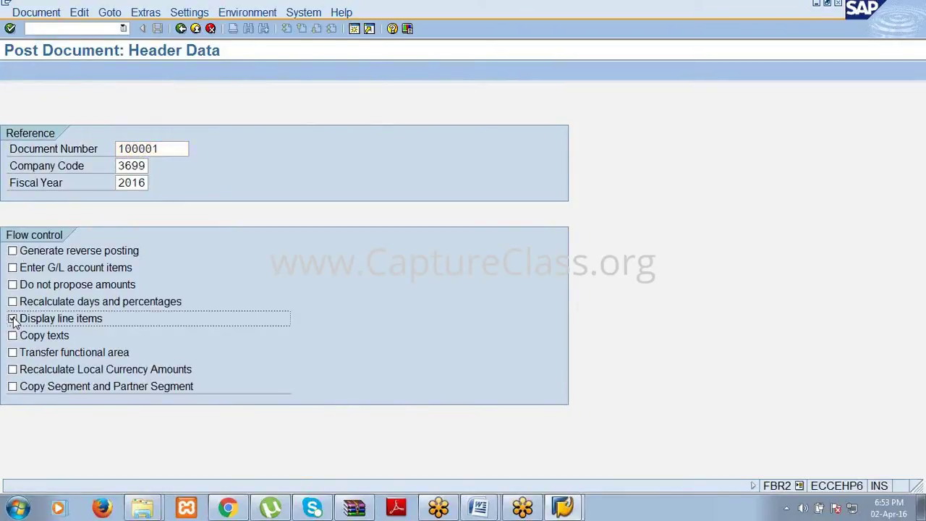
key("Return")
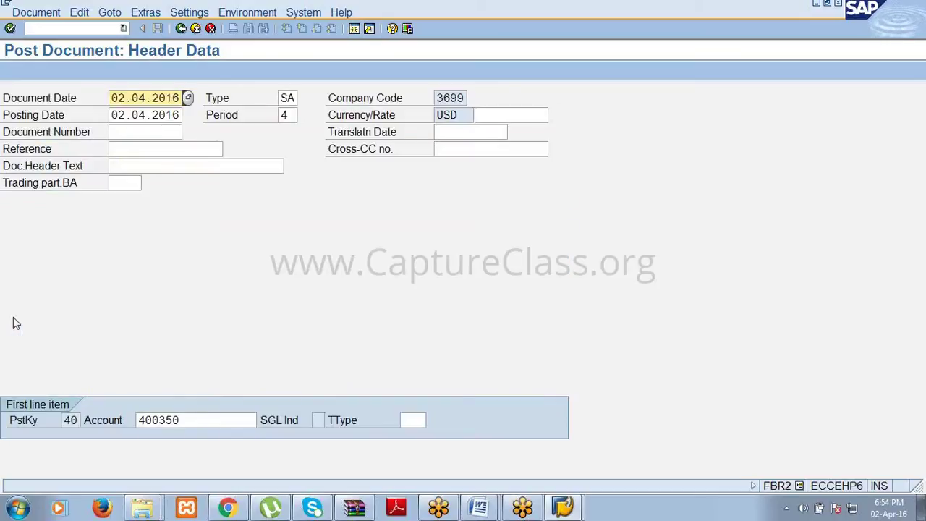
Accept the proposed header and both line items with their original amounts, post the document, and acknowledge the posting message.
key("Return")
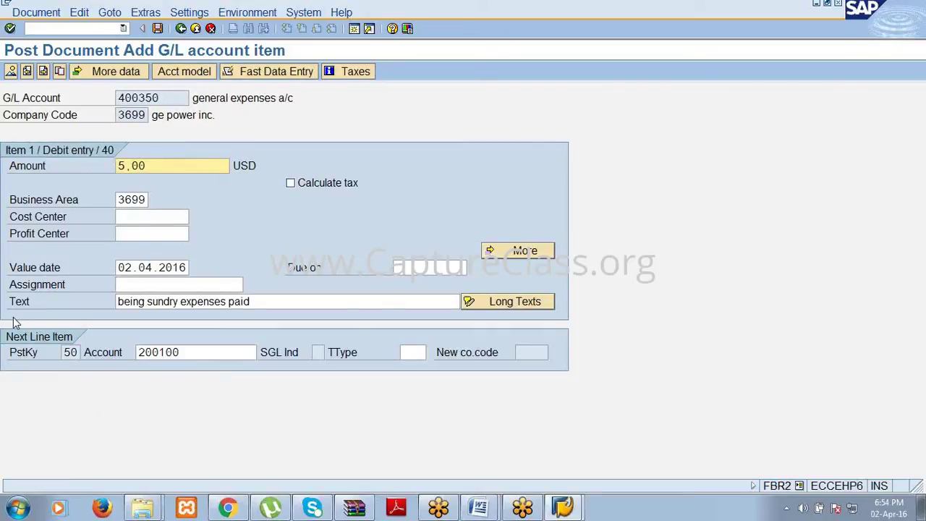
key("Return")
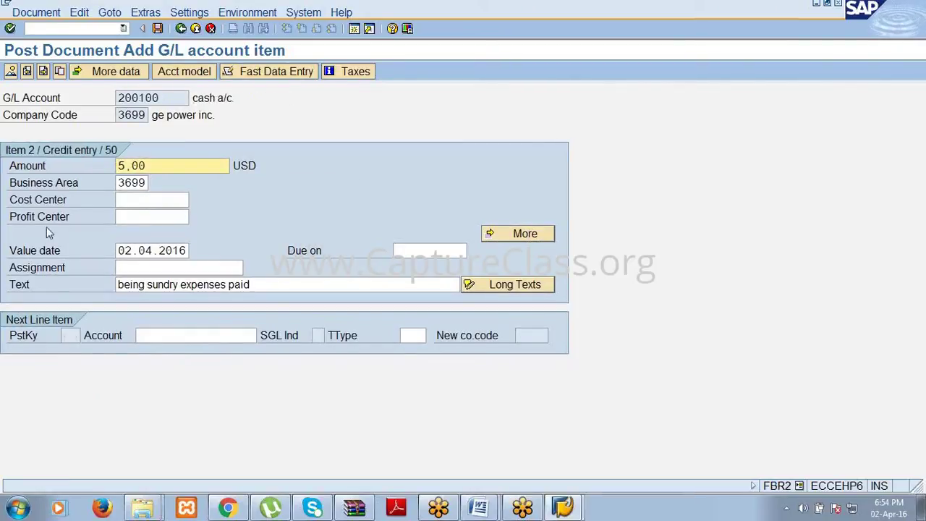
left_click(158, 29)
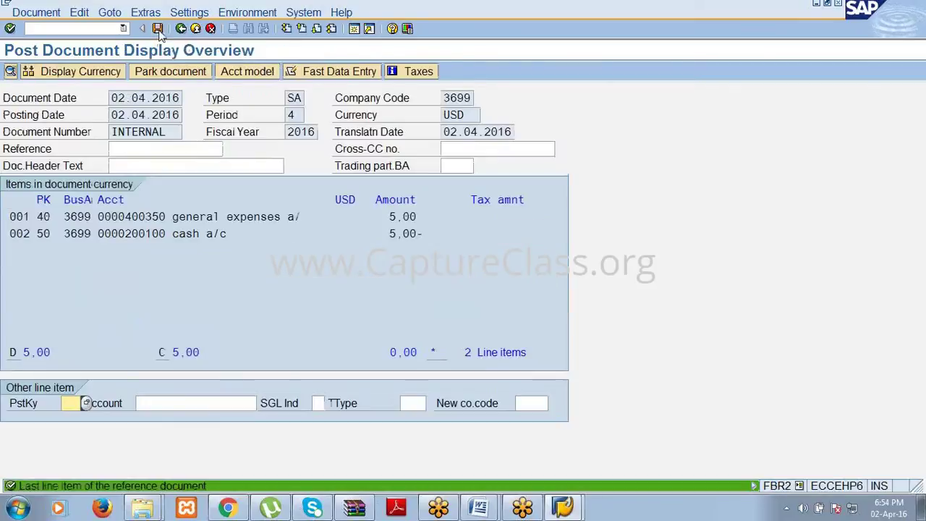
left_click(158, 29)
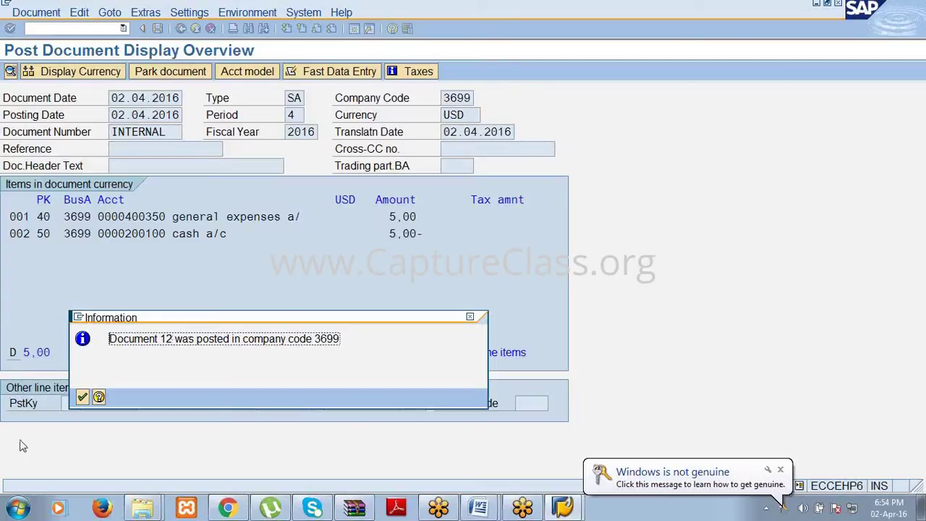
left_click(82, 397)
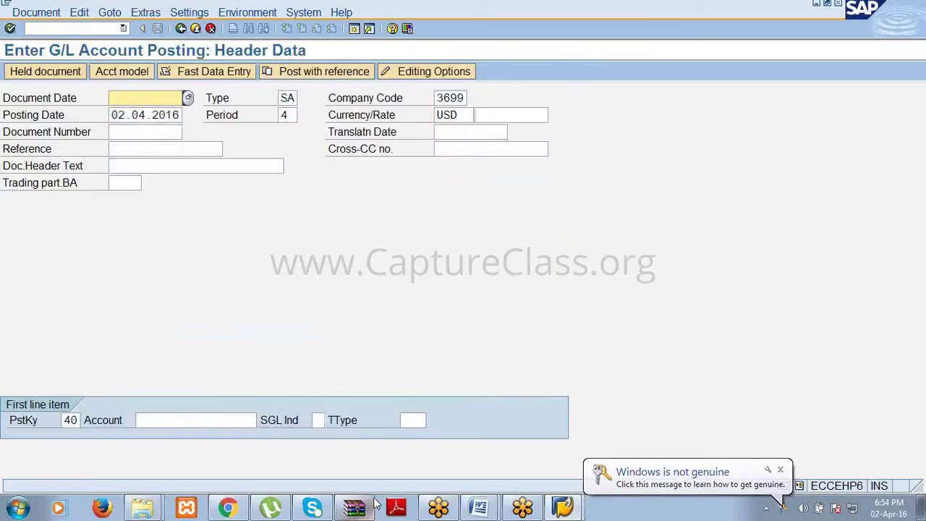
Switch to GENERAL LEDGER.doc in Word, read the step on changing a sample document, and return to SAP.
left_click(495, 498)
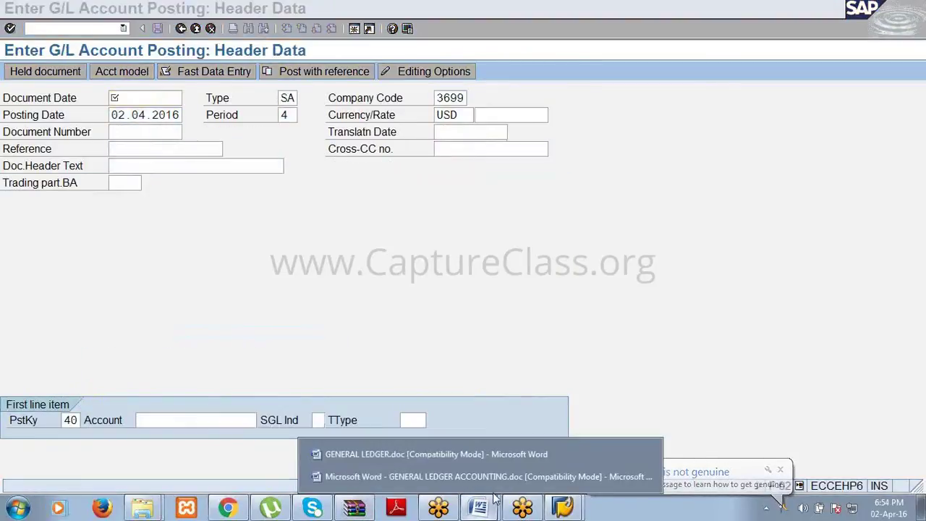
left_click(460, 453)
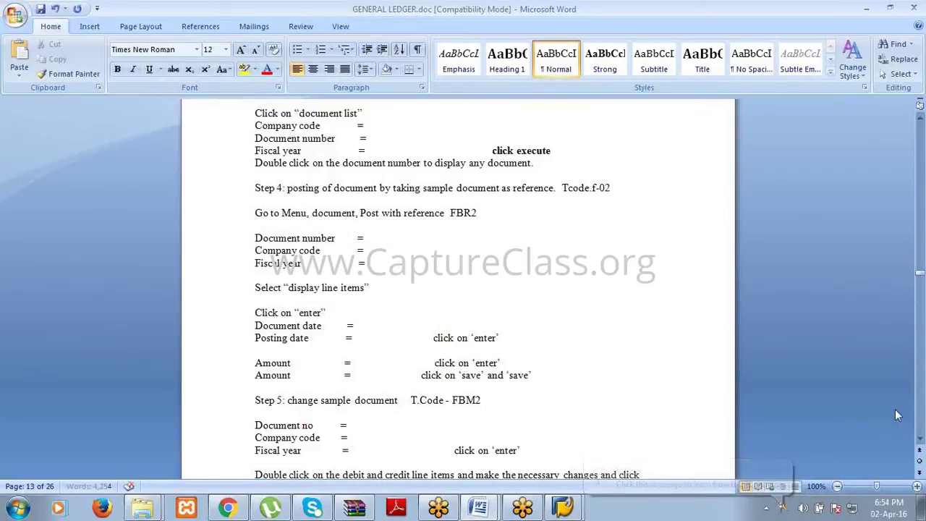
left_click(920, 439)
scroll(920, 439, "down", 3)
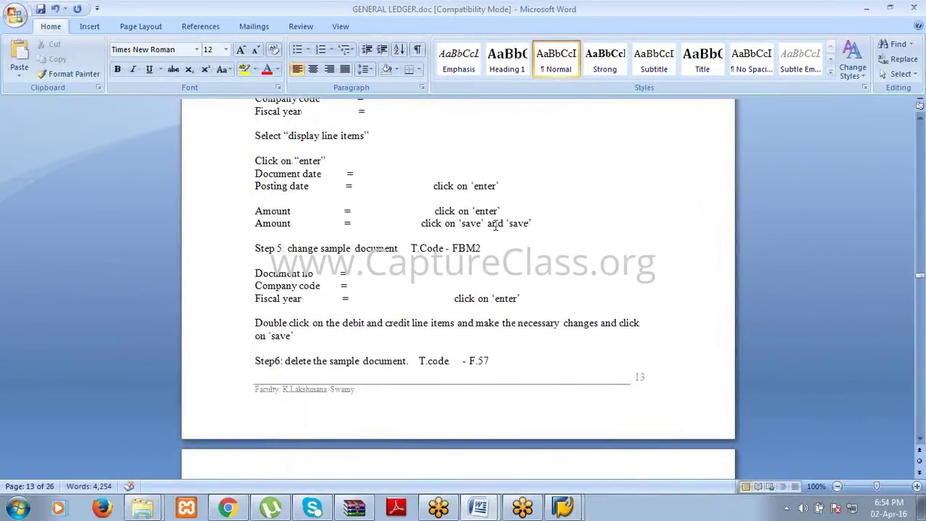
left_click(488, 249)
left_click(869, 13)
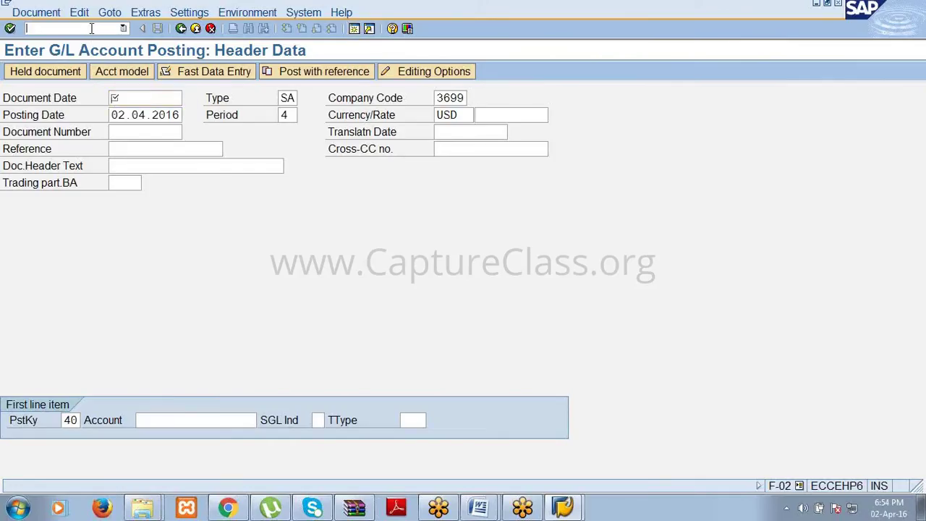
Open transaction FBM2 for changing sample documents.
right_click(91, 29)
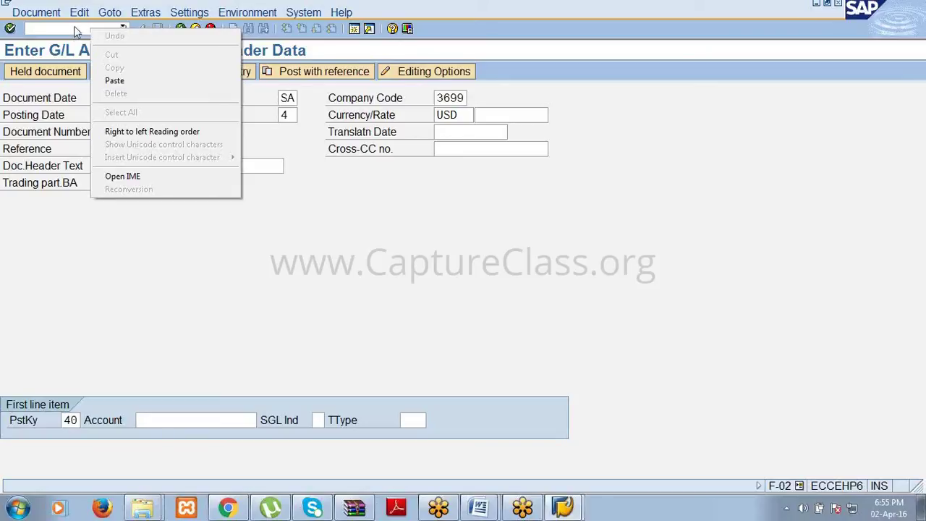
left_click(75, 28)
type("/nfbm2")
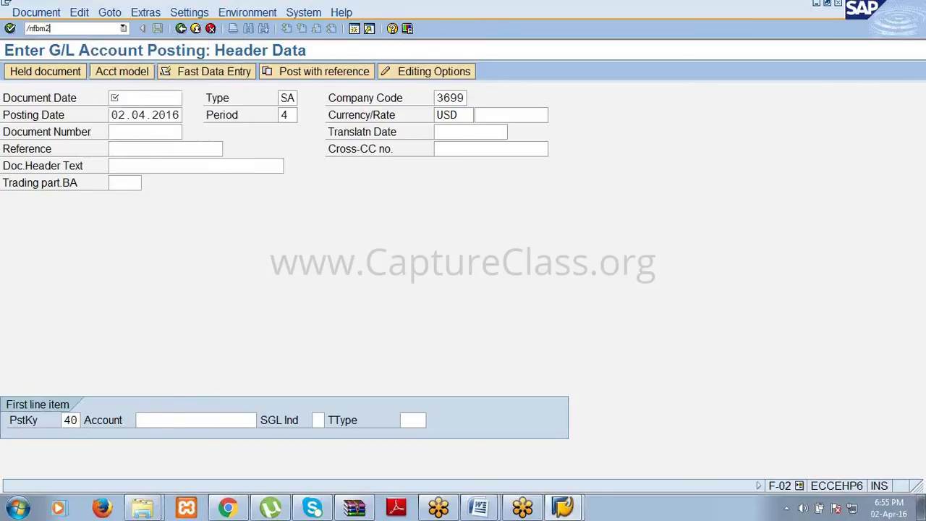
key("Return")
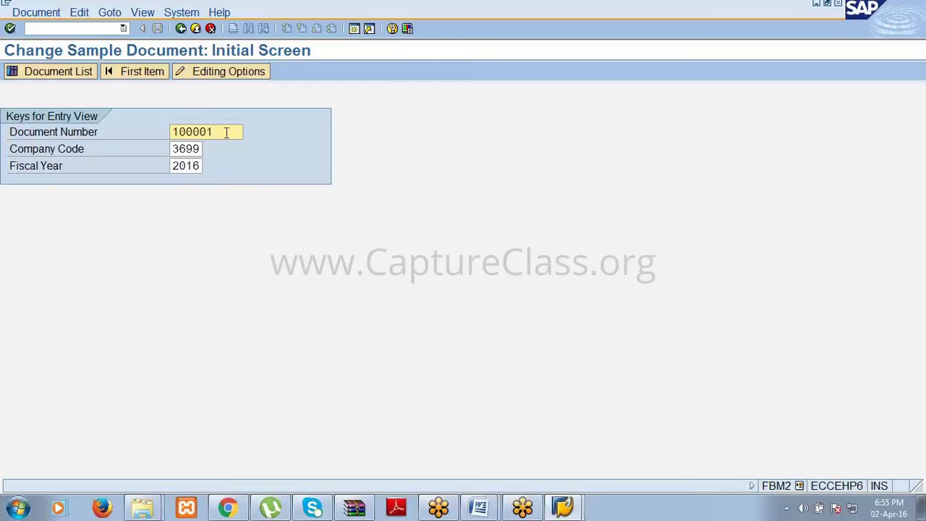
Open sample document 100001 of company code 3699, fiscal year 2016, and open its general expenses debit line item.
left_click(203, 165)
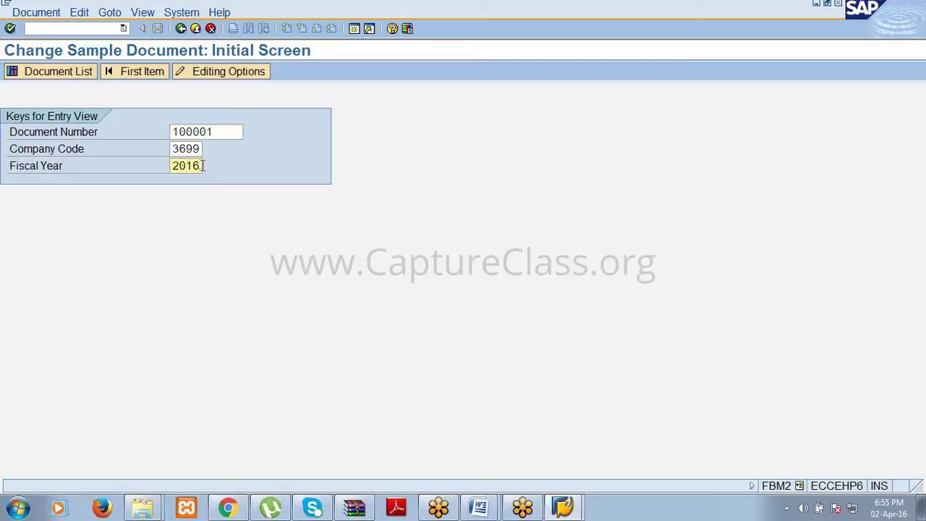
key("Return")
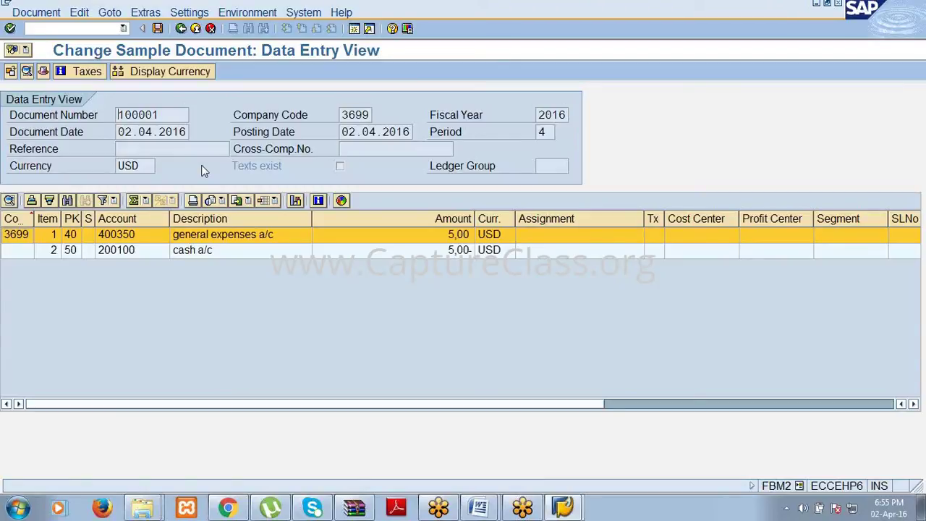
double_click(206, 235)
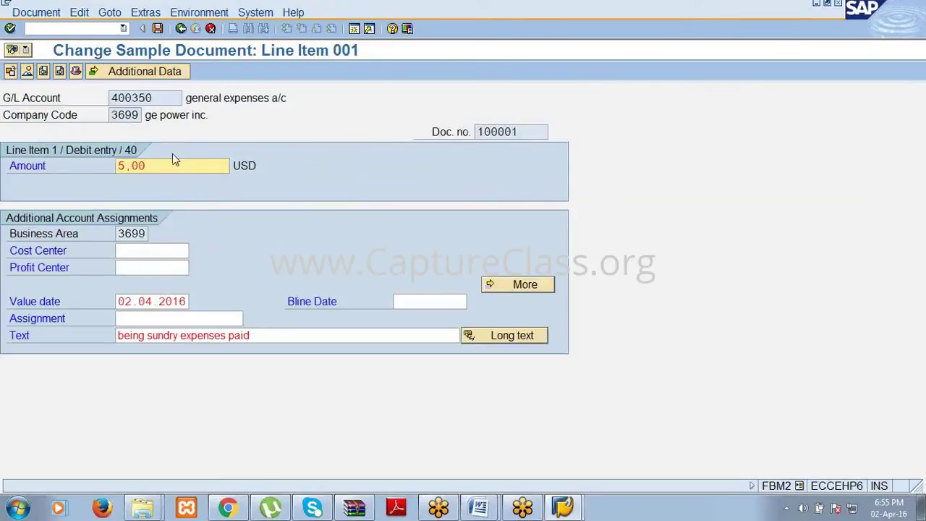
Return from line item 1 to the document overview and look up the sample document deletion transaction code in GENERAL LEDGER.doc in Word.
left_click(267, 338)
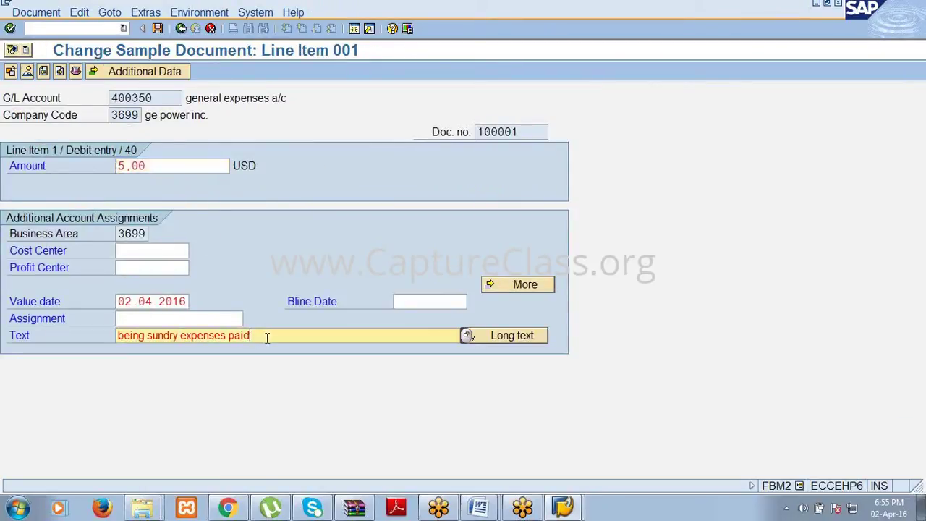
left_click(181, 29)
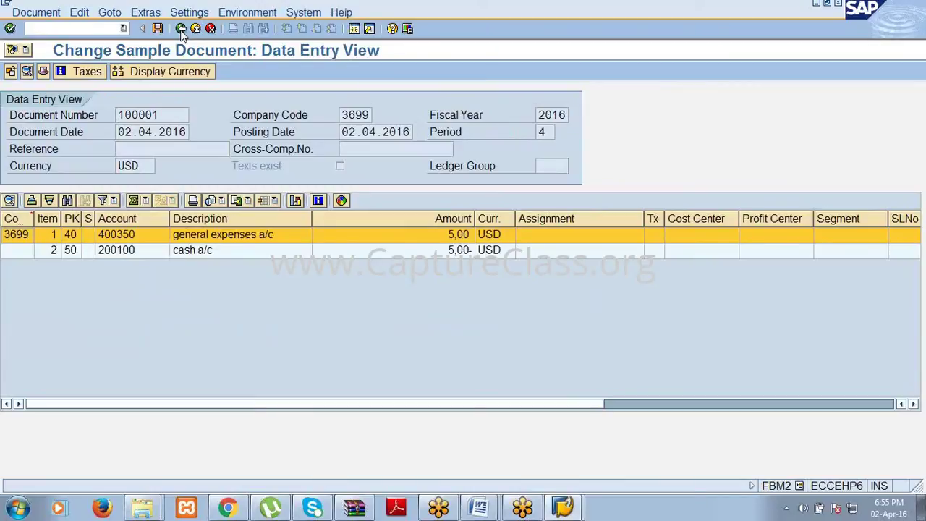
left_click(479, 508)
left_click(467, 454)
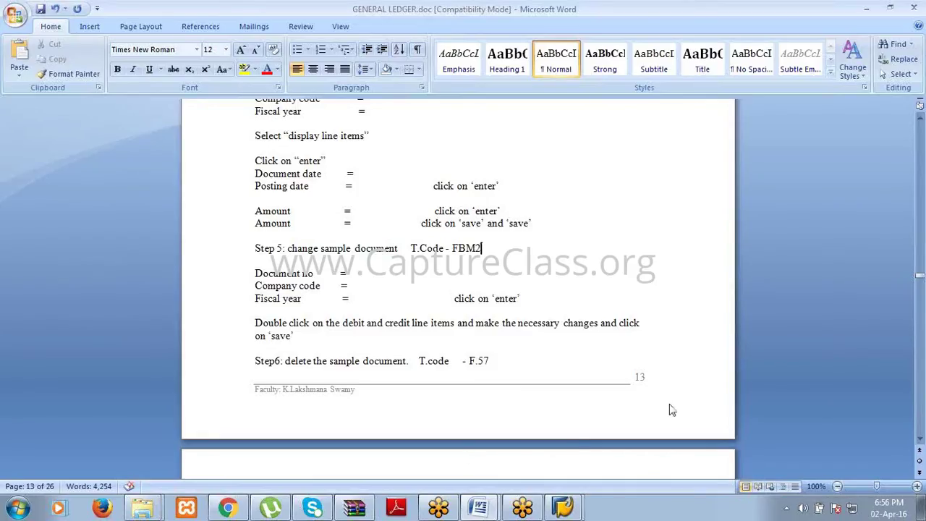
left_click(285, 362)
left_click_drag(489, 361, 493, 360)
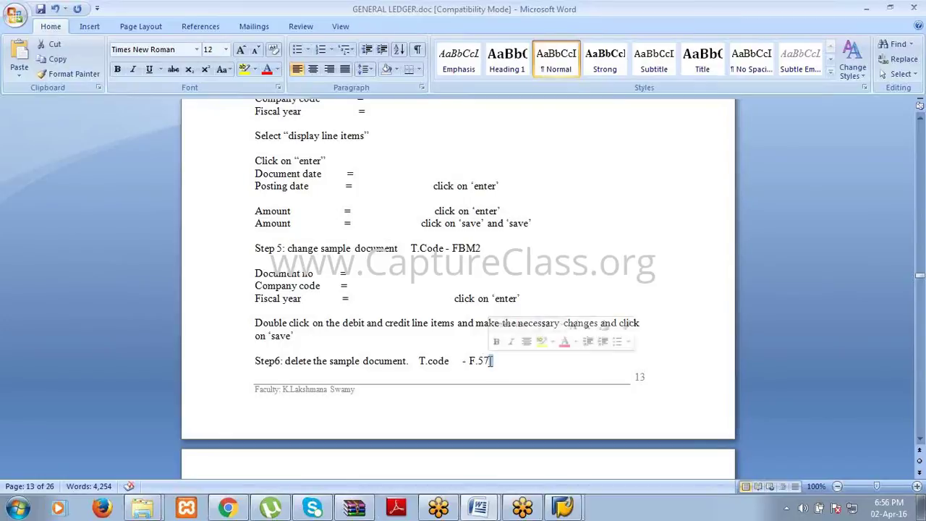
Switch back to SAP and open transaction F.57 for deleting reference documents.
left_click(861, 8)
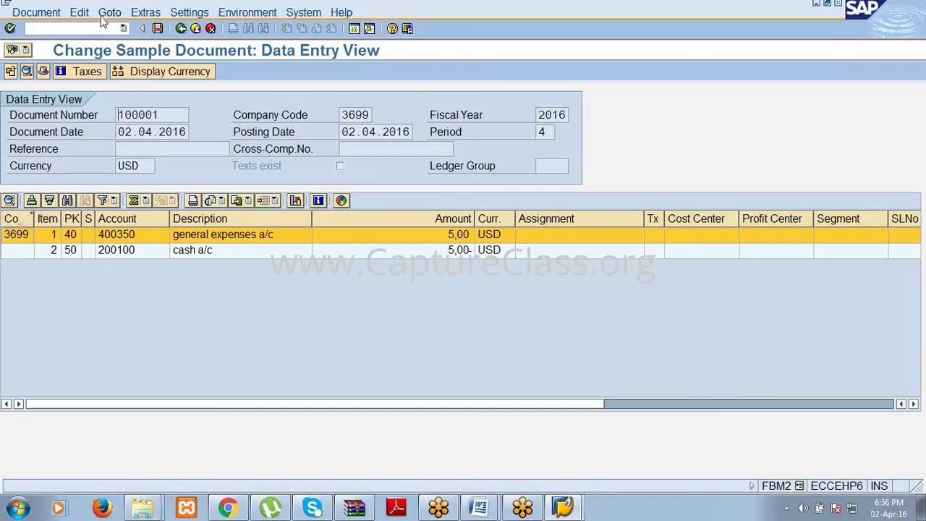
type("/nf.57")
key("Return")
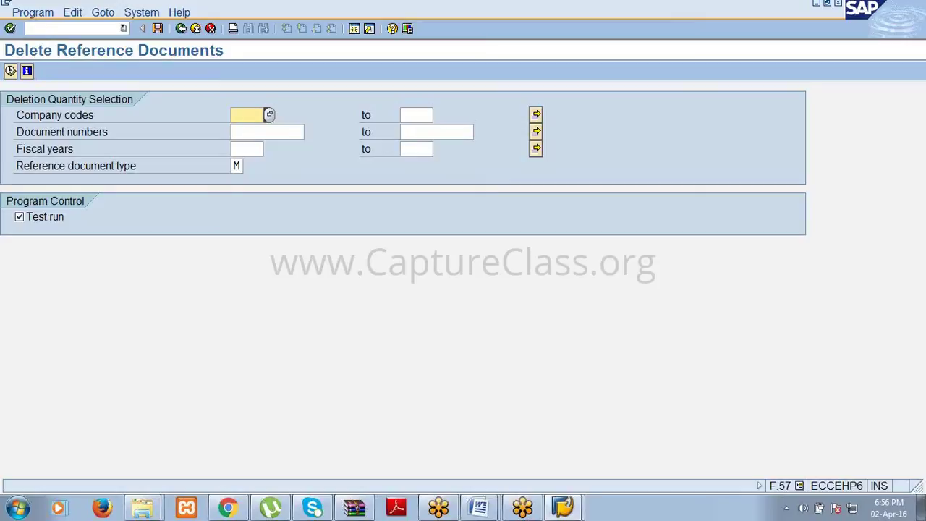
Execute a test run of the deletion for company code 3699, document number 100001 and fiscal year 2016.
left_click(80, 29)
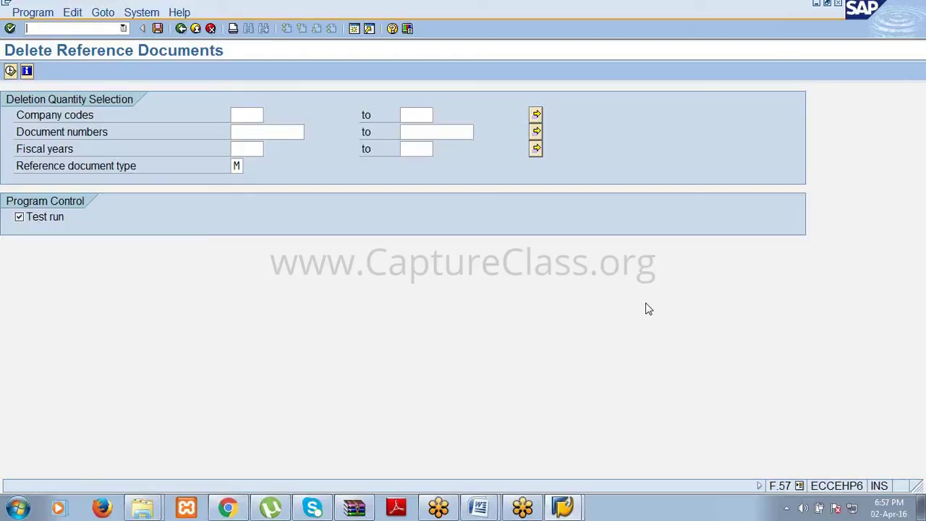
key("Tab")
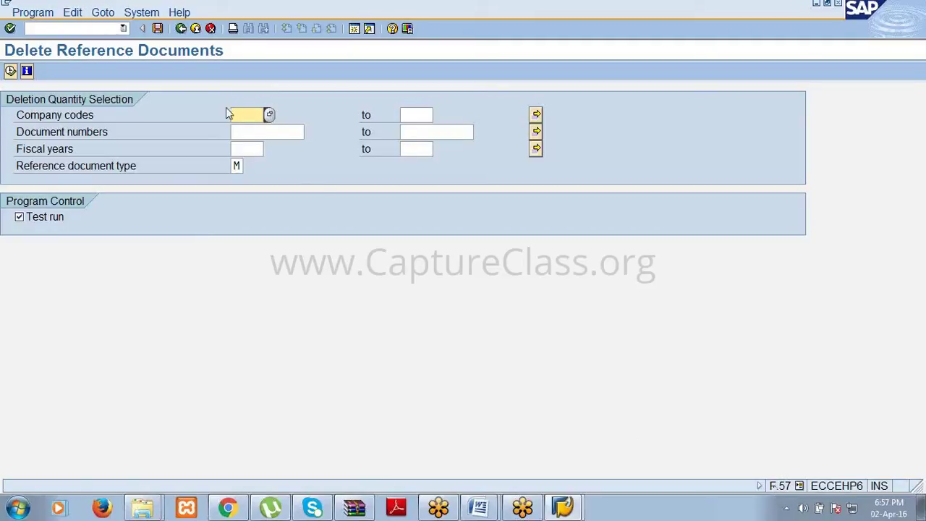
type("3699")
left_click(251, 129)
type("1")
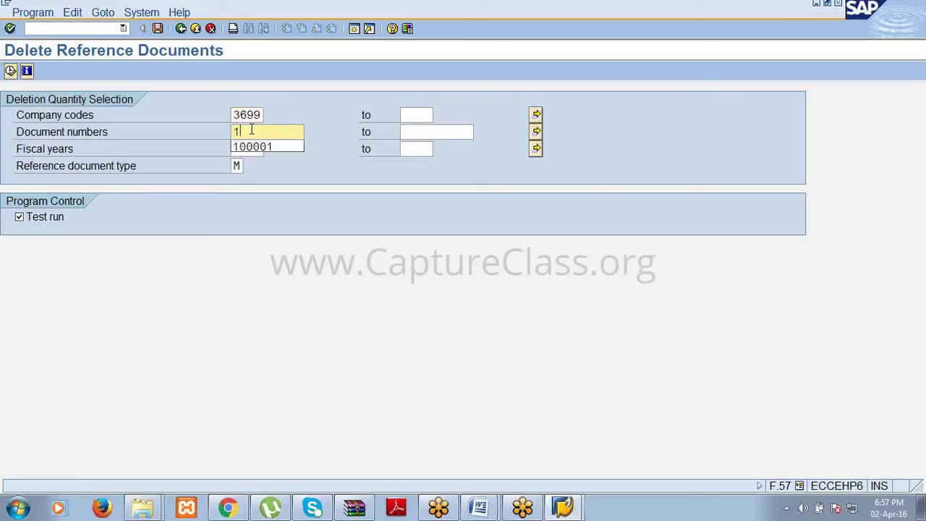
type("00001")
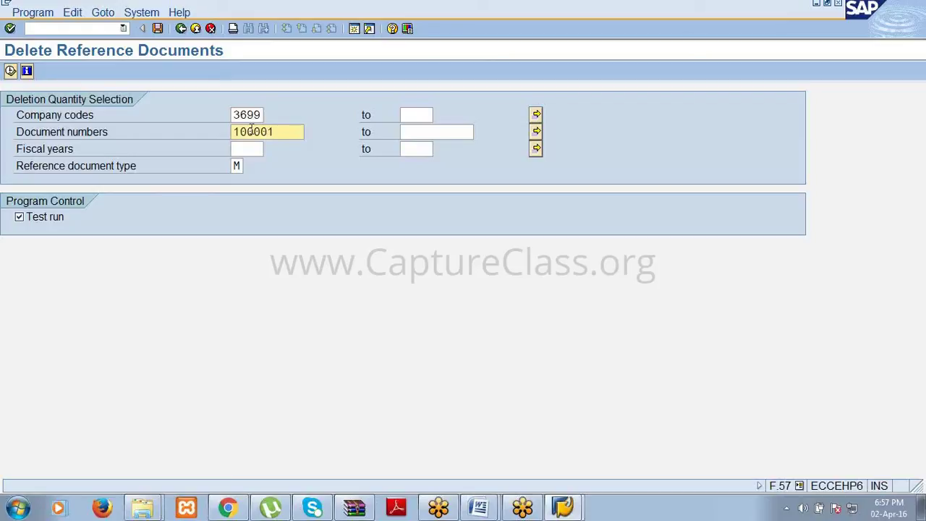
left_click(251, 149)
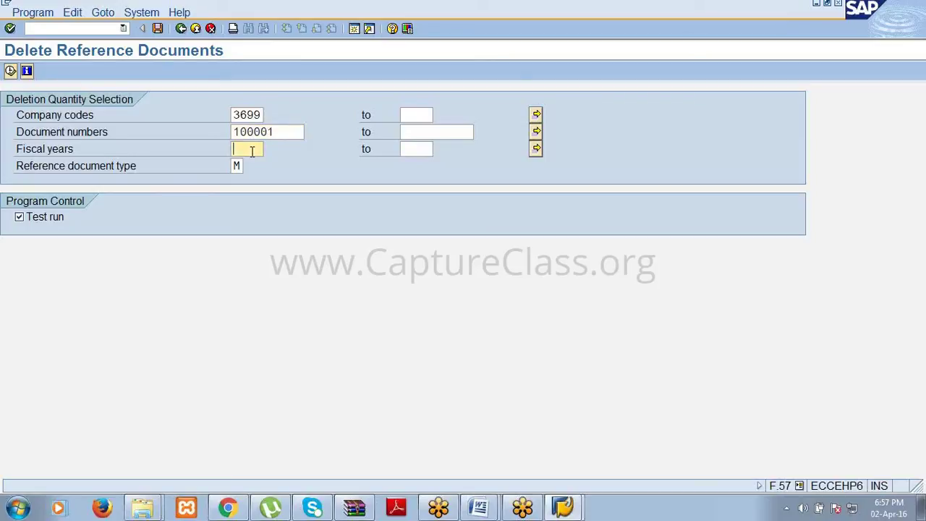
type("2016")
left_click(10, 70)
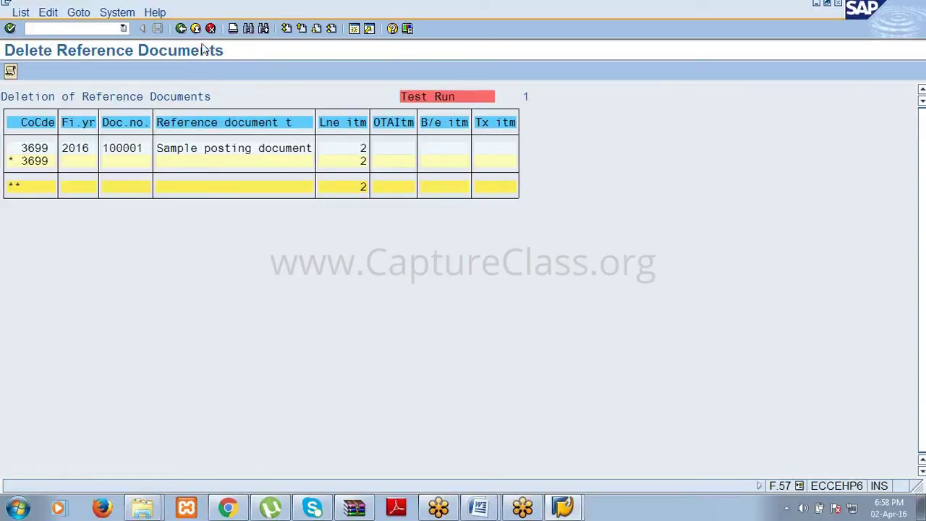
Return to the selection screen, turn off Test run, and execute the deletion of the sample document with confirmation.
left_click(181, 29)
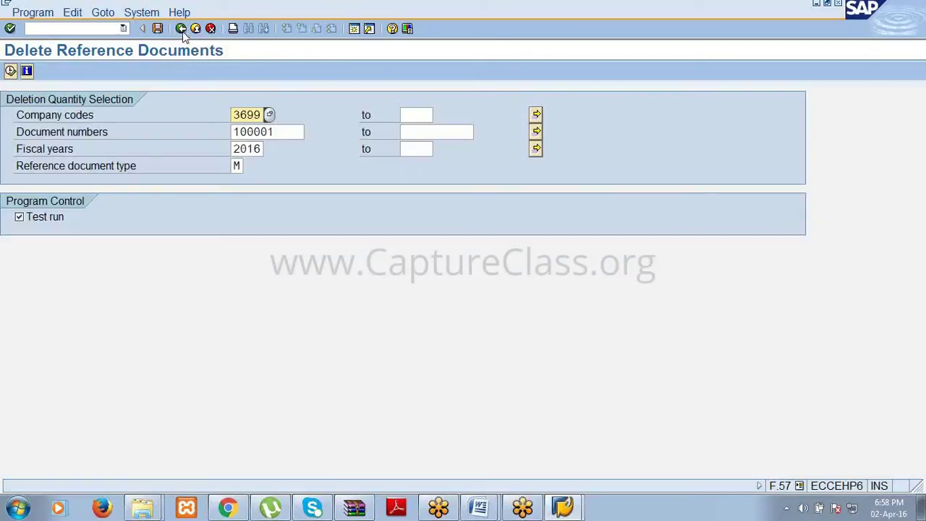
left_click(21, 219)
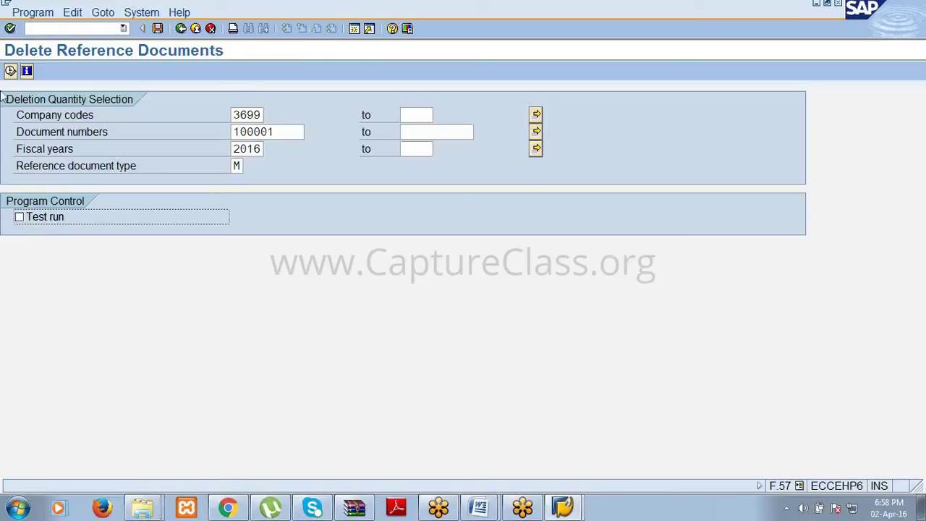
left_click(10, 71)
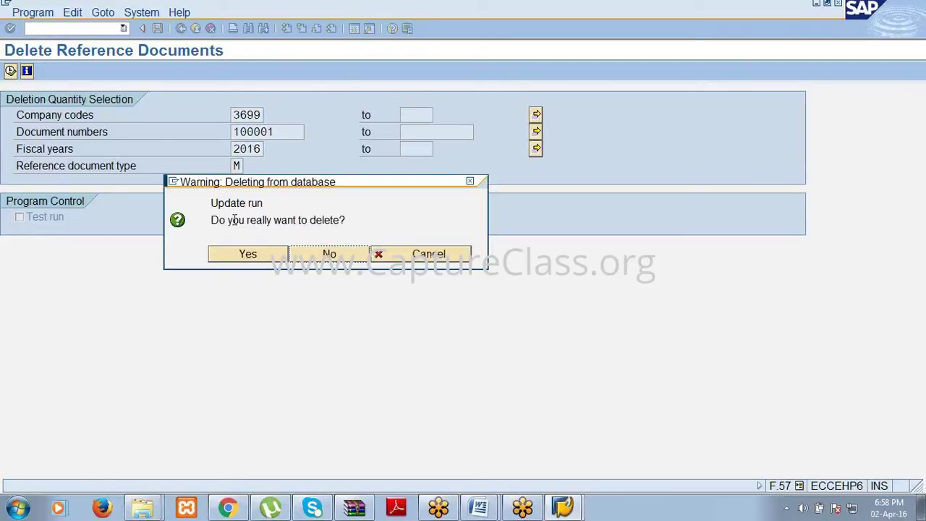
left_click(273, 253)
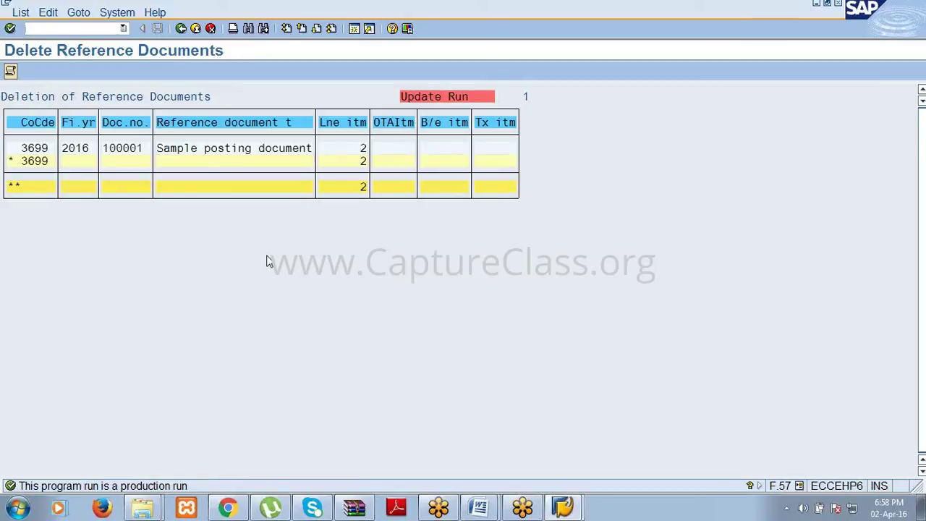
Switch to GENERAL LEDGER.doc in Word and review the steps in the Recurring documents section.
left_click(481, 509)
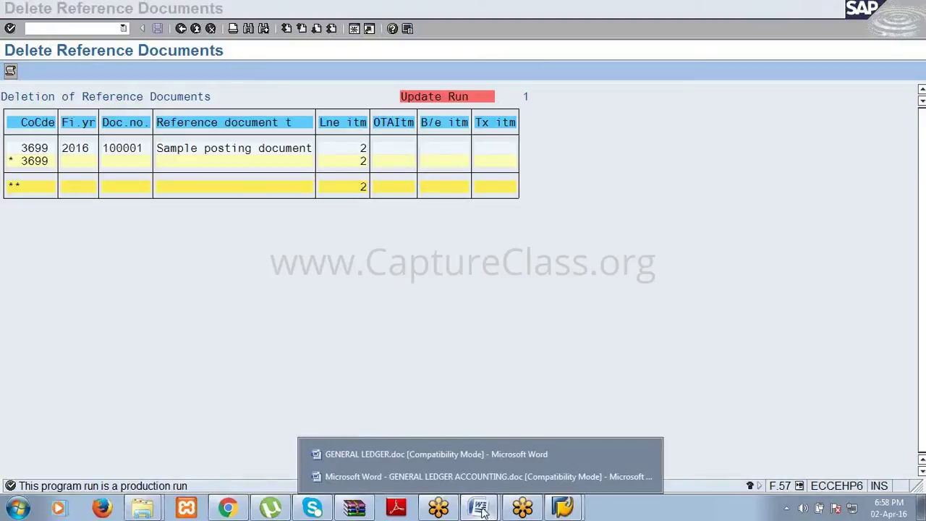
left_click(467, 454)
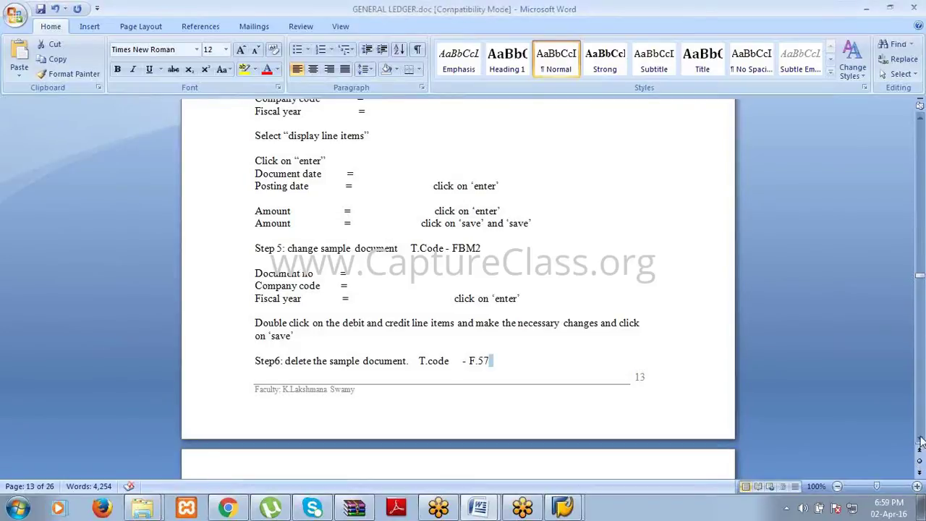
left_click_drag(920, 439, 920, 439)
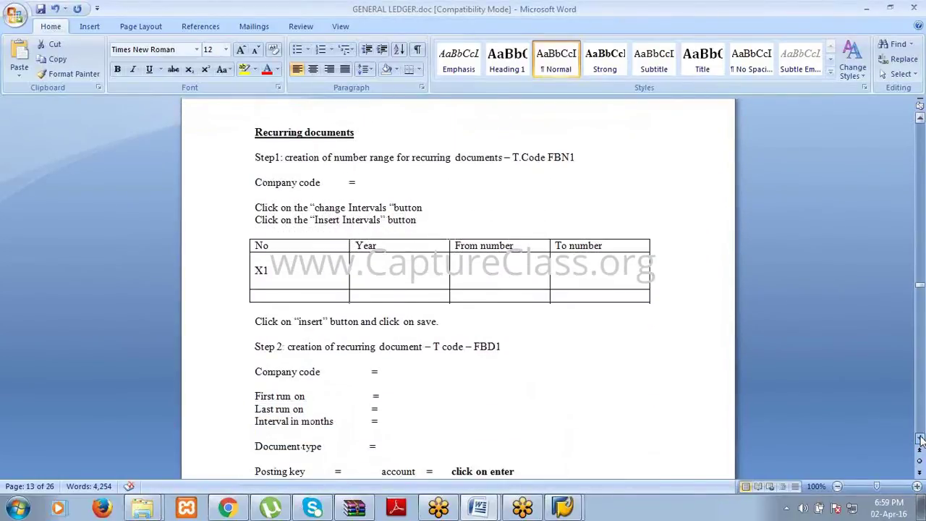
left_click(358, 139)
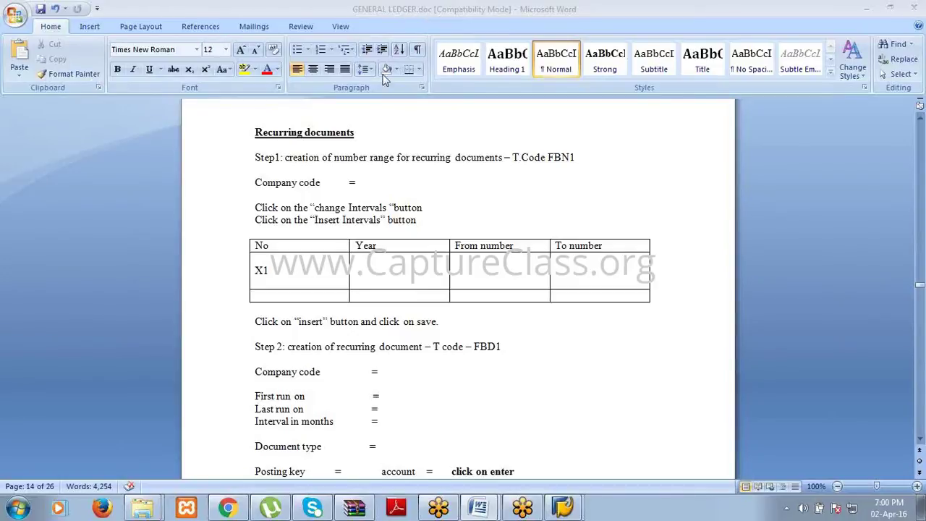
left_click(356, 139)
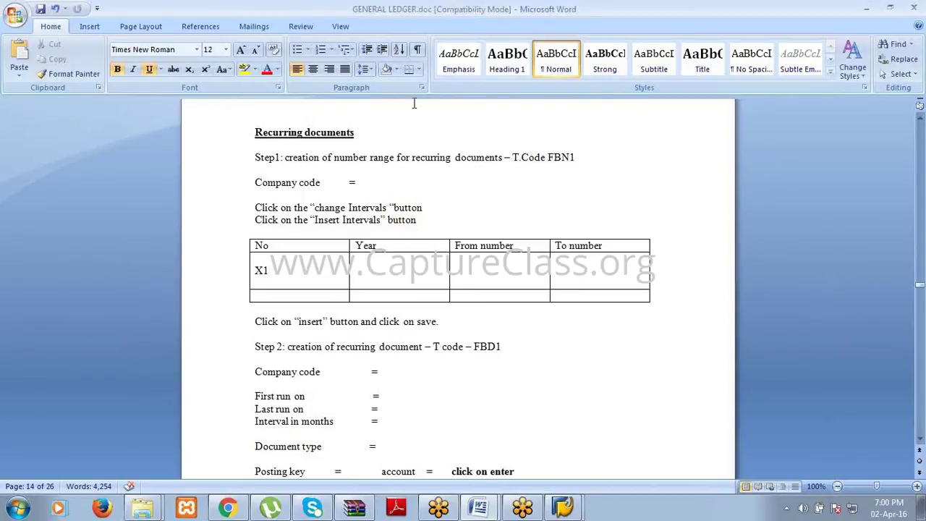
left_click(869, 12)
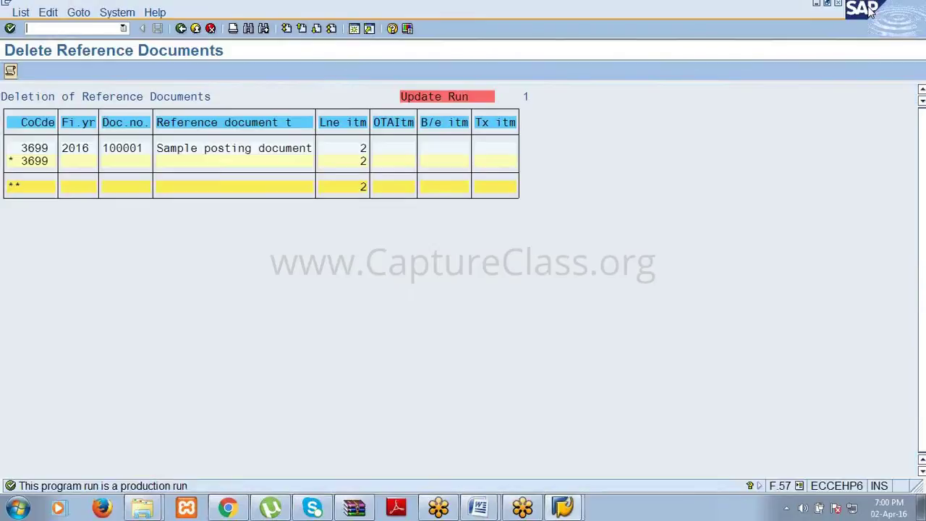
Open the GENERAL LEDGER ACCOUNTING.doc window in Word and find the RECURRING DOCUMENTS section.
left_click(482, 502)
left_click(465, 476)
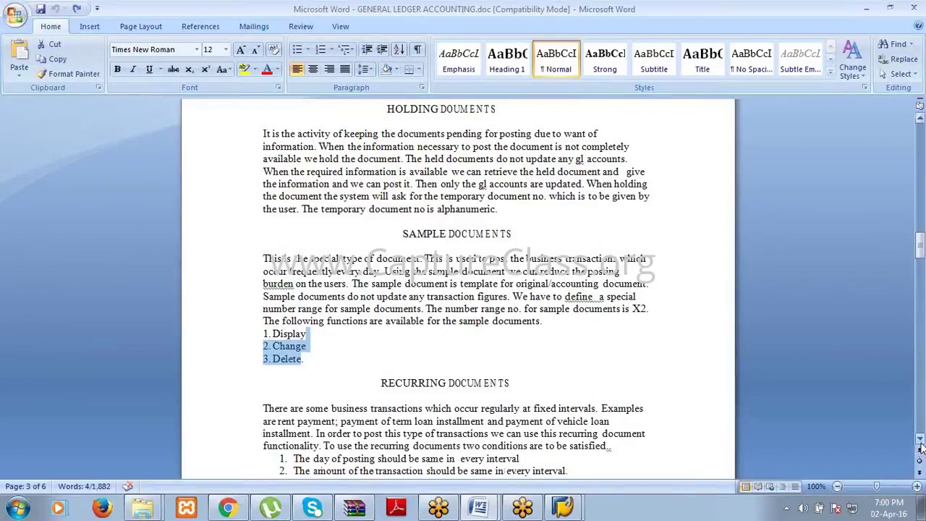
left_click(921, 440)
left_click(920, 441)
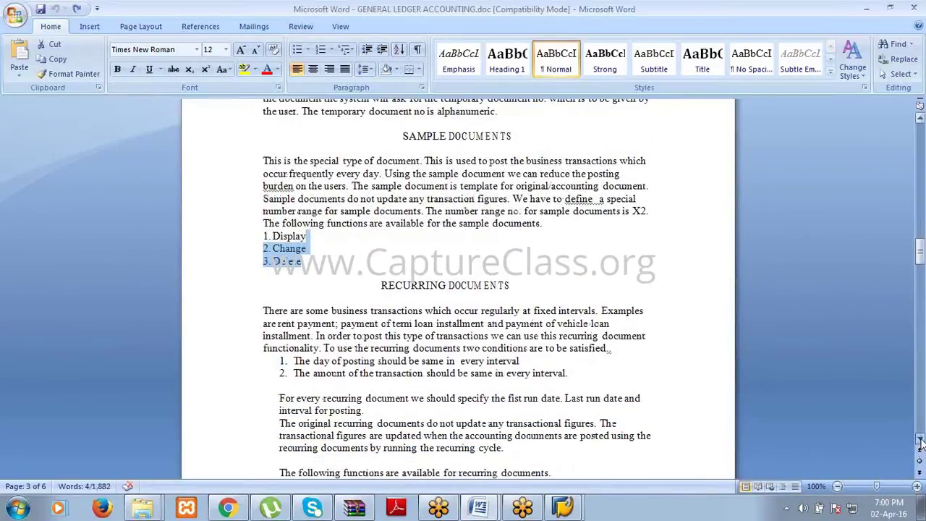
left_click(920, 441)
left_click(920, 441)
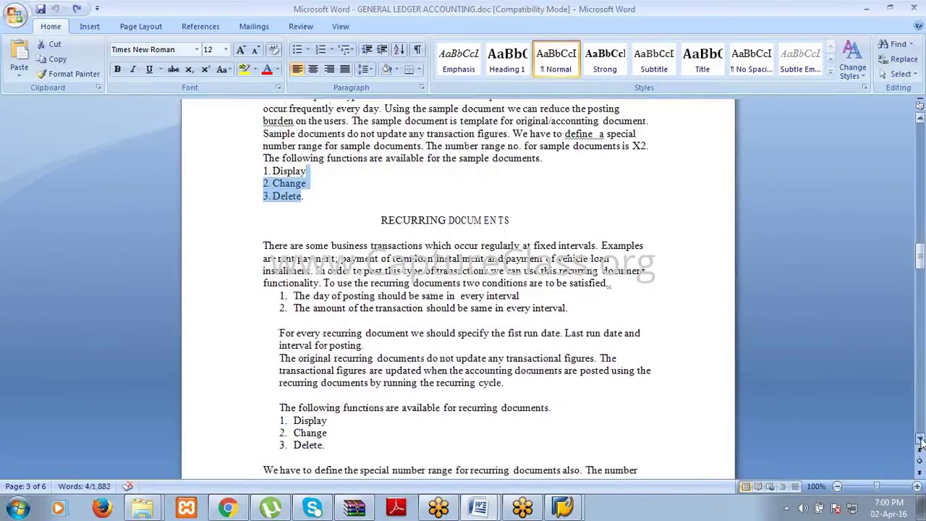
left_click(920, 440)
left_click(921, 441)
left_click(920, 441)
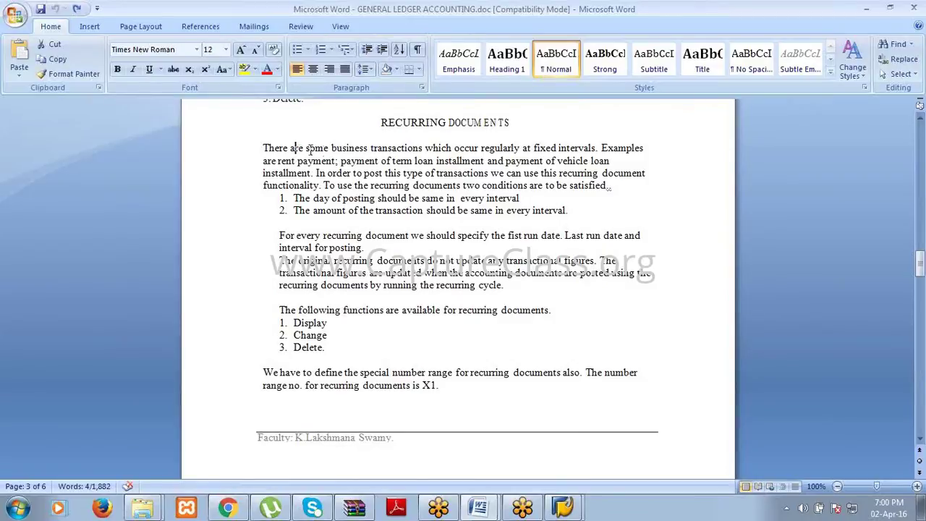
Read the RECURRING DOCUMENTS notes, highlighting the definition, the examples, the two conditions and the number range rule.
left_click_drag(293, 149, 594, 147)
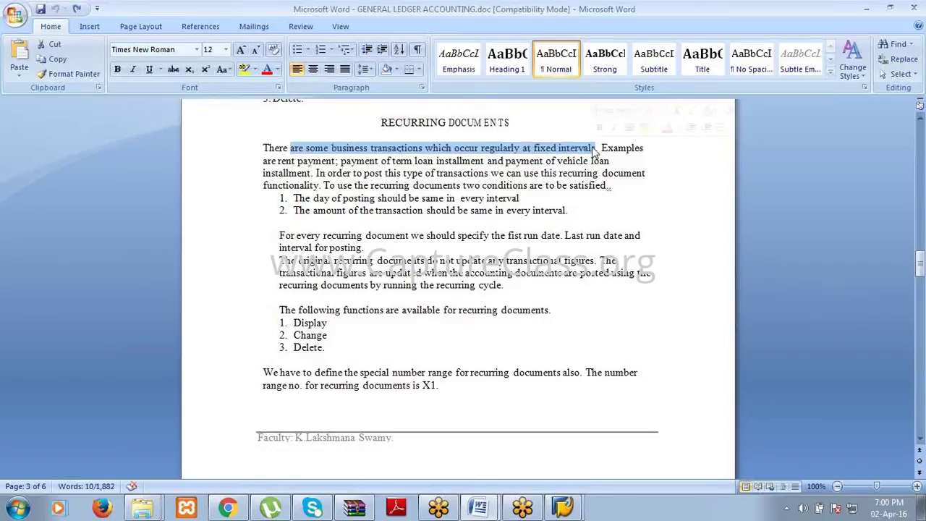
mouse_move(594, 149)
left_mouse_down()
mouse_move(604, 150)
mouse_move(317, 167)
mouse_move(587, 162)
left_mouse_up()
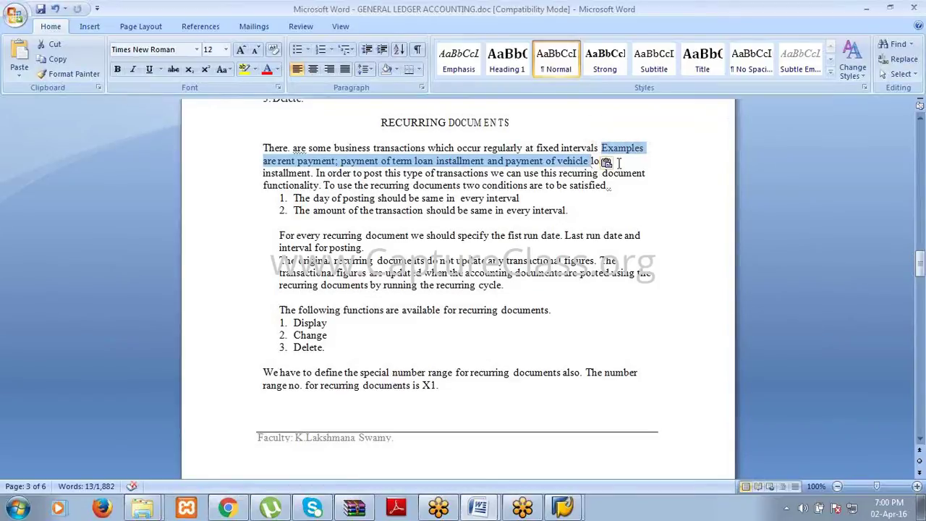
left_click(618, 162)
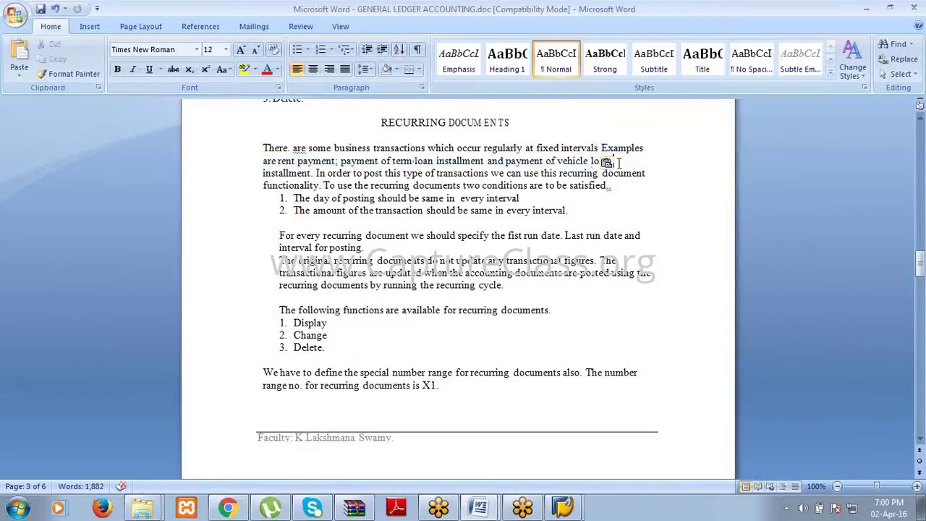
left_click(313, 174)
left_click_drag(313, 174, 632, 183)
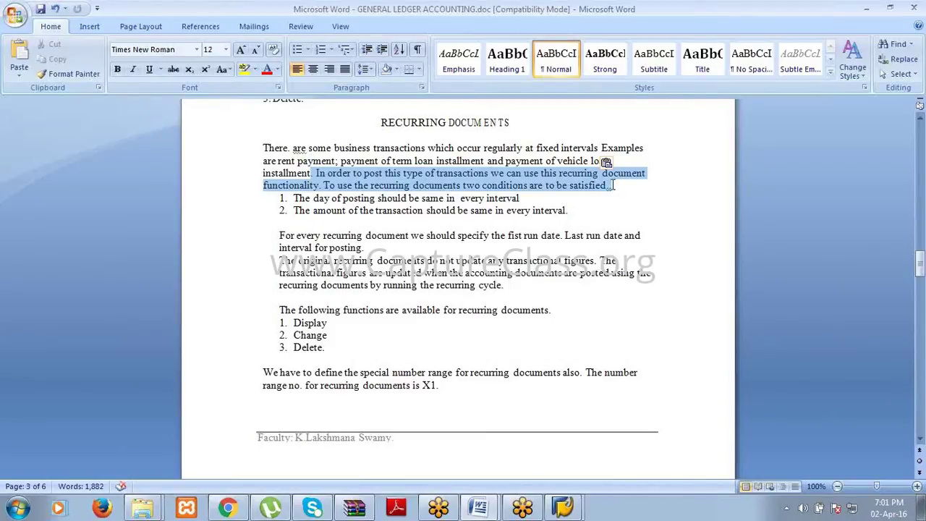
left_click_drag(614, 185, 524, 198)
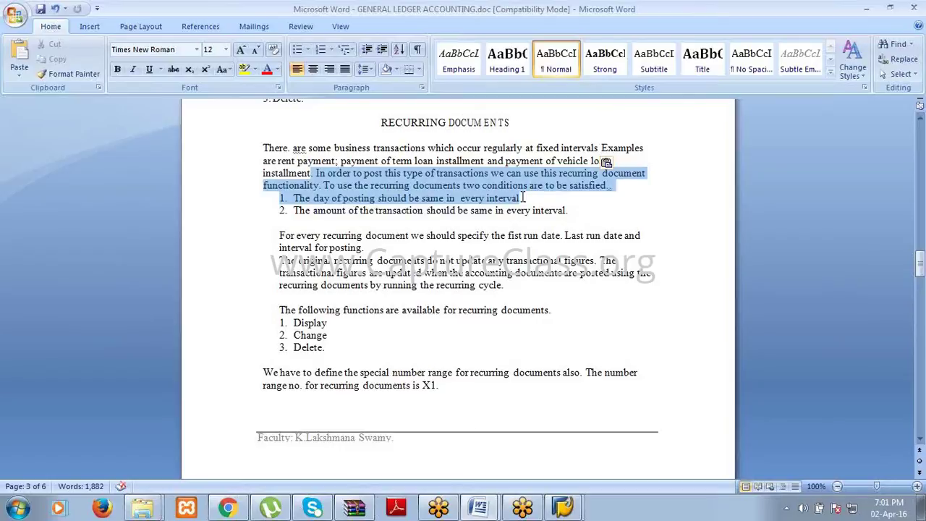
left_click_drag(524, 198, 558, 215)
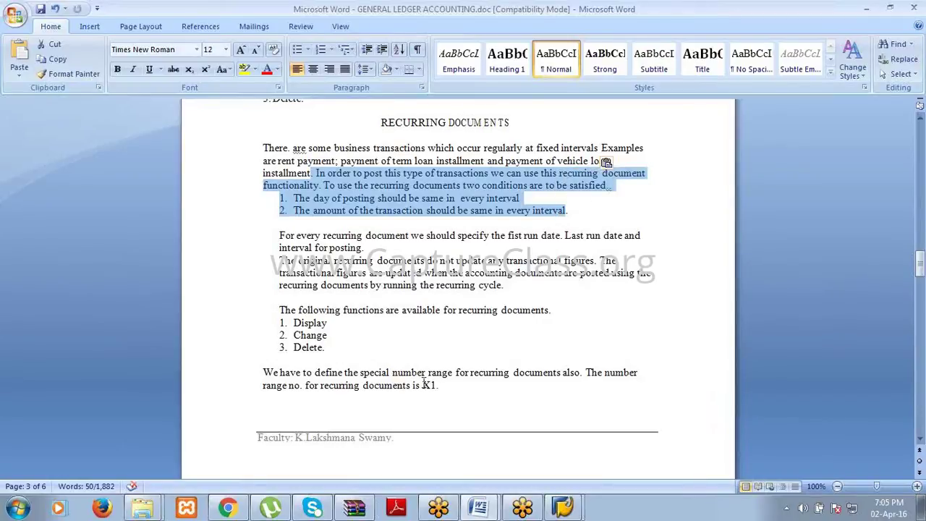
left_click_drag(422, 385, 450, 381)
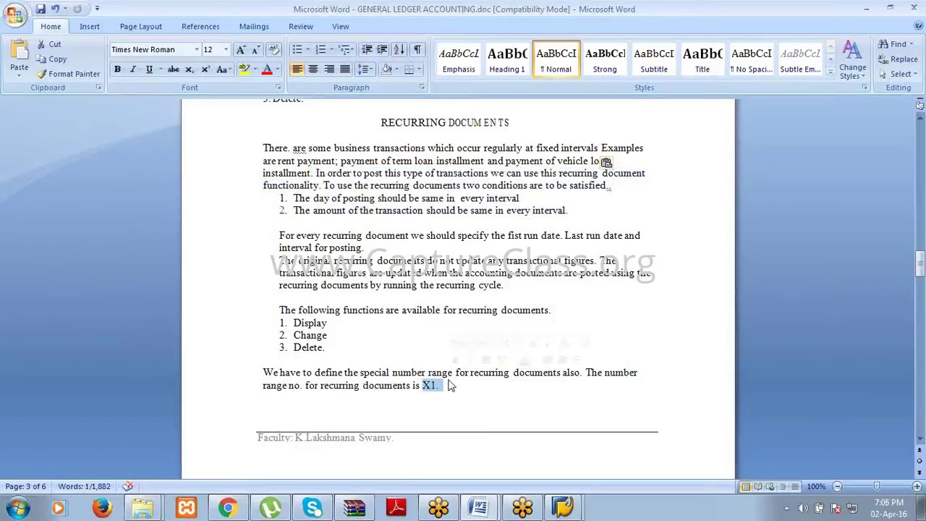
left_click(340, 414)
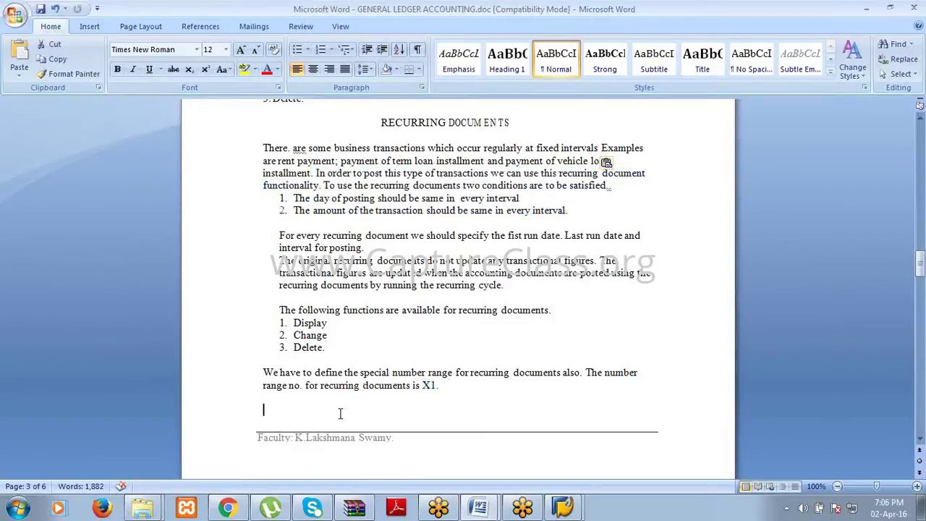
left_click(553, 310)
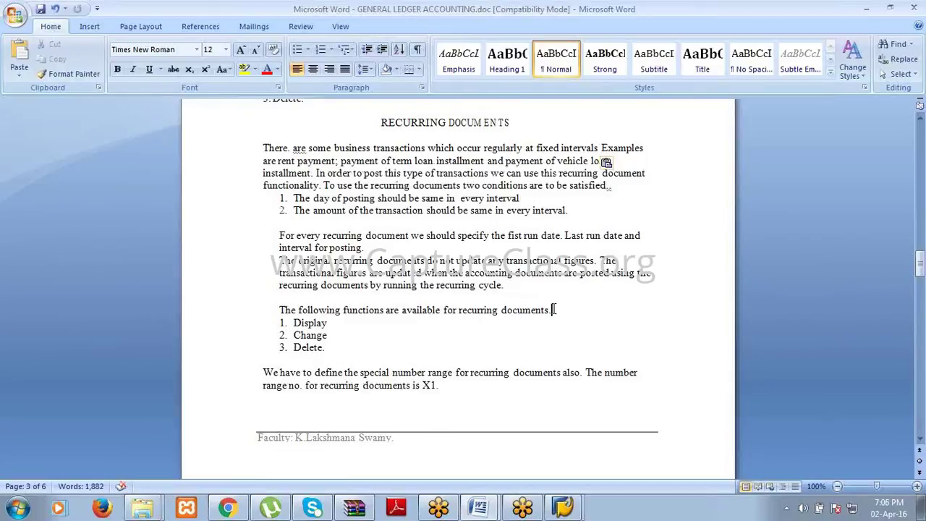
Read the list of functions available for recurring documents in the RECURRING DOCUMENTS notes.
left_click(327, 324)
left_click(330, 335)
left_click(326, 348)
left_click(432, 359)
Create a new Word document and write the notice "10 mins. break" at font size 36.
left_click(18, 508)
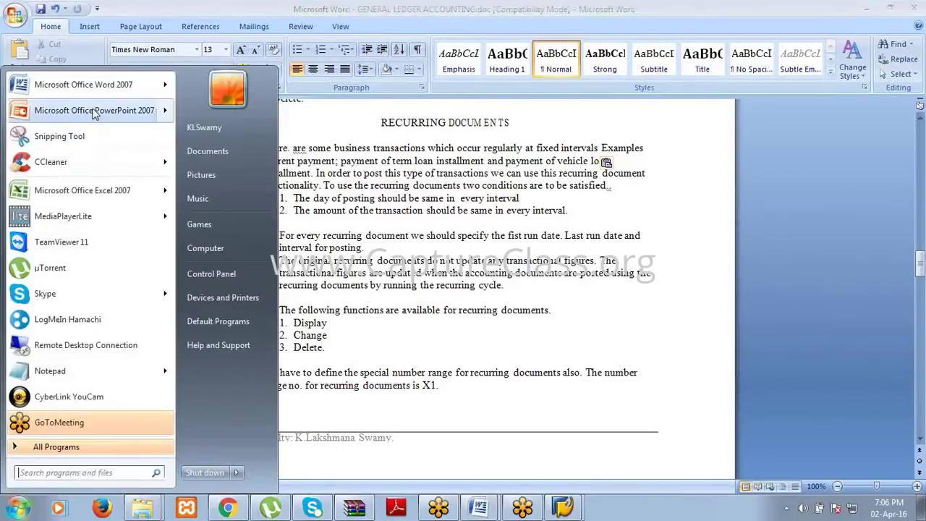
left_click(88, 85)
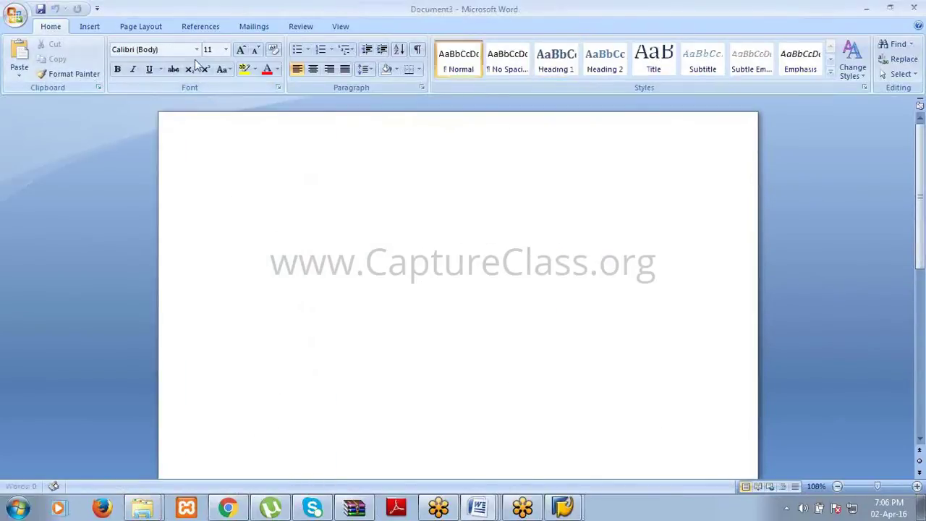
left_click(227, 50)
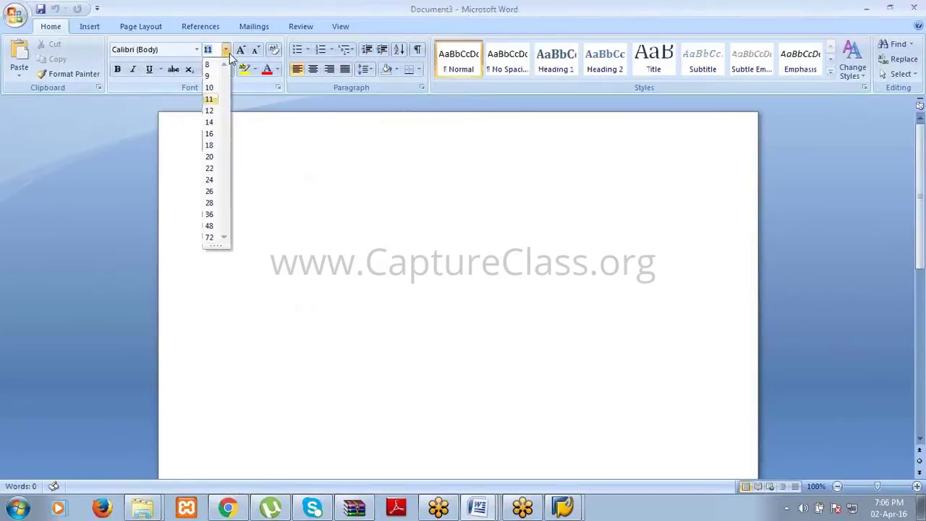
left_click(209, 216)
type("10")
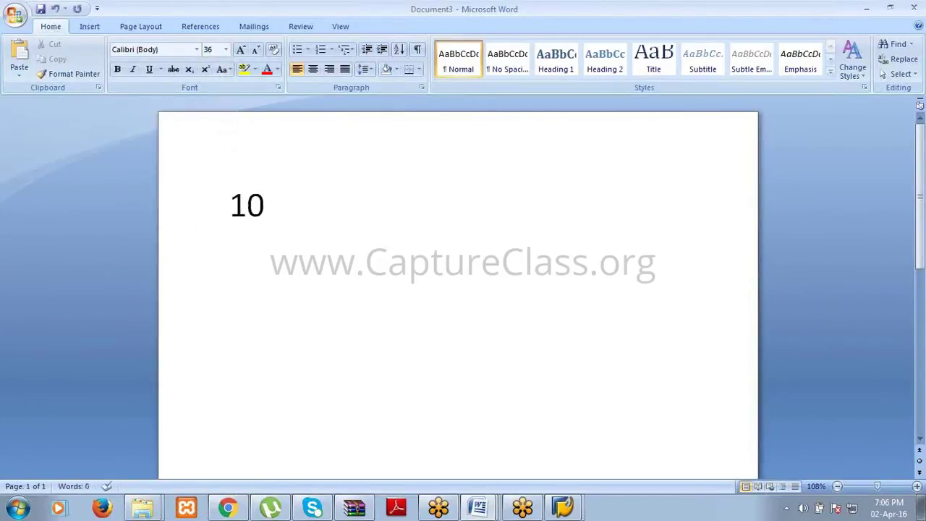
type(" mins. break")
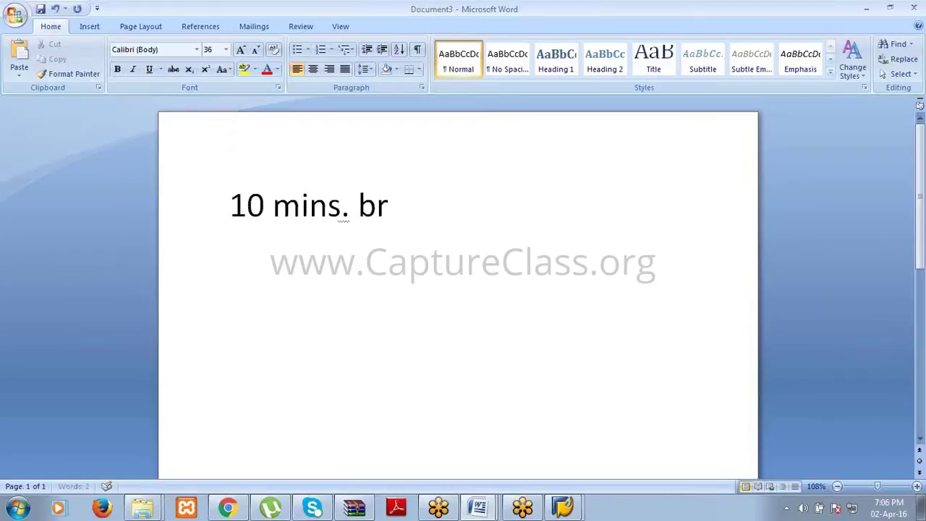
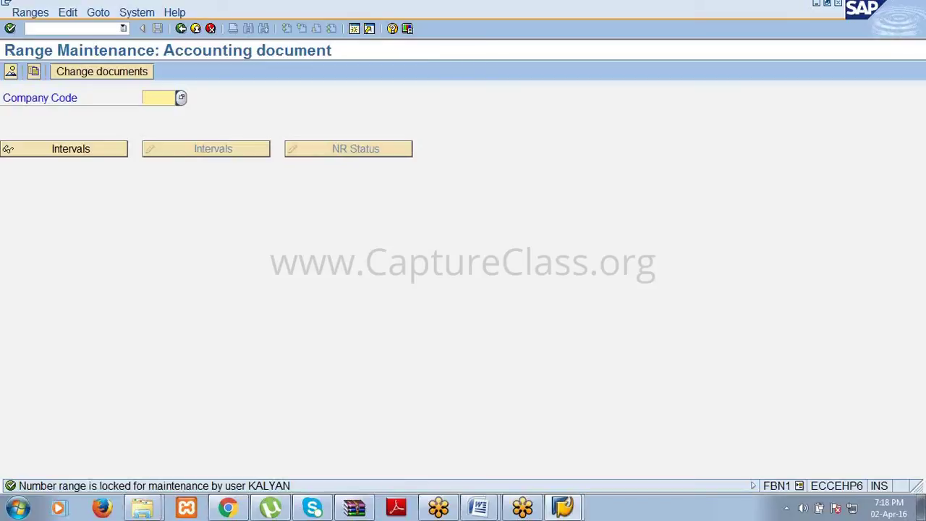
type("3699")
left_click(563, 506)
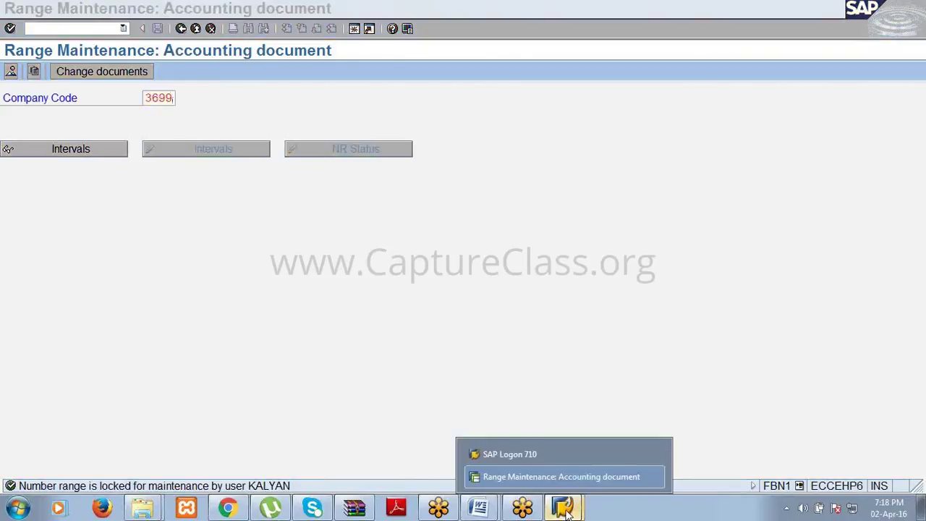
left_click(560, 475)
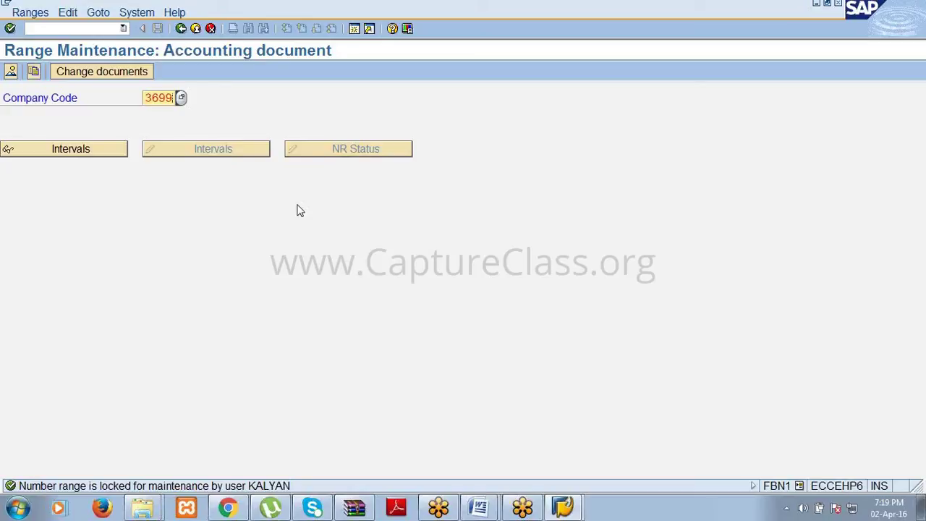
left_click(181, 28)
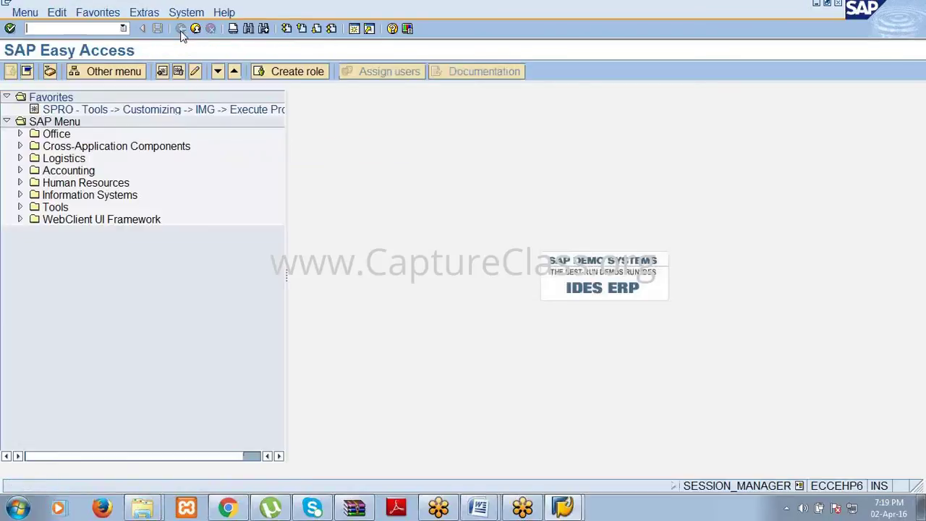
Reopen number range maintenance for accounting documents (FBN1) and open the intervals of company code 3699 for changing.
left_click(124, 29)
left_click(114, 44)
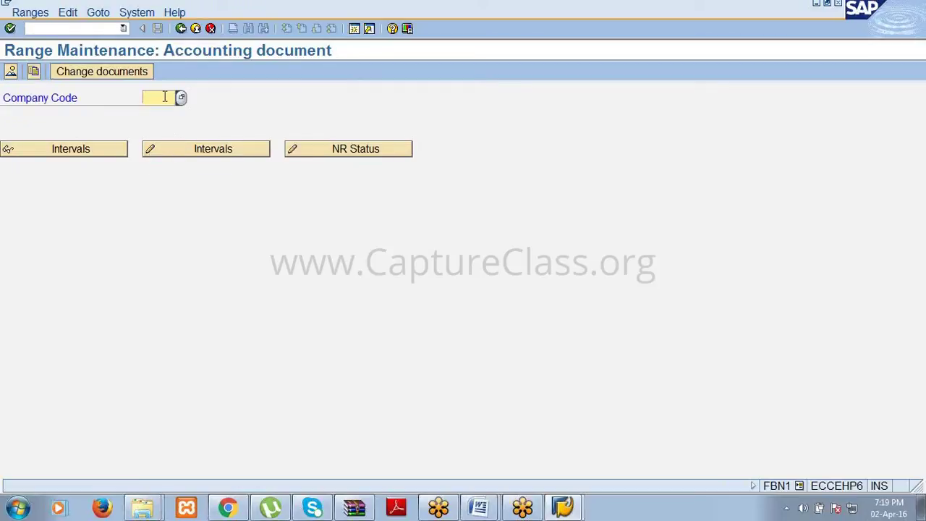
type("3699")
left_click(187, 152)
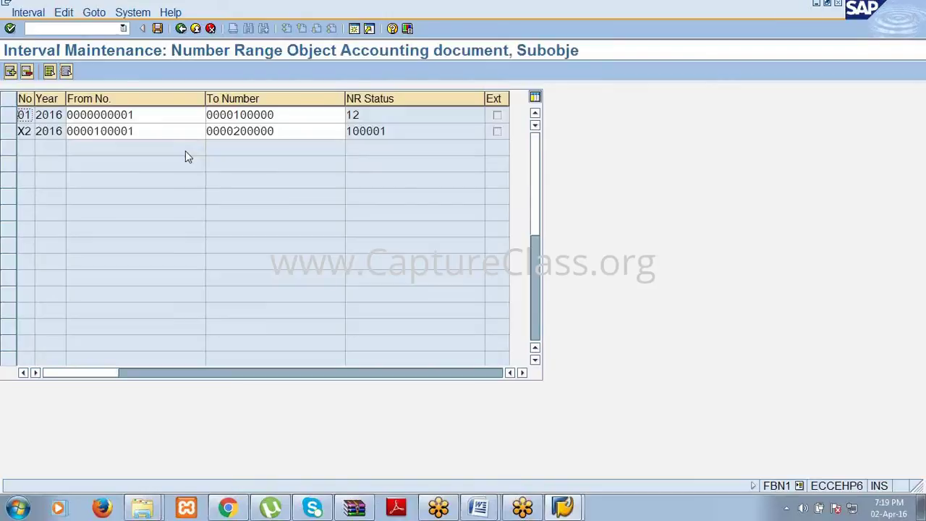
Insert number range interval X1 for year 2016, from number 200001 to number 300000.
left_click(11, 71)
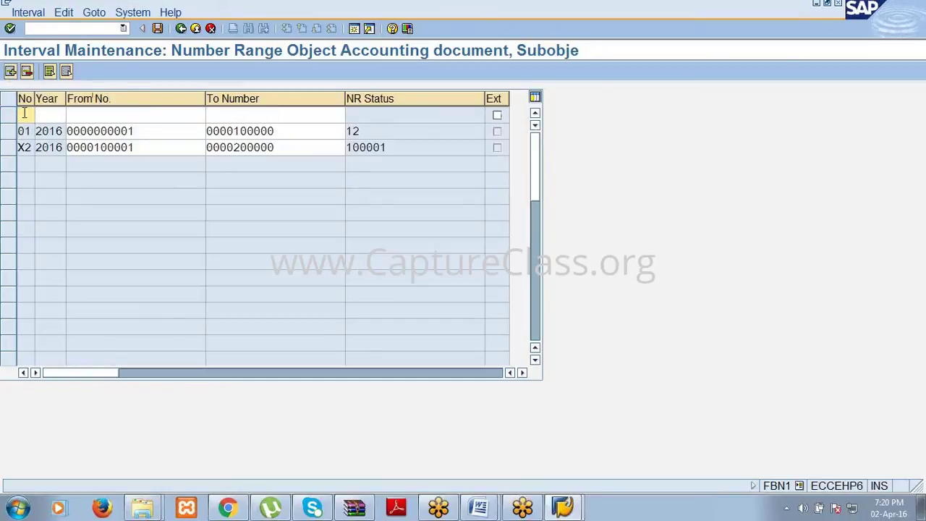
type("X1")
key("Tab")
type("20")
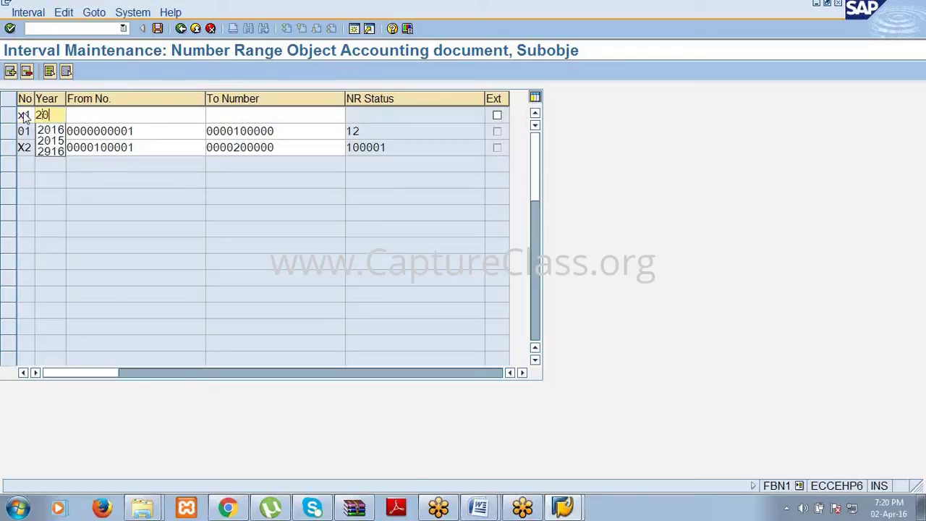
type("16")
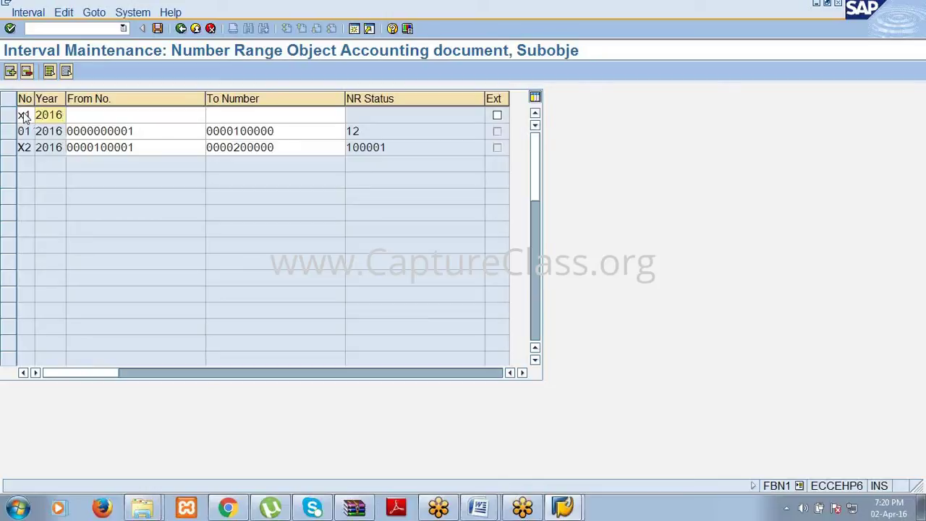
key("Tab")
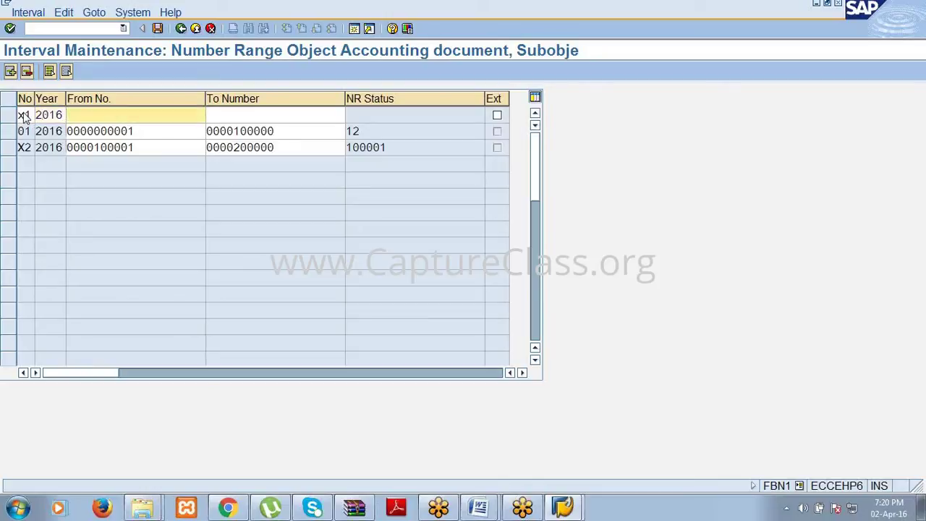
type("20000")
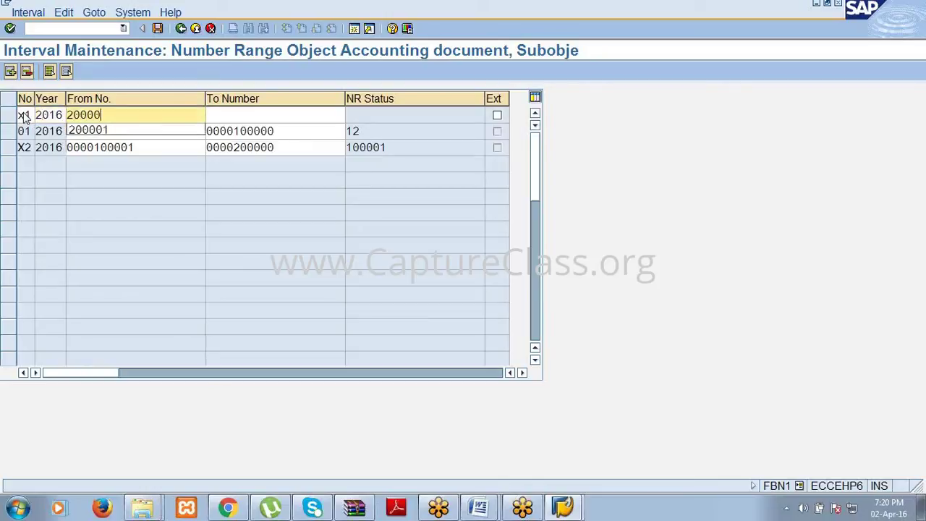
type("1")
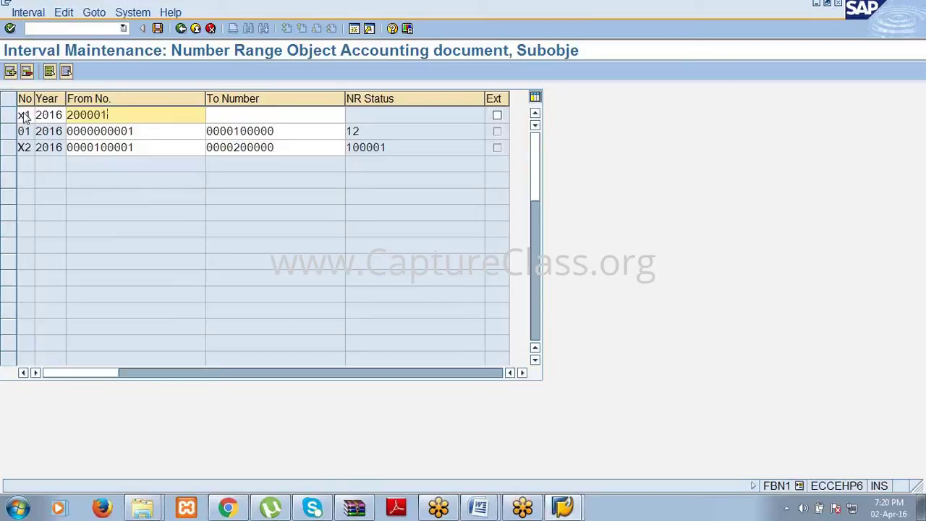
key("Tab")
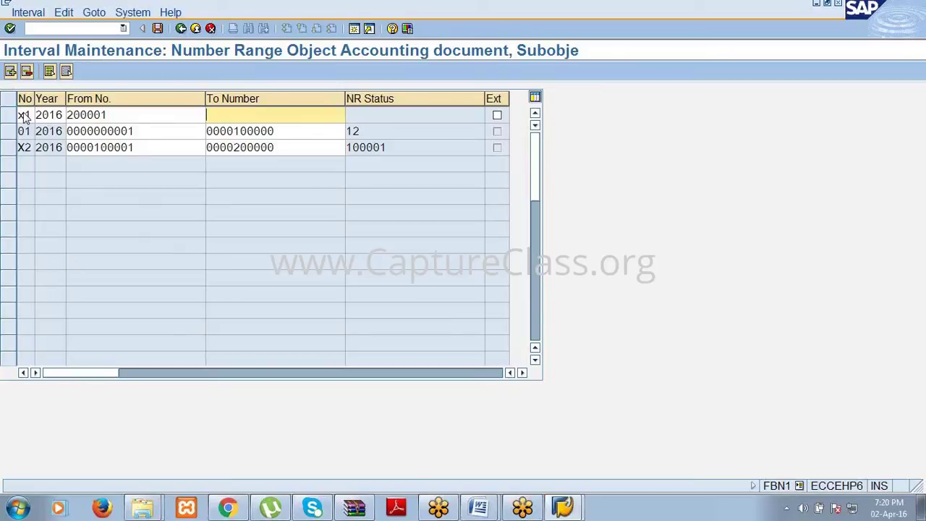
type("300000")
Save the new X1 number range interval and acknowledge the transport notice.
key("ctrl+s")
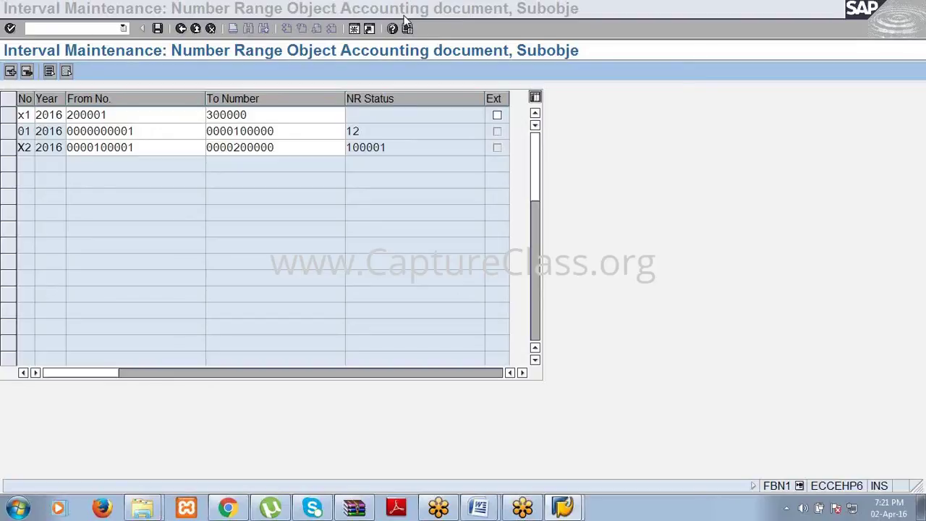
left_click(257, 110)
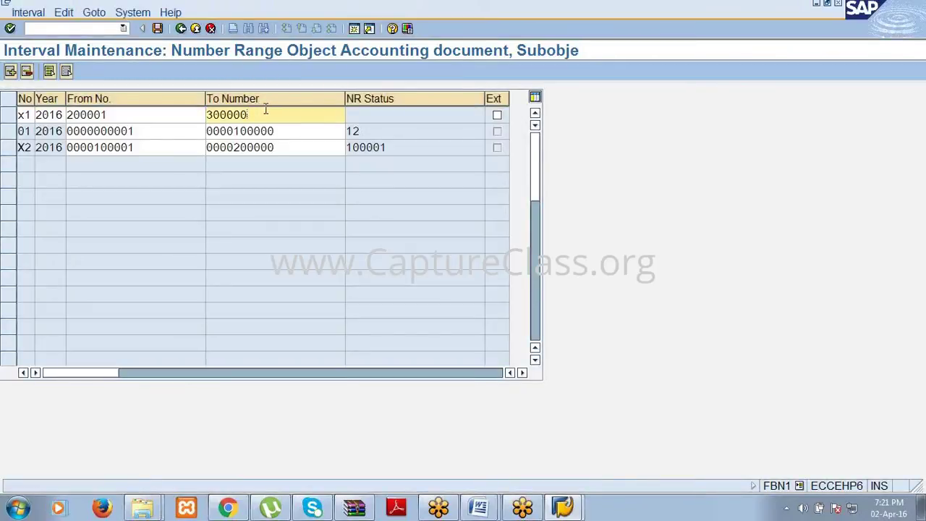
key("Return")
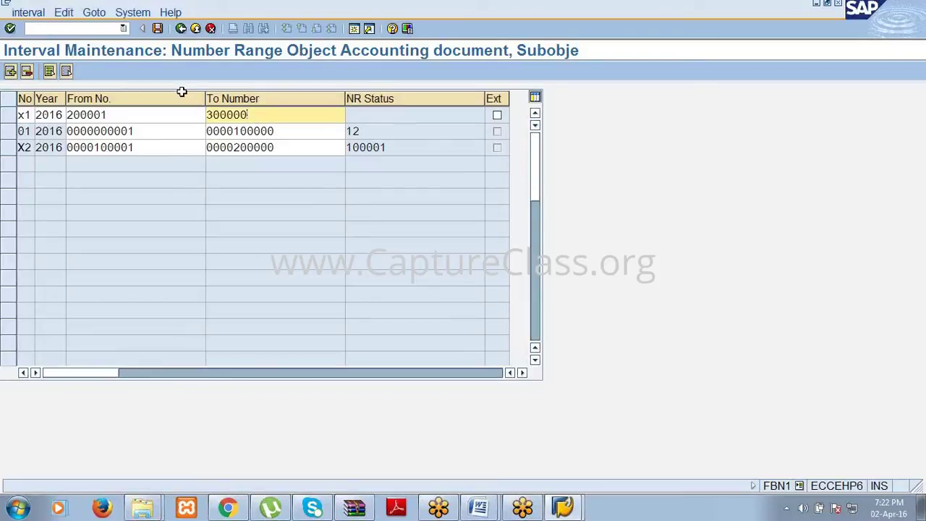
left_click(157, 29)
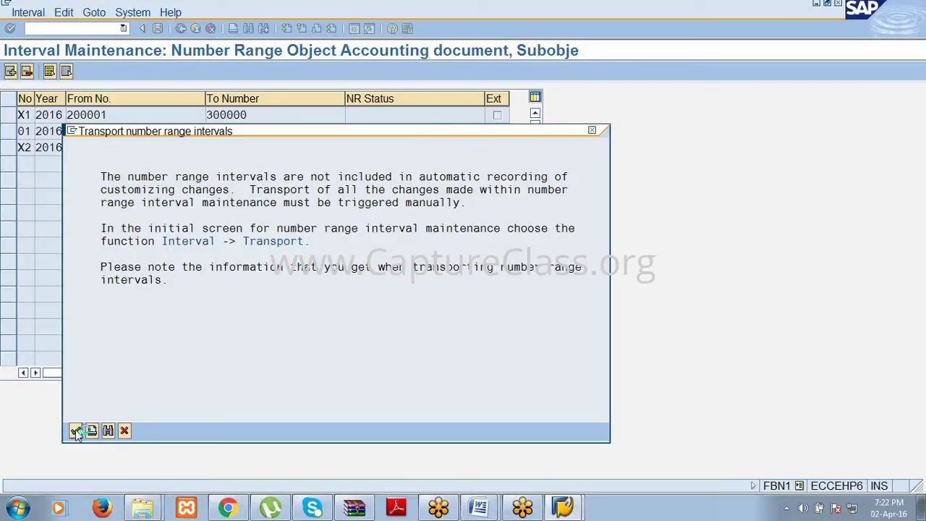
left_click(75, 431)
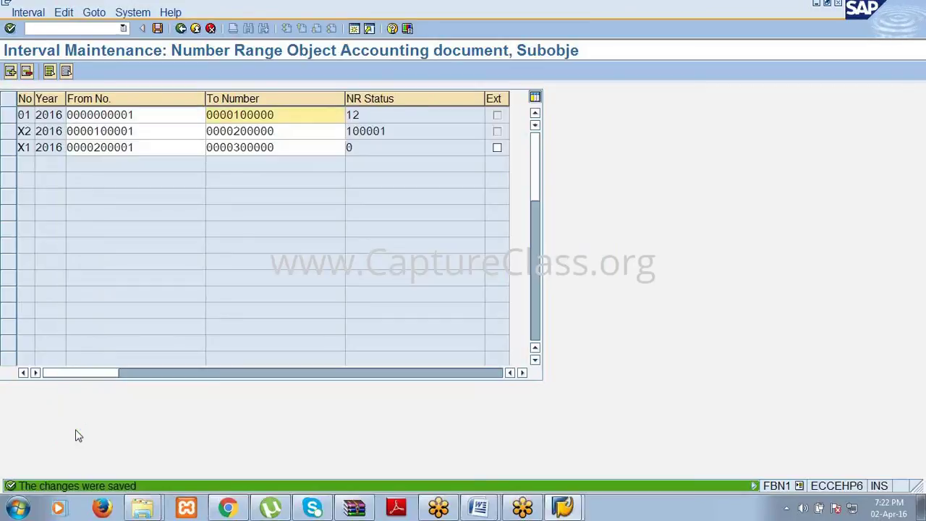
Switch to GENERAL LEDGER.doc in Word and review Step 2 on creating a recurring document, including its transaction code.
left_click(478, 509)
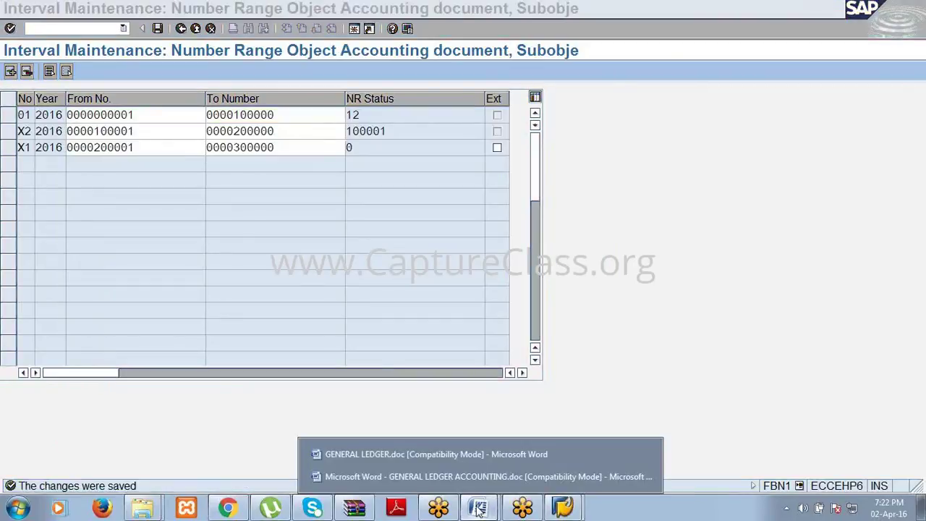
left_click(453, 453)
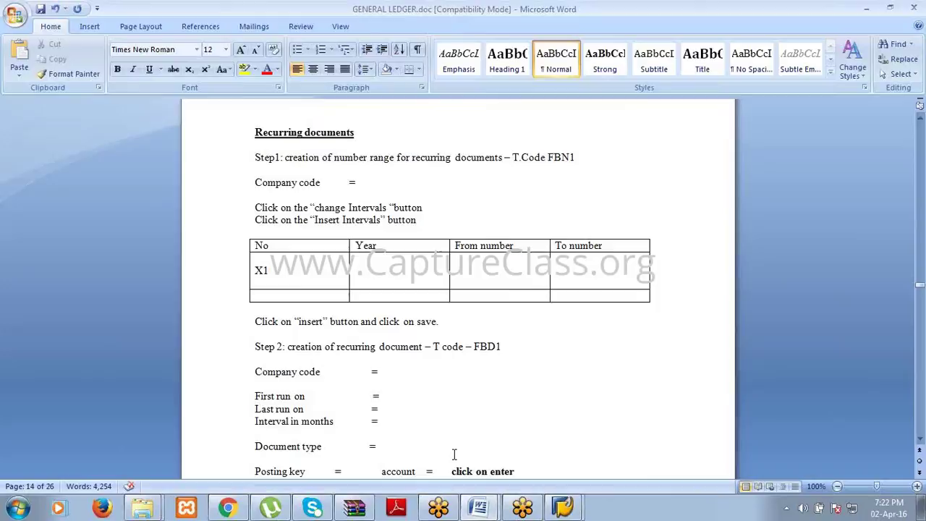
scroll(921, 442, "down", 3)
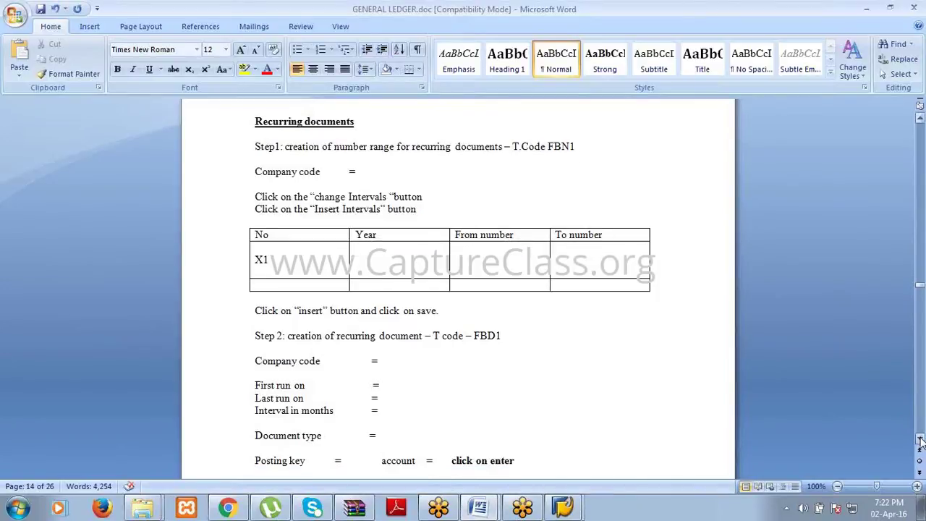
scroll(921, 441, "down", 2)
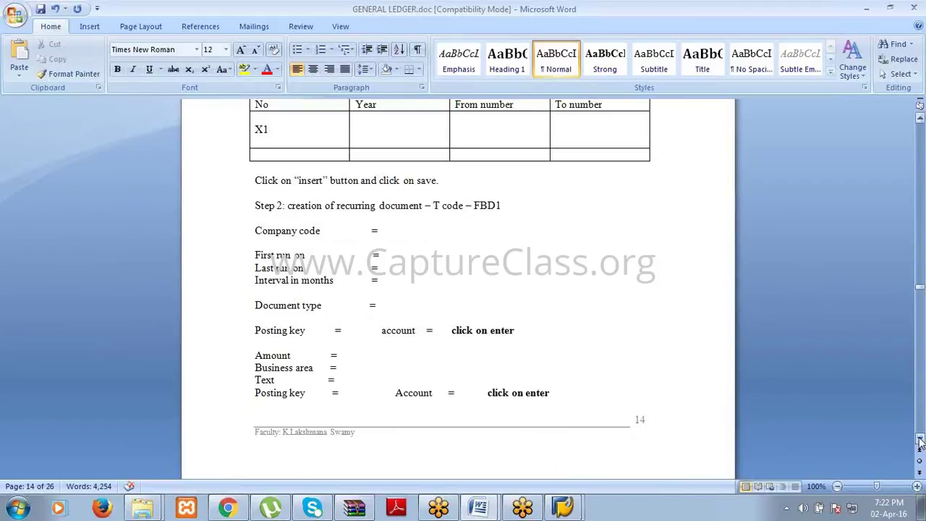
left_click(506, 207)
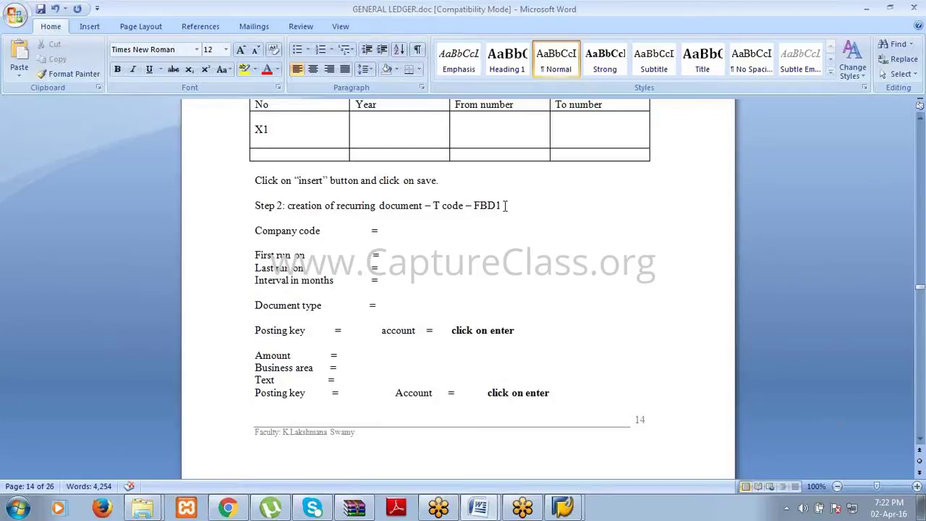
Return to SAP and start transaction FBD1 for entering a recurring document.
left_click(866, 8)
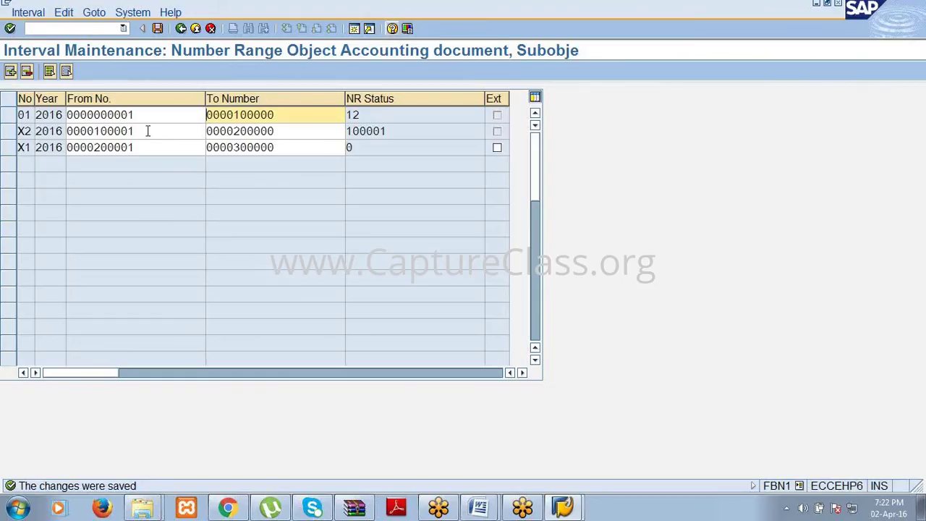
left_click(79, 28)
type("/nfbd1")
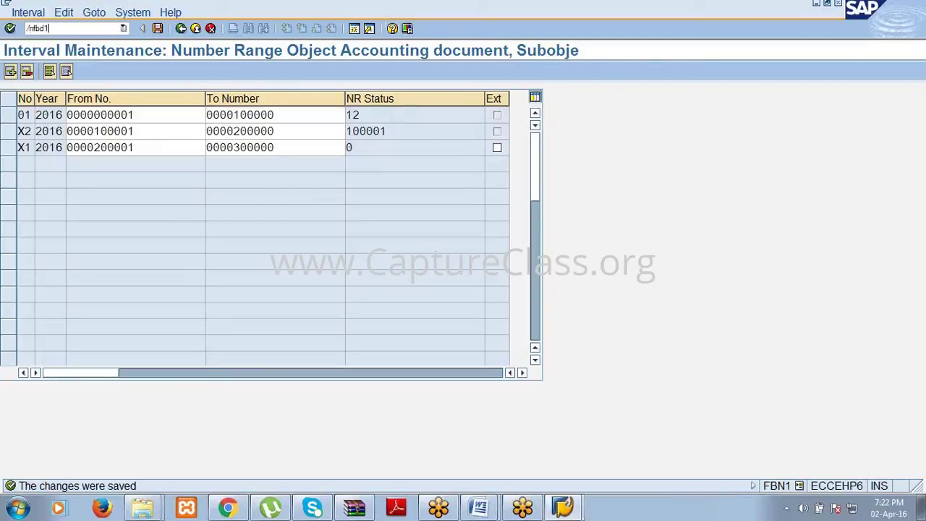
key("Return")
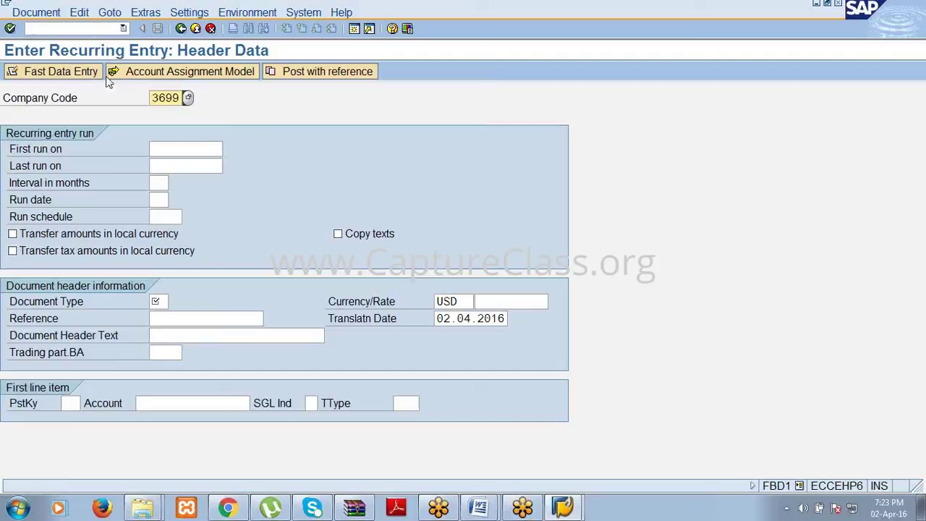
Set the recurring entry's first run date to 1.1.2016 and its last run date to 31.12.9999.
left_click(161, 149)
type("1.1.2016")
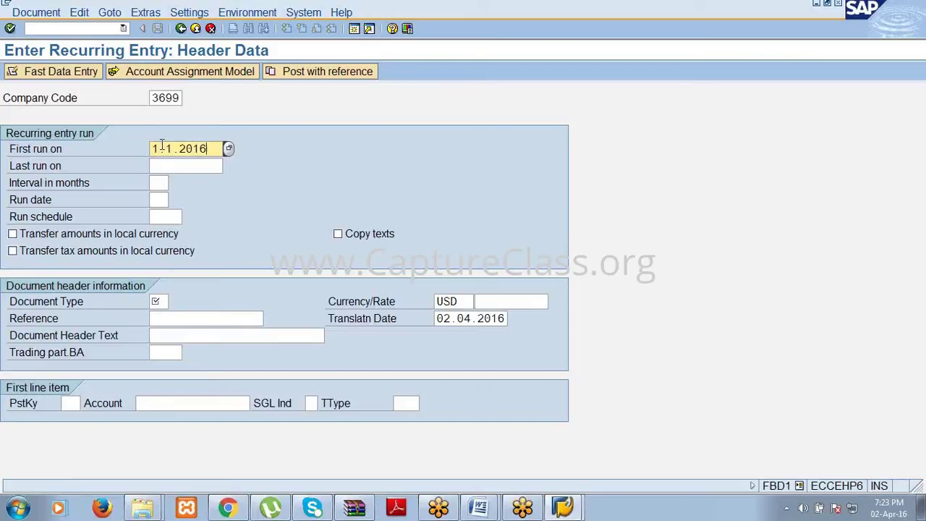
left_click(163, 165)
type("31")
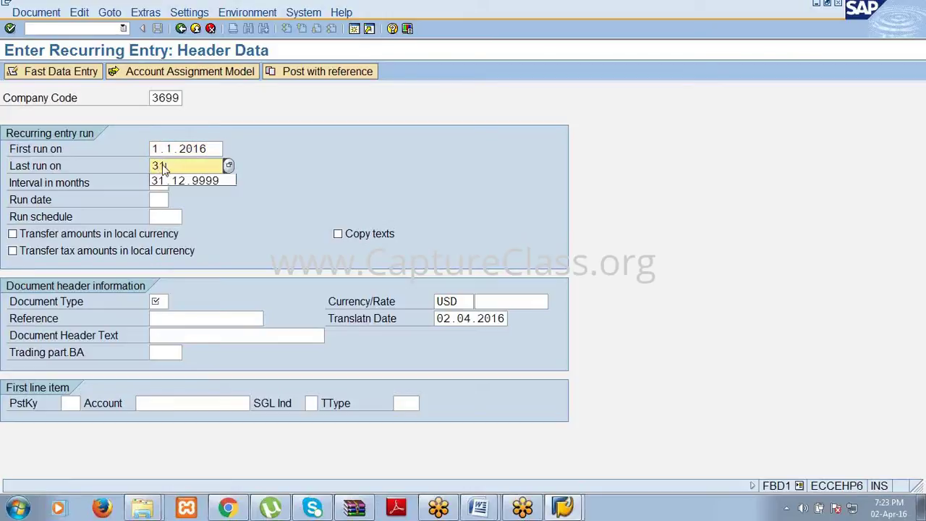
key("Down")
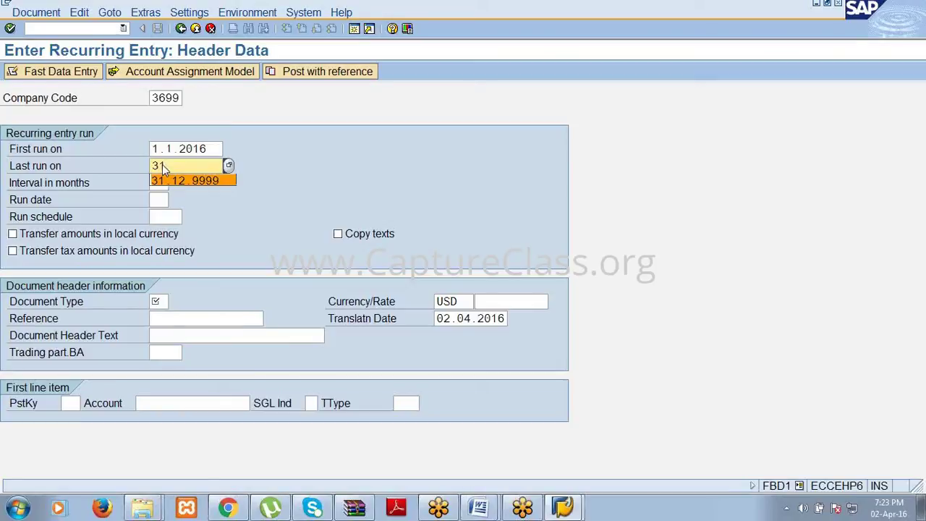
key("Return")
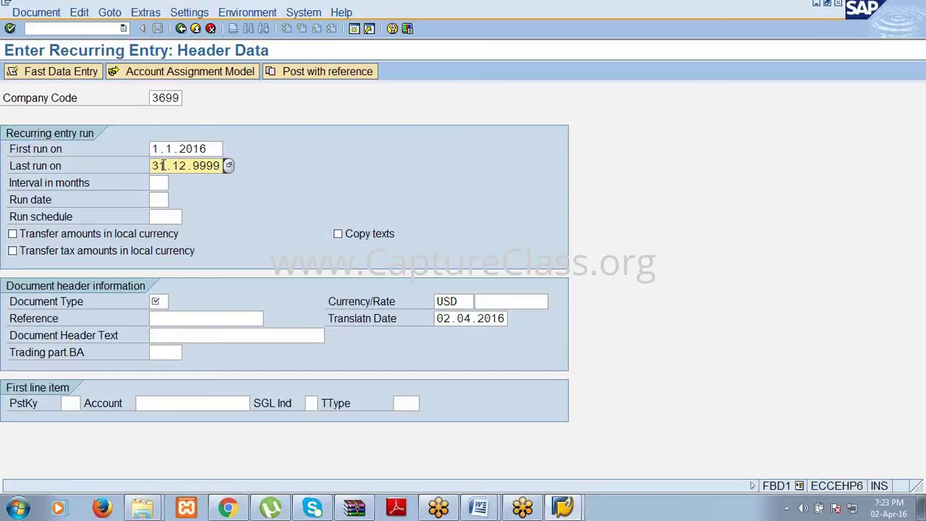
Change the year of the last run date so it reads 31.12.2020.
key("BackSpace")
key("BackSpace")
key("BackSpace")
key("BackSpace")
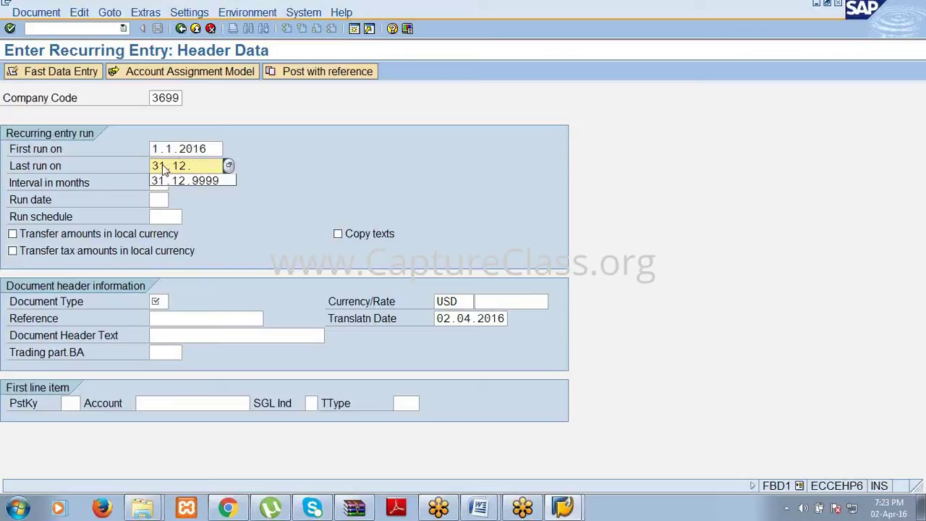
type("2020")
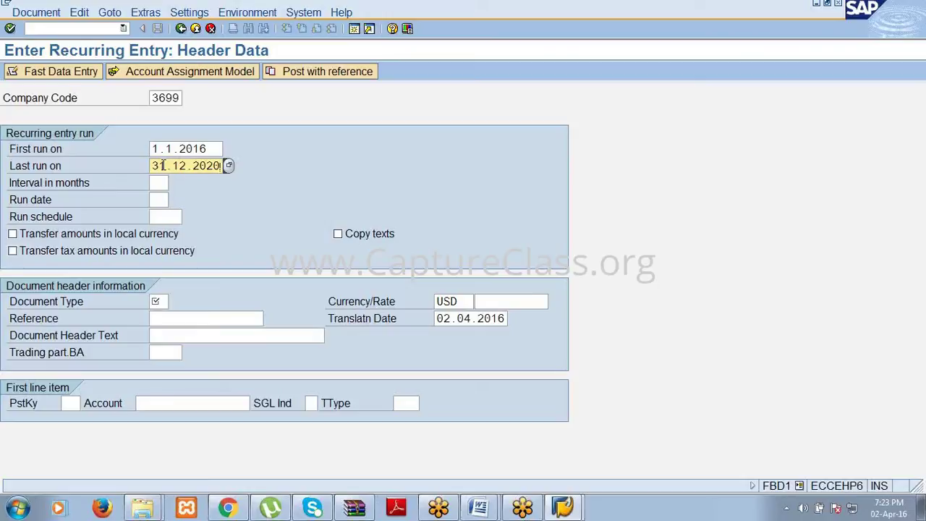
Set the last run date back to 31.12.9999.
key("BackSpace")
key("BackSpace")
key("BackSpace")
key("BackSpace")
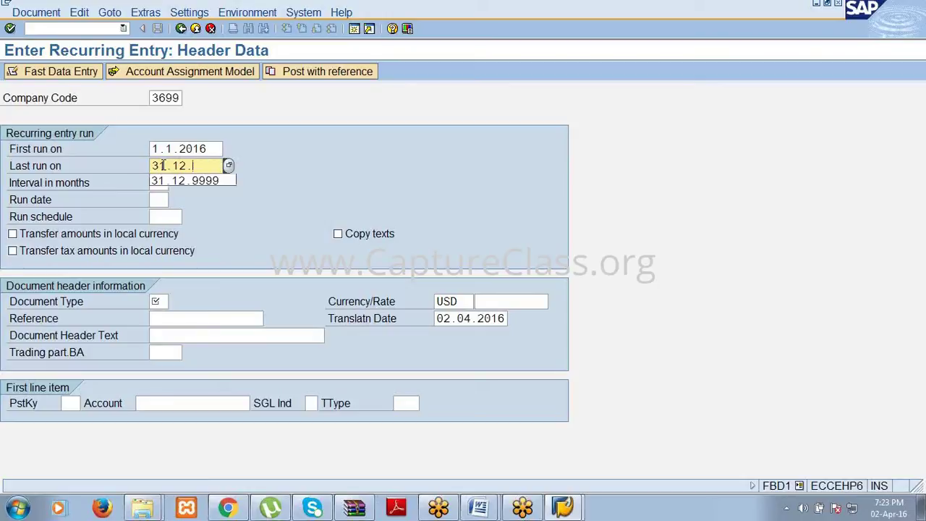
key("Down")
key("Return")
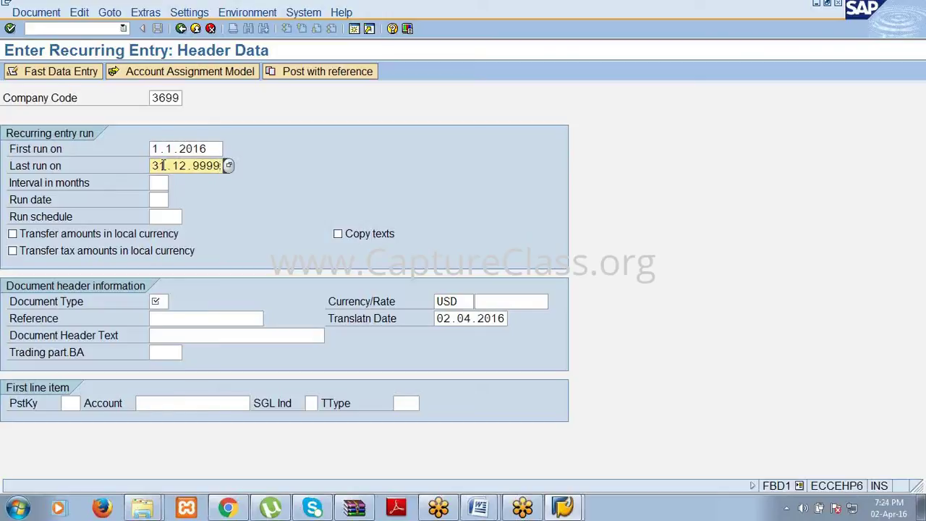
Examine the run frequencies offered for the interval in months, and close the list without choosing one.
left_click(162, 181)
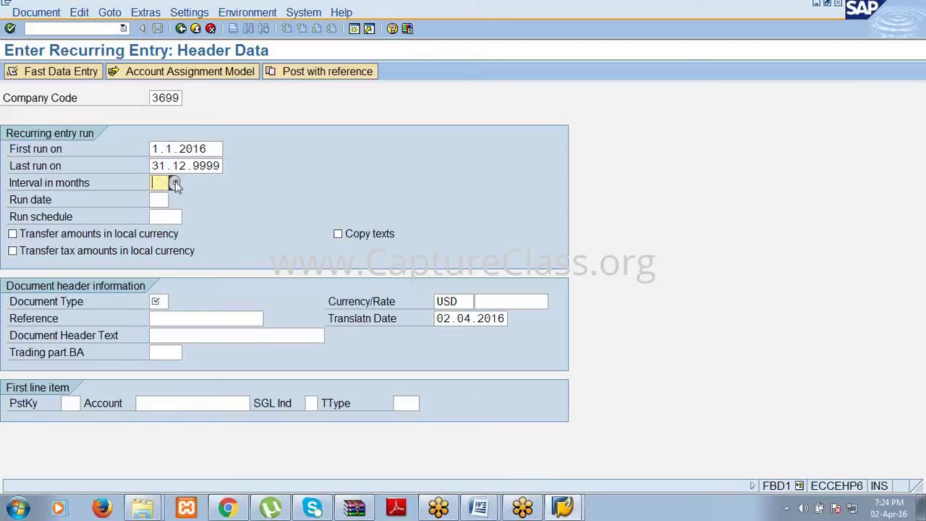
left_click(175, 183)
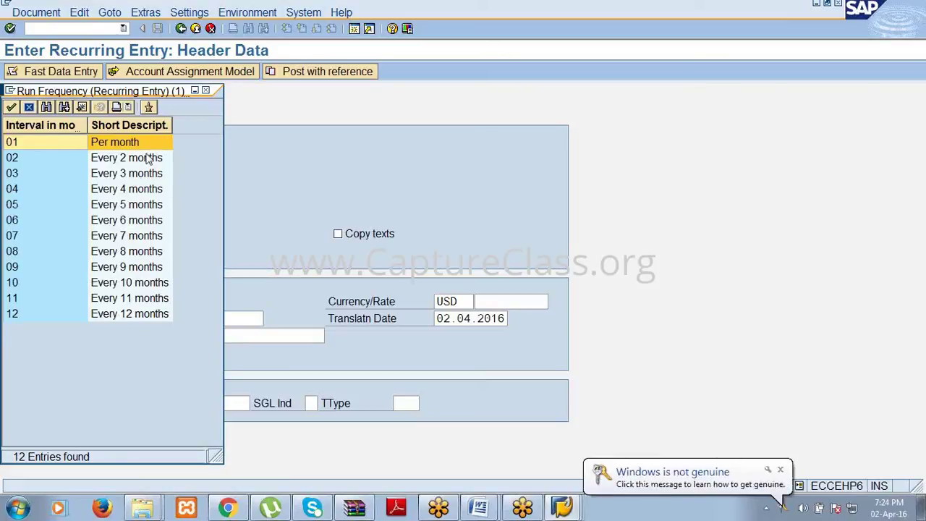
left_click(123, 159)
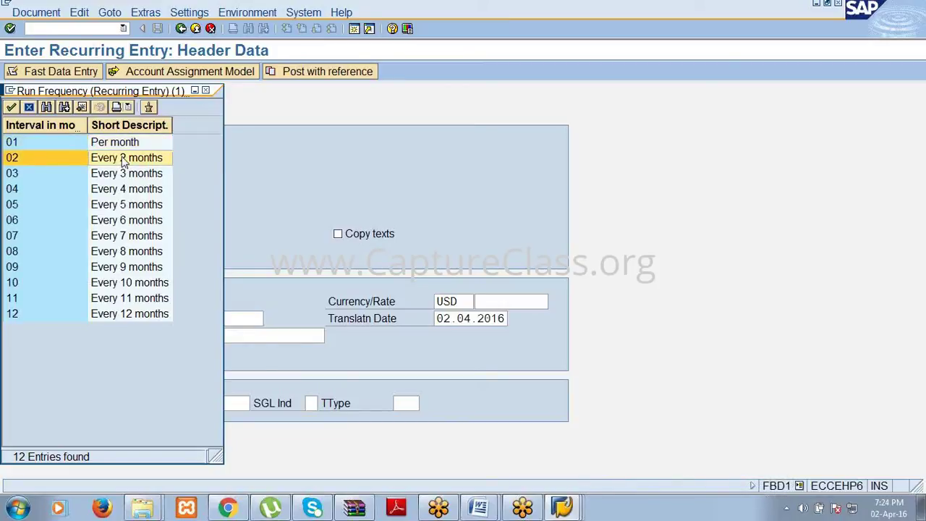
left_click(124, 178)
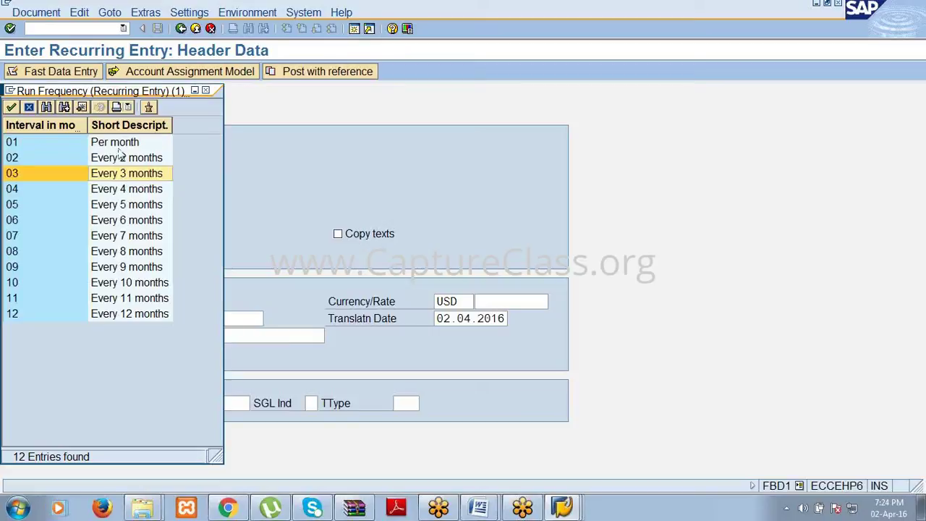
left_click(120, 144)
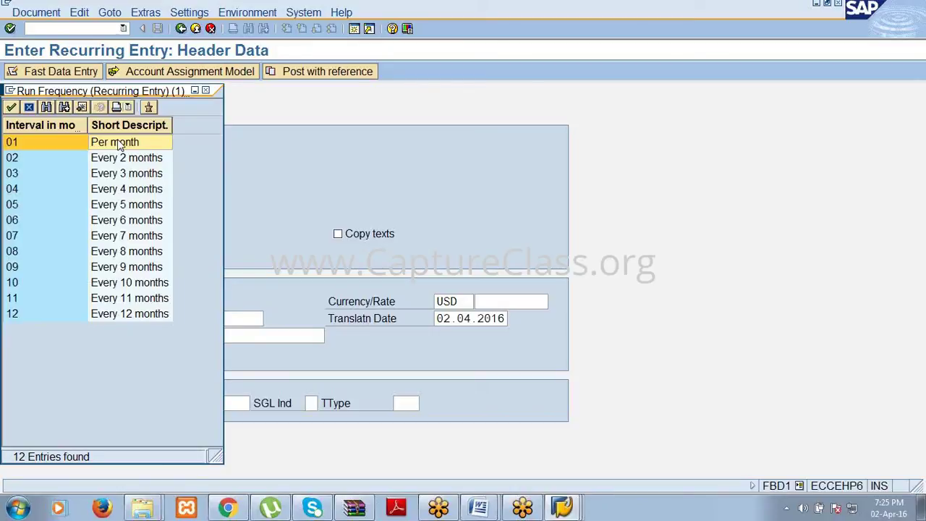
left_click(120, 158)
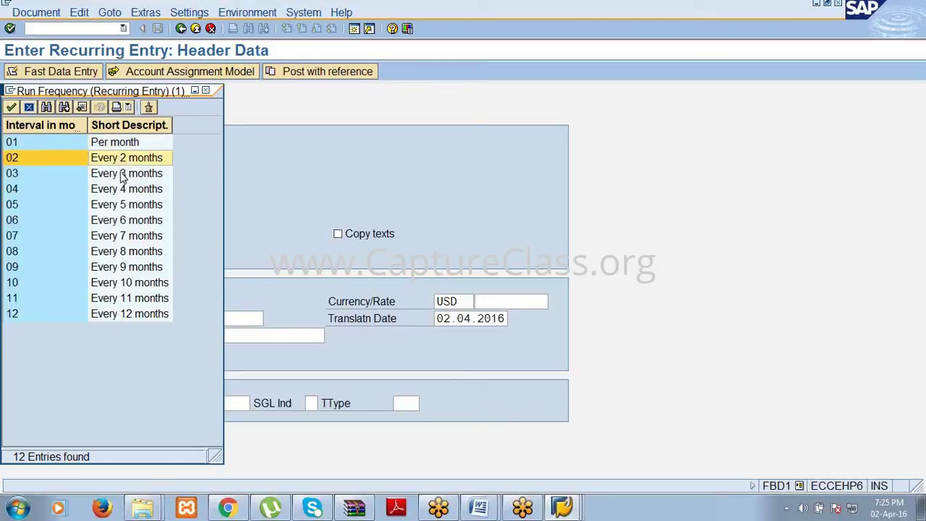
left_click(122, 175)
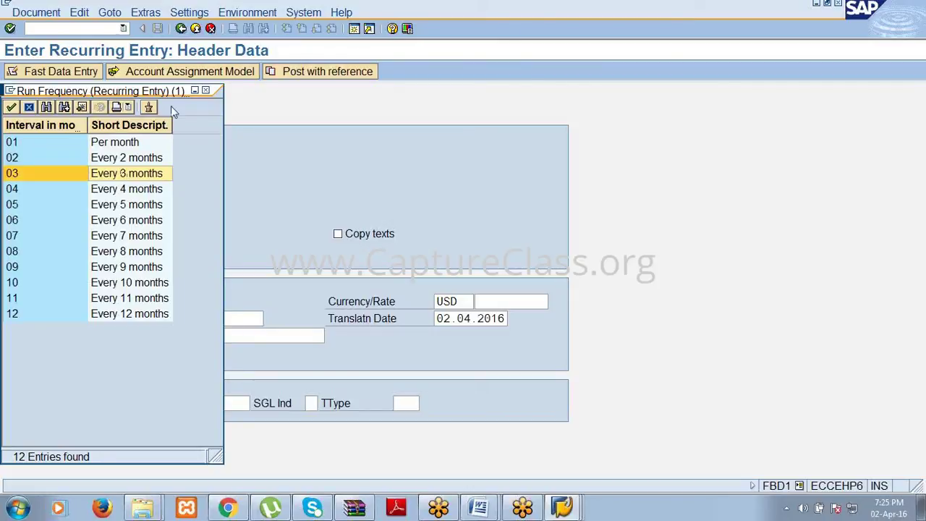
left_click(206, 91)
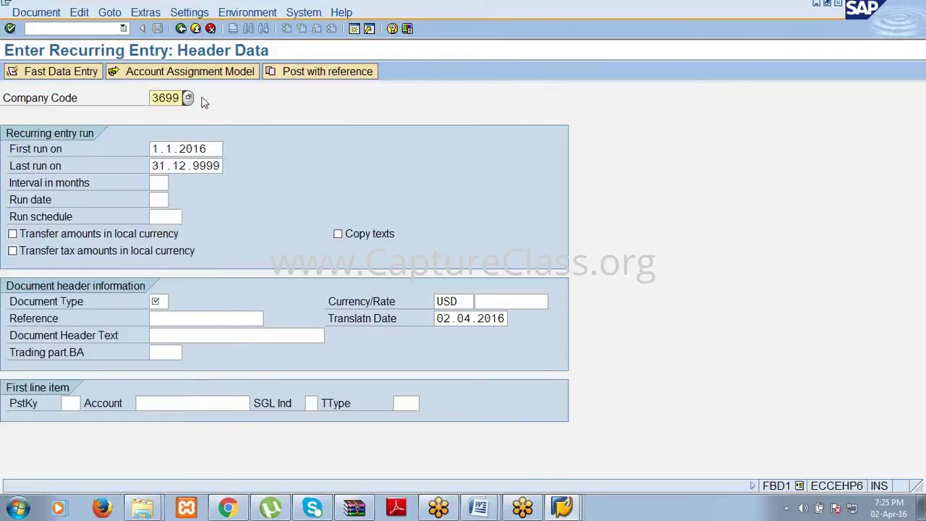
Set the interval in months to 01 (per month) and the document type to SA.
left_click(160, 182)
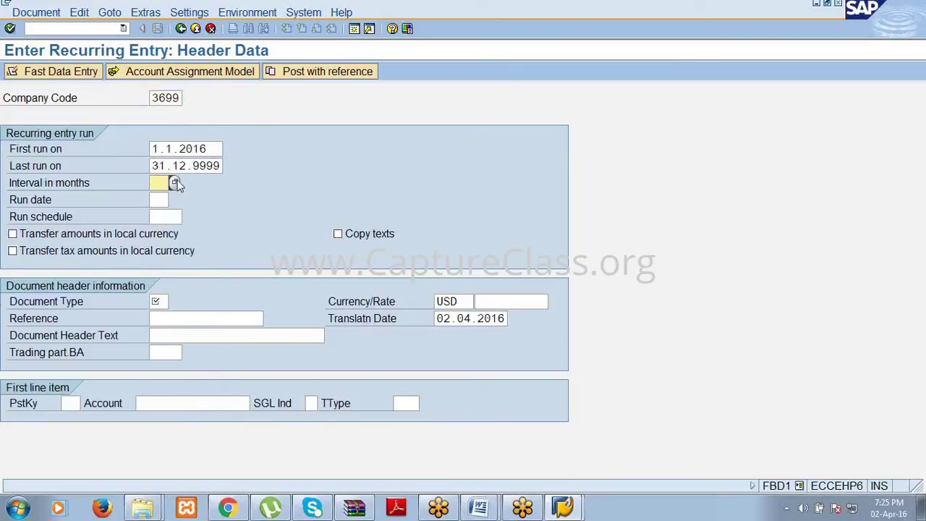
left_click(178, 182)
double_click(118, 148)
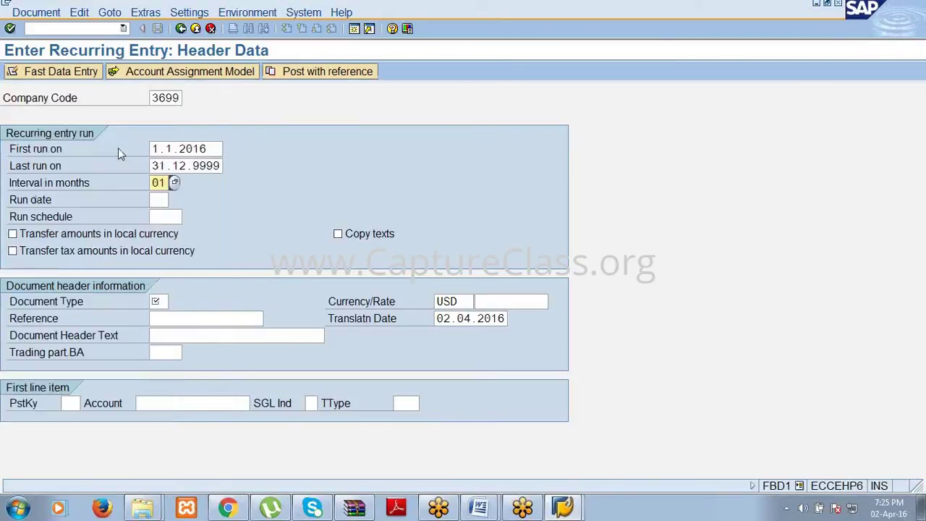
left_click(165, 302)
type("sa")
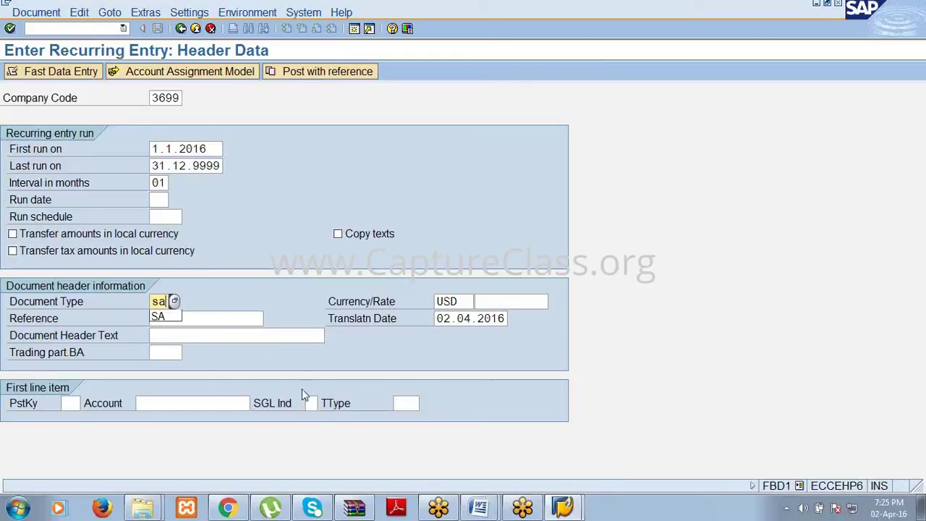
left_click(293, 350)
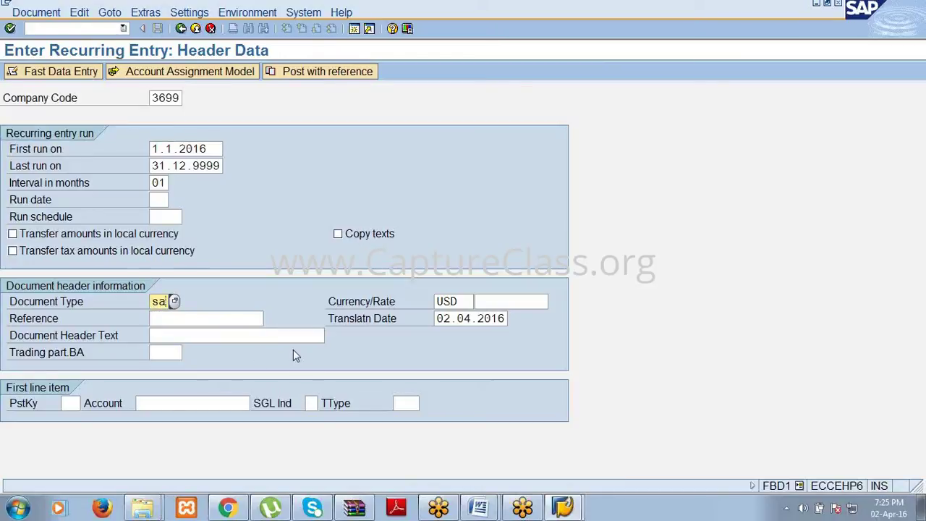
Enter posting key 40 with G/L account 400300 as the first line item and proceed past the warning to its item details.
left_click(71, 403)
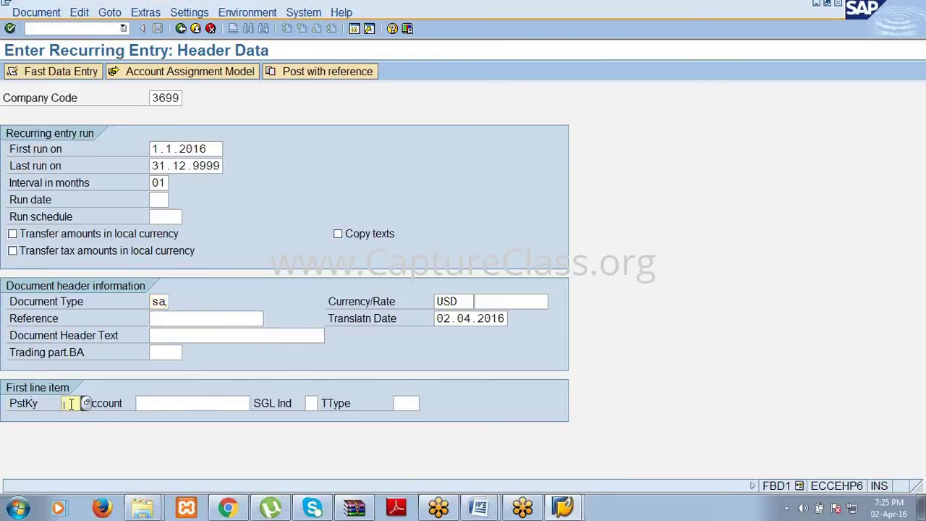
type("40")
key("Tab")
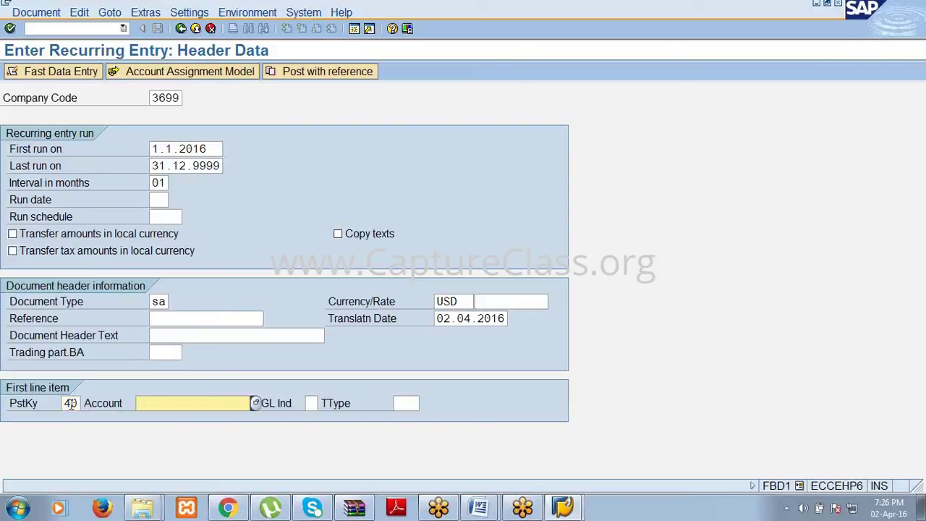
type("400300")
key("Return")
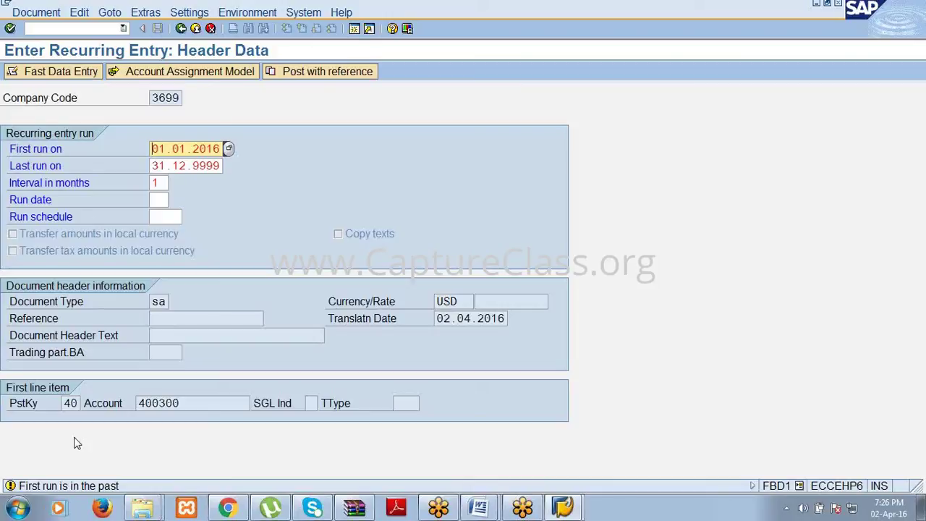
key("Return")
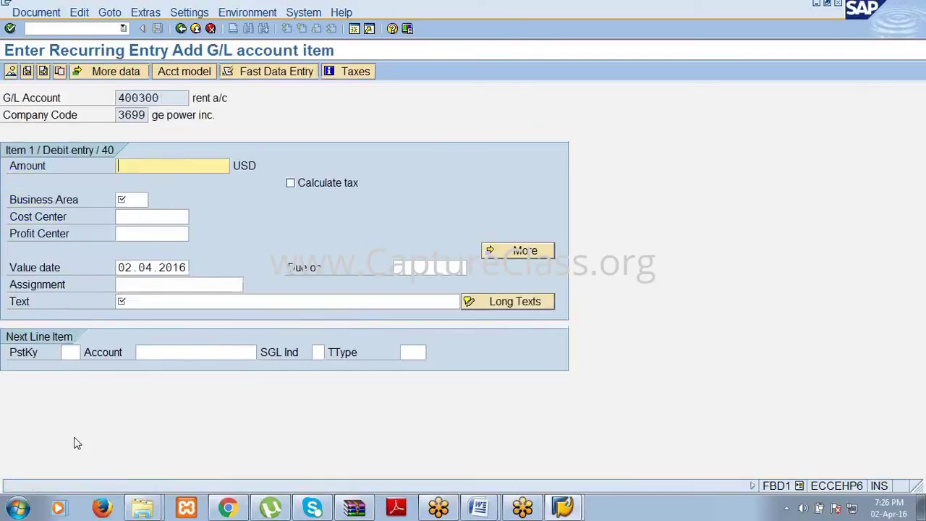
Fill in the rent debit item with amount 10000, business area 3699 and text "being rent paid".
type("10000")
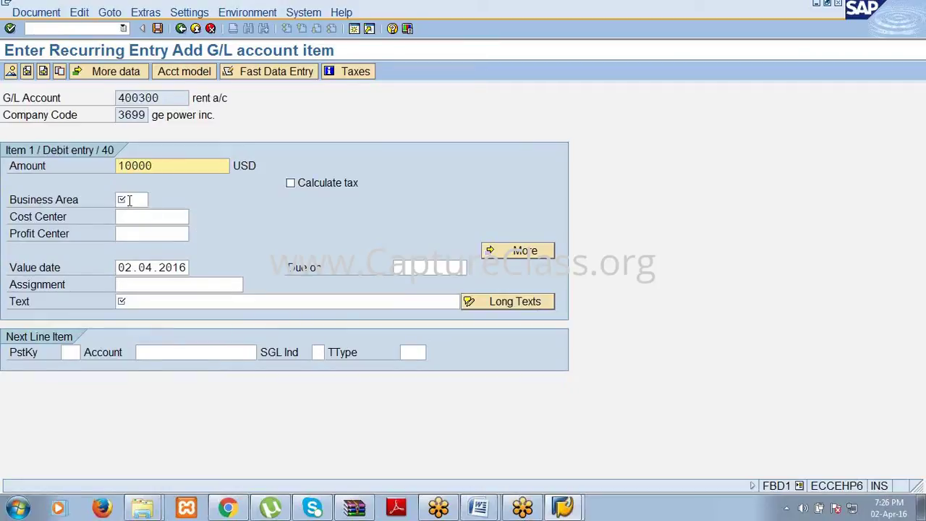
left_click(132, 198)
type("3699")
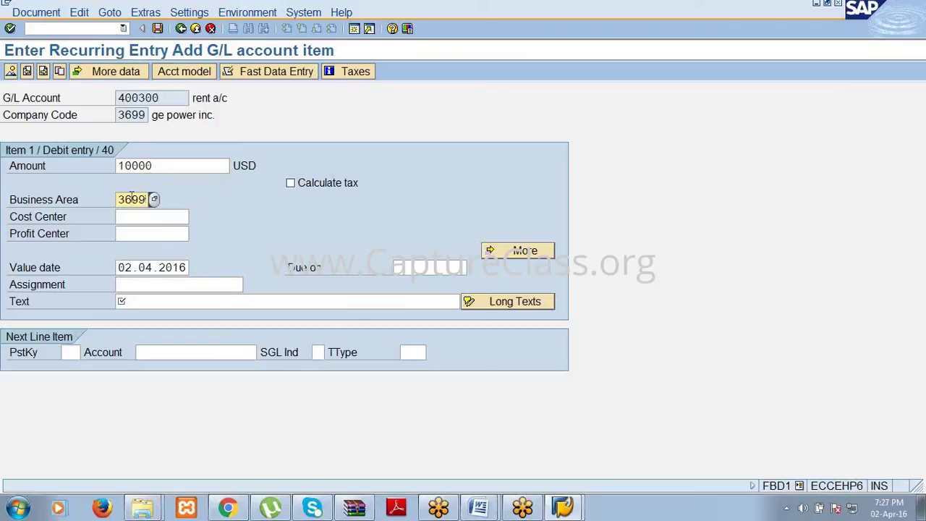
left_click(152, 301)
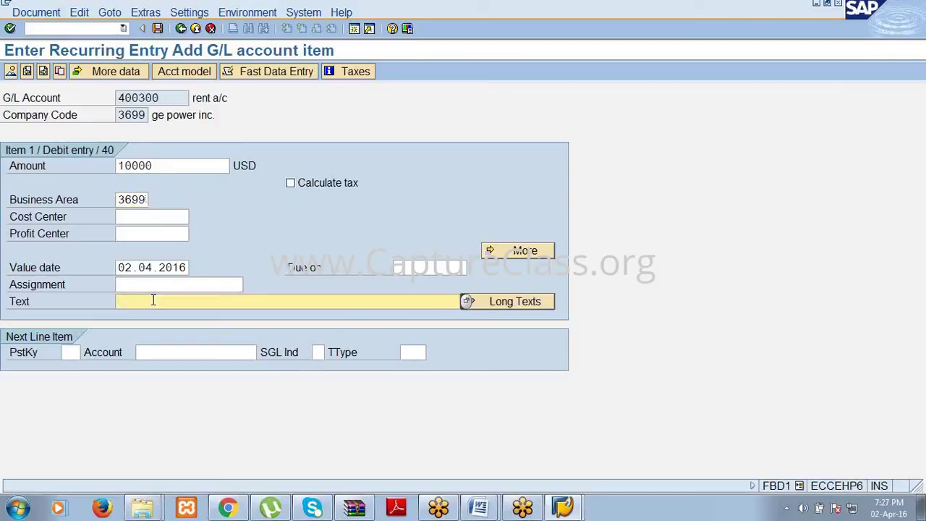
type("being rent")
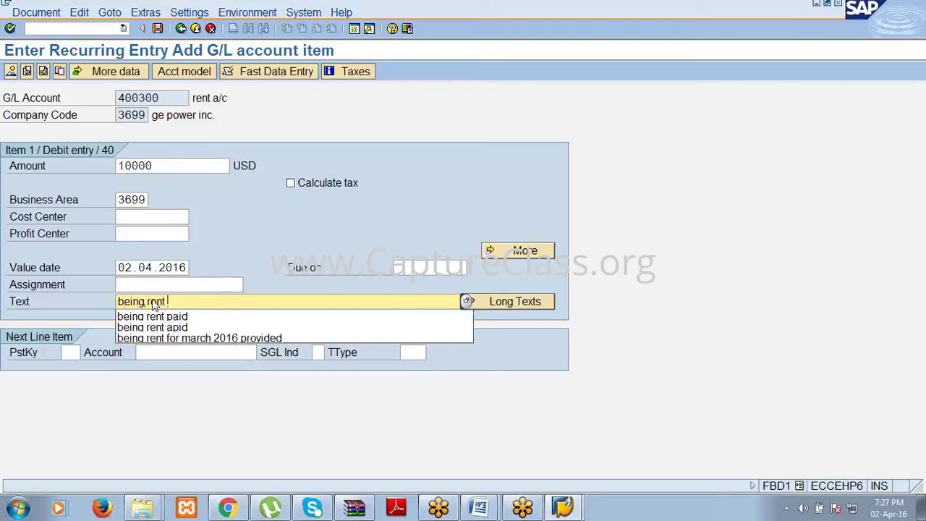
key("Down")
key("Return")
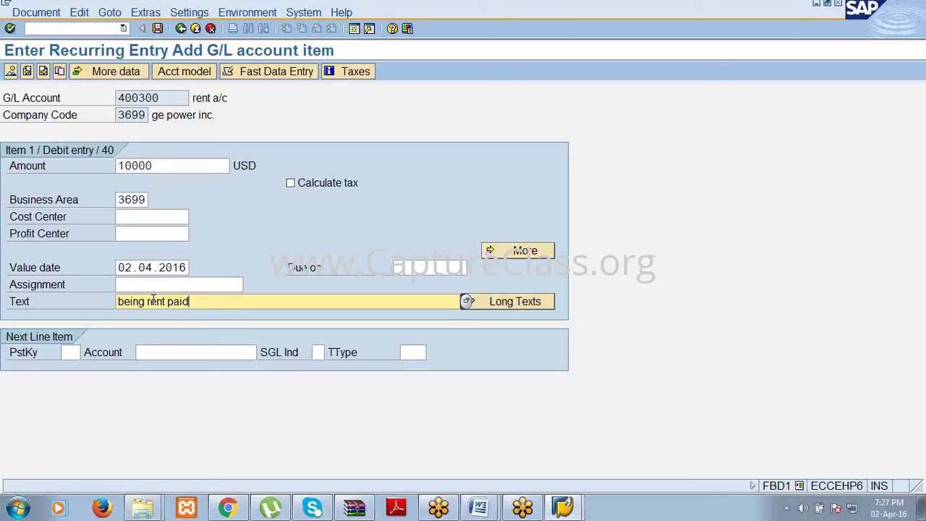
Enter posting key 50 with G/L account 200100 as the next line item and proceed to its details.
key("Tab")
key("Tab")
type("50")
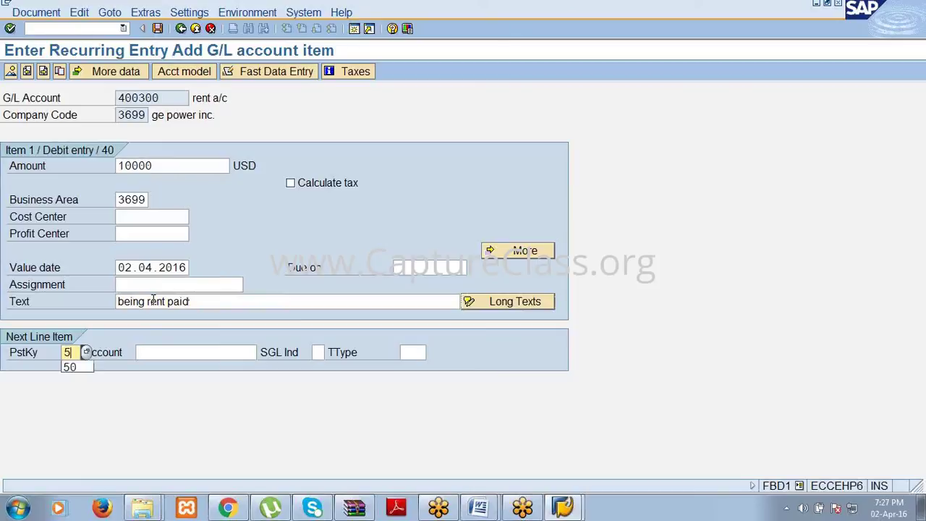
key("Tab")
type("200100")
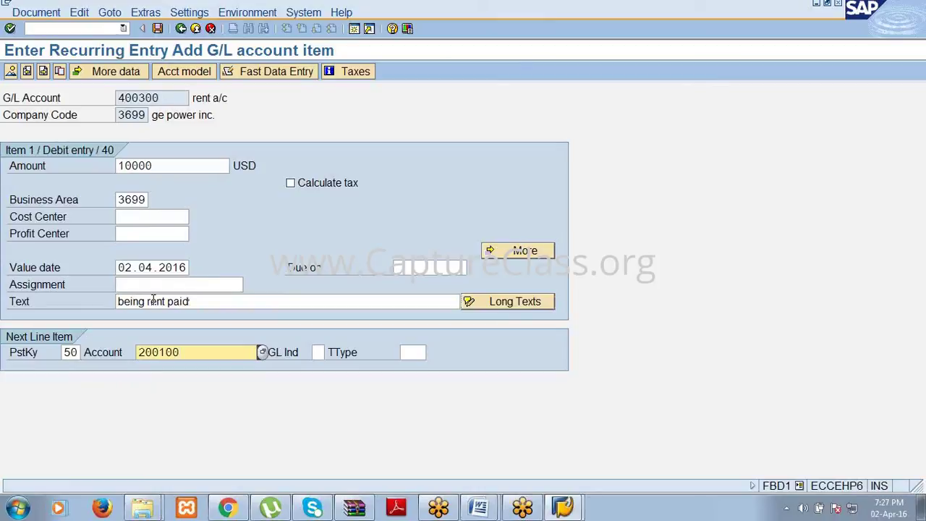
key("Return")
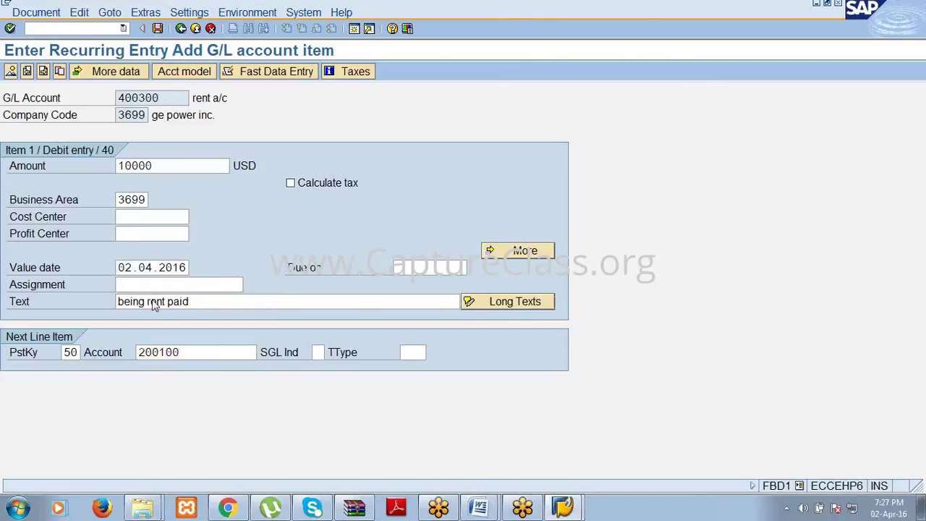
Fill in the cash credit item with amount *, business area 3699 and text +, and save the recurring document.
type("*")
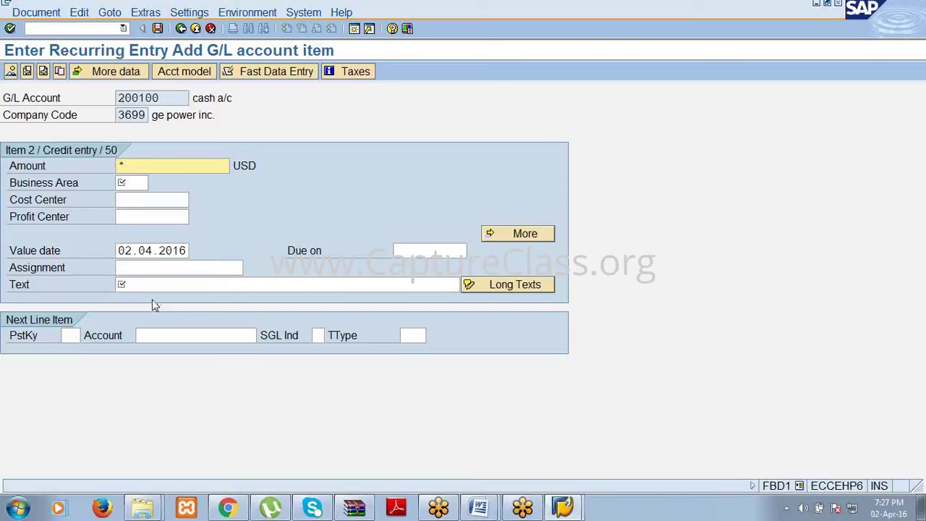
key("Tab")
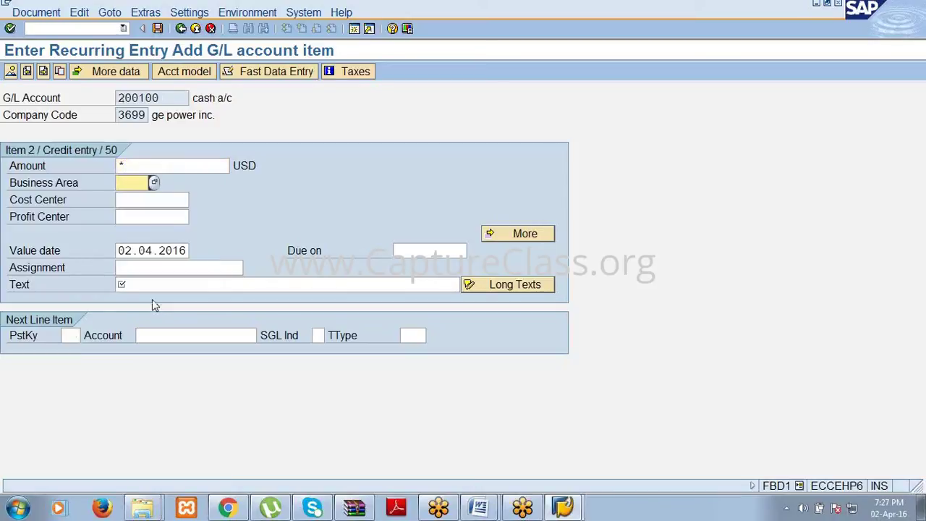
type("3699")
key("Tab")
key("Tab")
key("Tab")
key("Tab")
key("Tab")
key("Tab")
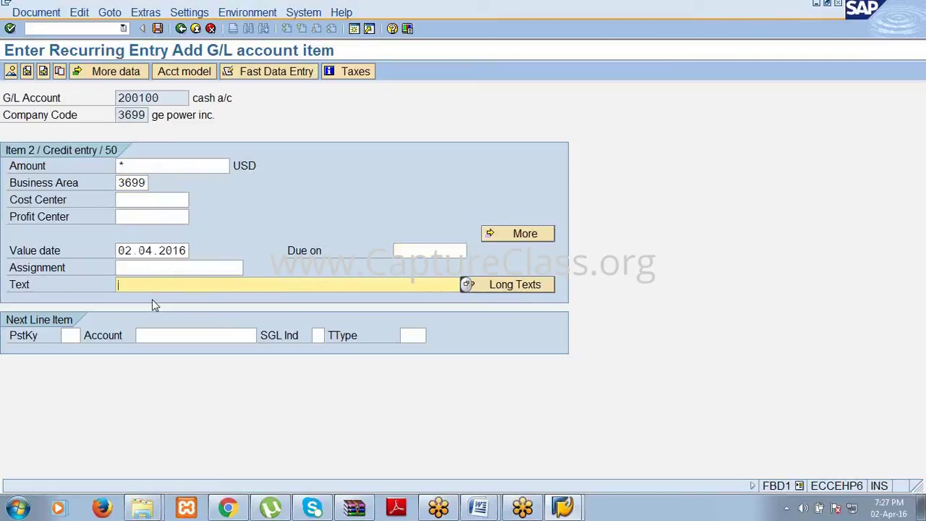
type("+")
left_click(157, 30)
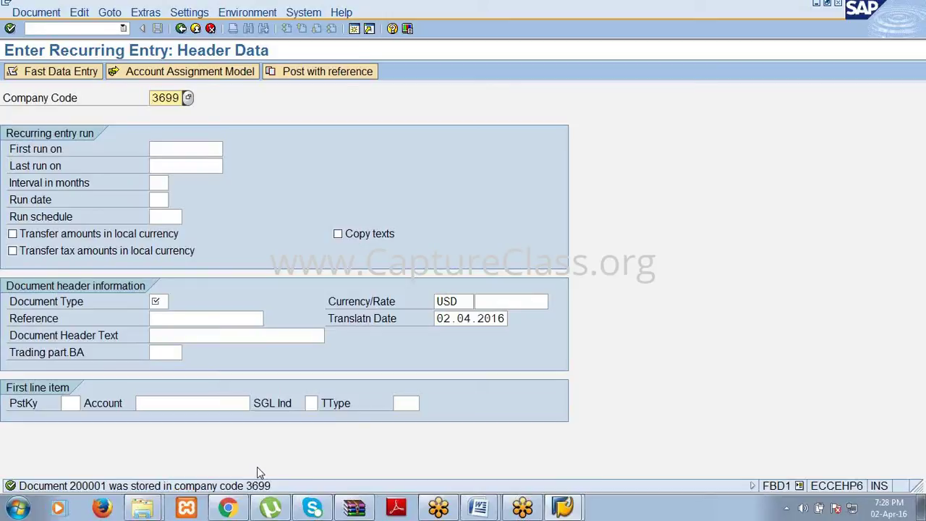
Switch to GENERAL LEDGER.doc in Word and review Step 3 on displaying recurring documents, including its transaction code.
left_click(479, 507)
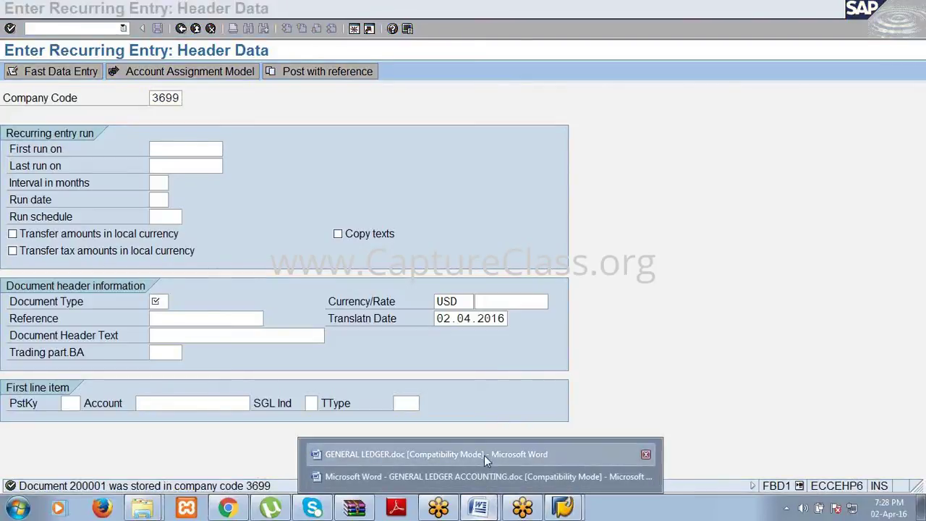
left_click(484, 455)
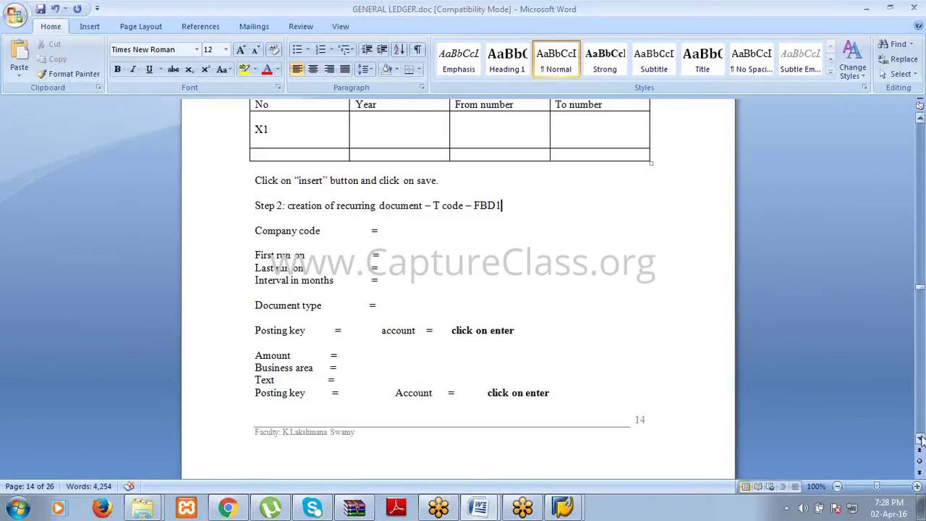
left_click_drag(920, 437, 921, 439)
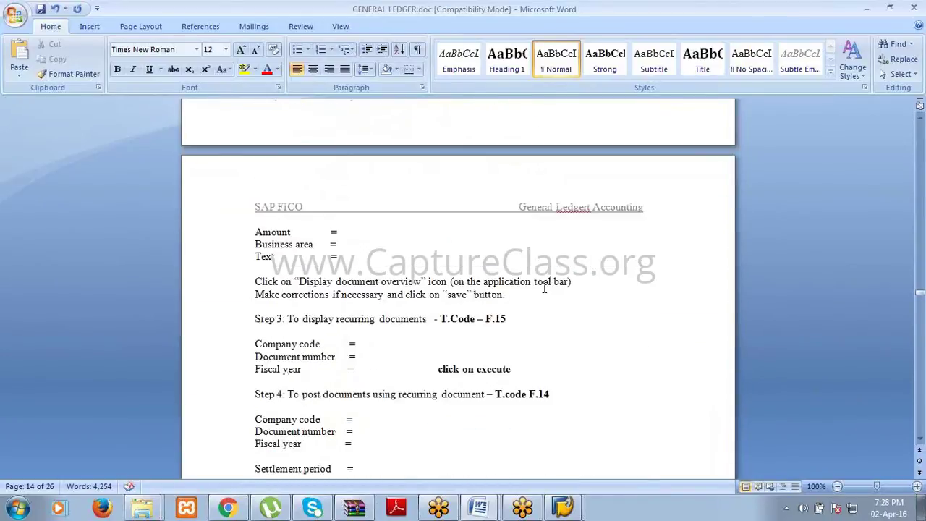
Return to SAP and open transaction F.15 for recurring entry documents.
left_click(510, 318)
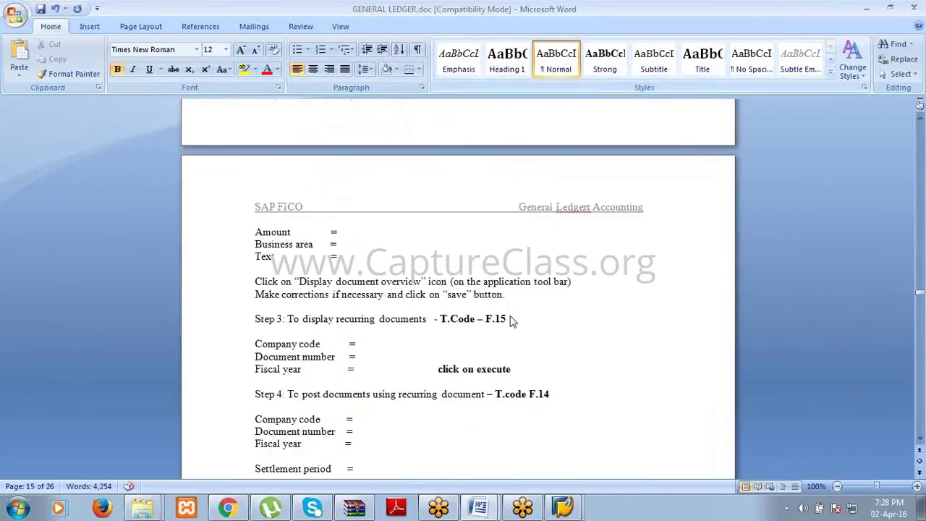
left_click(866, 8)
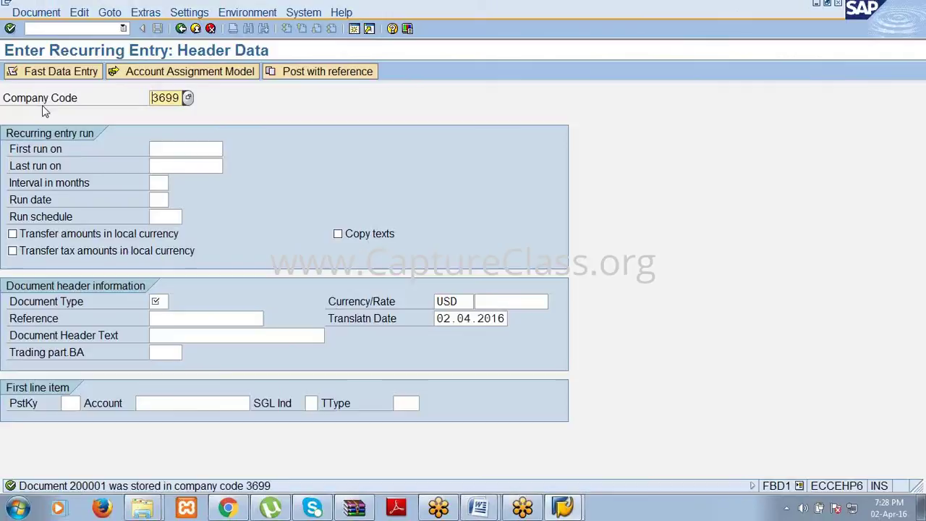
left_click(48, 28)
type("/nf.15")
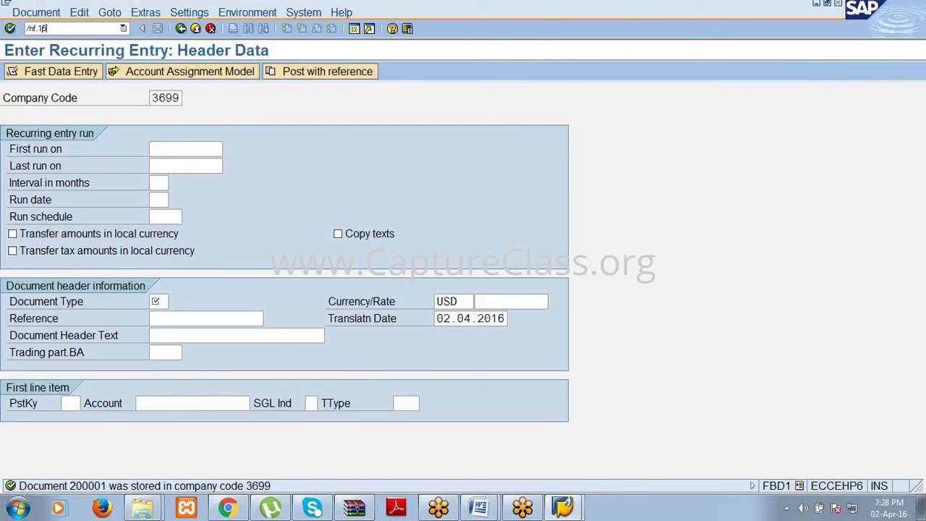
key("Return")
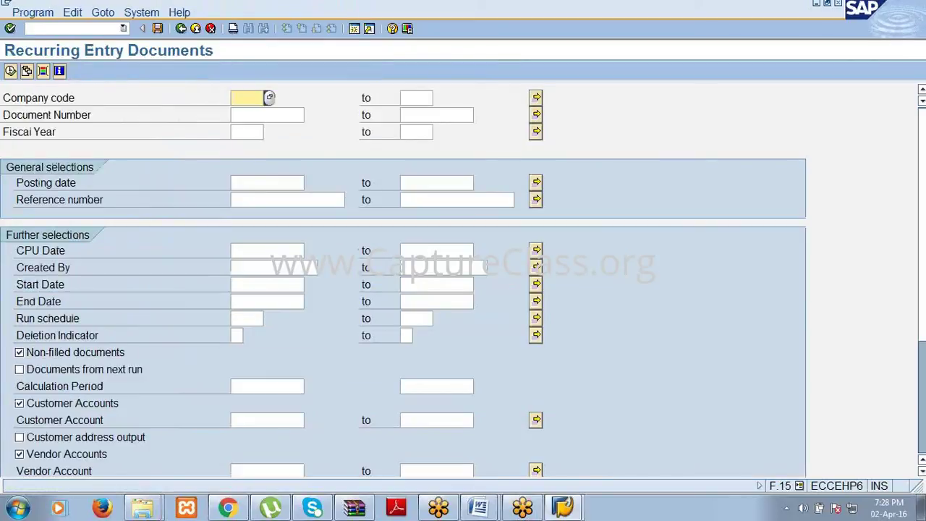
type("3699")
left_click(416, 97)
left_click(267, 115)
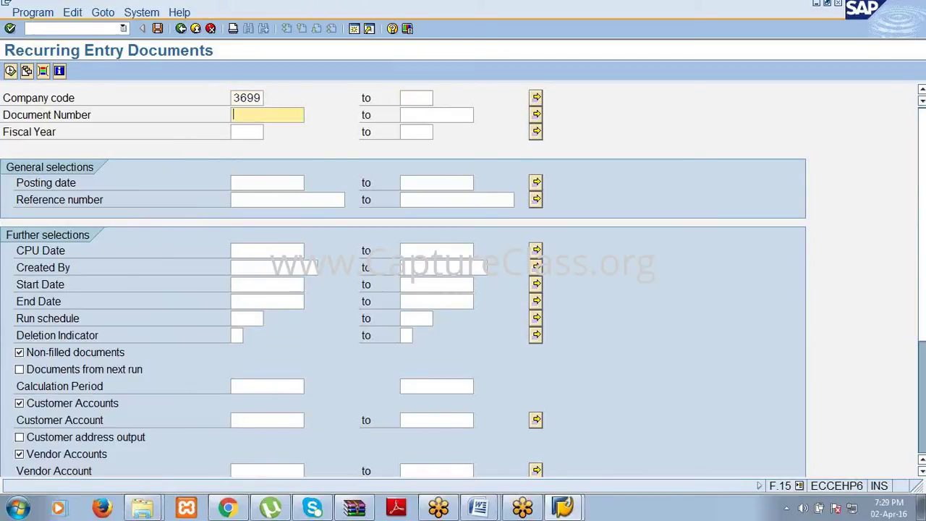
type("1")
left_click(436, 114)
type("9999999999")
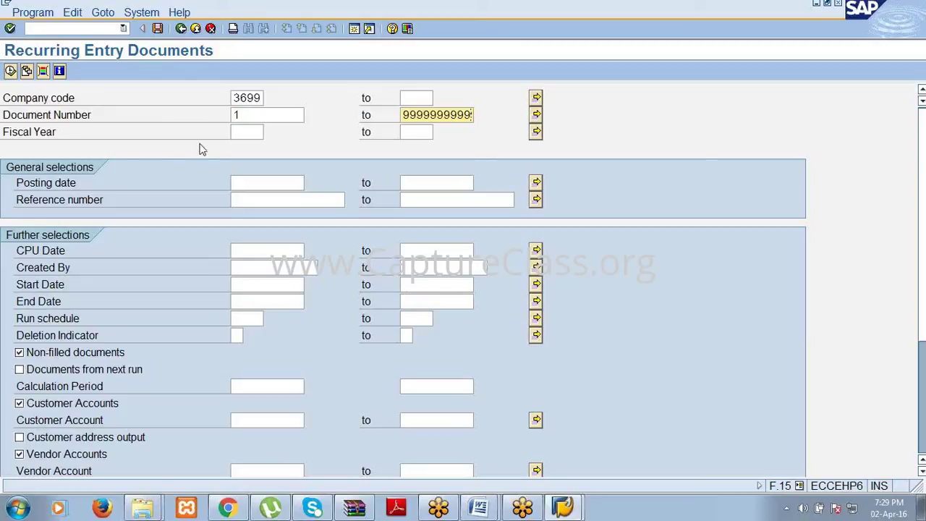
left_click(262, 133)
type("2016")
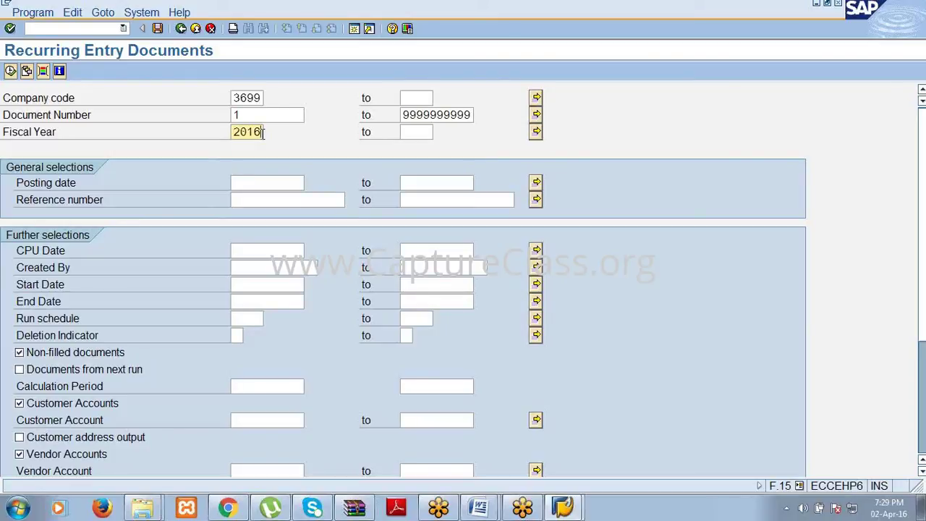
left_click(9, 75)
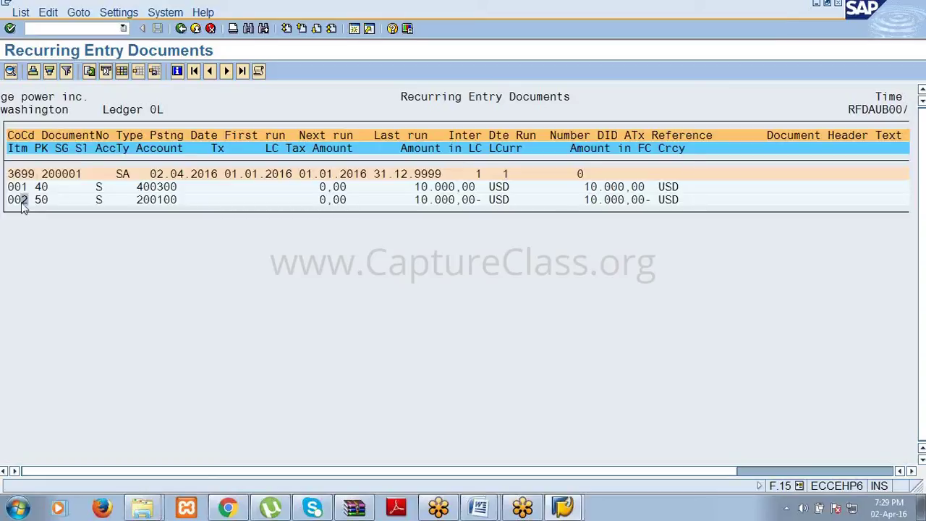
Examine the recurring document's number and the account type and account of its two line items.
left_click(65, 174)
left_click(99, 188)
left_click(99, 199)
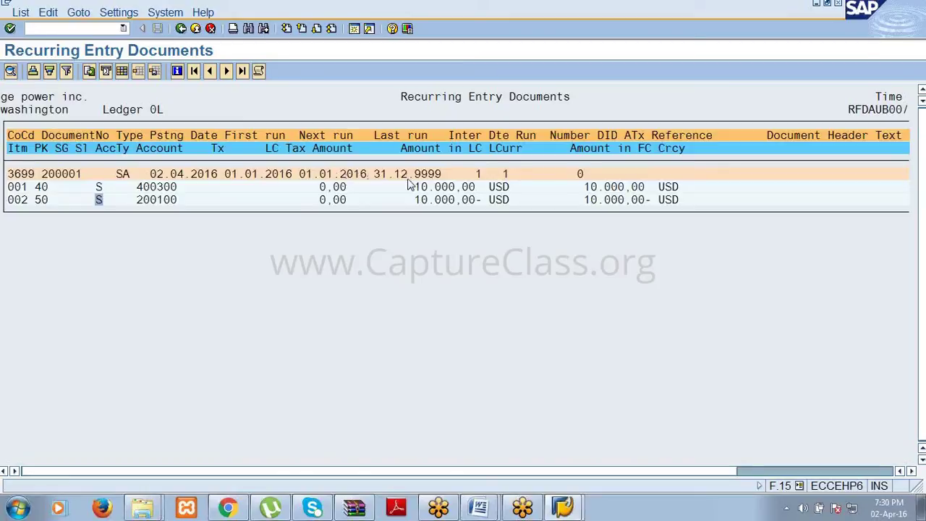
left_click(148, 187)
left_click(154, 201)
Switch to GENERAL LEDGER.doc in Word and review Step 4 on posting with recurring documents, including its transaction code.
mouse_move(479, 509)
left_click(478, 510)
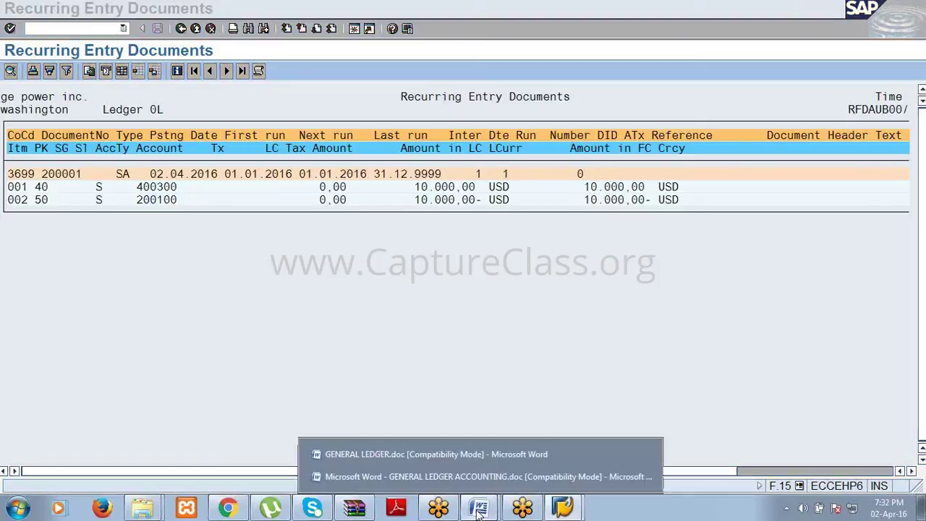
left_click(461, 455)
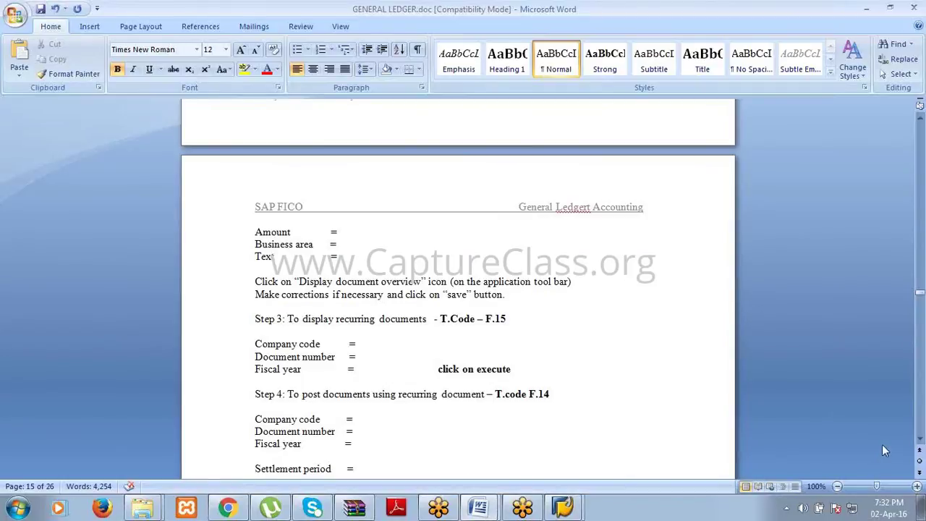
left_click(919, 439)
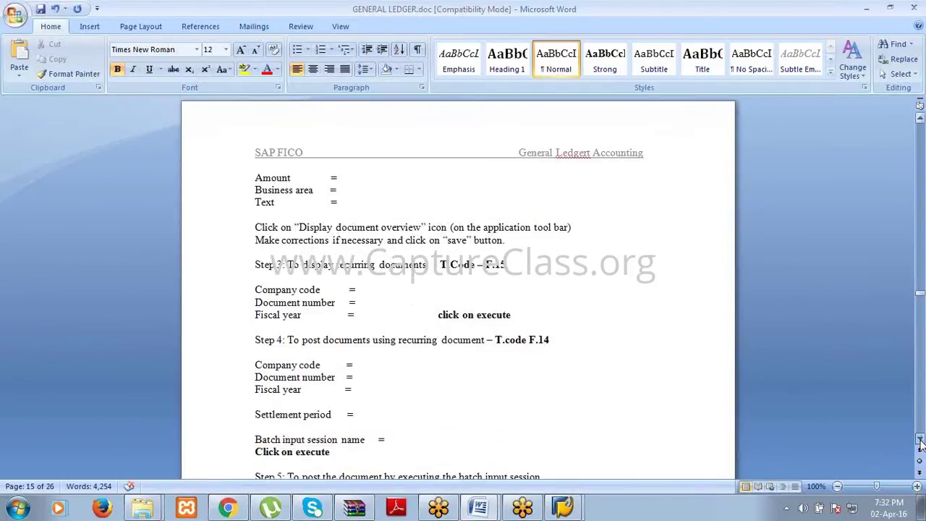
scroll(920, 443, "down", 3)
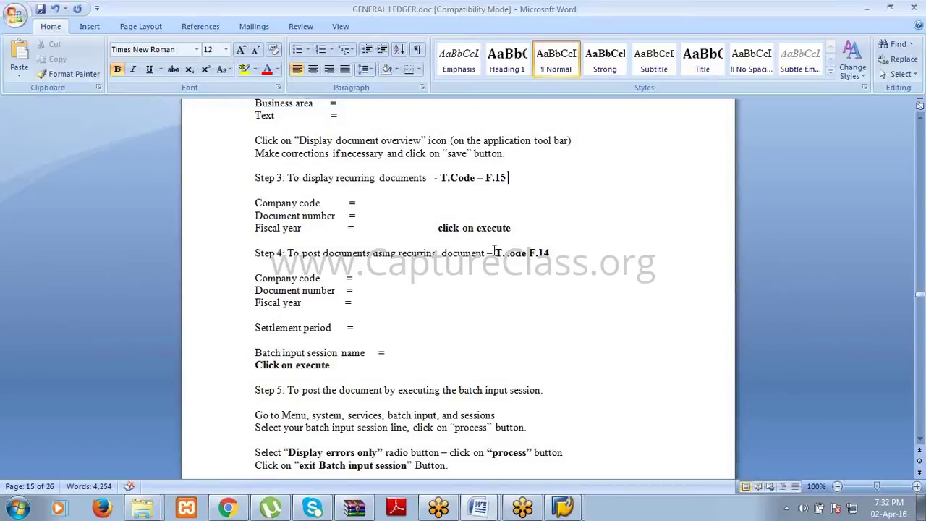
left_click(550, 253)
Return to SAP and open transaction F.14 for creating posting documents from recurring documents.
left_click(867, 9)
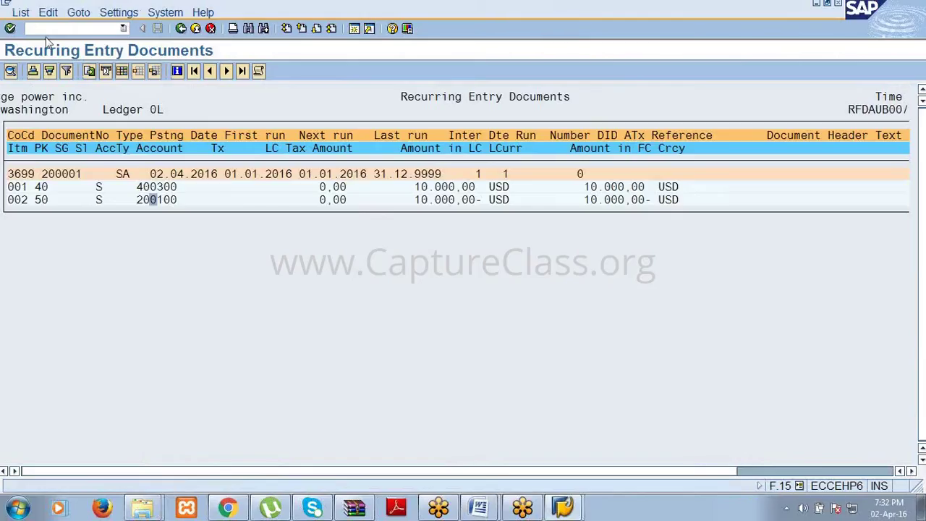
left_click(46, 27)
type("/nf.14")
key("Return")
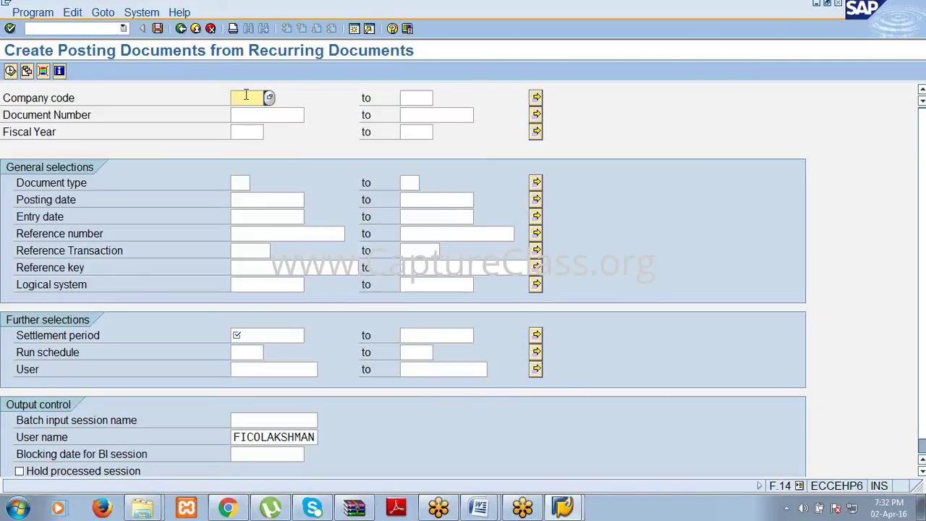
type("3699")
left_click(246, 113)
type("1")
key("Tab")
type("9")
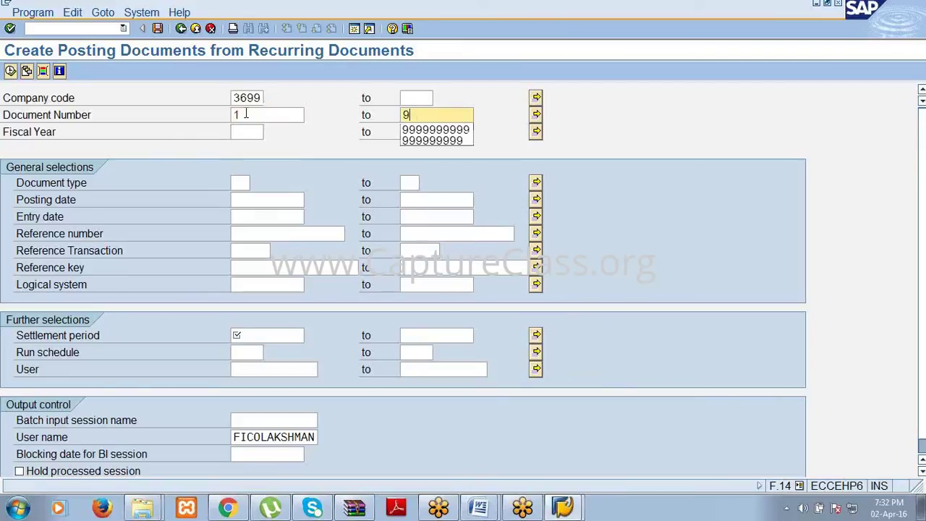
type("999999999")
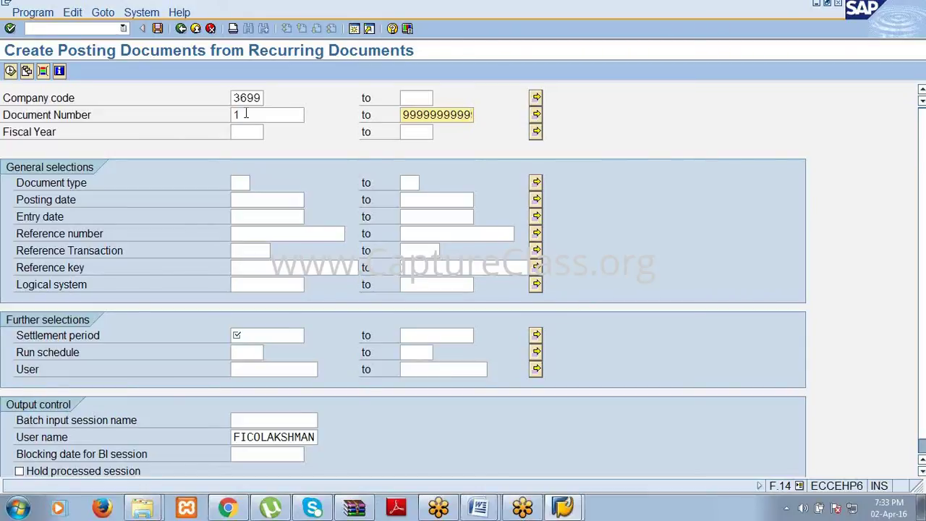
left_click(244, 132)
type("2016")
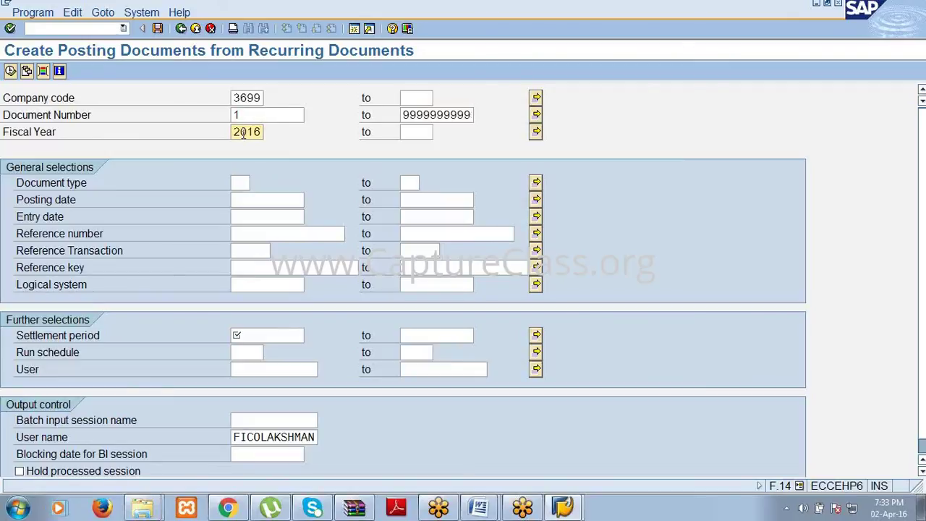
Set the settlement period to 1.1.2016 and the batch input session name to boss123, and execute the posting run.
left_click(272, 335)
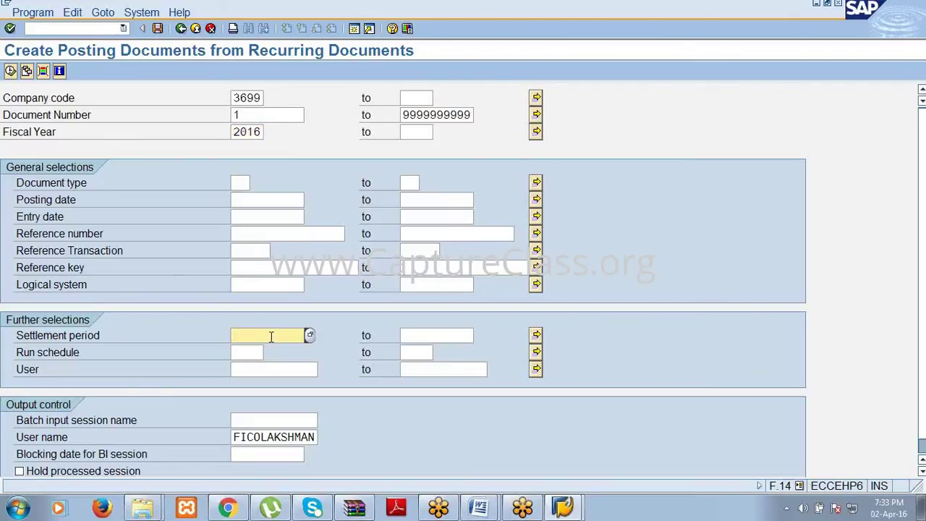
type("1.1.2016")
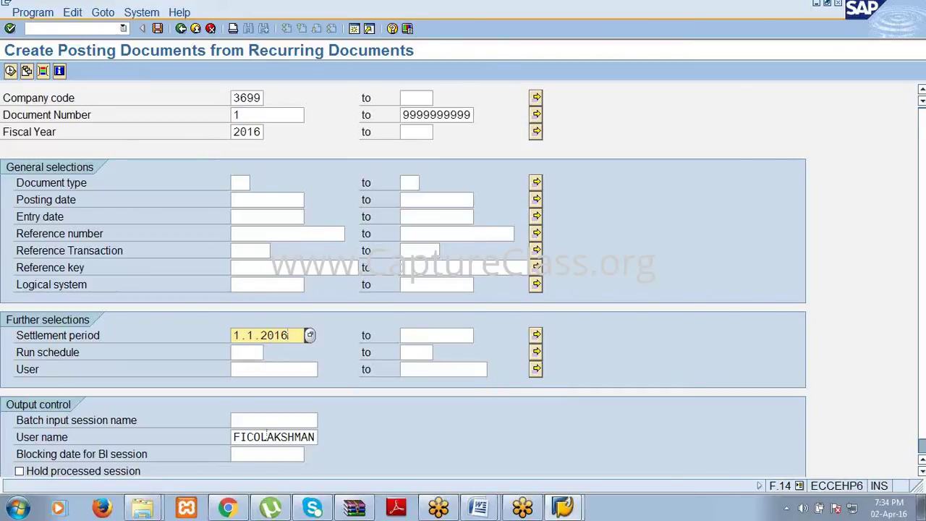
left_click(266, 422)
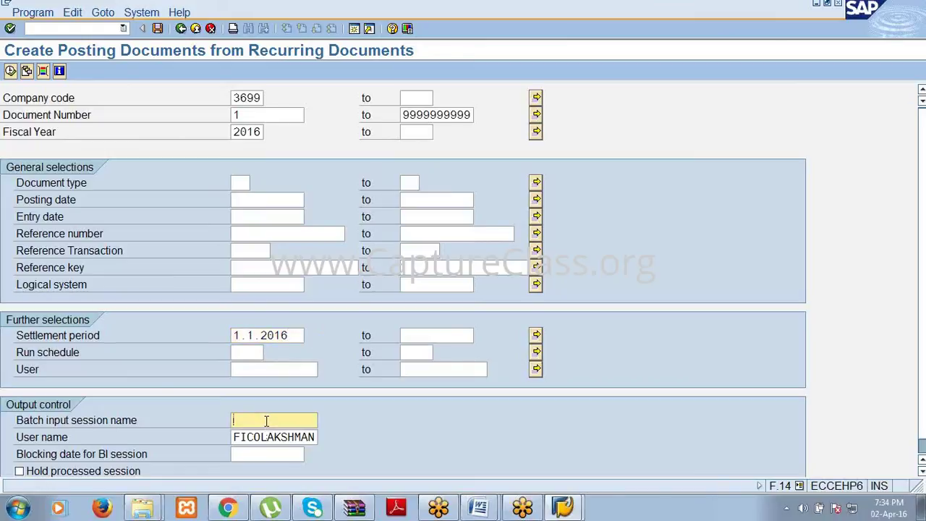
type("boss123")
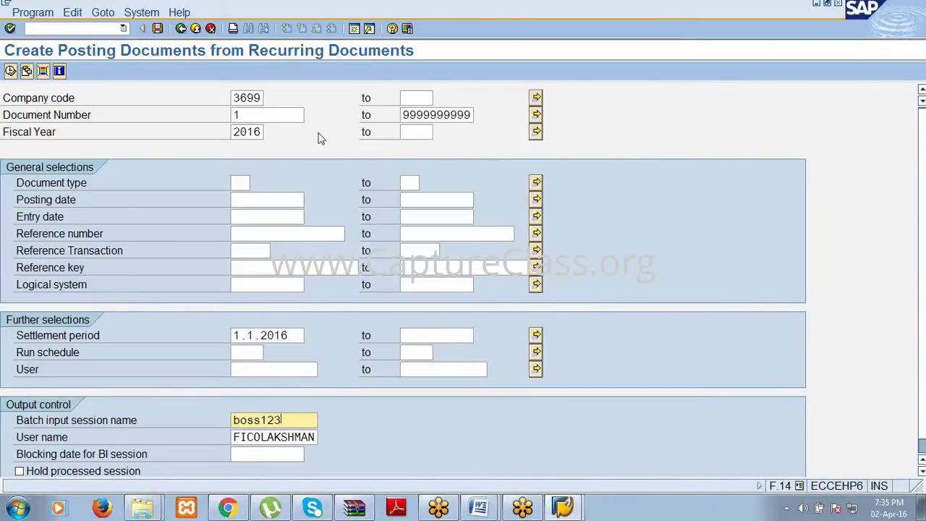
left_click(254, 113)
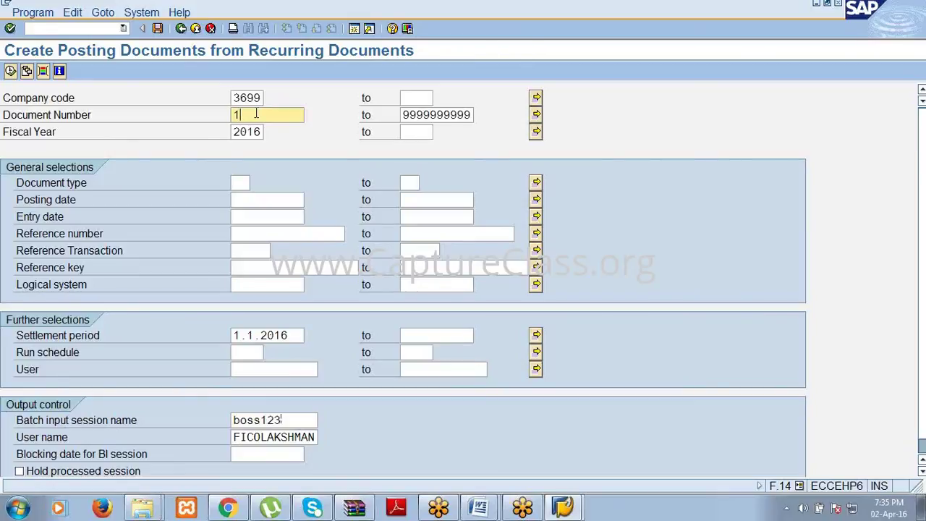
left_click(471, 114)
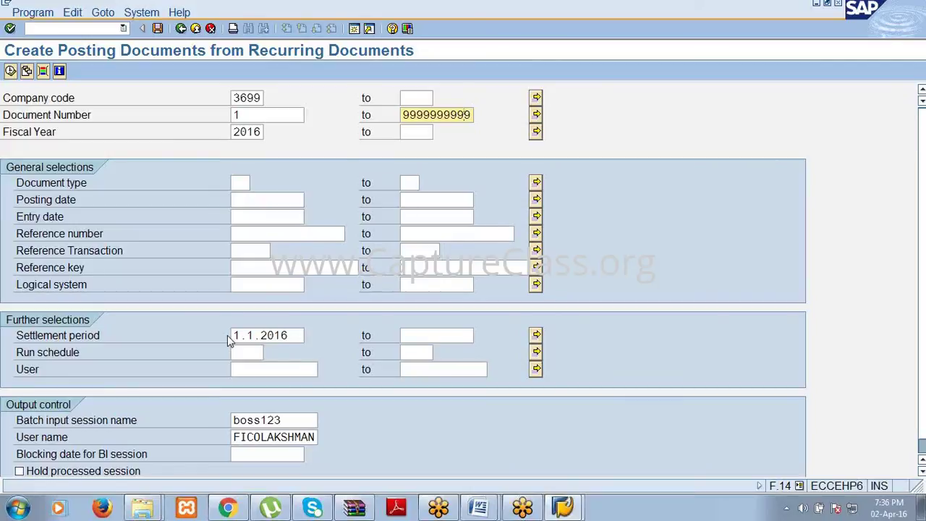
left_click(295, 420)
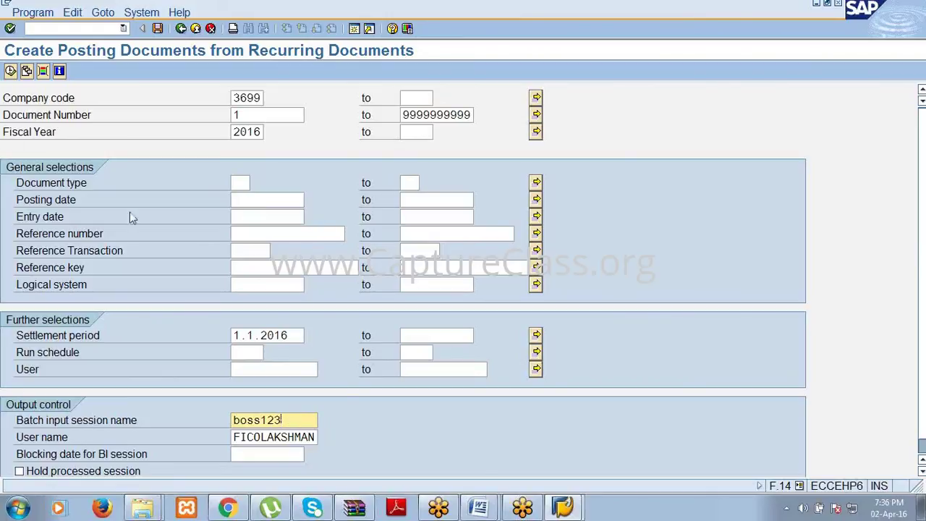
left_click(10, 71)
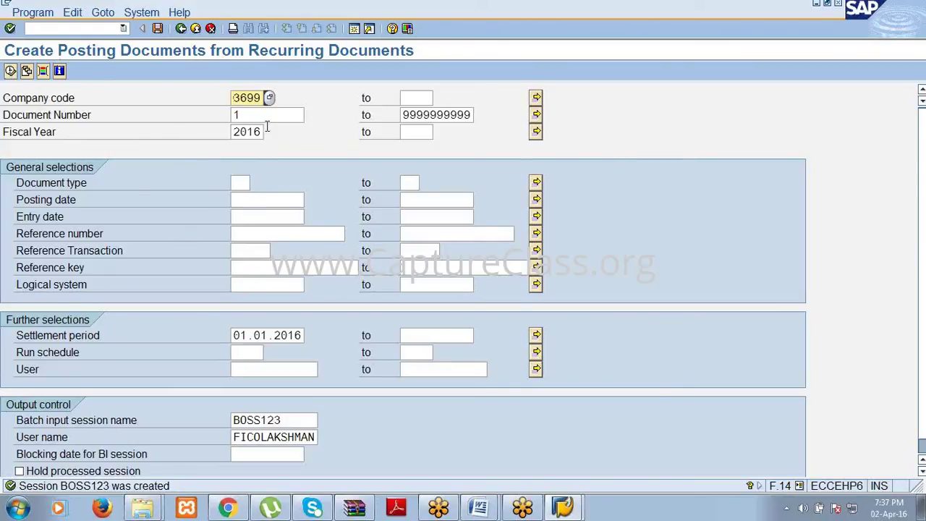
Check the batch input session name, switch to GENERAL LEDGER.doc in Word and review Step 5 on executing the session.
left_click(295, 420)
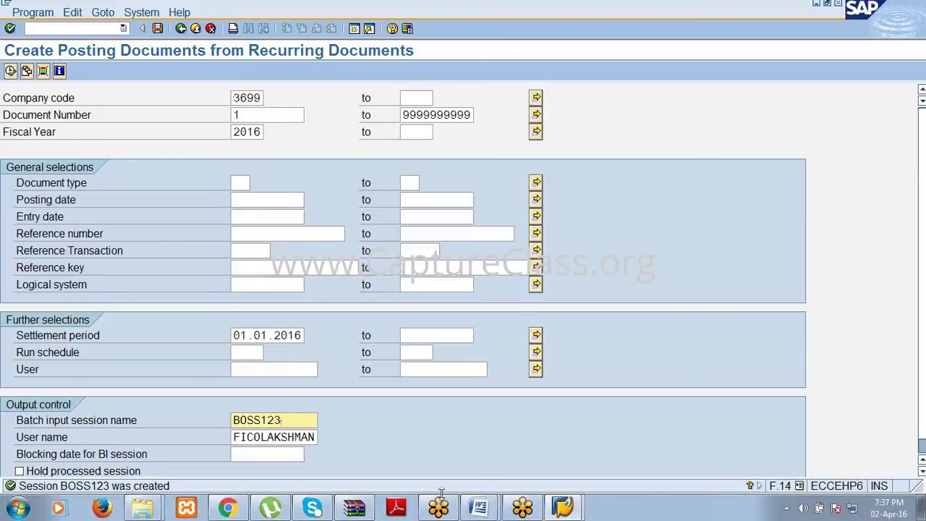
left_click(479, 506)
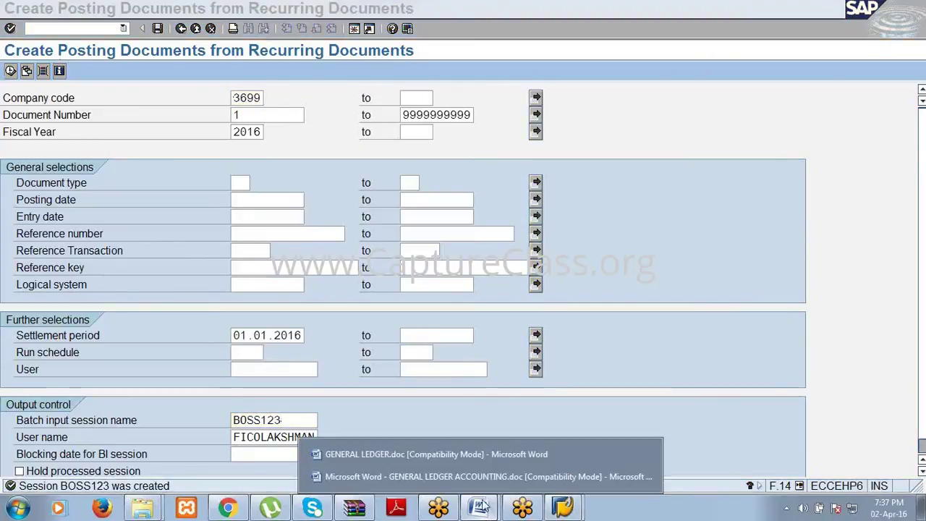
left_click(472, 455)
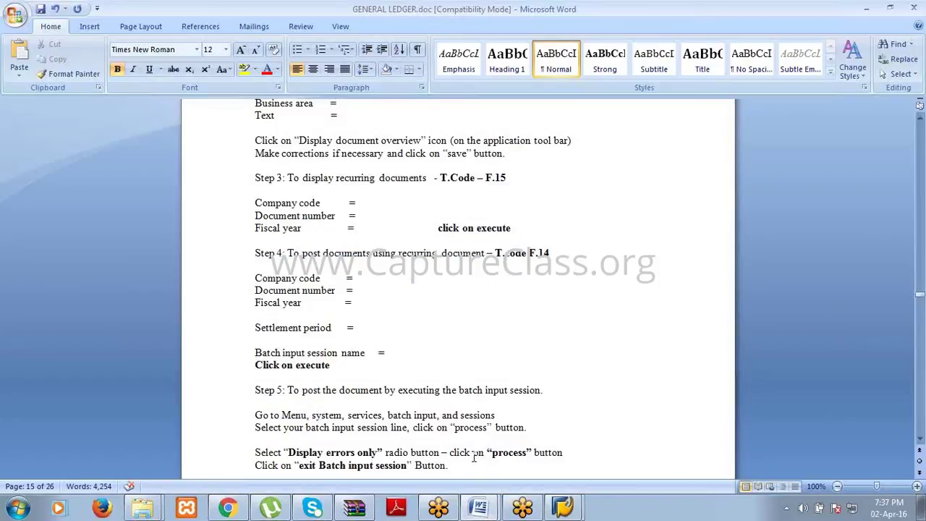
left_click(548, 390)
Return to SAP, open the batch input session overview and select session BOSS123.
left_click(866, 10)
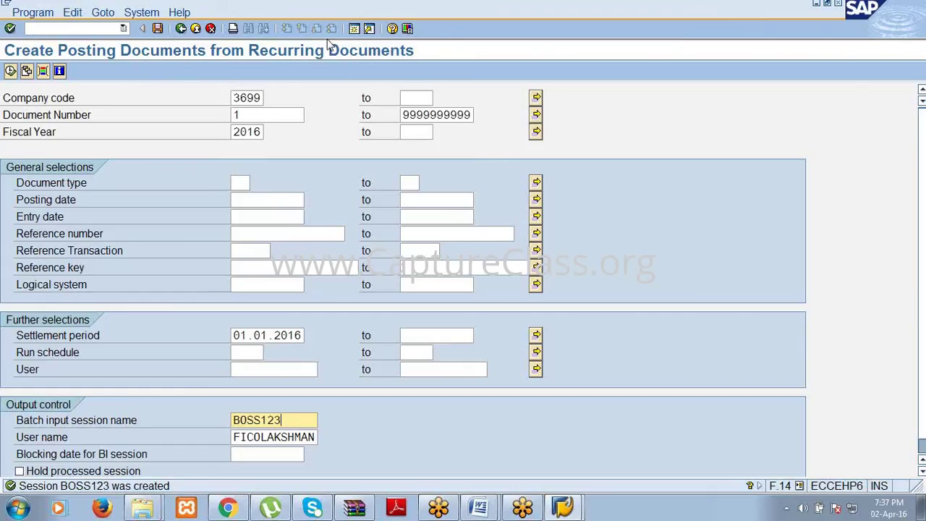
left_click(143, 13)
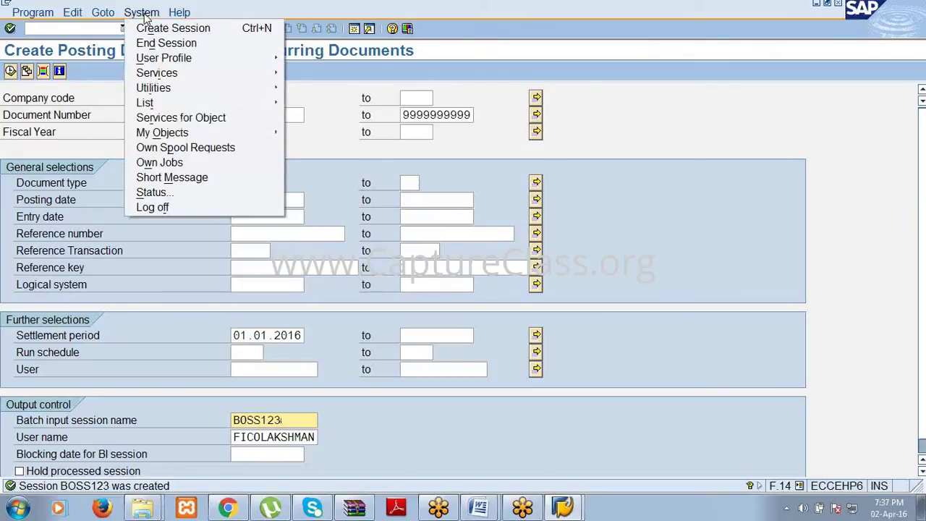
mouse_move(159, 75)
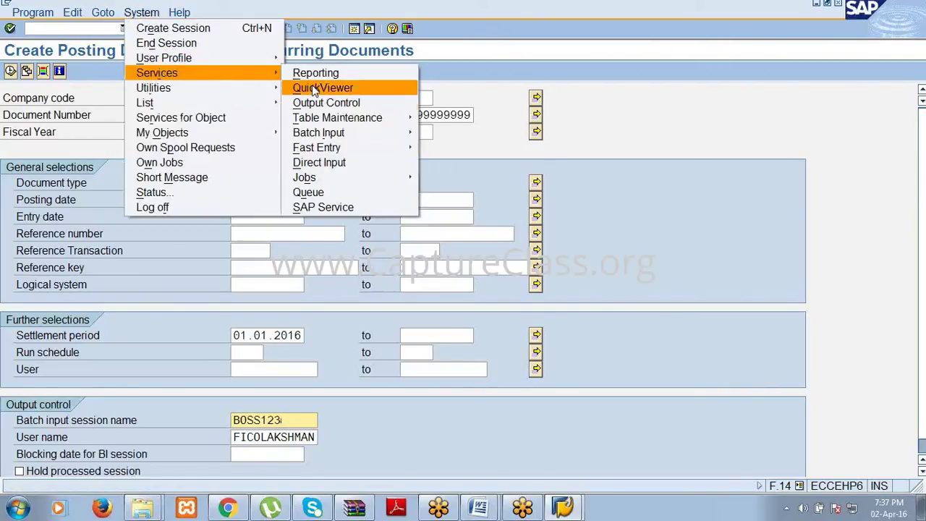
mouse_move(395, 133)
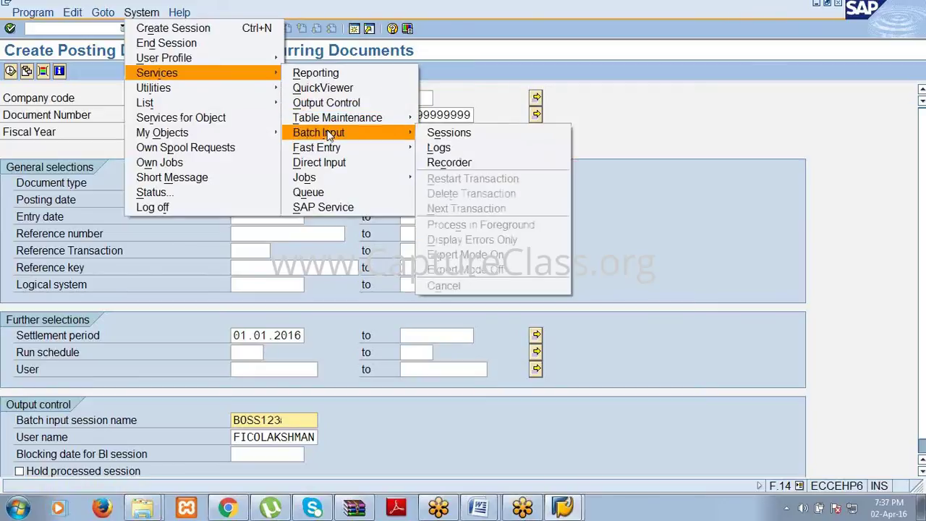
left_click(453, 132)
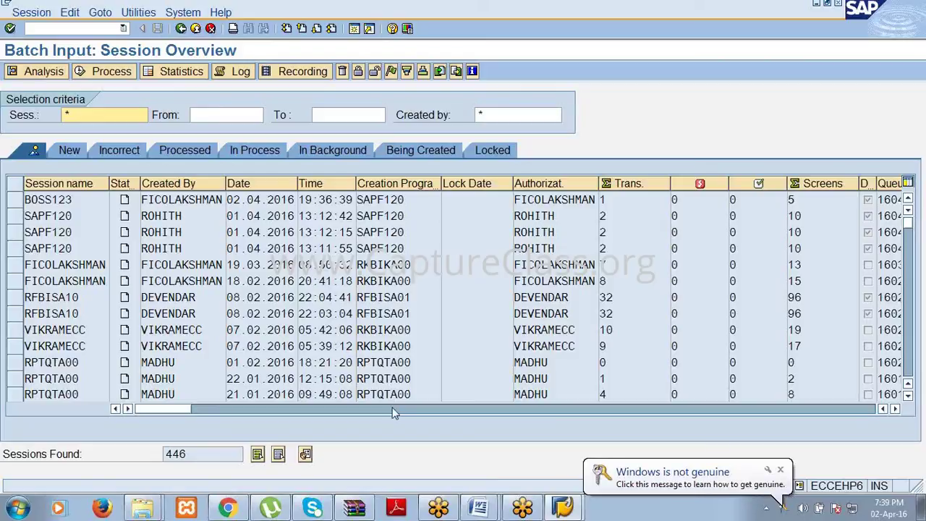
left_click(15, 202)
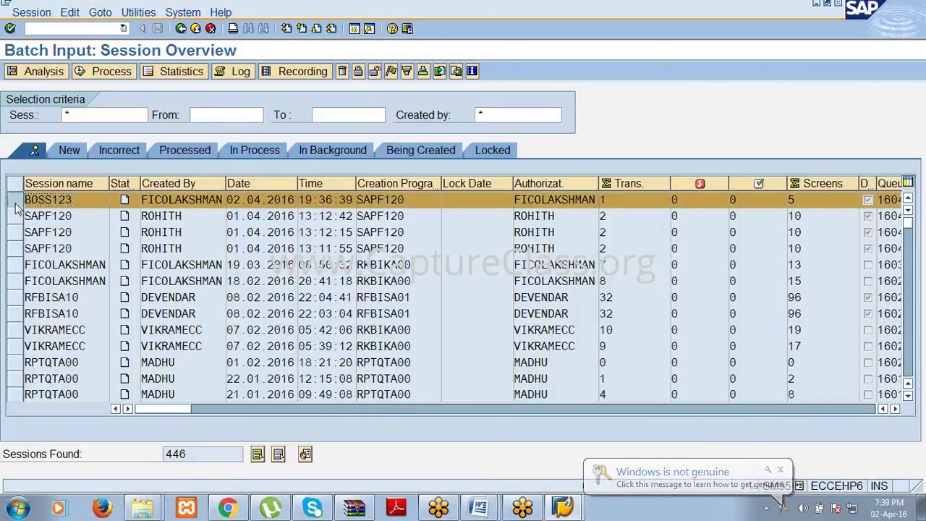
Process batch input session BOSS123 in Display errors only mode and exit batch input.
left_click(109, 72)
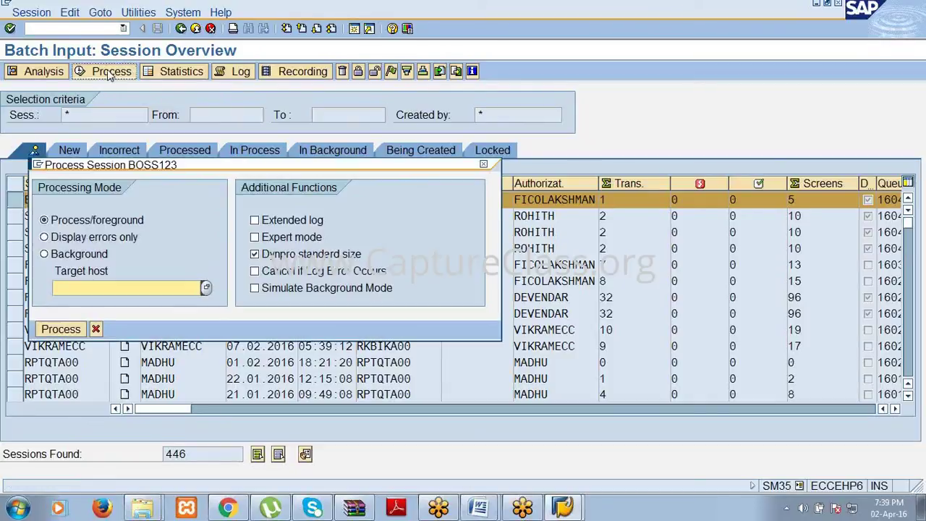
left_click(66, 244)
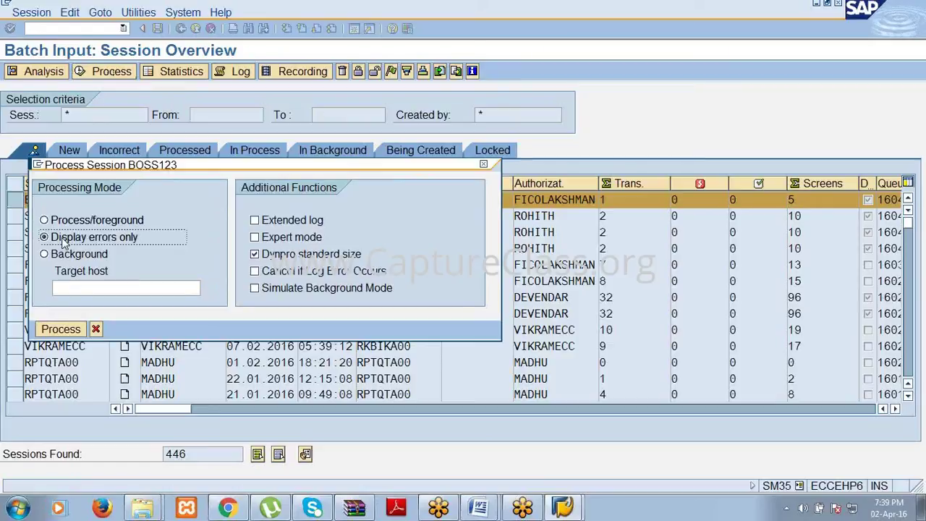
left_click(54, 332)
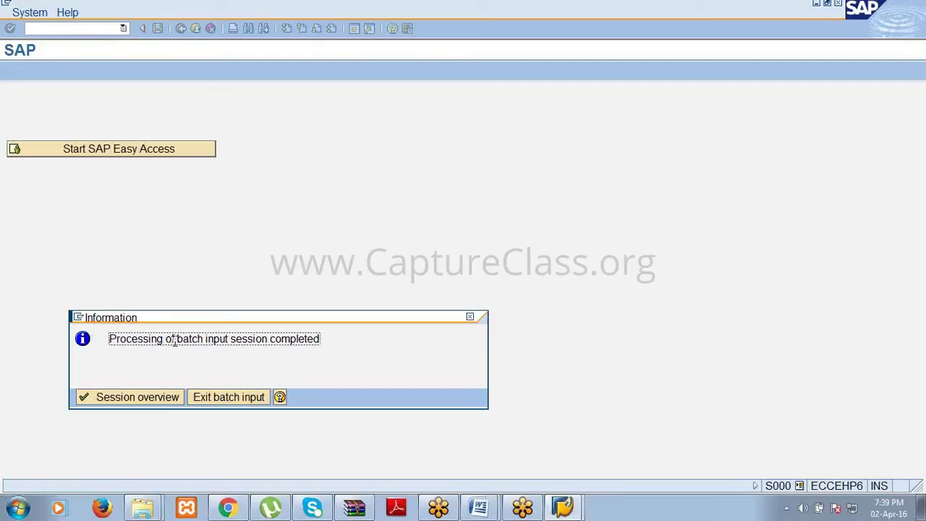
left_click(244, 398)
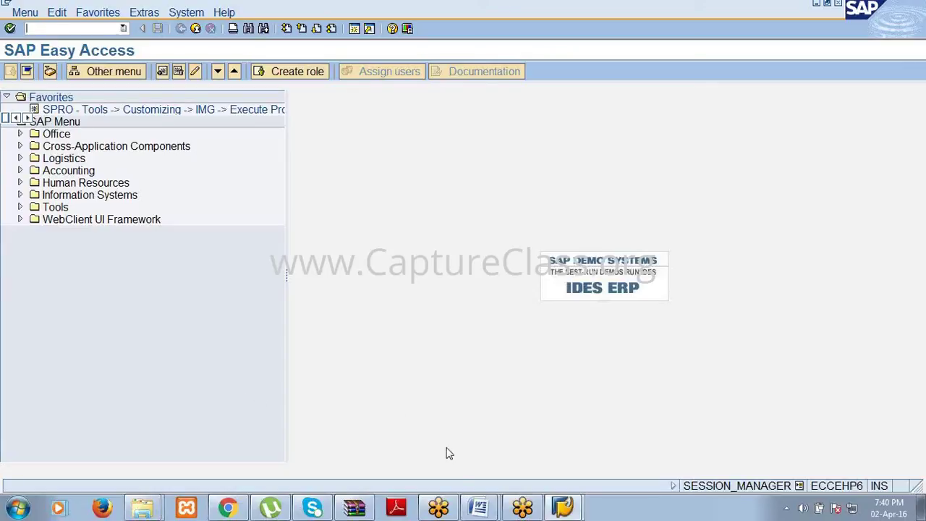
Switch to GENERAL LEDGER.doc in Word and review Step 6 on displaying the document posted by the recurring cycle.
left_click(479, 506)
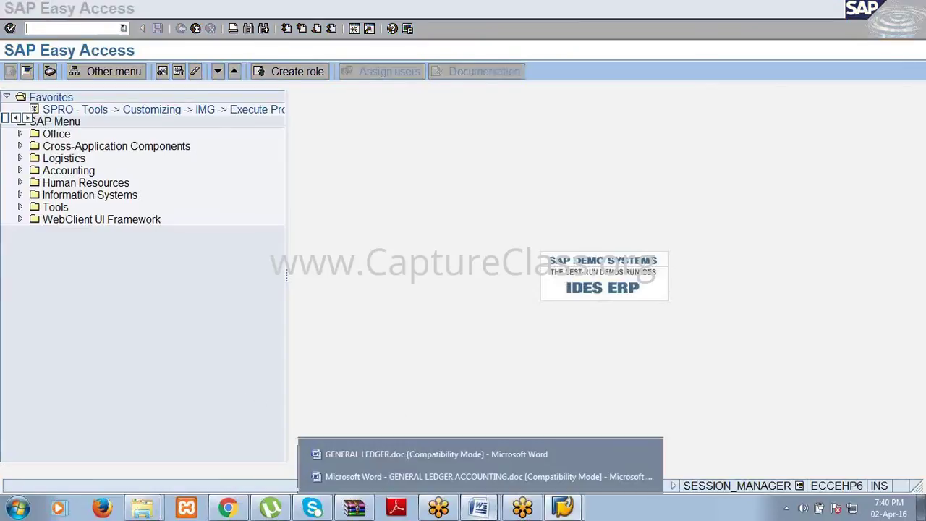
left_click(477, 453)
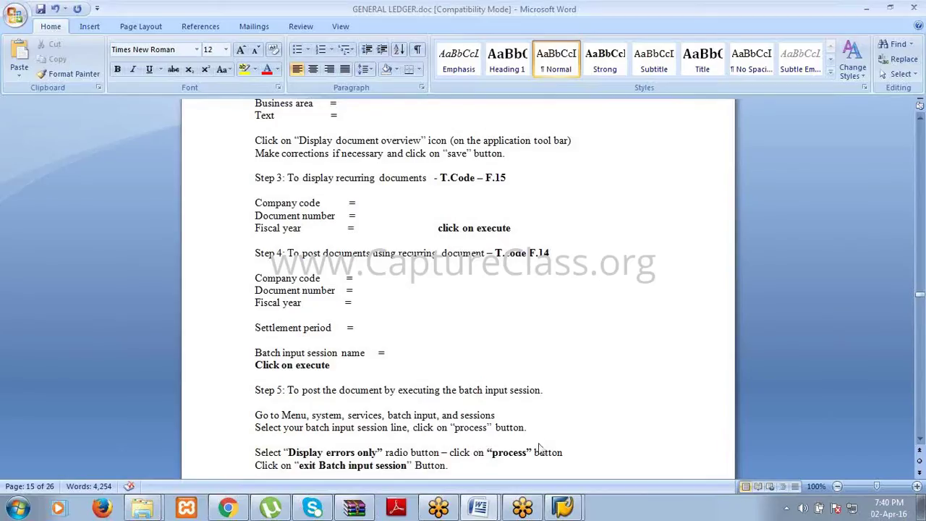
left_click(921, 440)
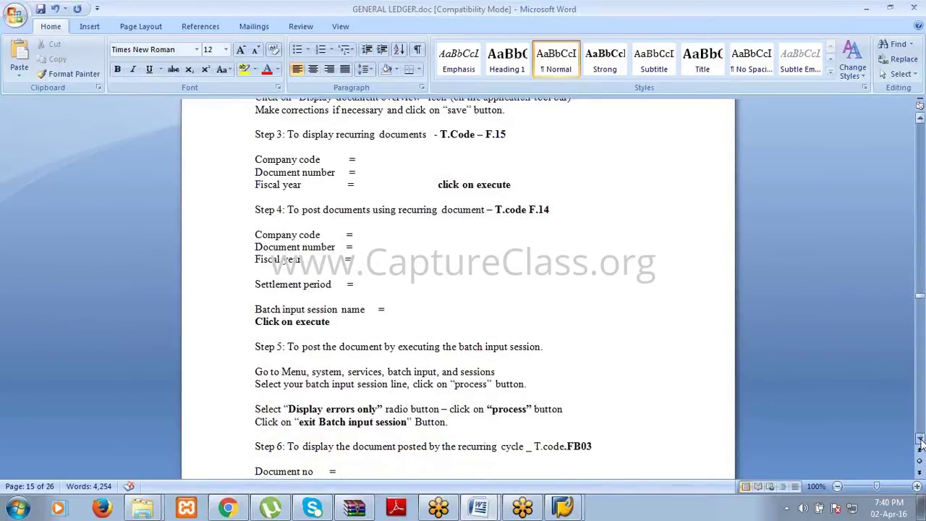
left_click(921, 441)
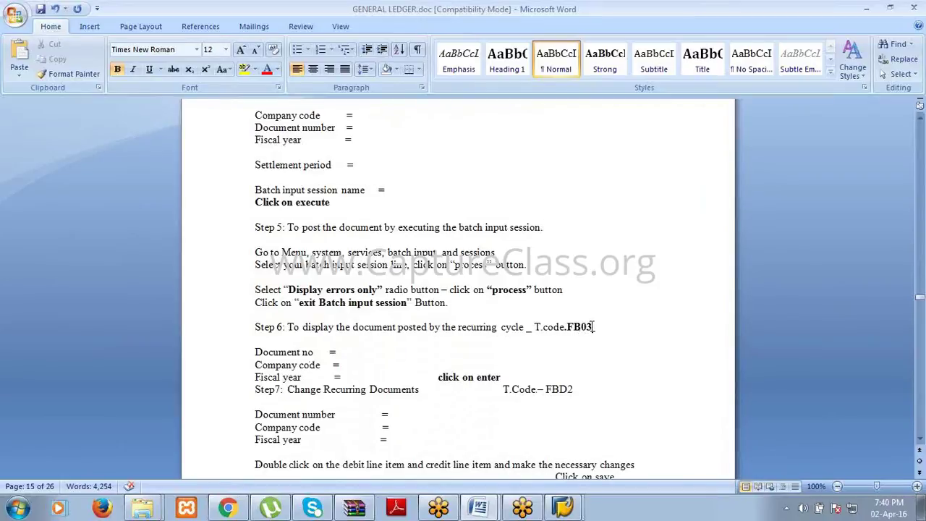
Return to SAP, display document 13 of company code 3699 for fiscal year 2016 with FB03, and check its cash line and dates.
left_click(865, 9)
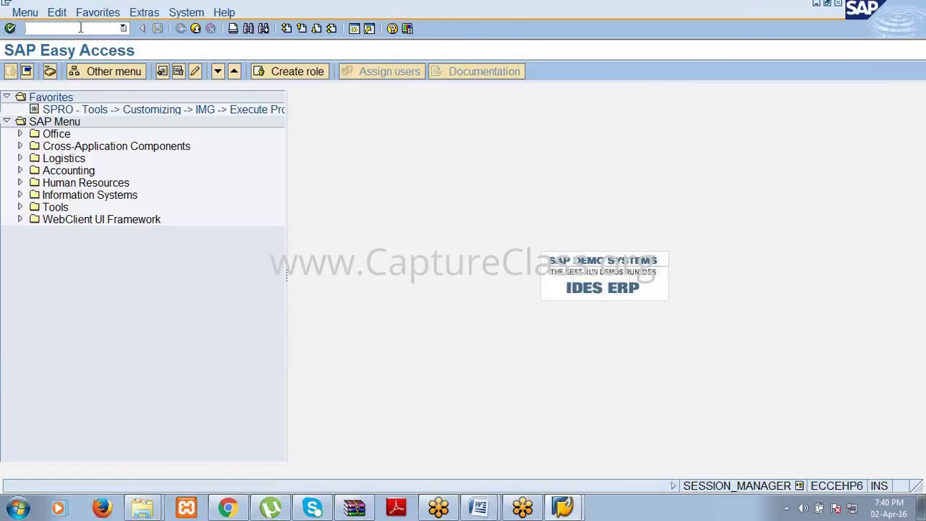
left_click(80, 28)
type("cv03n")
key("Return")
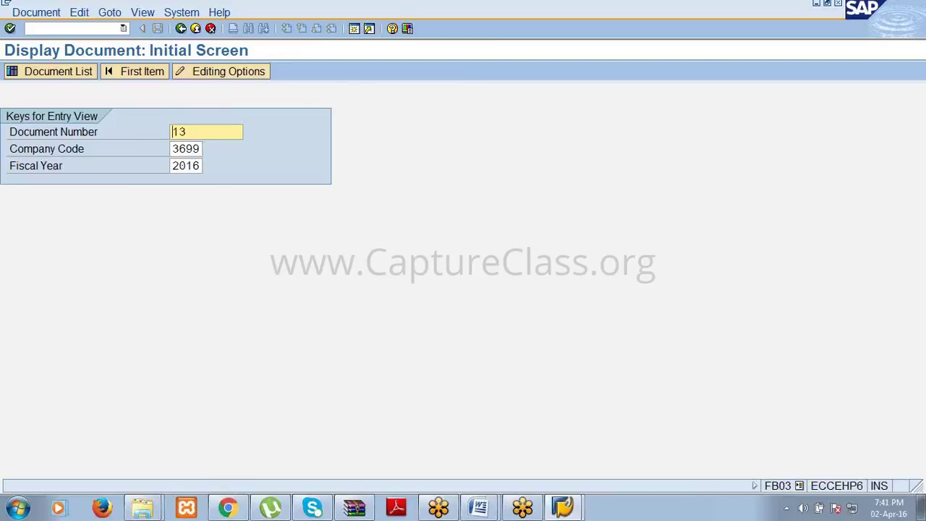
key("Return")
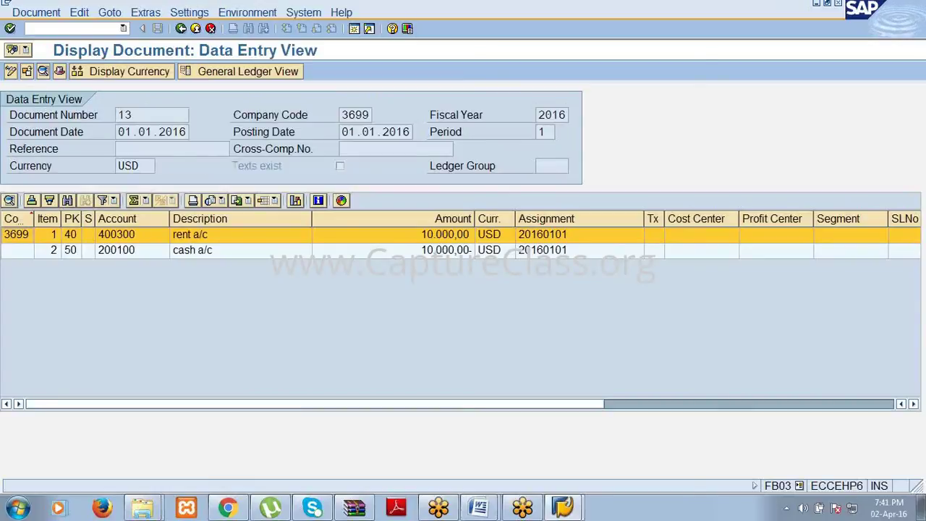
left_click(226, 251)
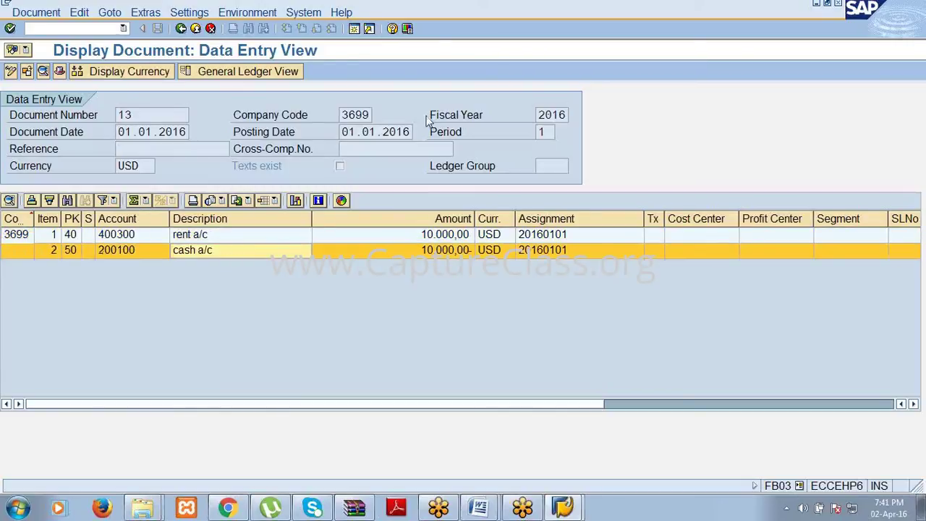
left_click(407, 131)
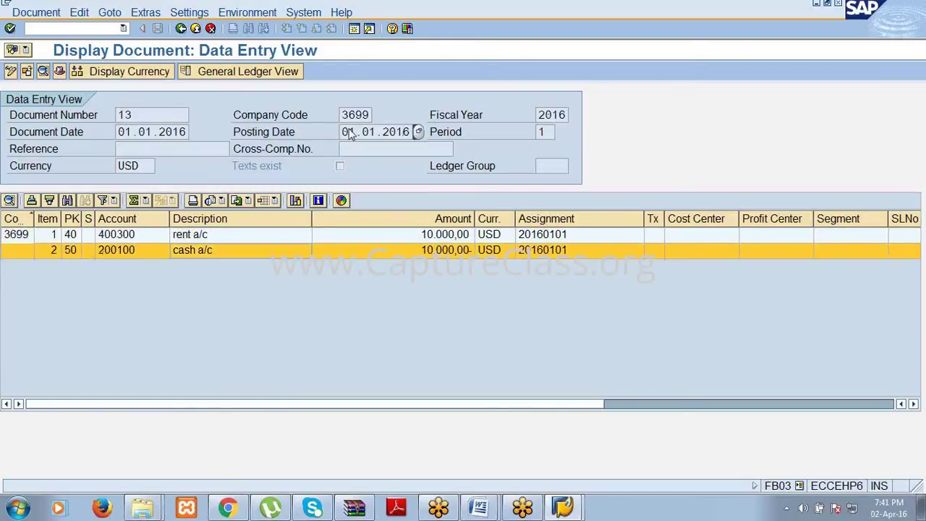
left_click(184, 128)
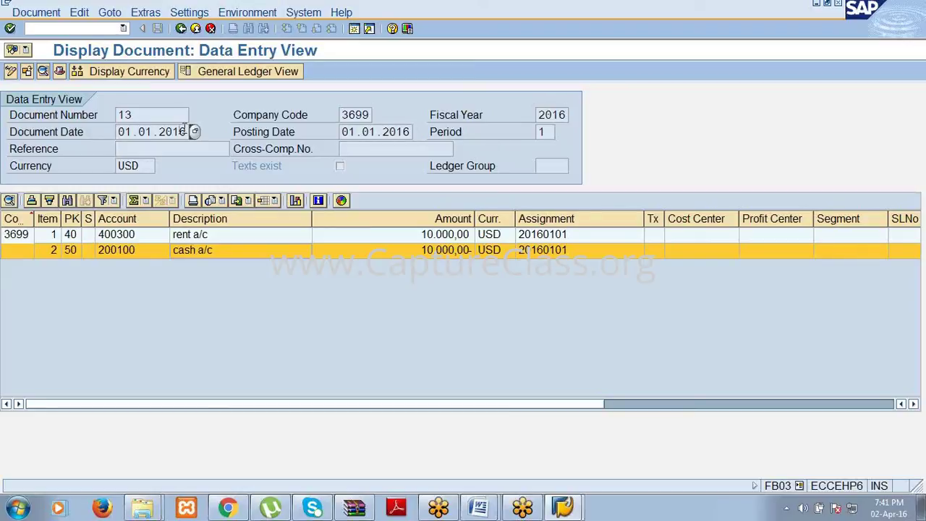
Switch to GENERAL LEDGER.doc in Word and insert a blank line above the Step7 heading on changing recurring documents.
left_click(477, 509)
left_click(465, 459)
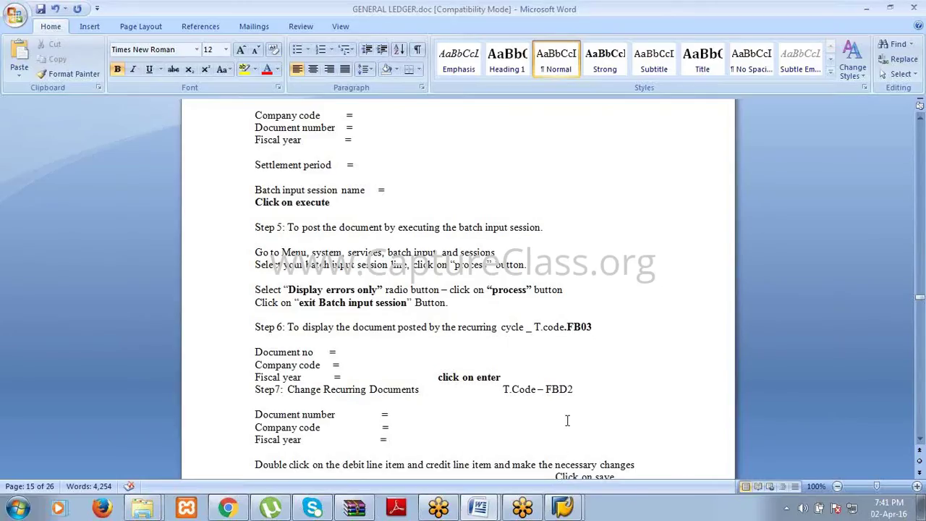
left_click(506, 377)
key("Return")
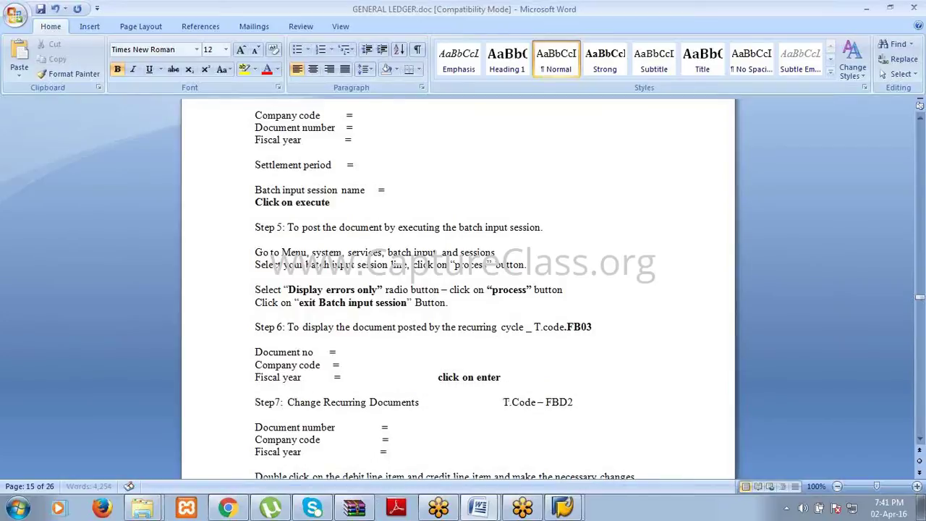
Return to SAP and open transaction F.15 for recurring entry documents.
left_click(868, 9)
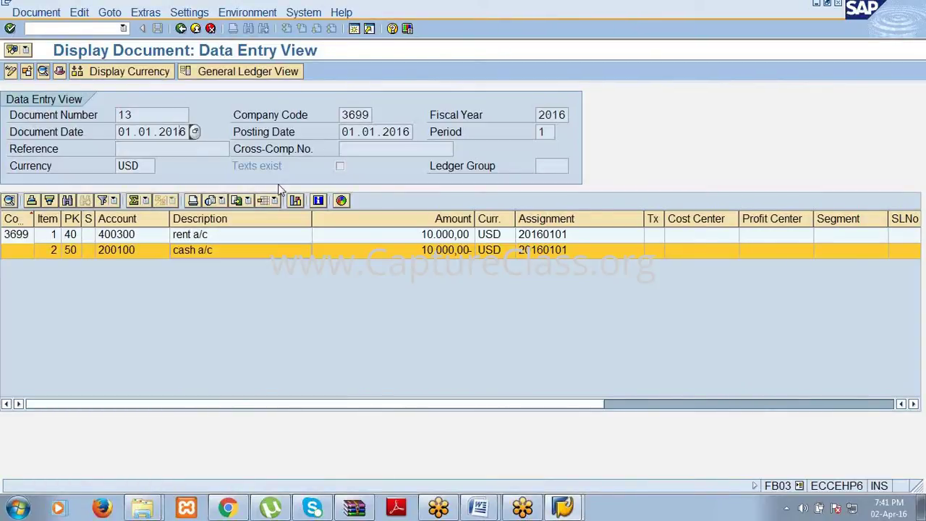
left_click(96, 29)
type("/nf.15")
key("Return")
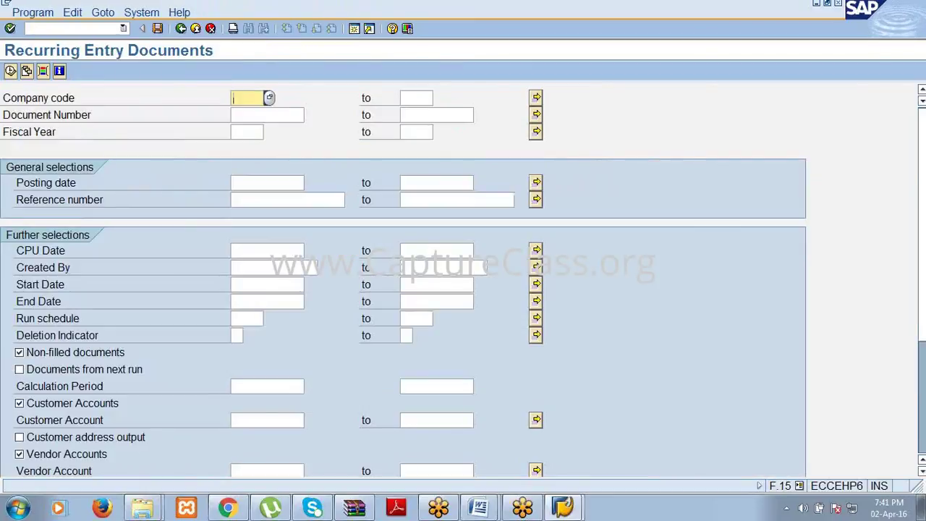
List recurring document 200001 for company code 3699 and fiscal year 2016, and check its next run date.
type("3699")
left_click(416, 98)
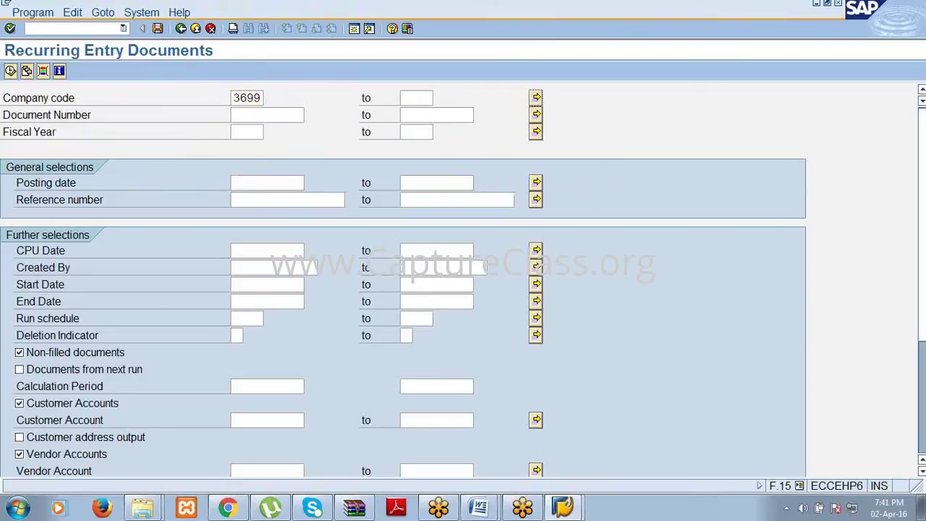
left_click(267, 114)
type("2000")
type("01")
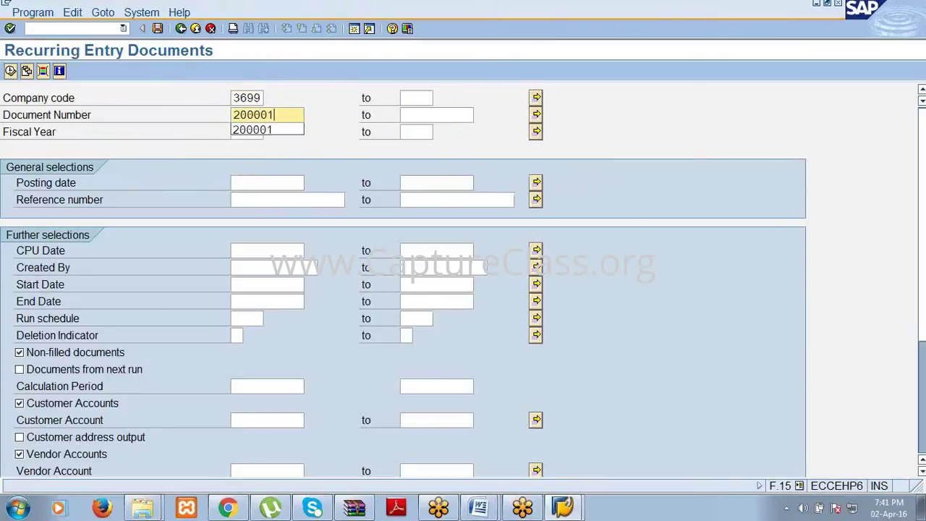
key("Tab")
key("Tab")
type("2016")
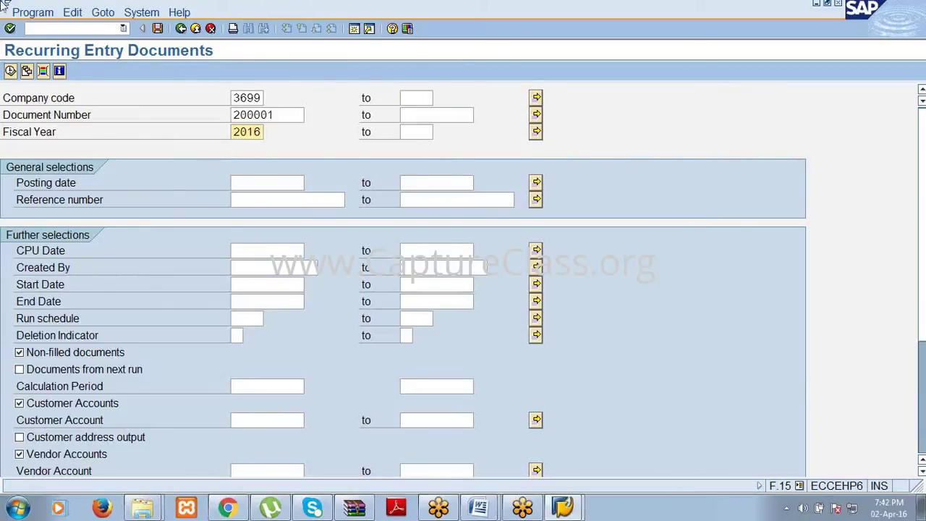
left_click(10, 71)
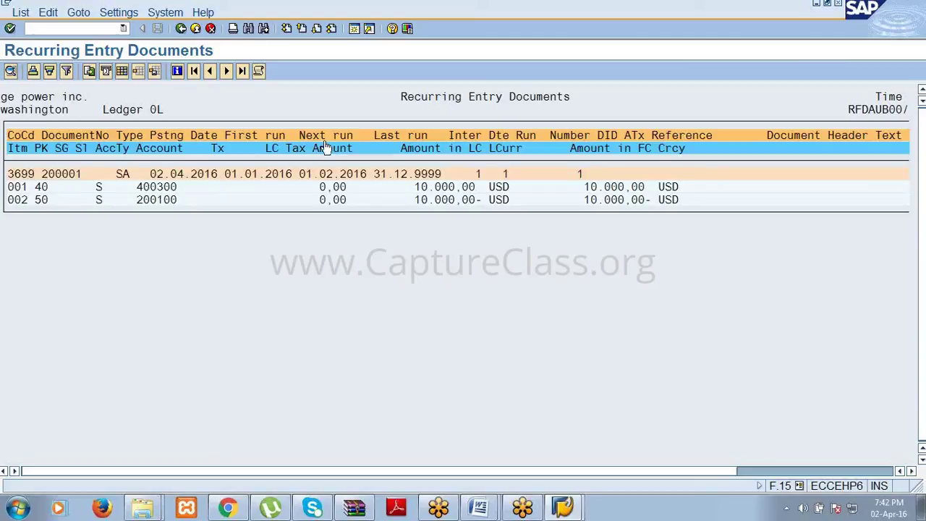
left_click(326, 176)
Open transaction F.14 and set the company code to 3699.
left_click(86, 28)
type("/nf.14")
key("Return")
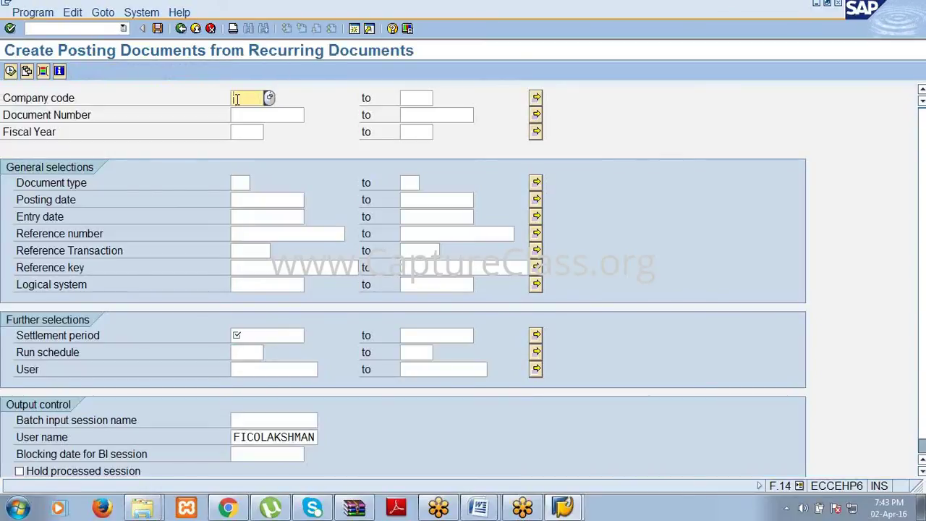
type("2136")
key("BackSpace")
key("BackSpace")
key("BackSpace")
key("BackSpace")
key("Down")
key("Return")
key("Tab")
key("Tab")
key("Tab")
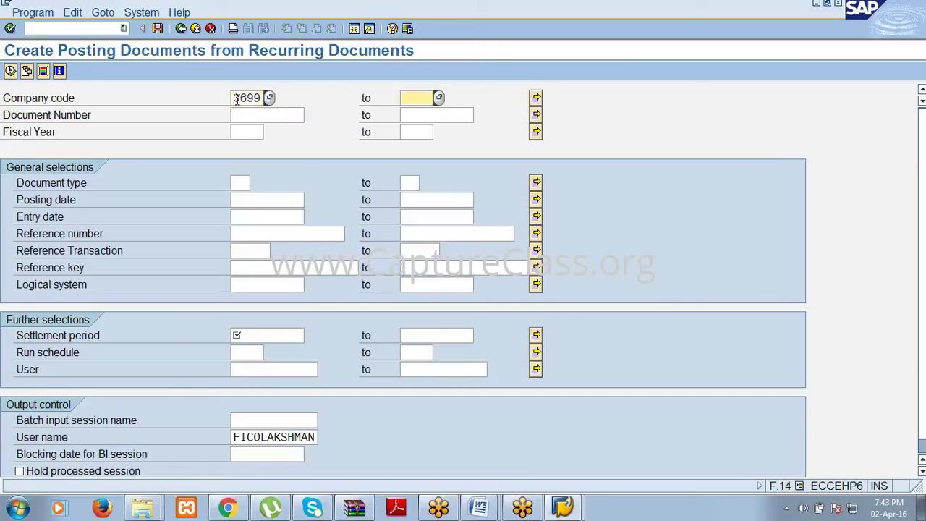
type("1")
key("Tab")
type("9")
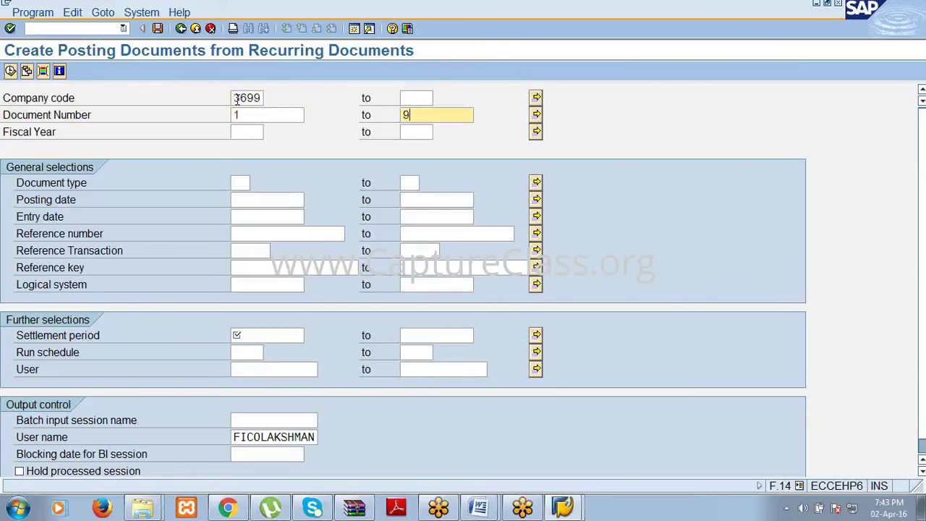
type("9999999999")
key("Tab")
key("Tab")
type("2016")
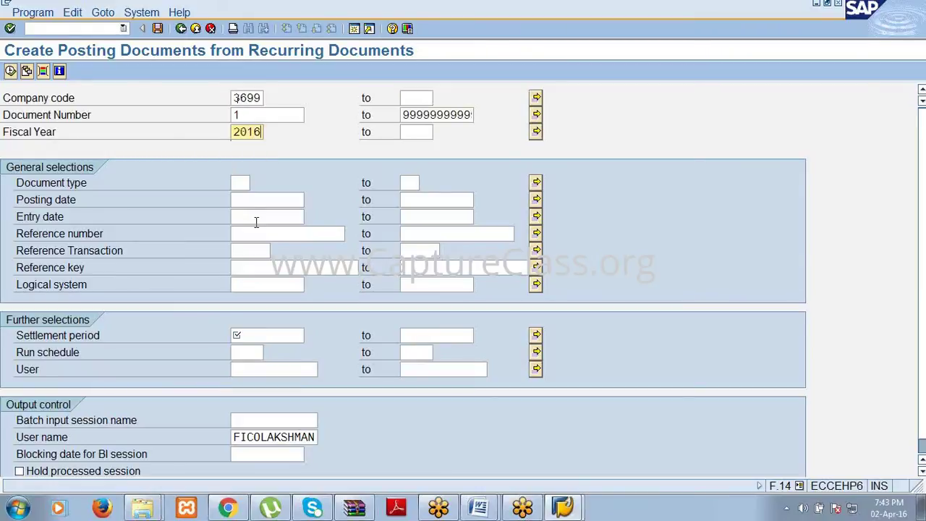
Set the settlement period to 1.2.2016 and the batch input session name to hai, and execute the posting run.
left_click(291, 335)
type("1.2.2016")
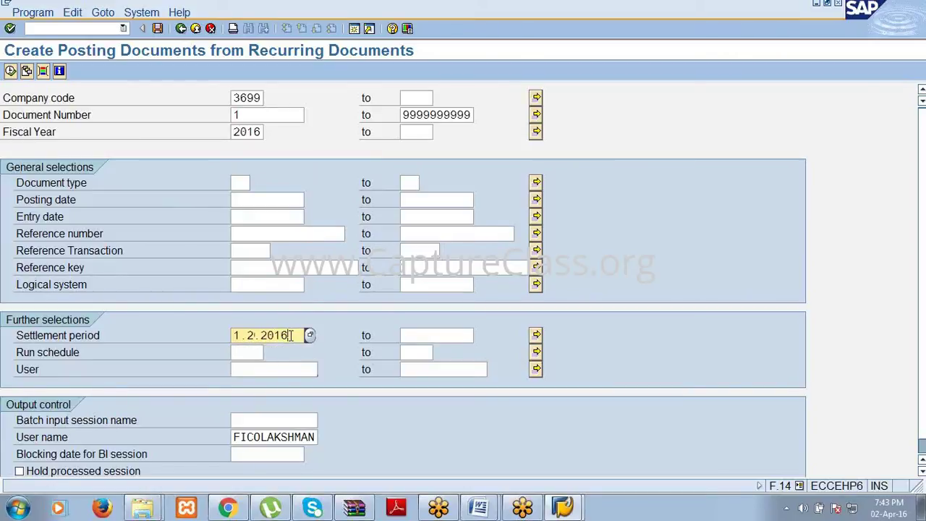
left_click(270, 420)
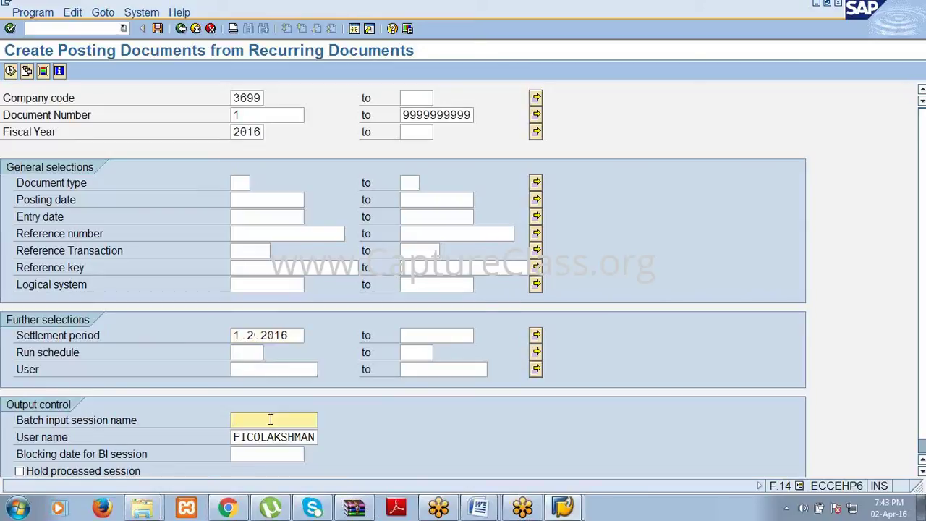
type("hai")
left_click(10, 71)
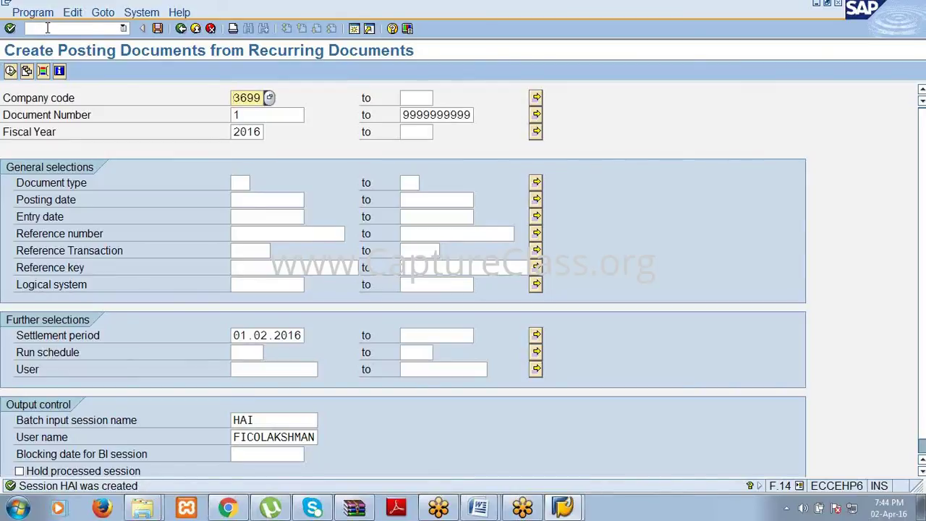
Open the batch input session overview with transaction SM35.
left_click(91, 29)
type("/n")
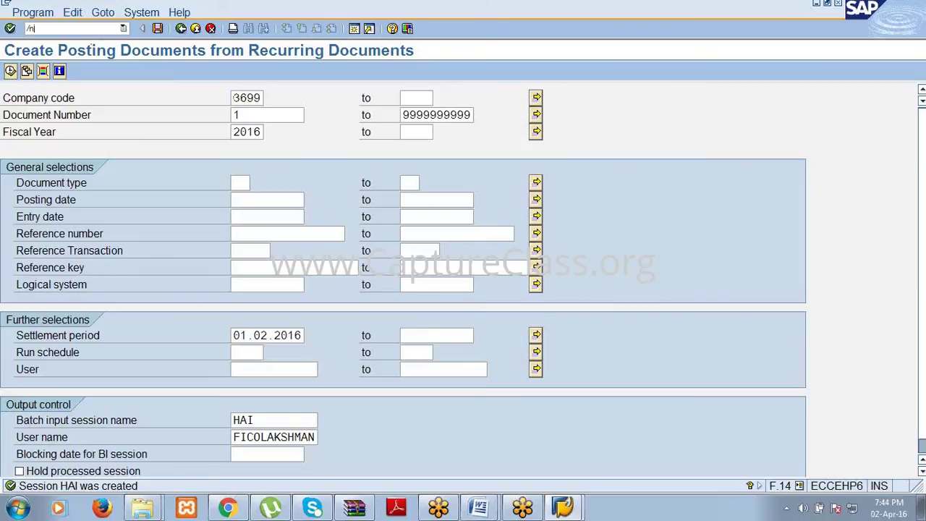
type("sm35")
key("Return")
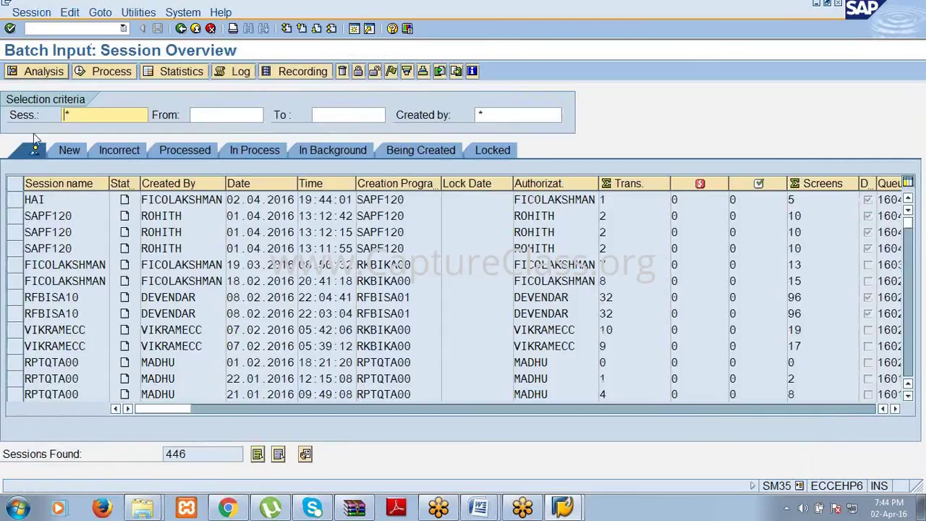
Select session HAI and process it in Display errors only mode.
left_click(26, 199)
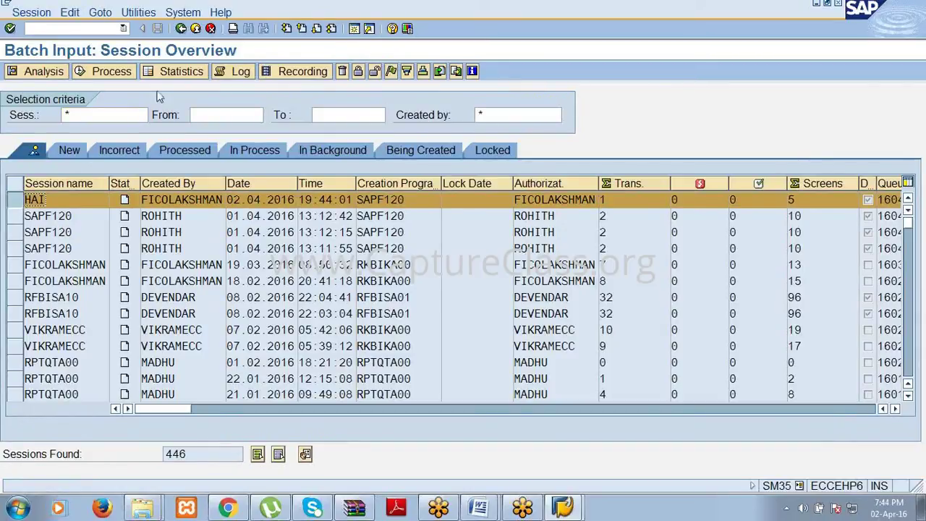
left_click(121, 73)
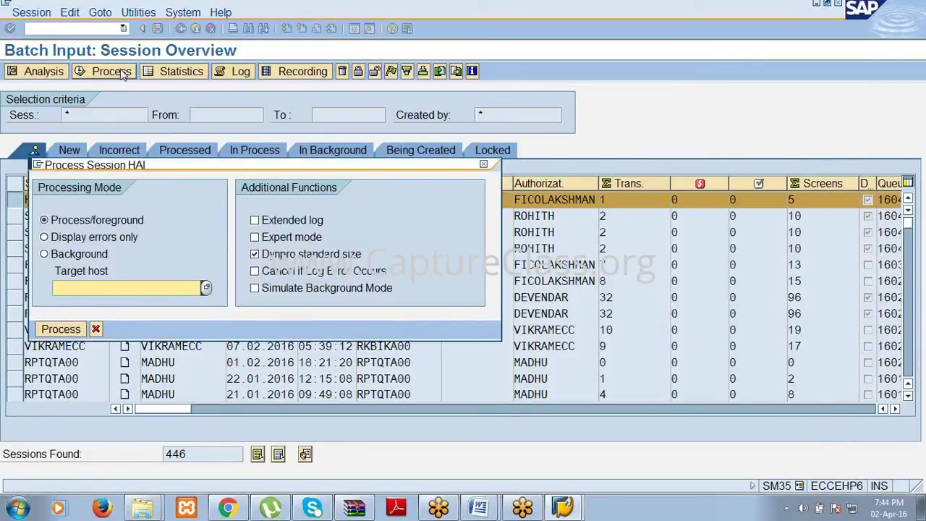
left_click(109, 239)
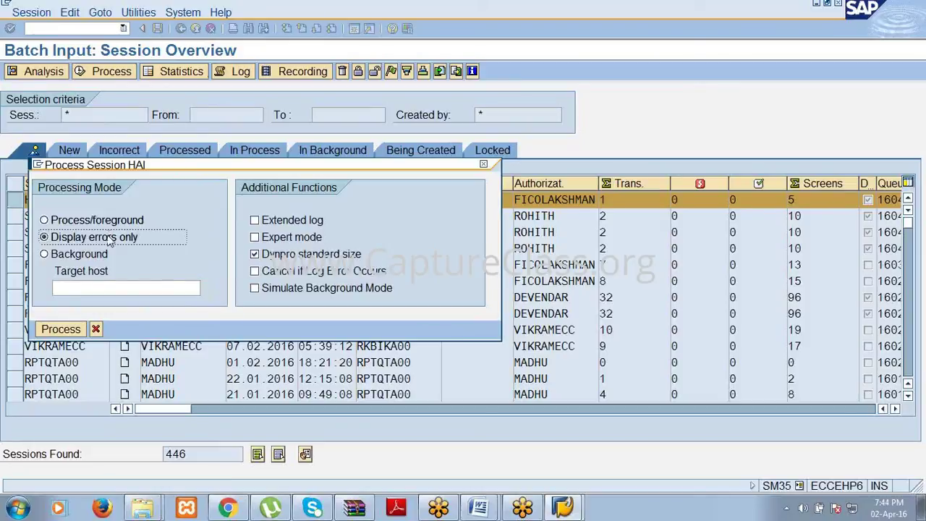
left_click(62, 330)
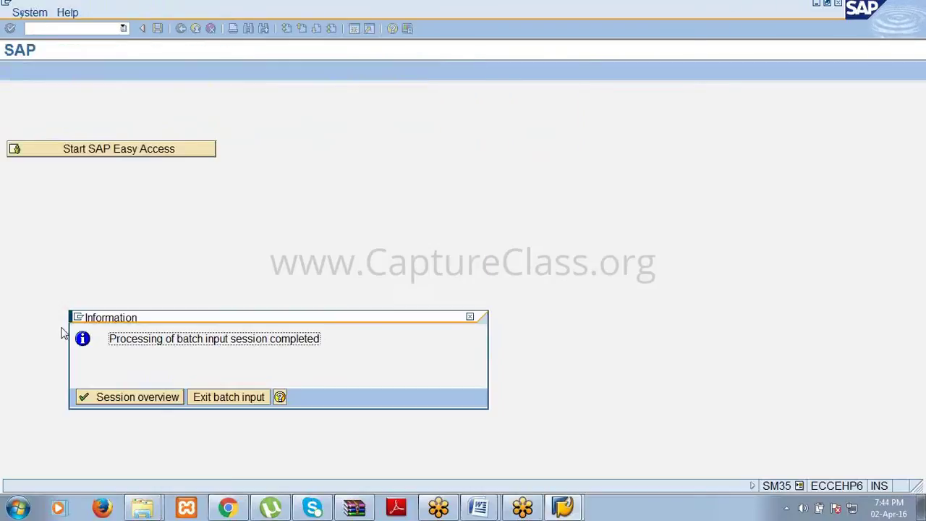
Exit batch input and display document 14 for company code 3699 and fiscal year 2016 with transaction FB03, checking its line items and document date.
left_click(203, 405)
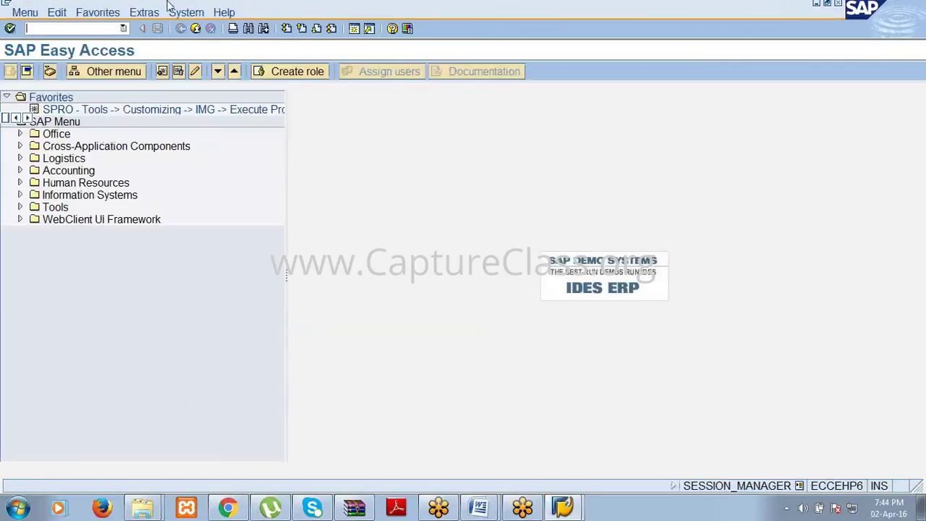
left_click(124, 29)
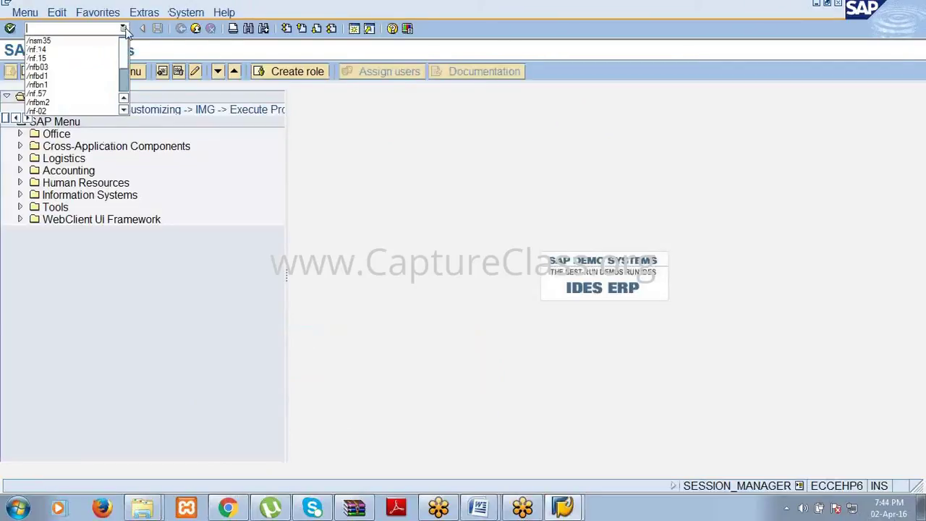
left_click(108, 67)
key("Return")
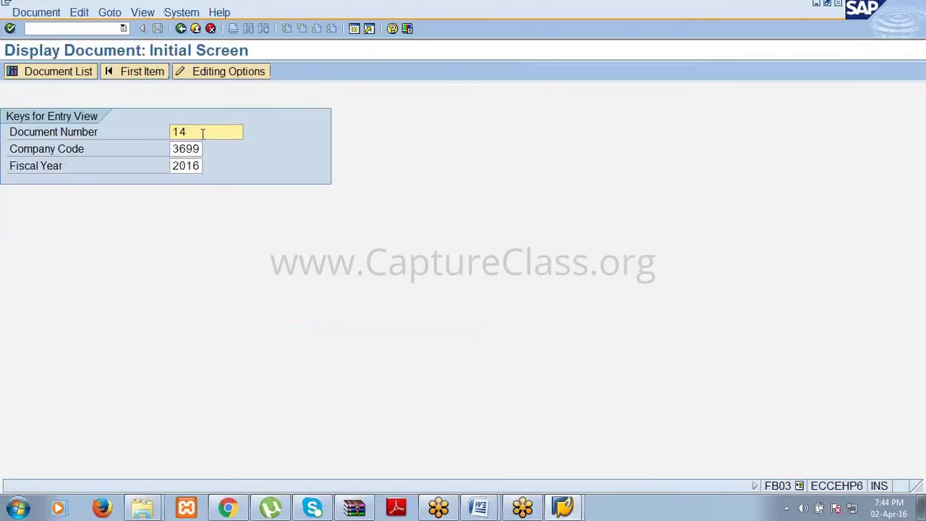
key("Return")
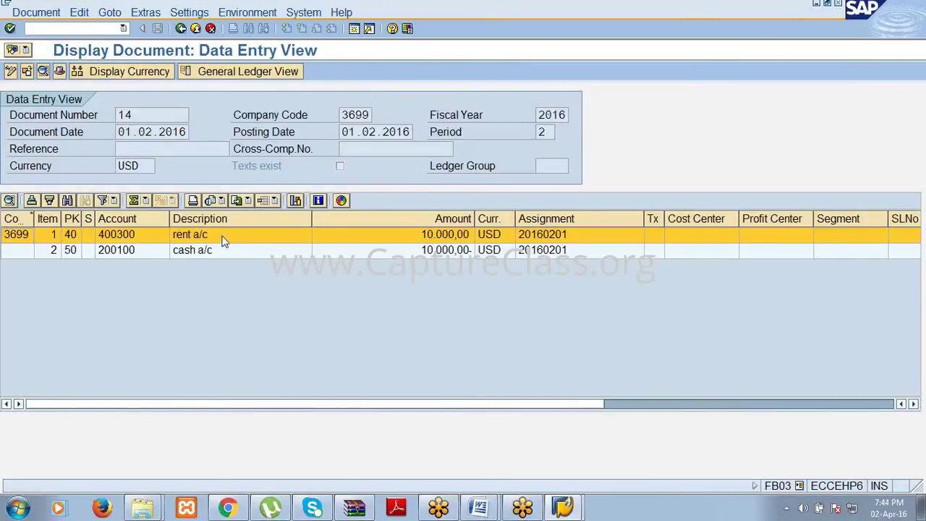
left_click(224, 252)
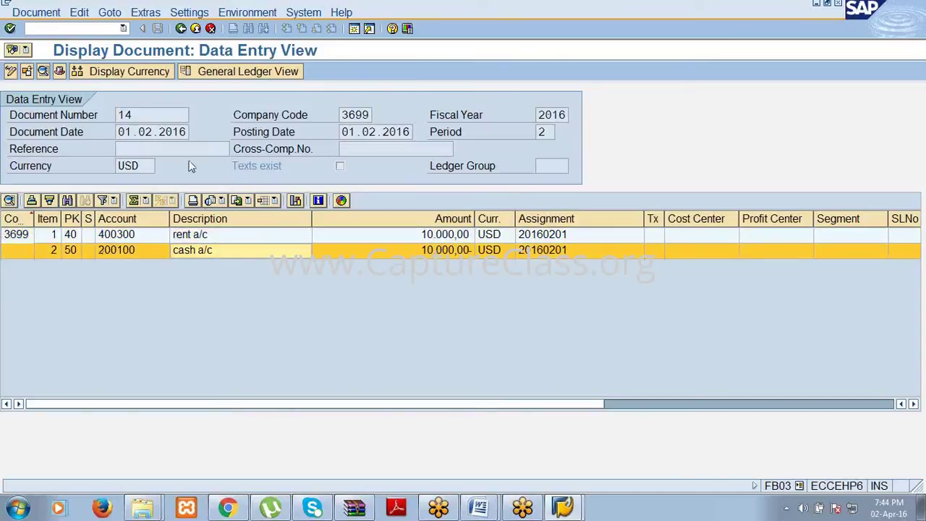
left_click(187, 131)
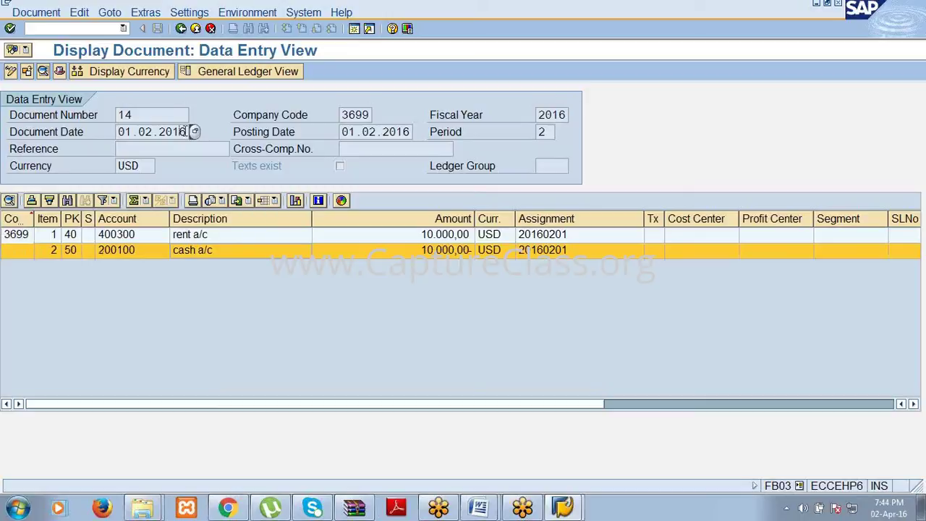
List recurring entry document 200001 for company code 3699 and fiscal year 2016 with transaction F.15.
left_click(124, 29)
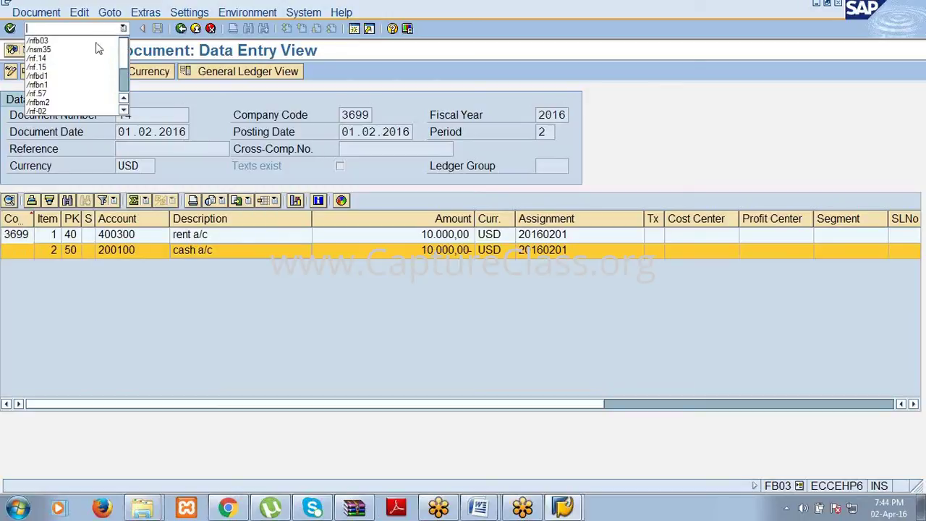
left_click(88, 72)
key("Return")
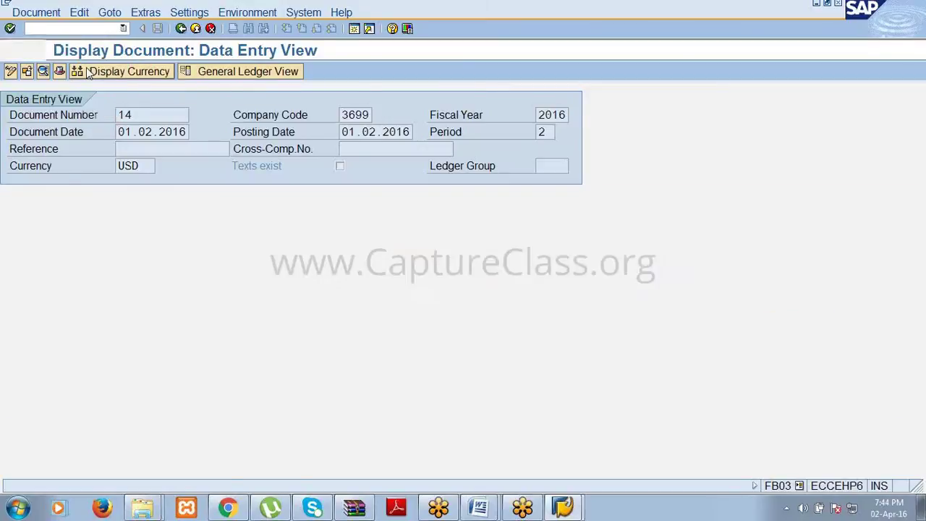
type("3699")
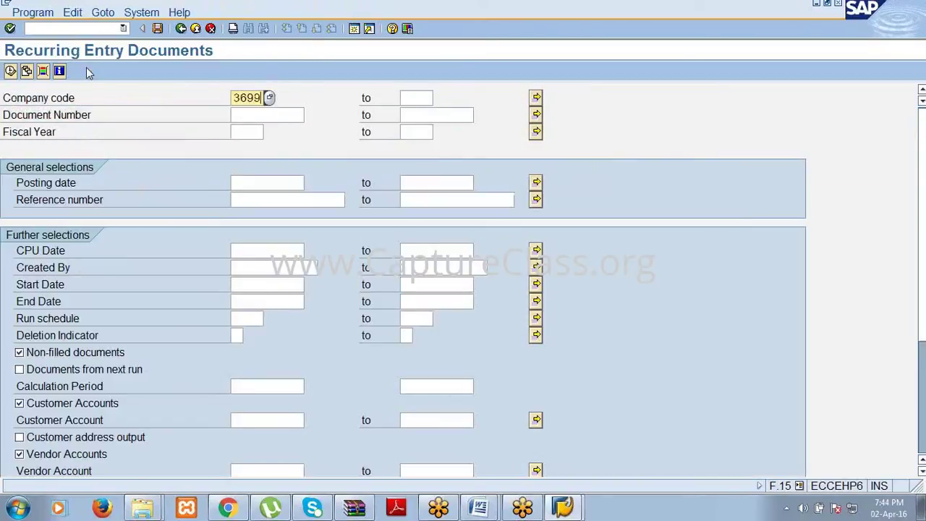
key("Tab")
key("Tab")
type("200001")
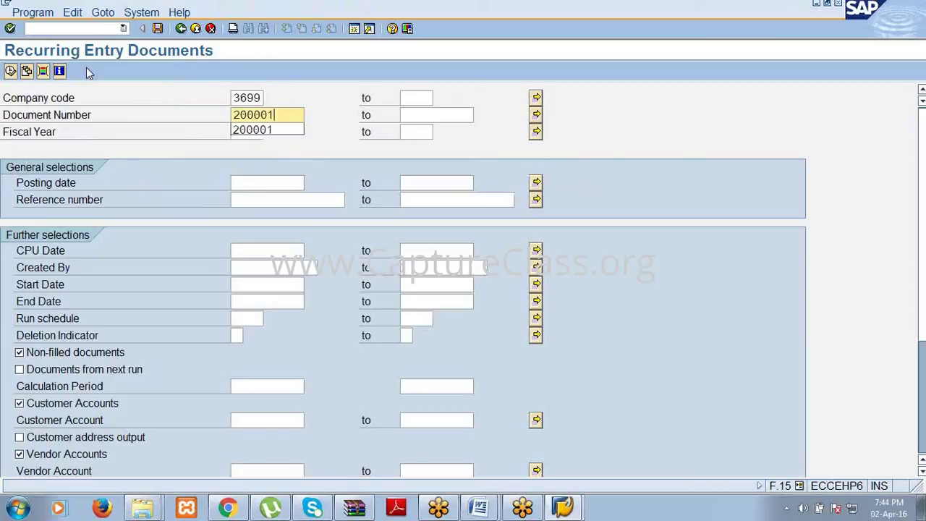
key("Tab")
key("Tab")
type("2016")
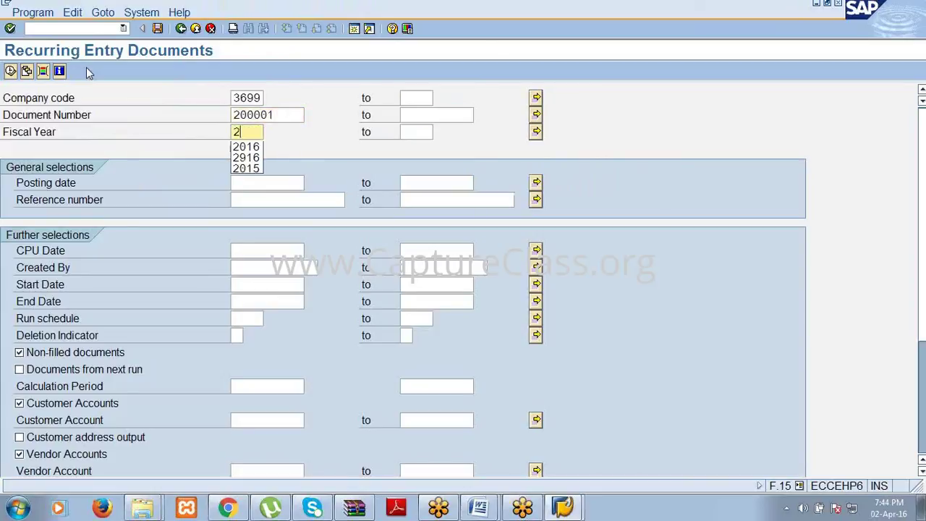
left_click(10, 70)
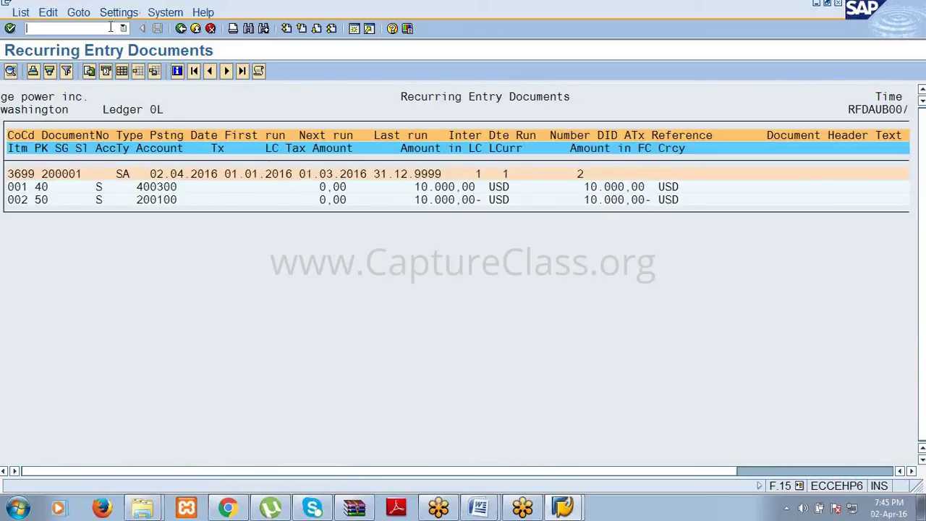
Open transaction F.14 and set the company code to 3699.
type("/nf.14")
key("Return")
type("3")
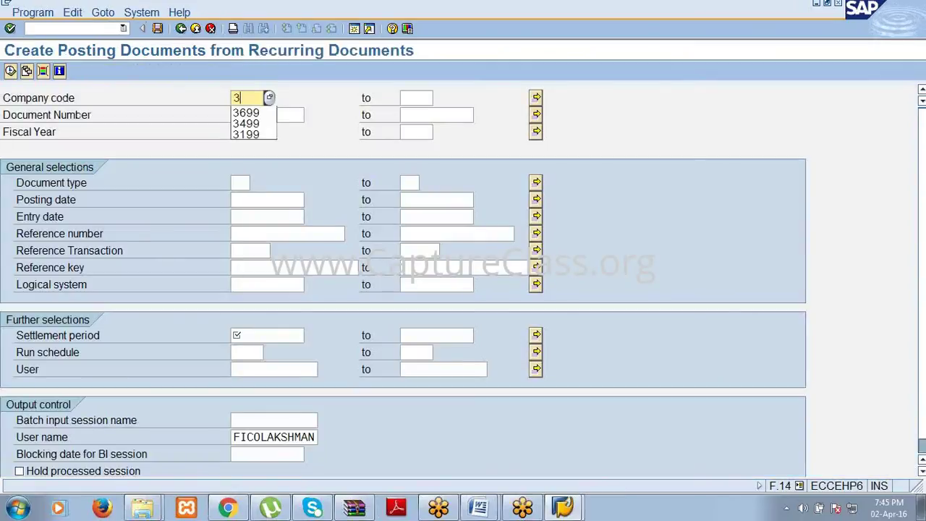
type("699")
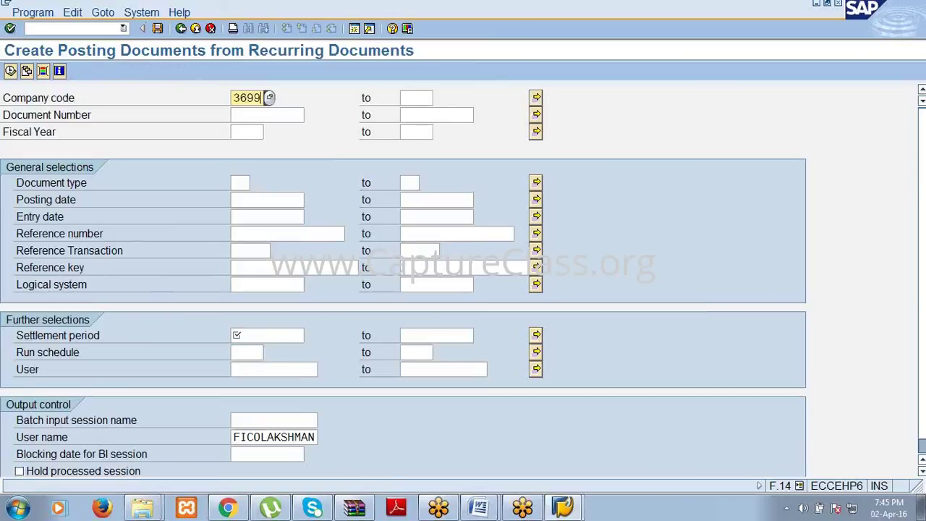
key("Tab")
key("Tab")
key("Tab")
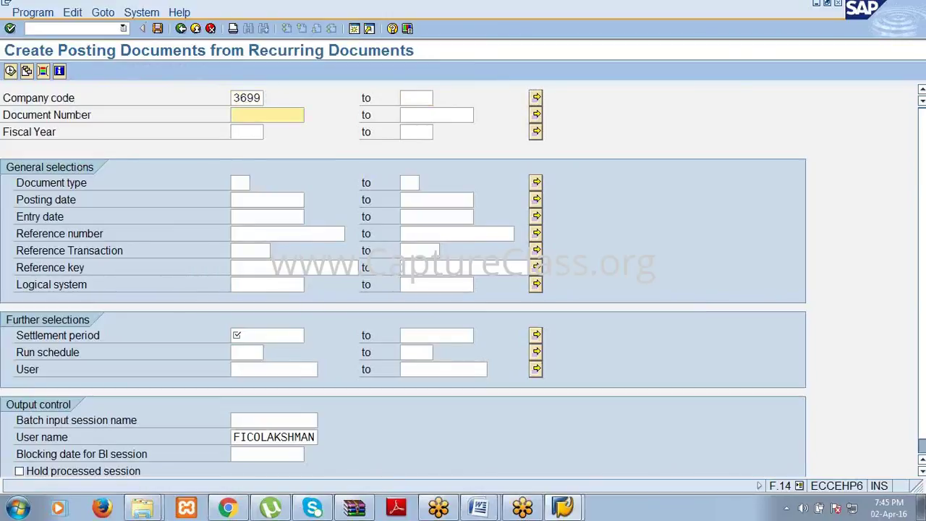
type("1")
key("Tab")
type("99999999")
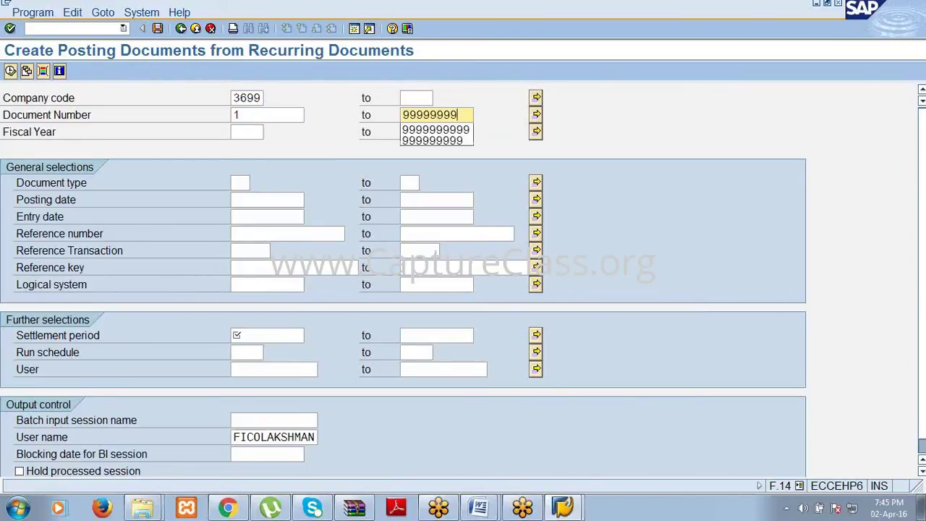
type("99")
key("Tab")
key("Tab")
type("2")
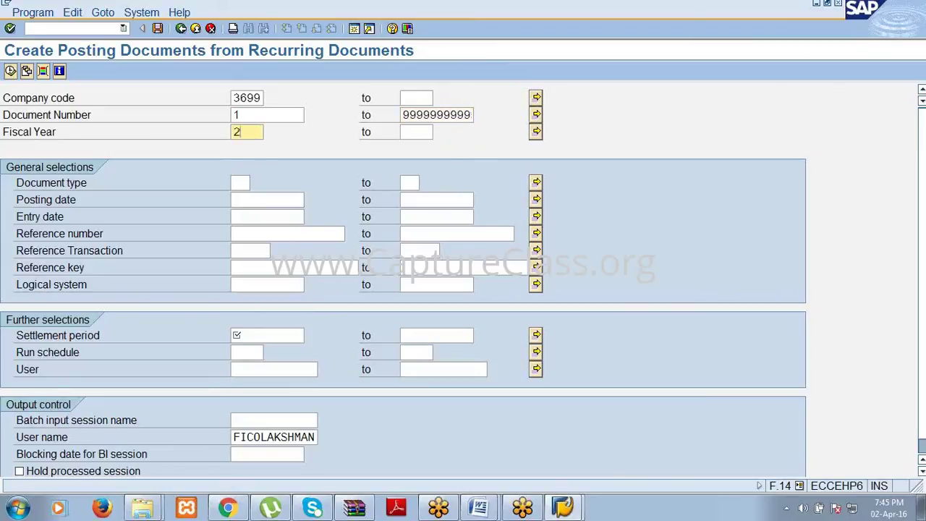
type("016")
key("Tab")
key("Tab")
key("Tab")
key("Tab")
key("Tab")
key("Tab")
key("Tab")
key("Tab")
key("Tab")
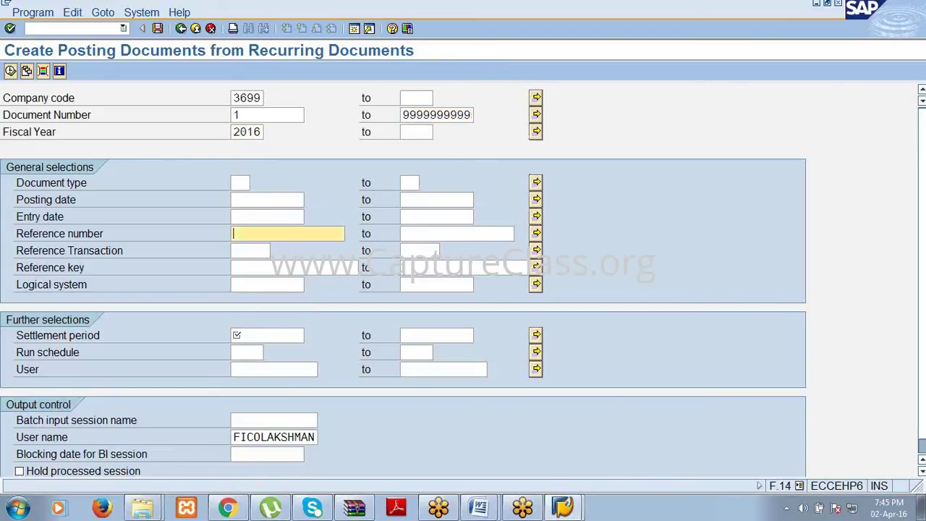
key("Tab")
key("Tab")
key("Tab")
key("Tab")
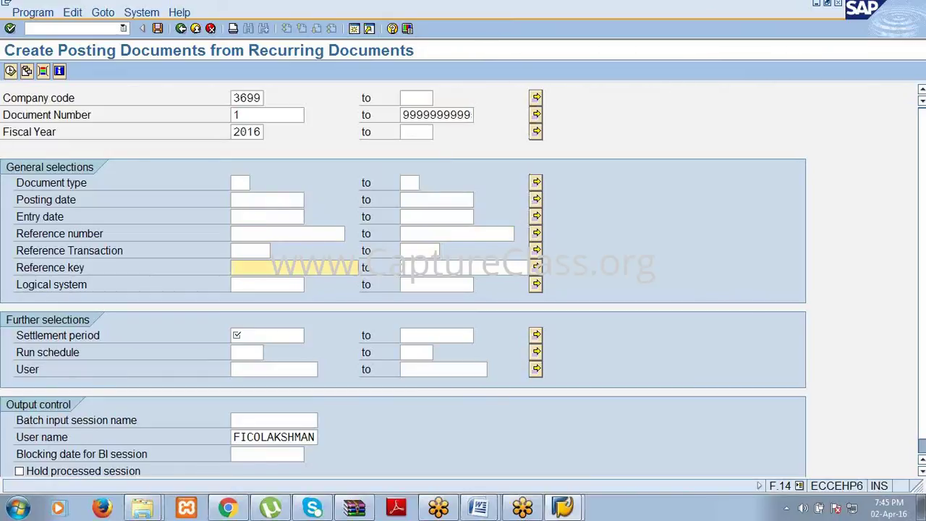
key("Tab")
key("Tab")
key("Tab")
key("Tab")
key("Tab")
key("Tab")
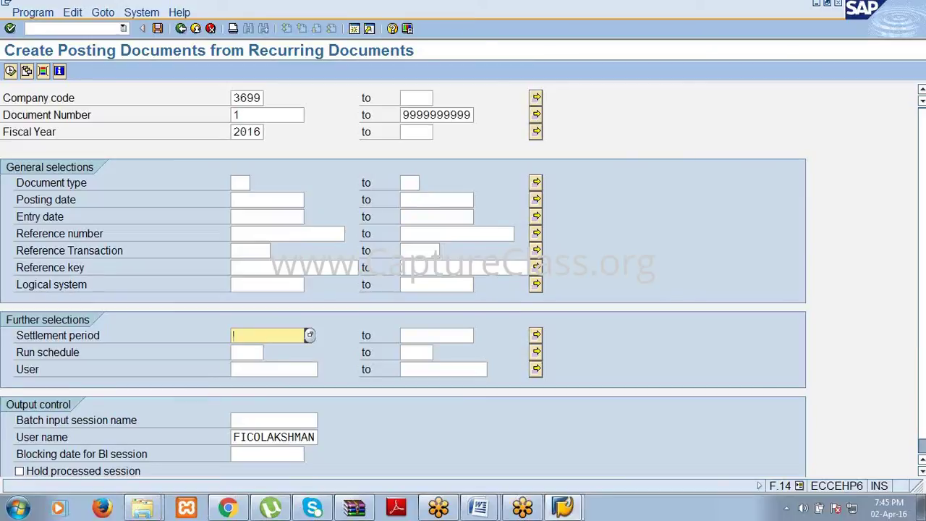
type("1.3.2015")
key("BackSpace")
type("6")
key("BackSpace")
key("BackSpace")
key("BackSpace")
key("BackSpace")
key("BackSpace")
key("BackSpace")
key("BackSpace")
key("BackSpace")
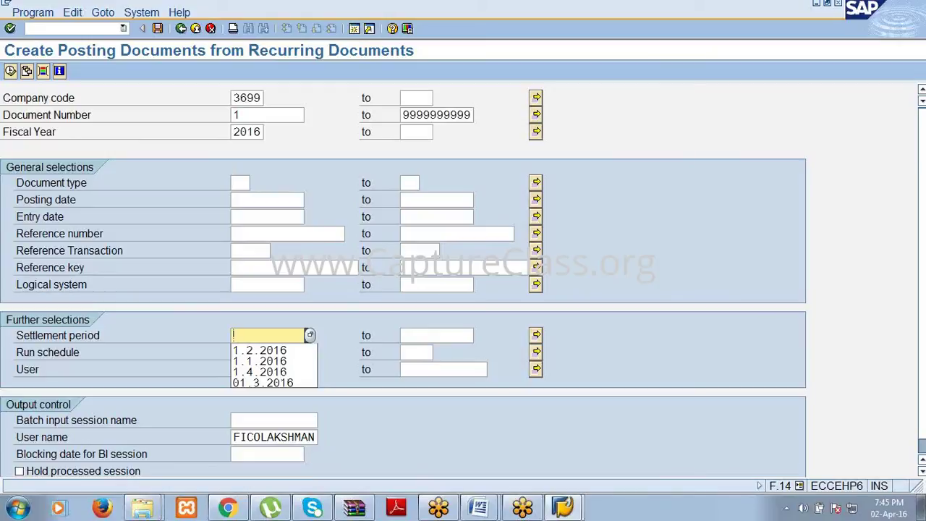
Set the settlement period to 1.4.2016.
type("1.4.2015")
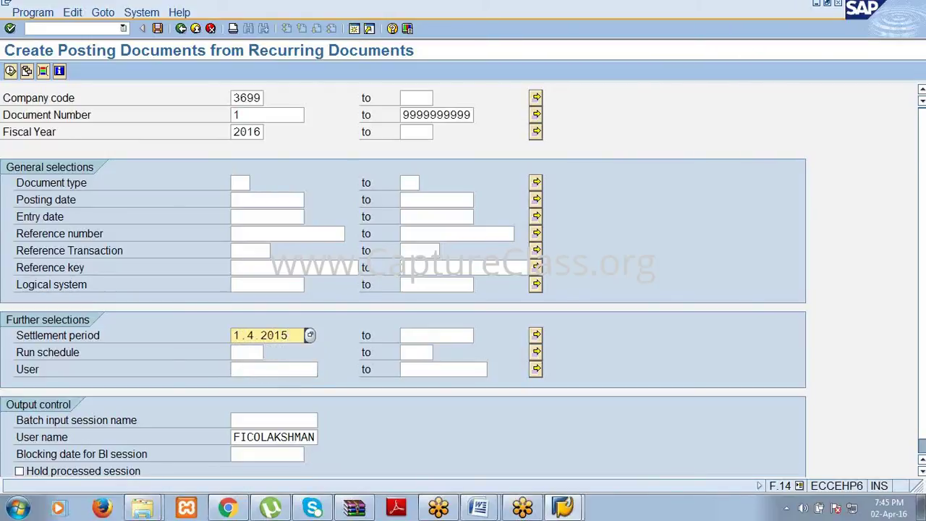
key("BackSpace")
type("6")
Set the batch input session name to boss123 and try to execute the posting run.
key("Tab")
key("Tab")
key("Tab")
key("Tab")
key("Tab")
key("Tab")
key("Tab")
key("Tab")
key("Tab")
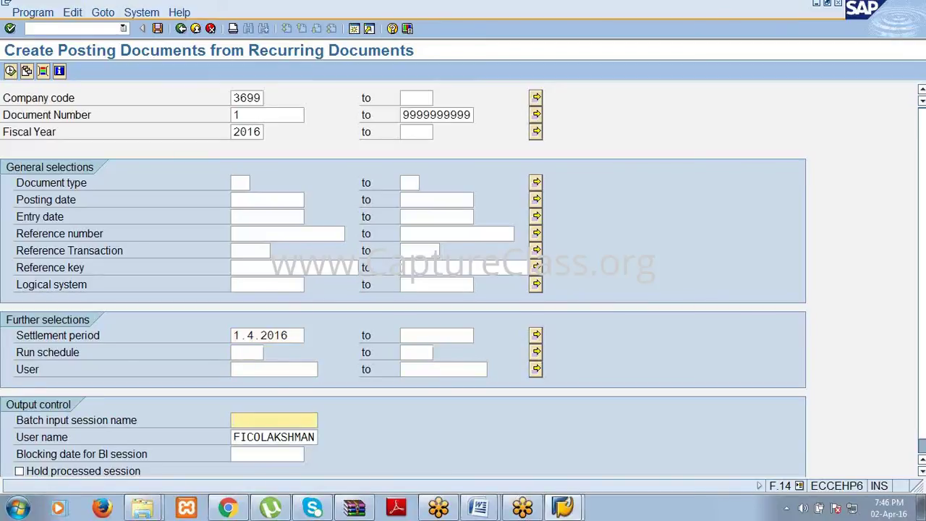
type("bos")
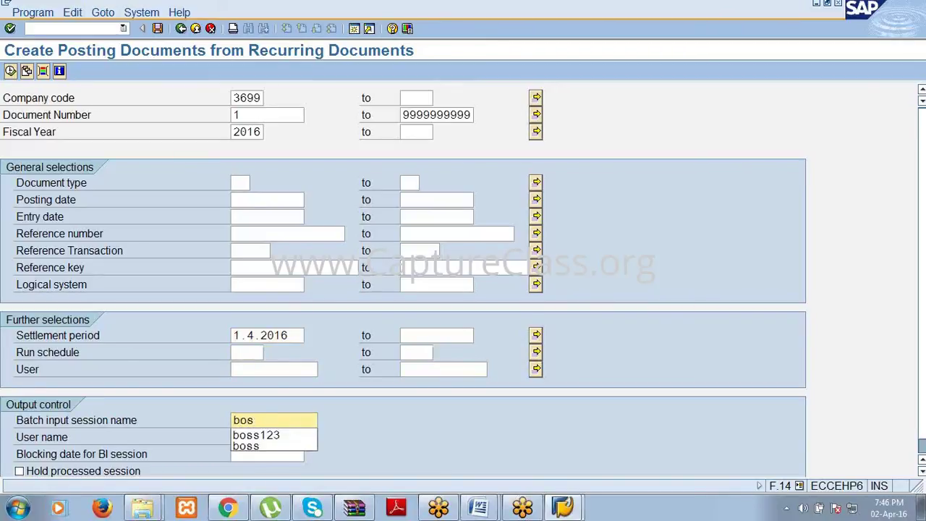
key("Down")
key("Return")
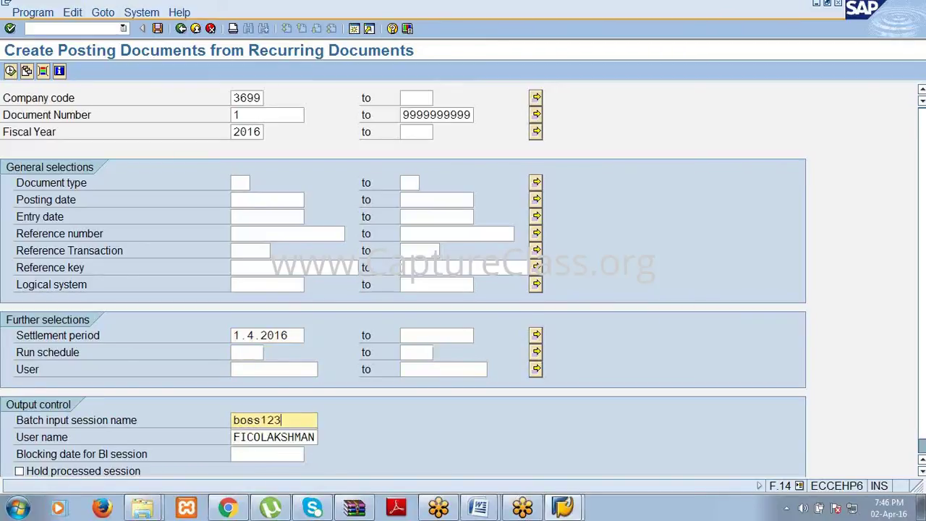
left_click(10, 71)
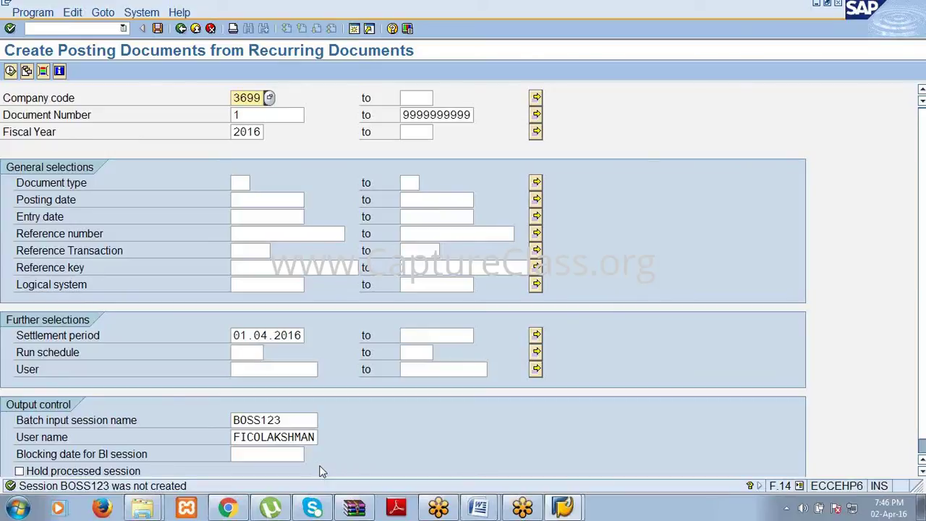
Change the settlement period to 01.3.2016 and execute the posting run again.
left_click(304, 335)
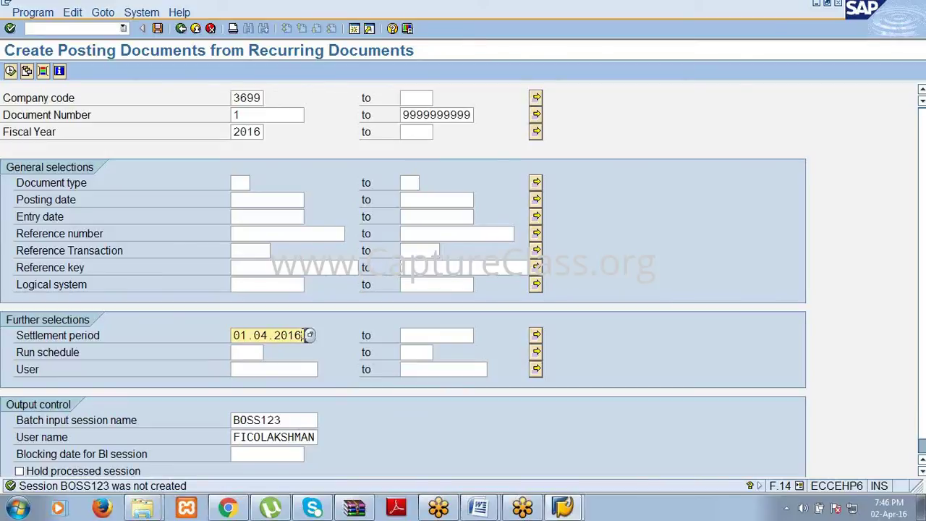
key("BackSpace")
key("BackSpace")
key("BackSpace")
key("BackSpace")
key("BackSpace")
key("BackSpace")
key("BackSpace")
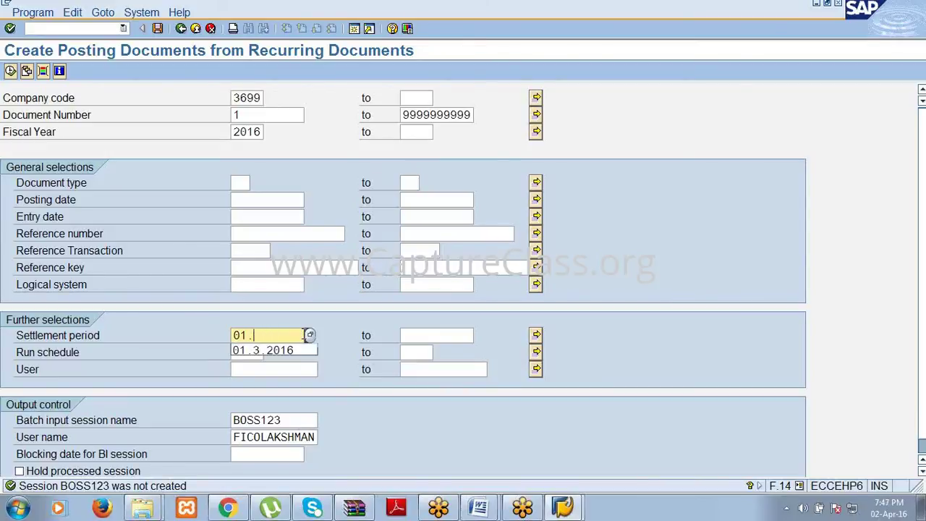
key("Down")
key("Return")
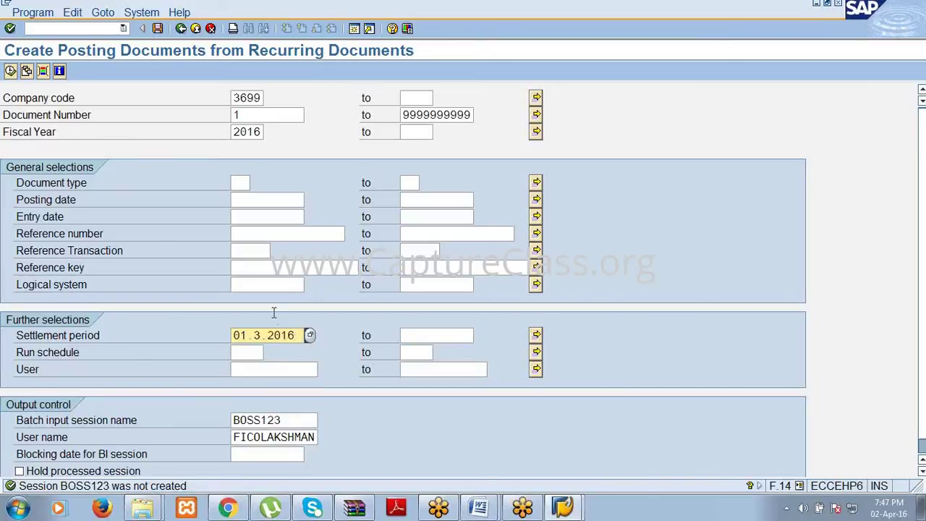
left_click(11, 76)
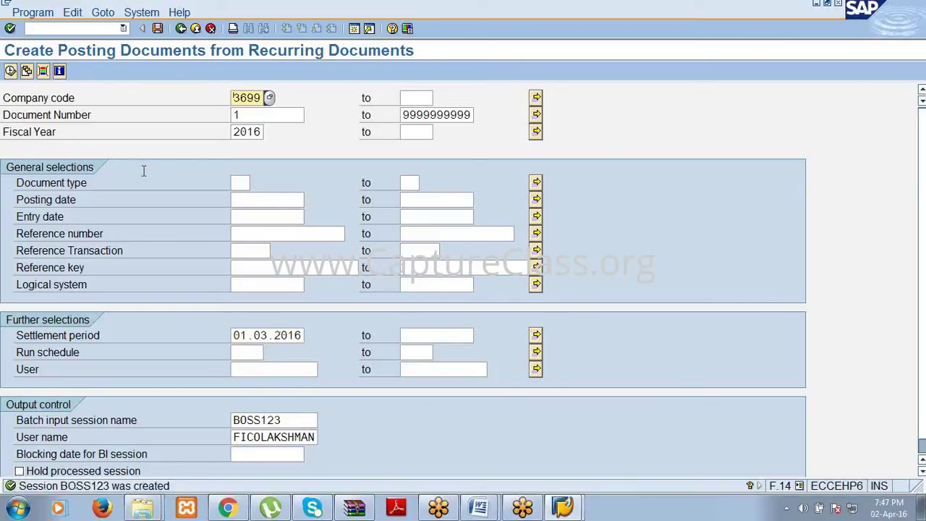
Open the overview of batch input sessions.
left_click(137, 12)
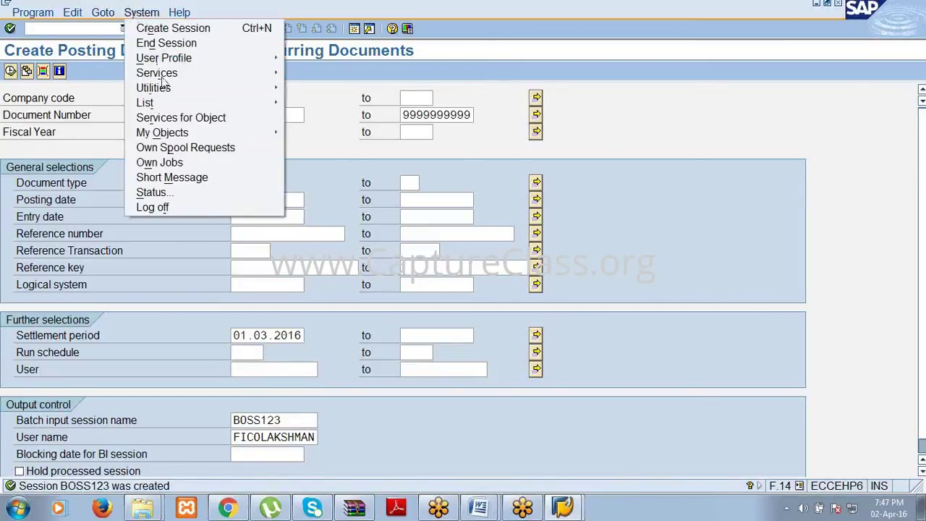
mouse_move(162, 77)
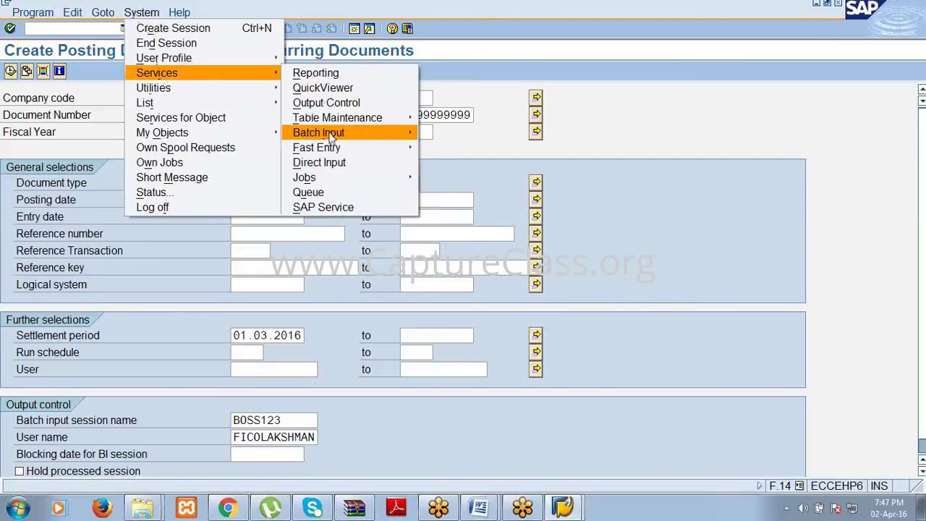
mouse_move(331, 136)
left_click(446, 130)
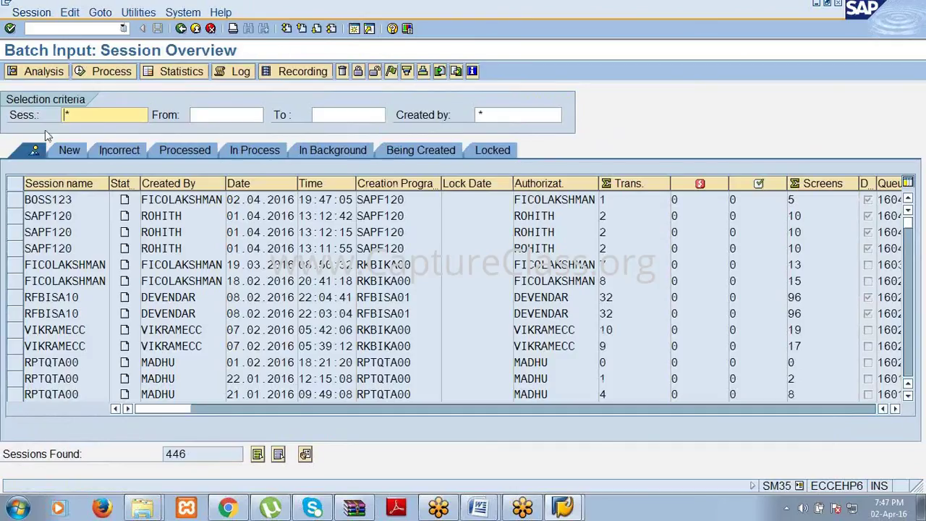
Process the batch input session BOSS123 in display-errors-only mode and exit batch input when it completes.
left_click(21, 202)
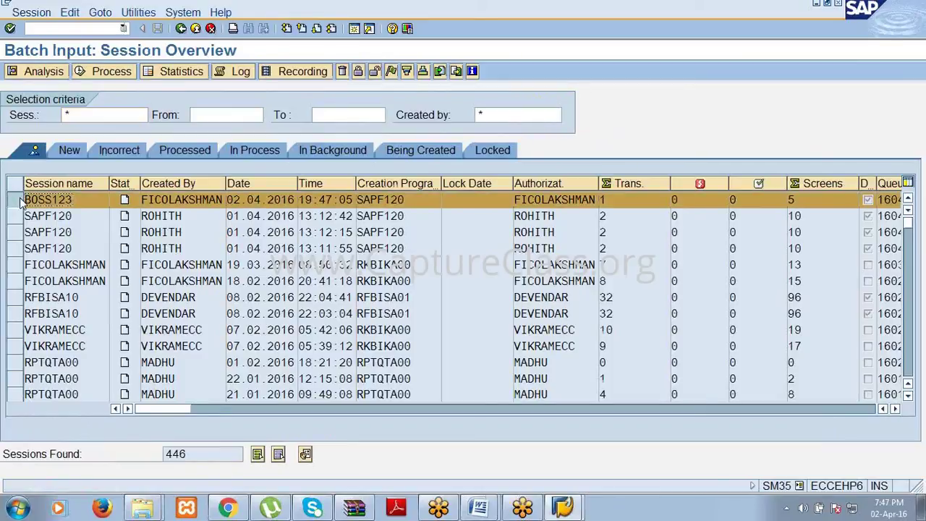
left_click(111, 73)
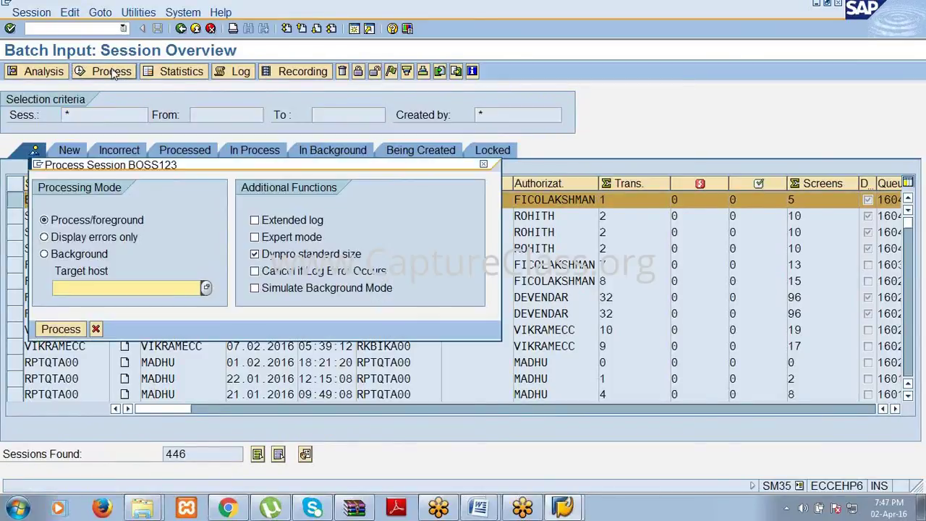
left_click(74, 239)
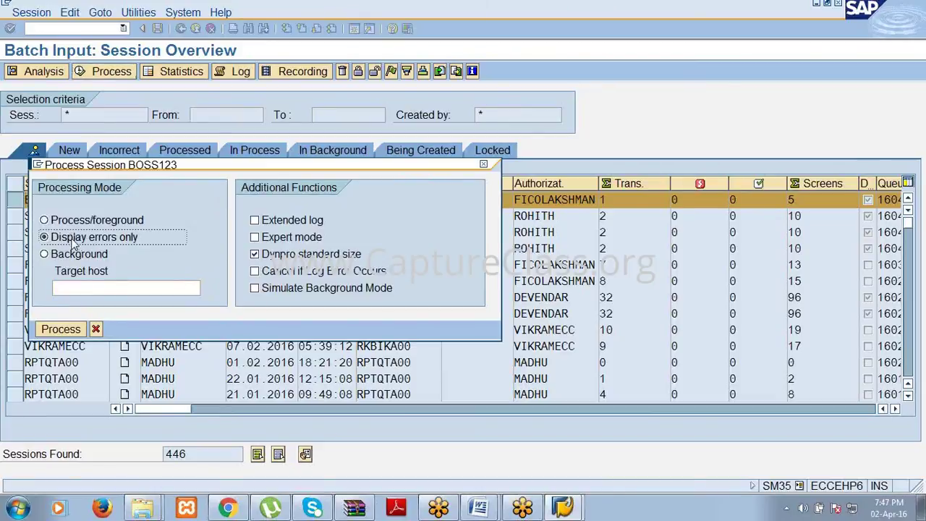
left_click(67, 330)
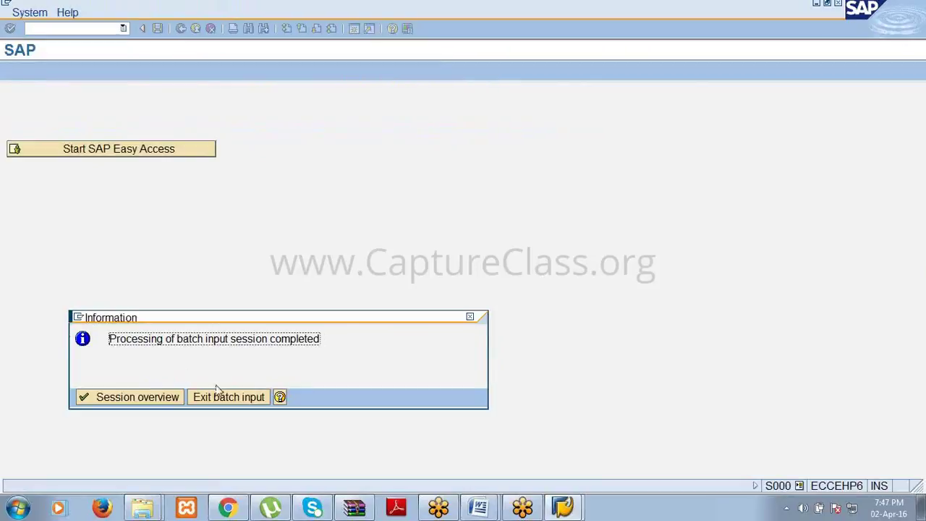
left_click(217, 396)
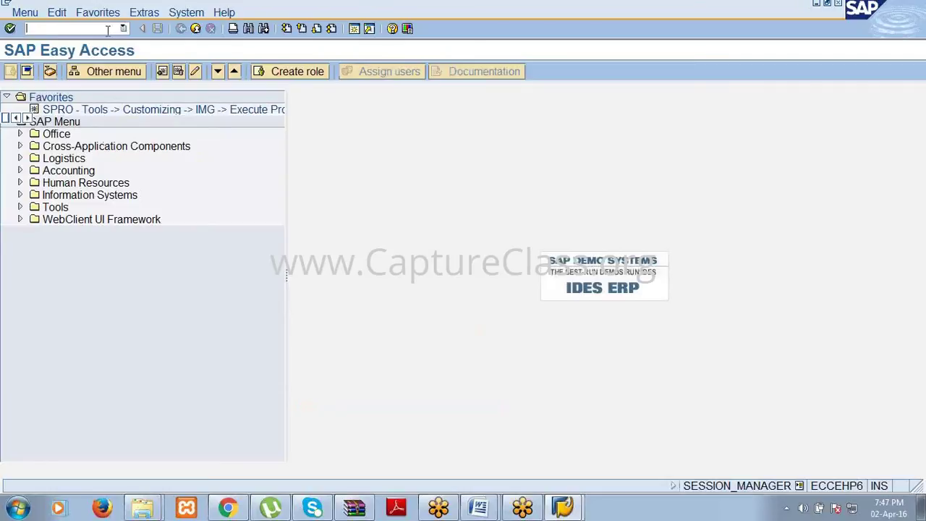
Display the last posted document with FB03 and check its line items and posting date.
type("/nfb03")
key("Return")
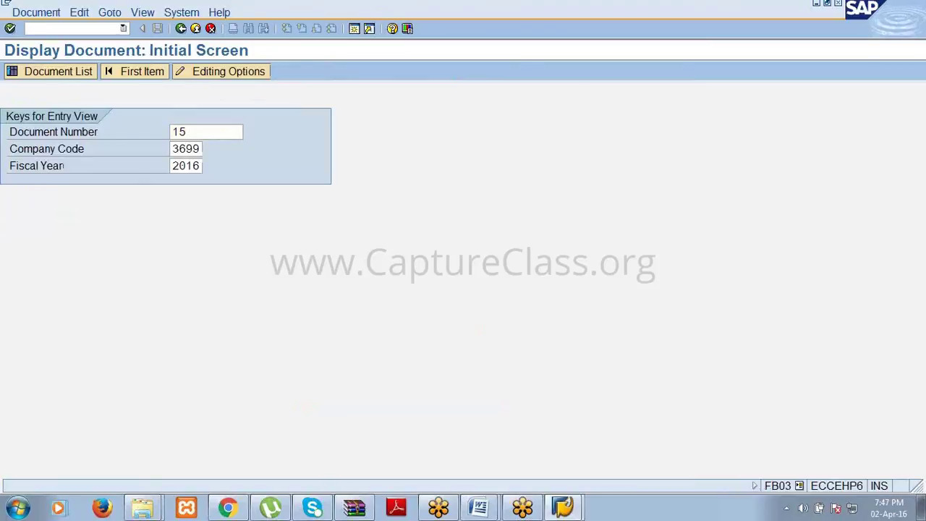
key("Return")
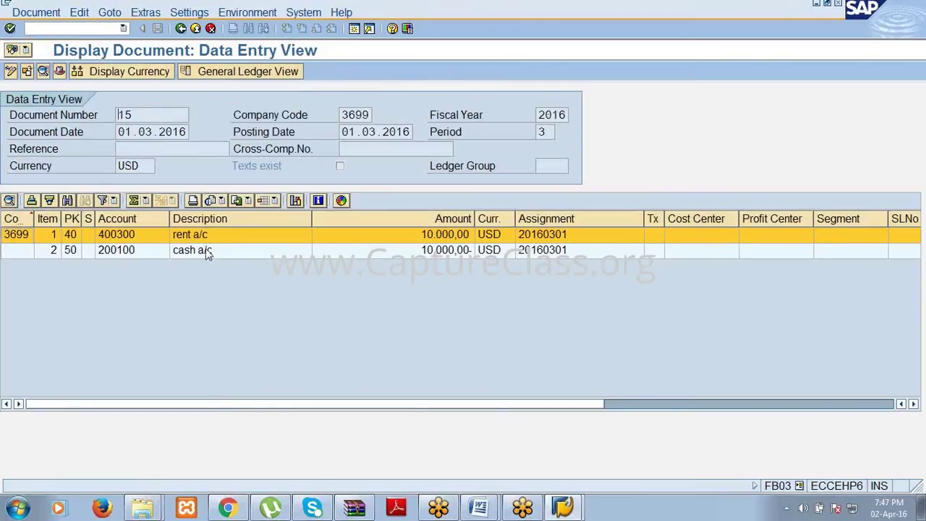
left_click(206, 249)
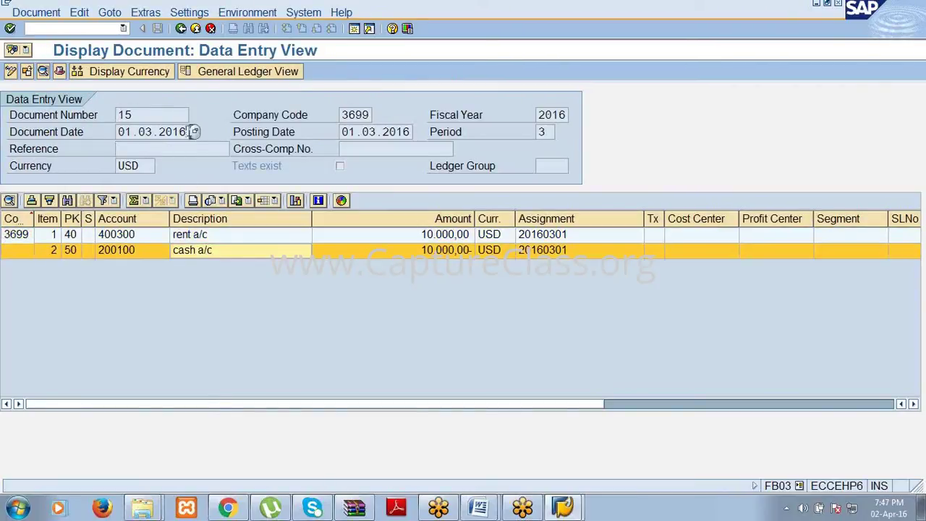
left_click(367, 132)
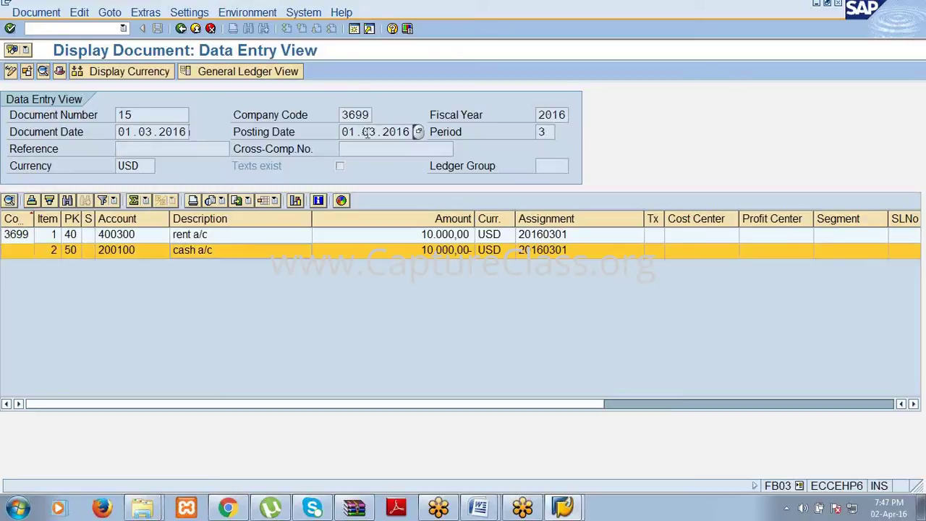
Run the F.15 recurring entry report for company code 3699, document 200001 and fiscal year 2016.
left_click(123, 27)
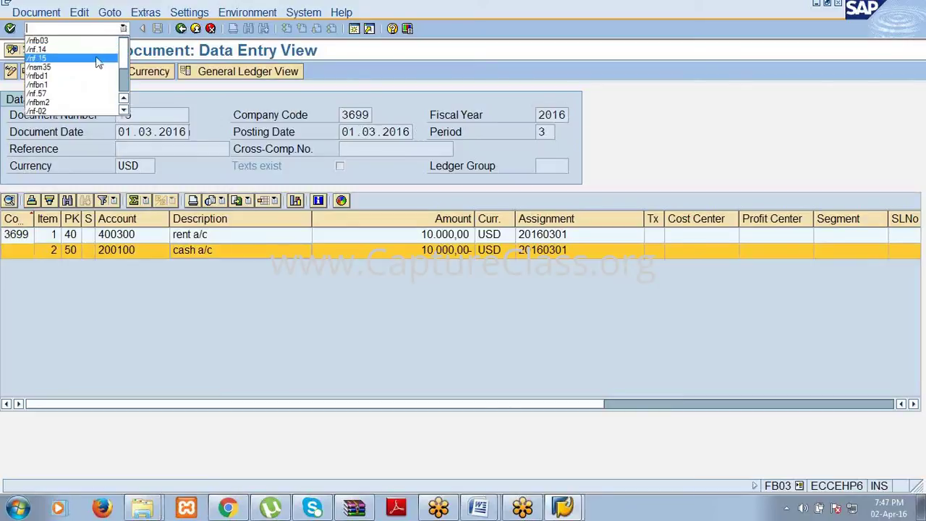
left_click(96, 58)
key("Return")
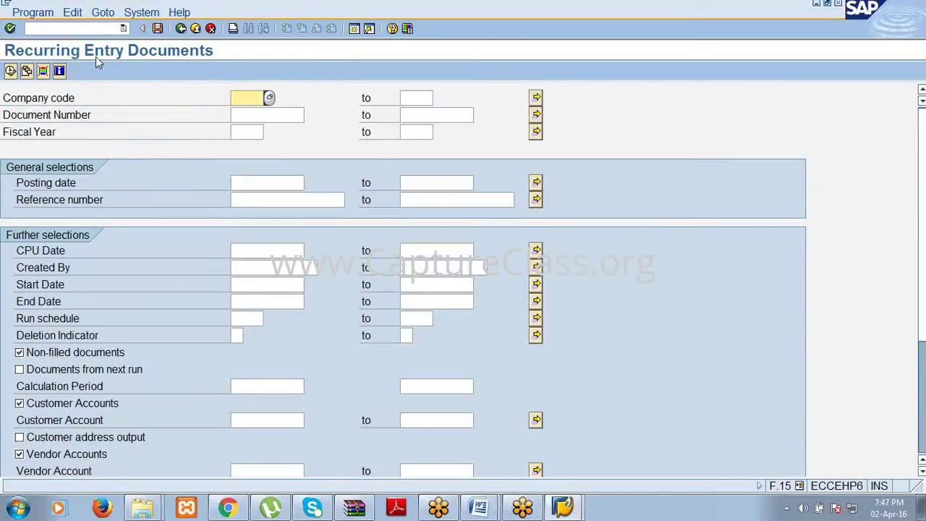
type("3699")
key("Tab")
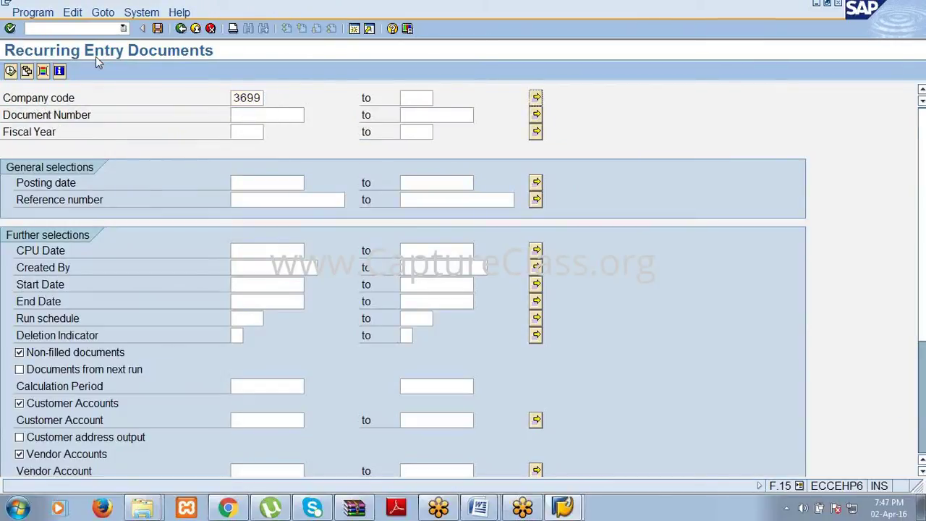
key("Tab")
type("200001")
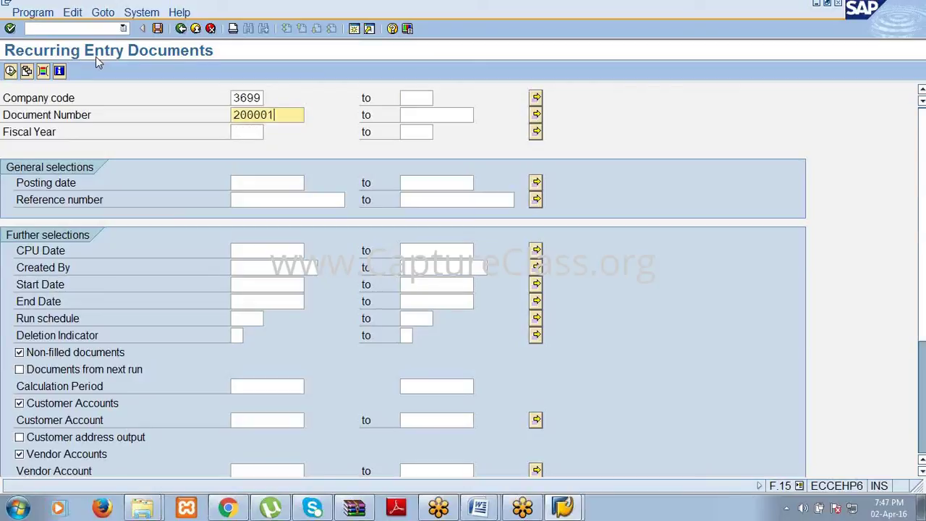
key("Tab")
key("Tab")
type("2016")
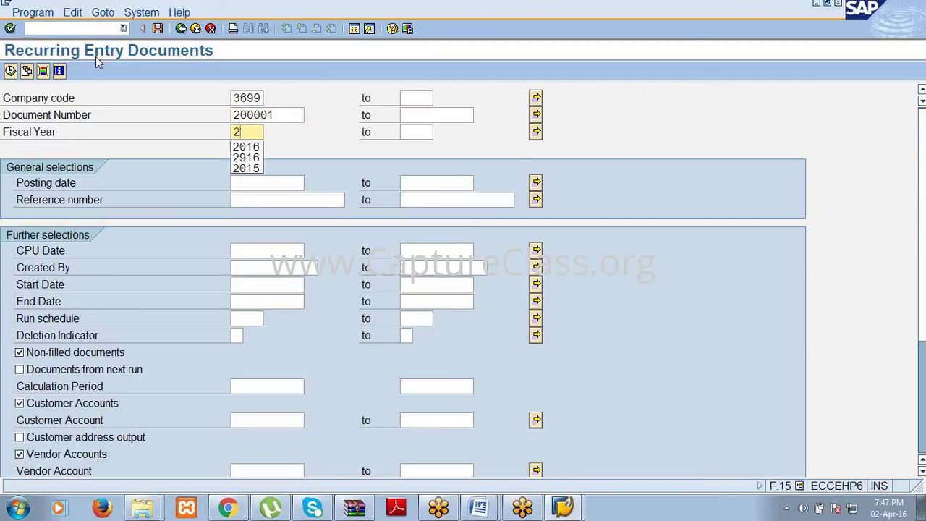
left_click(10, 72)
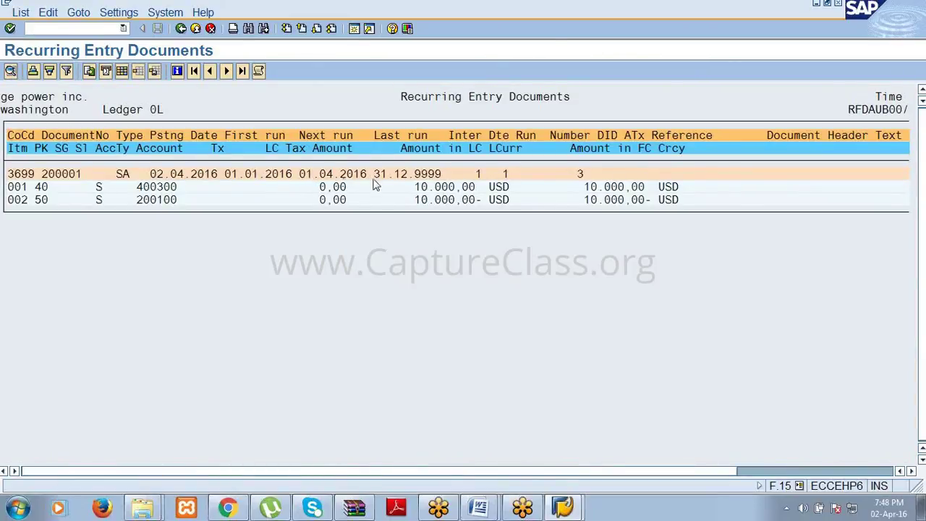
Switch to GENERAL LEDGER.doc in Word, read the step on changing recurring documents, and return to SAP.
left_click(477, 509)
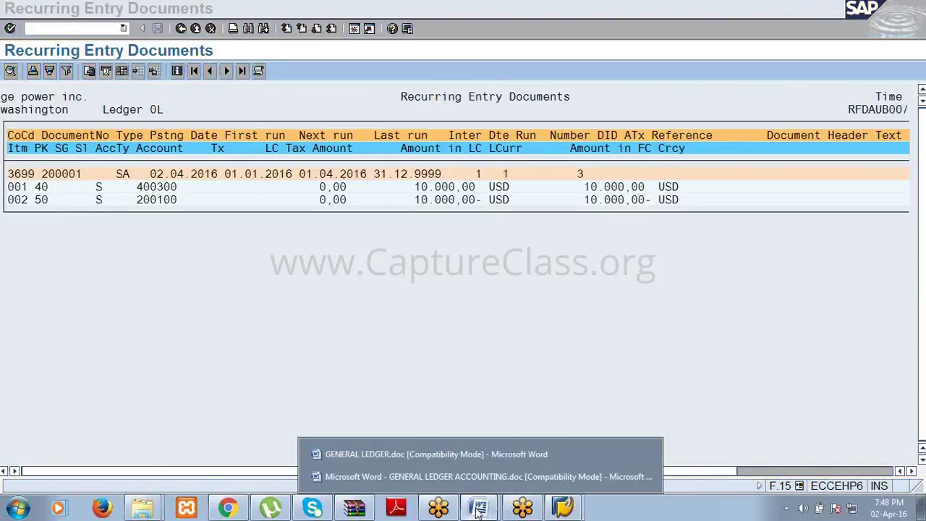
left_click(470, 451)
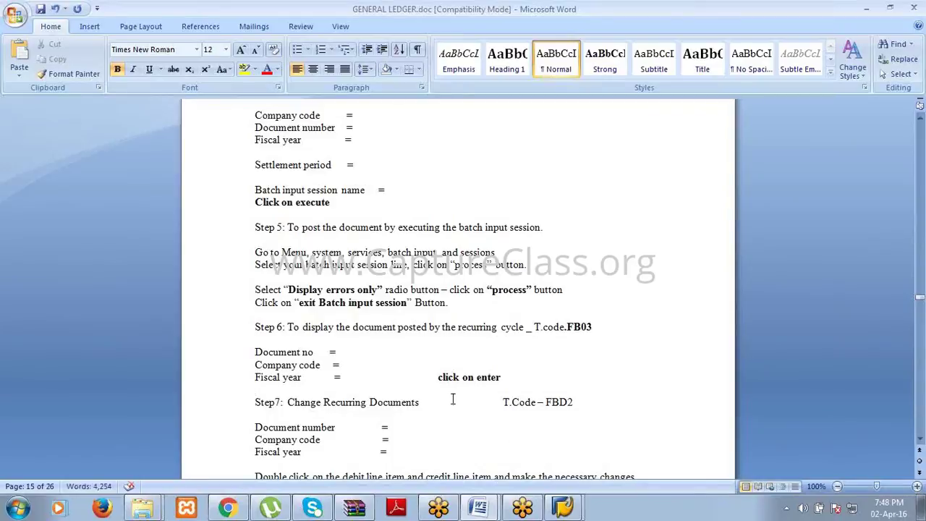
left_click(425, 402)
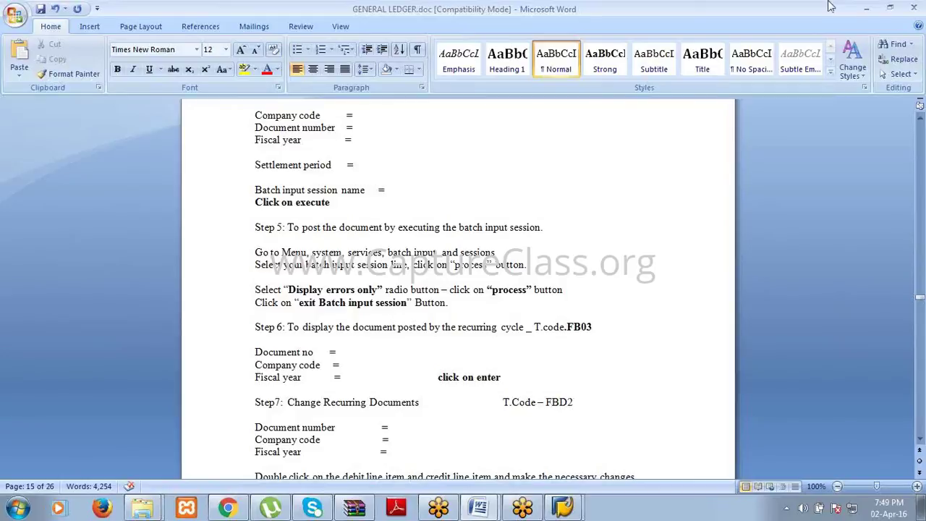
left_click(866, 8)
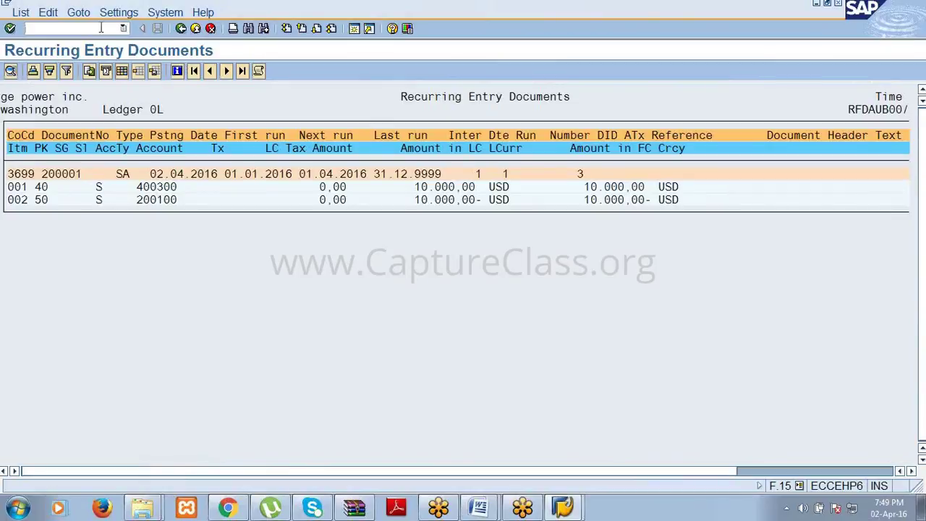
Open recurring document 200001 of company code 3699, fiscal year 2016, for changing with FBD2.
left_click(101, 28)
type("/nfbd2")
key("Return")
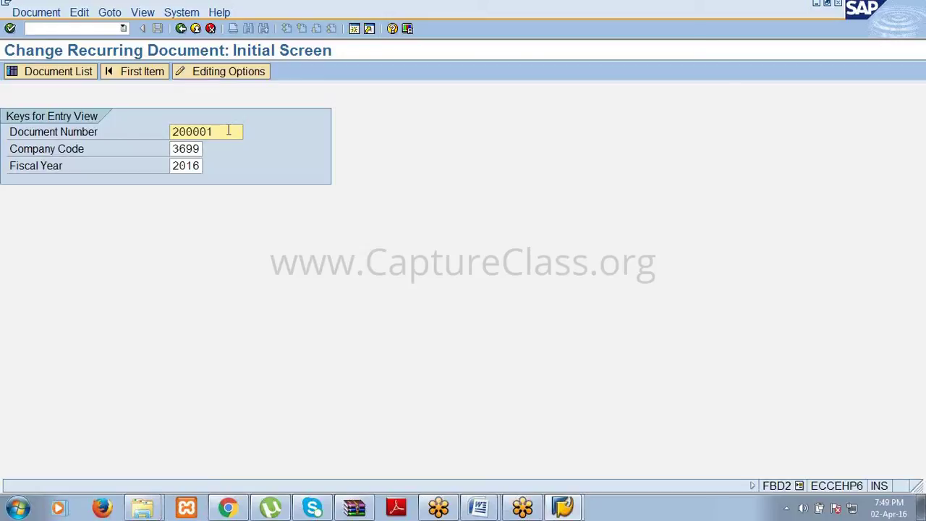
left_click(202, 166)
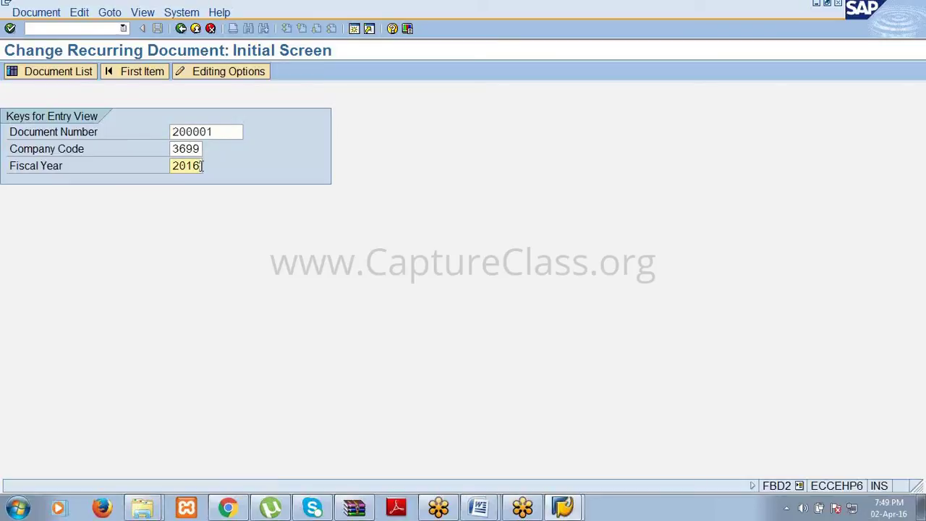
key("Return")
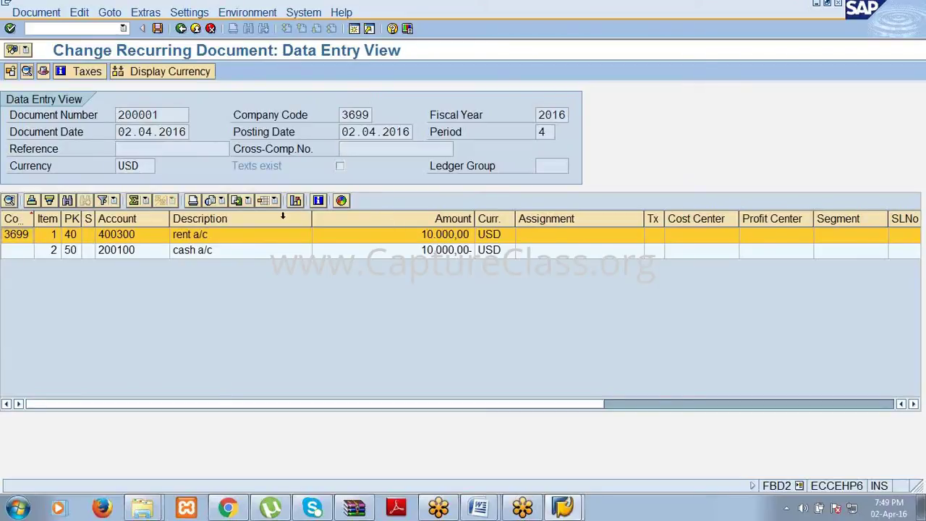
Set the amount of the rent a/c debit line to 12000 and return to the document's line item overview.
double_click(278, 237)
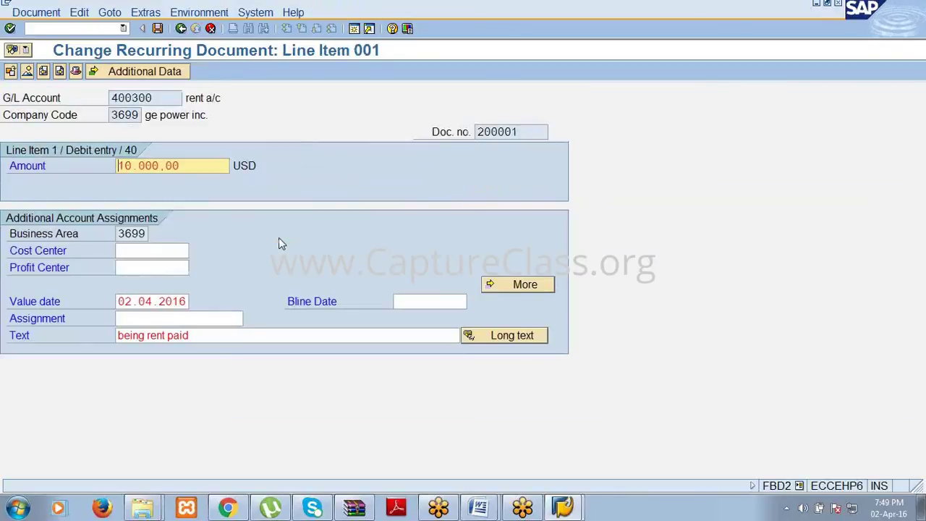
left_click(193, 165)
key("BackSpace")
key("BackSpace")
key("BackSpace")
key("BackSpace")
key("BackSpace")
key("BackSpace")
key("BackSpace")
key("BackSpace")
key("BackSpace")
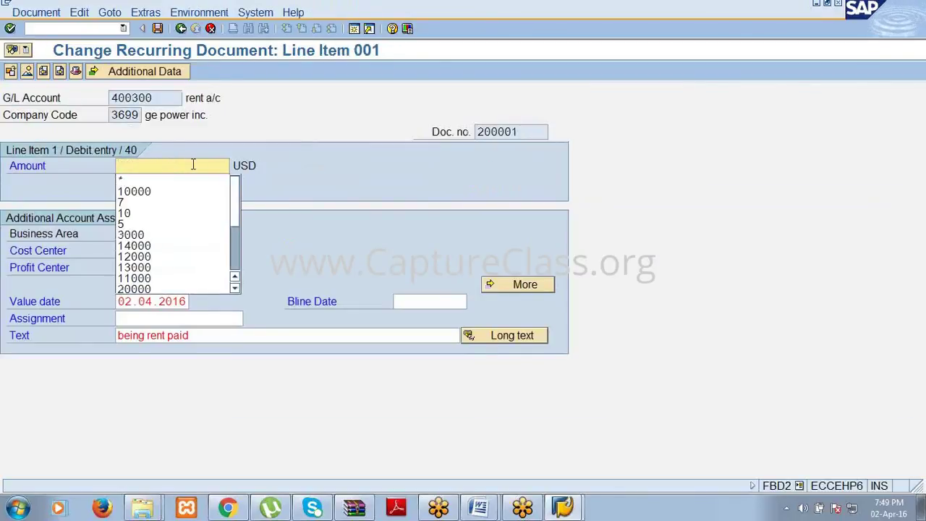
type("12000")
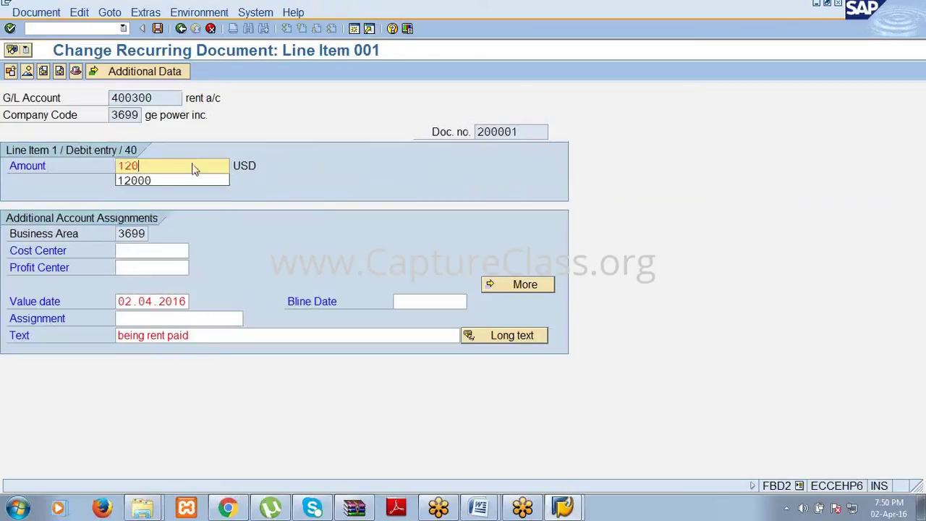
left_click(181, 29)
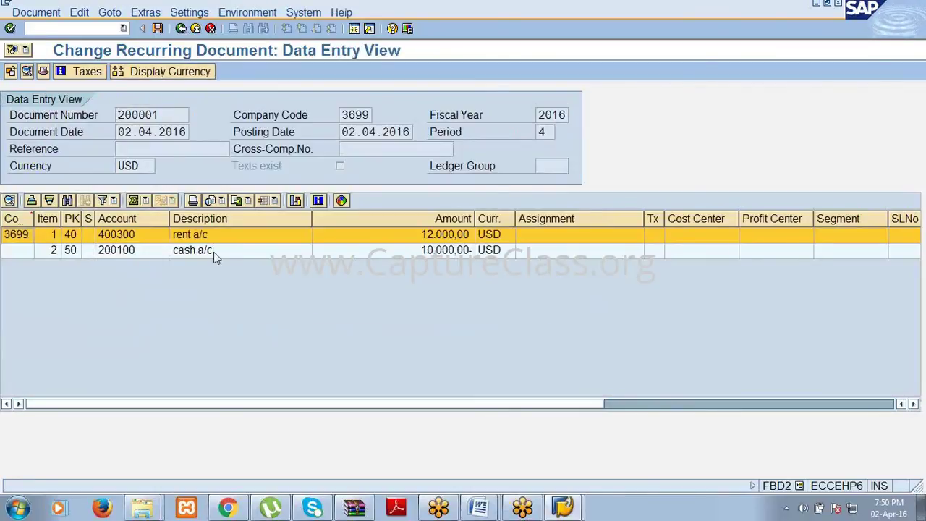
Set the amount of the cash a/c credit line to 12000 and save the recurring document.
double_click(214, 258)
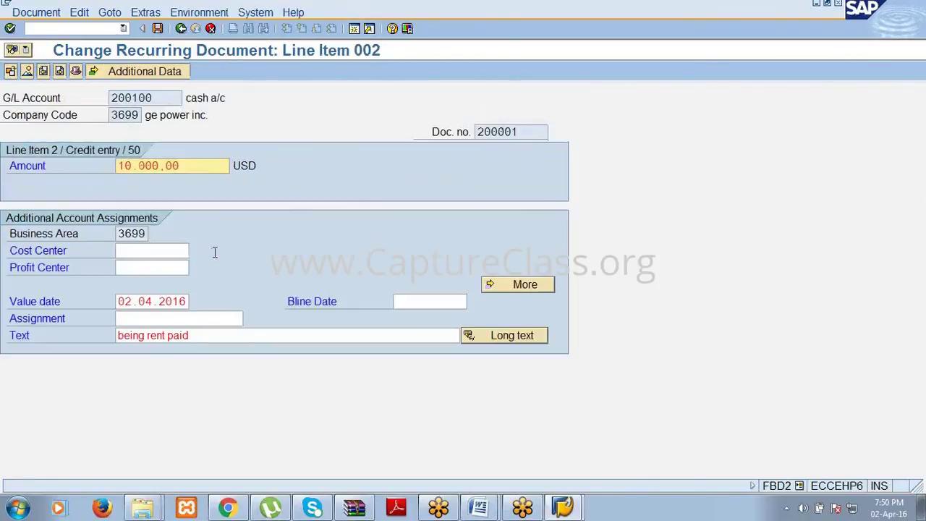
key("BackSpace")
key("BackSpace")
key("BackSpace")
key("BackSpace")
key("BackSpace")
key("BackSpace")
key("BackSpace")
key("BackSpace")
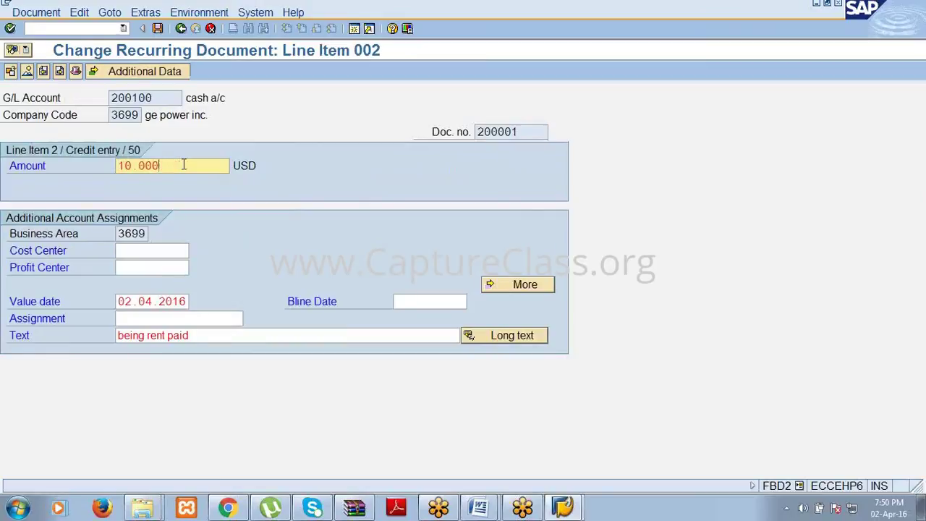
type("2000")
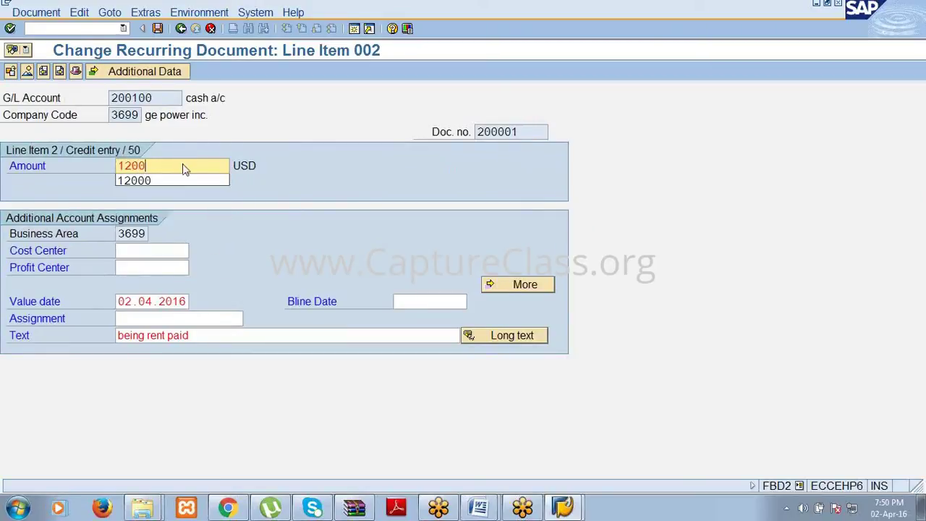
left_click(159, 30)
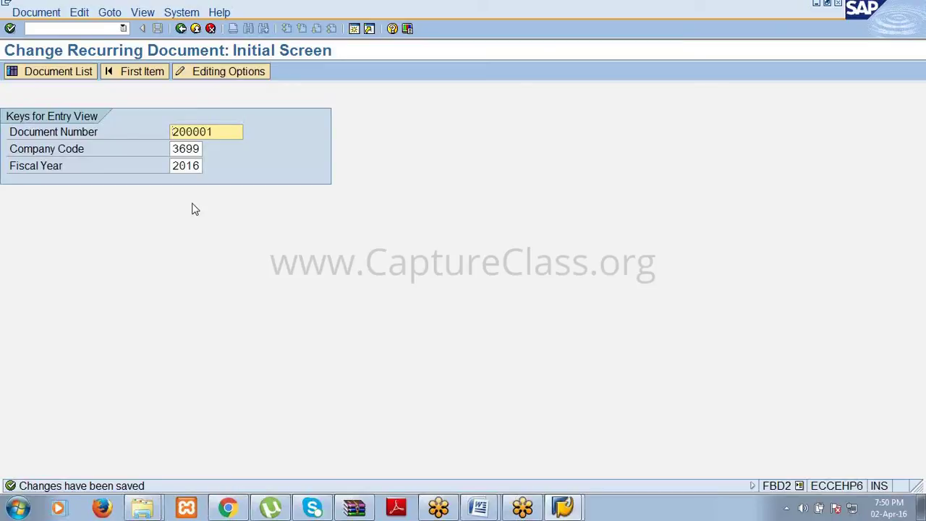
left_click(123, 29)
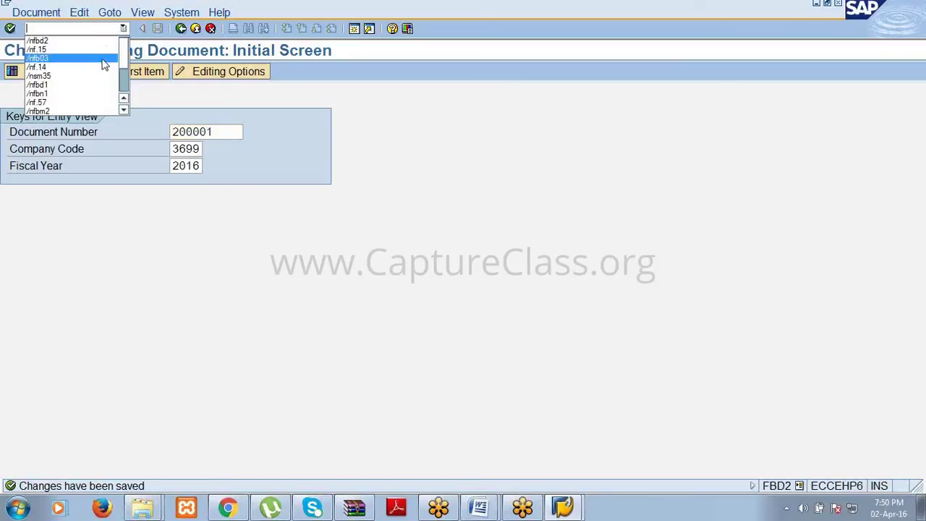
left_click(106, 67)
key("Return")
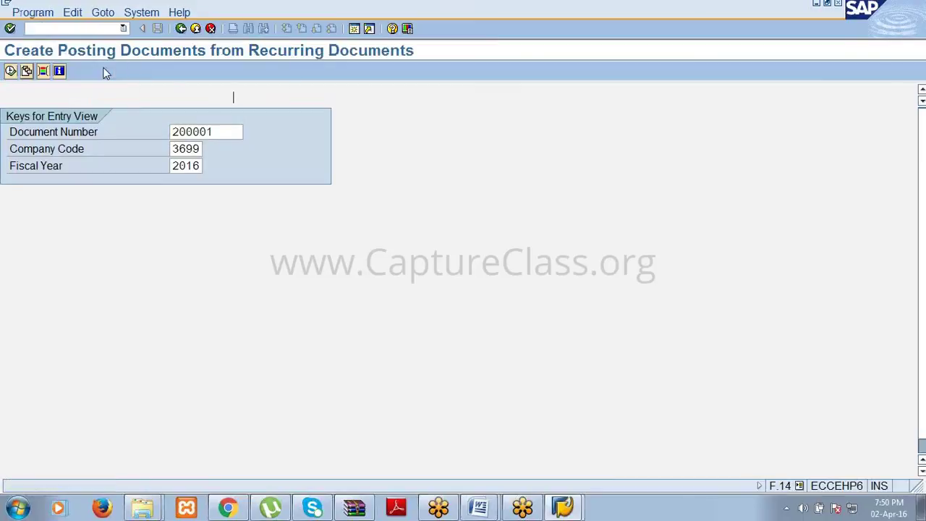
type("3699")
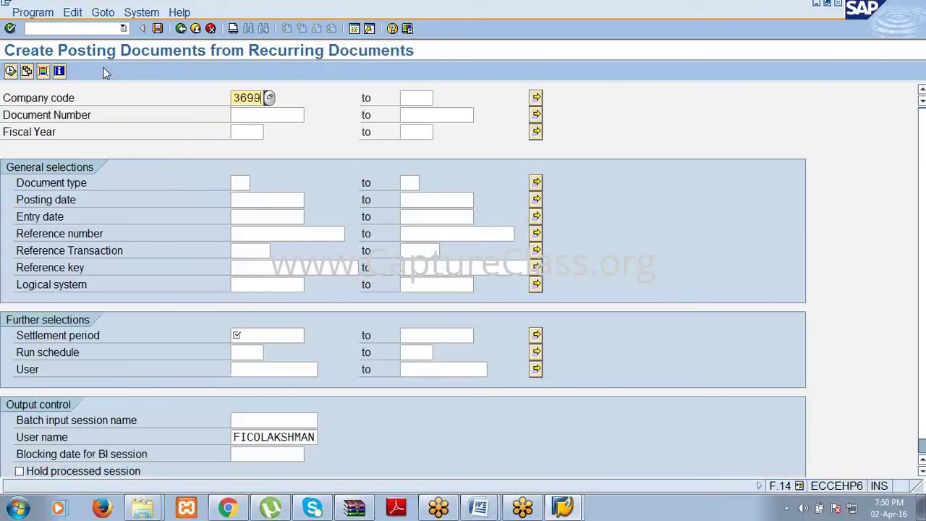
key("Tab")
key("Tab")
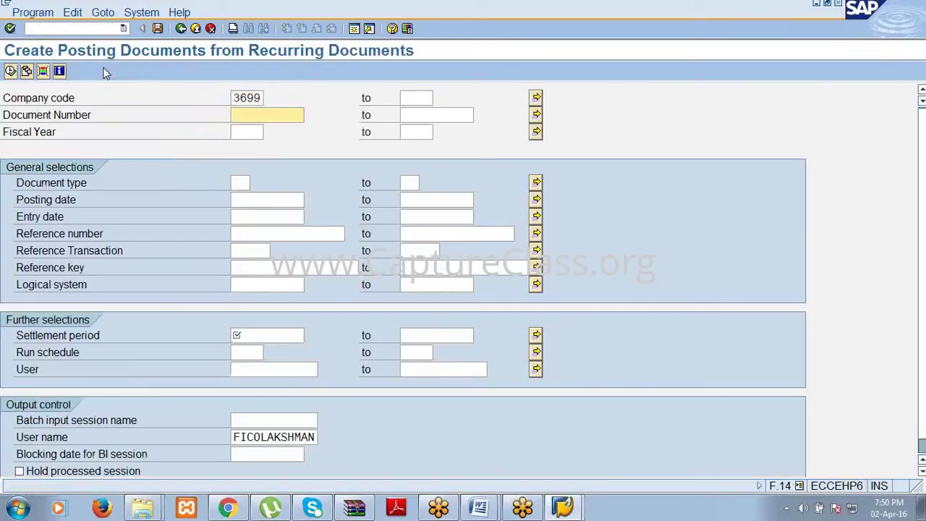
type("1")
key("Tab")
type("9999999999")
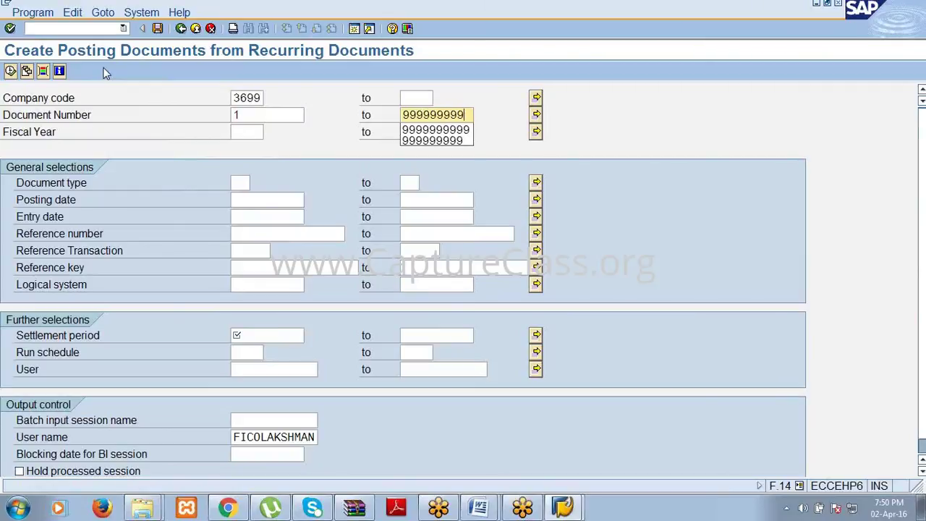
key("Tab")
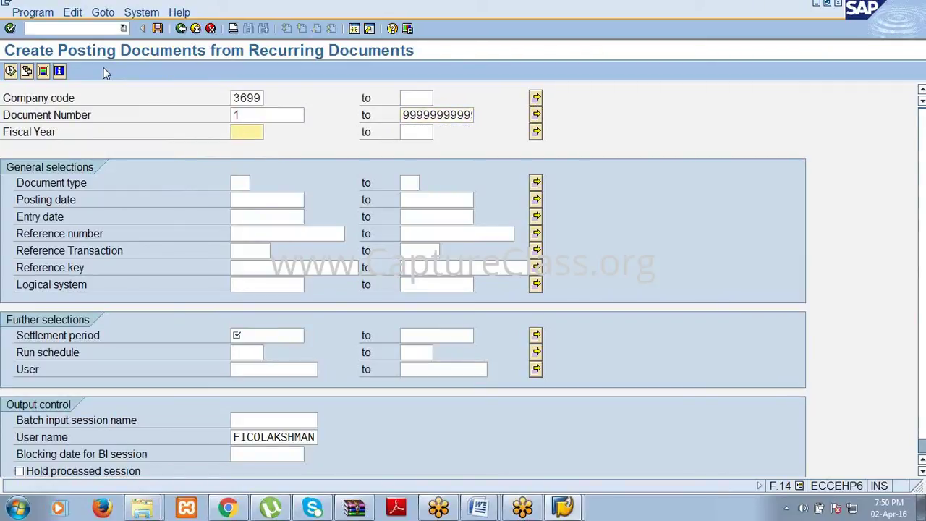
type("2016")
Set the settlement period to 1.4.2016, name the batch input session HELO, and execute the run.
left_click(253, 335)
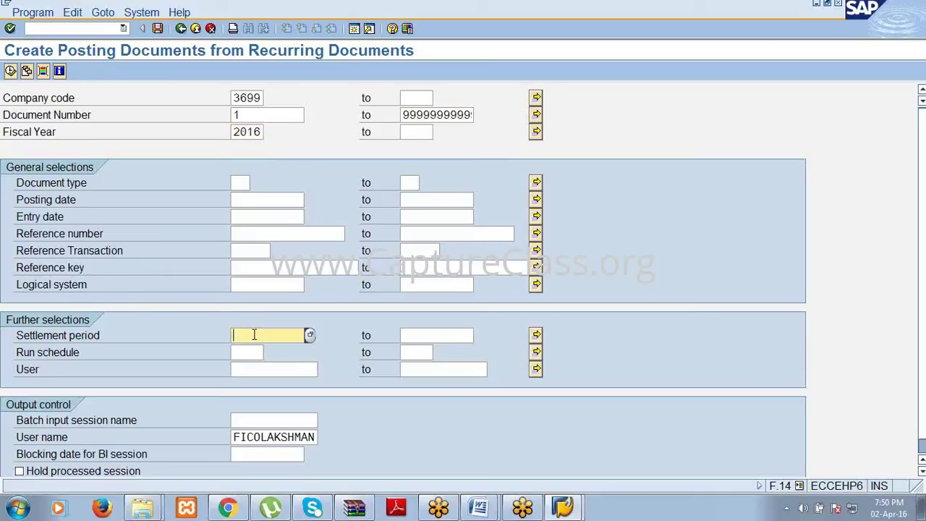
type("1.3")
type("4")
key("BackSpace")
key("BackSpace")
key("Down")
key("Return")
left_click(260, 419)
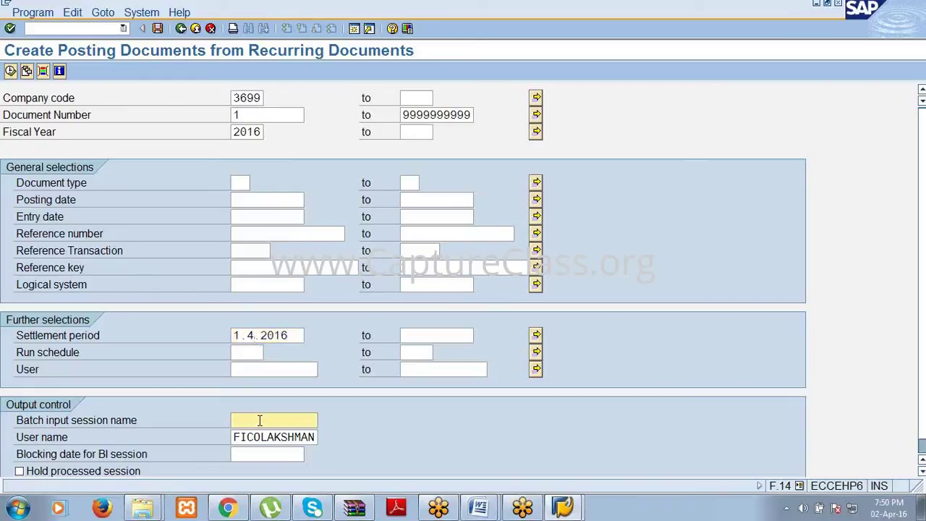
type("helo")
left_click(10, 71)
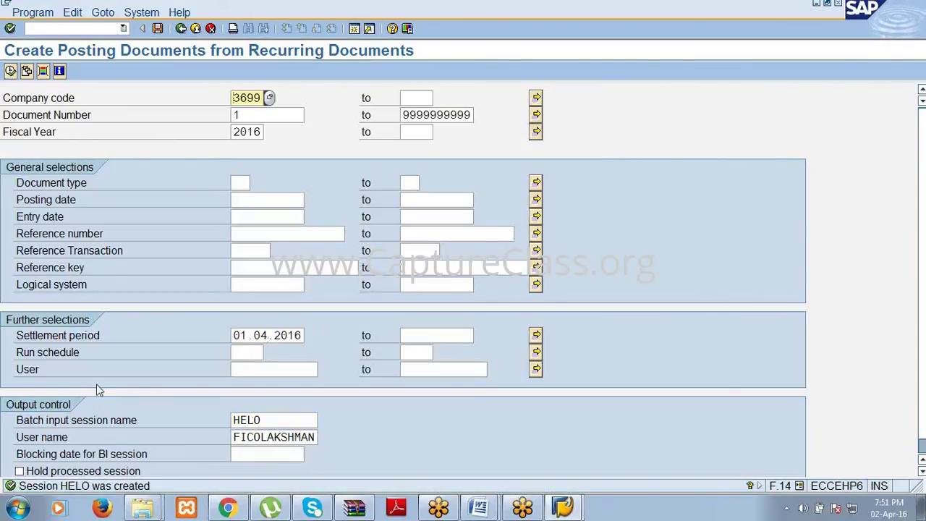
Process the HELO batch input session from SM35 in Display errors only mode and exit batch input.
left_click(124, 28)
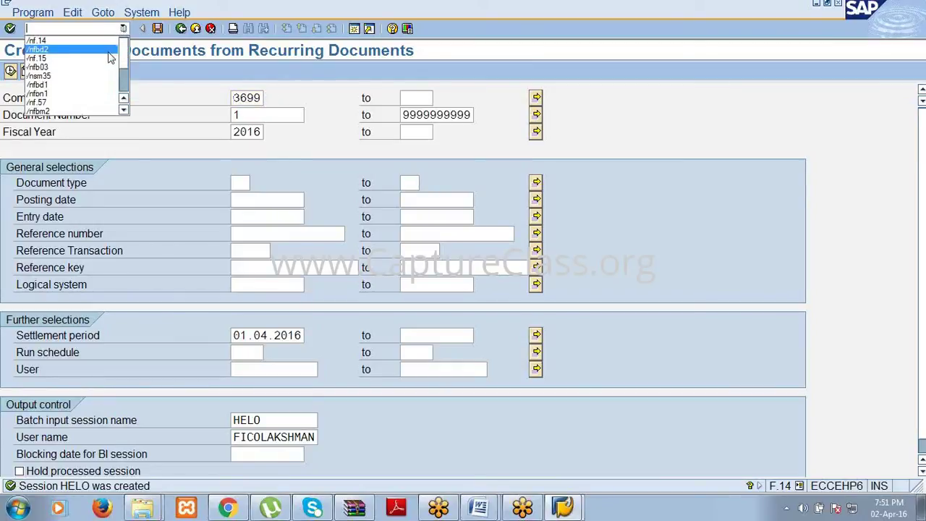
left_click(108, 74)
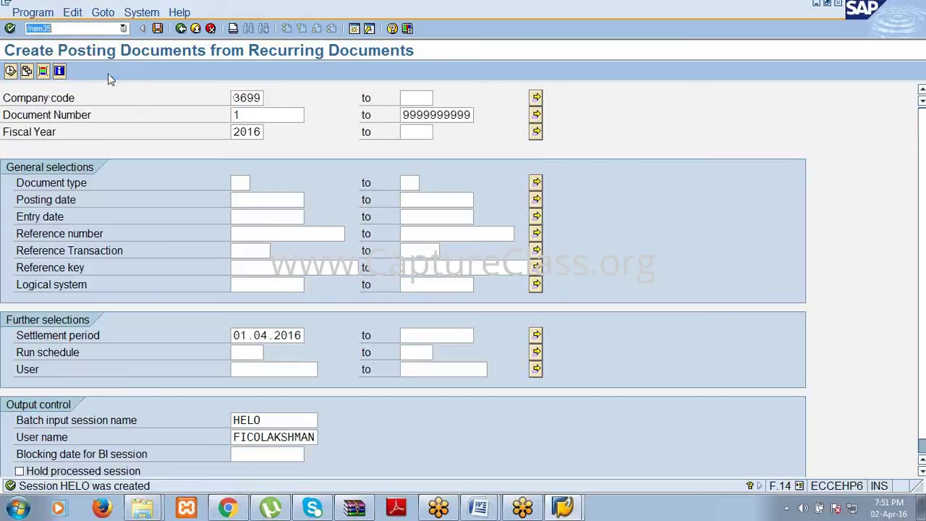
key("Return")
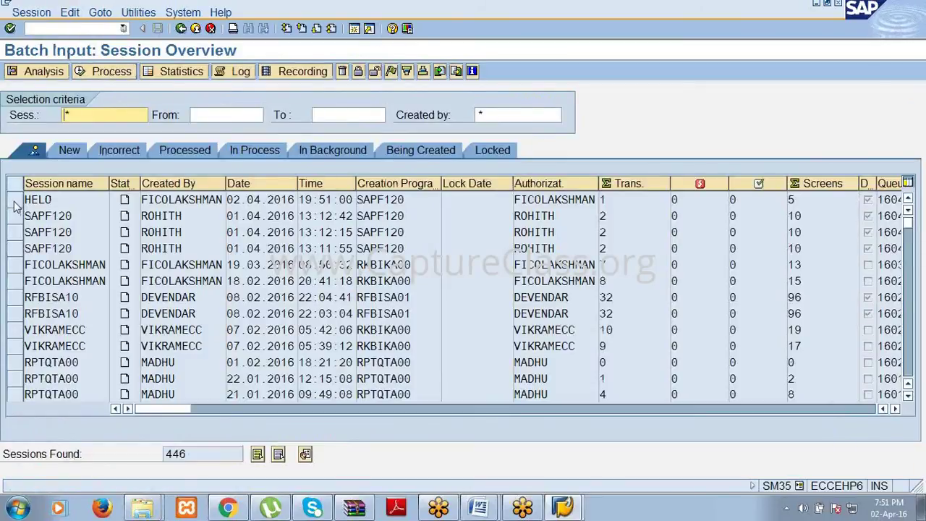
left_click(15, 203)
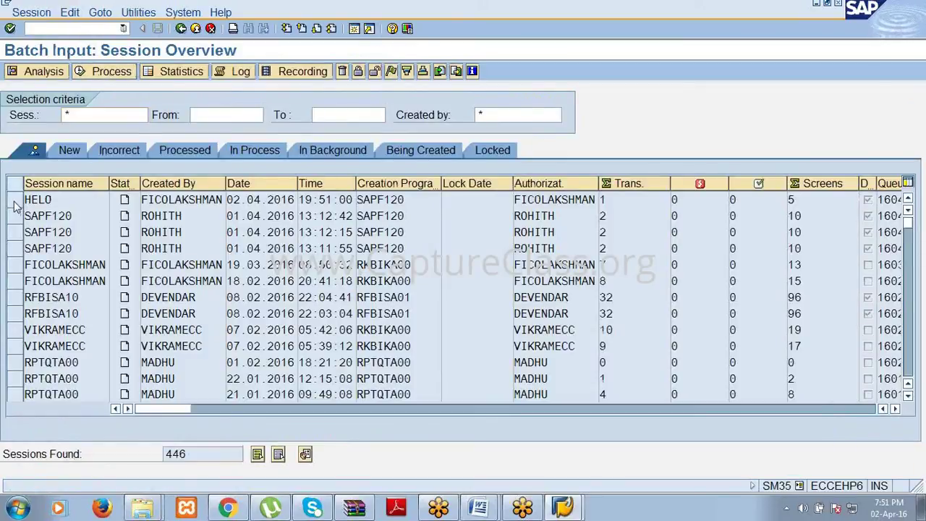
left_click(103, 72)
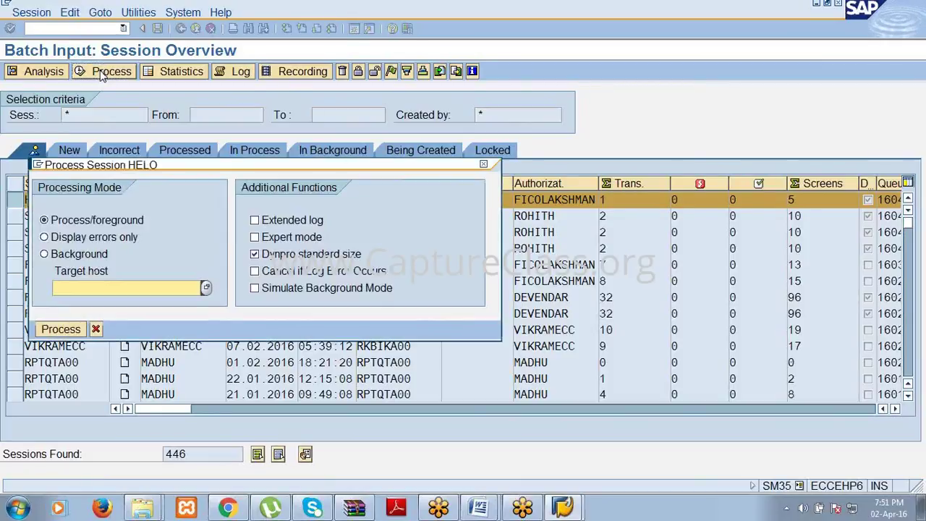
left_click(93, 238)
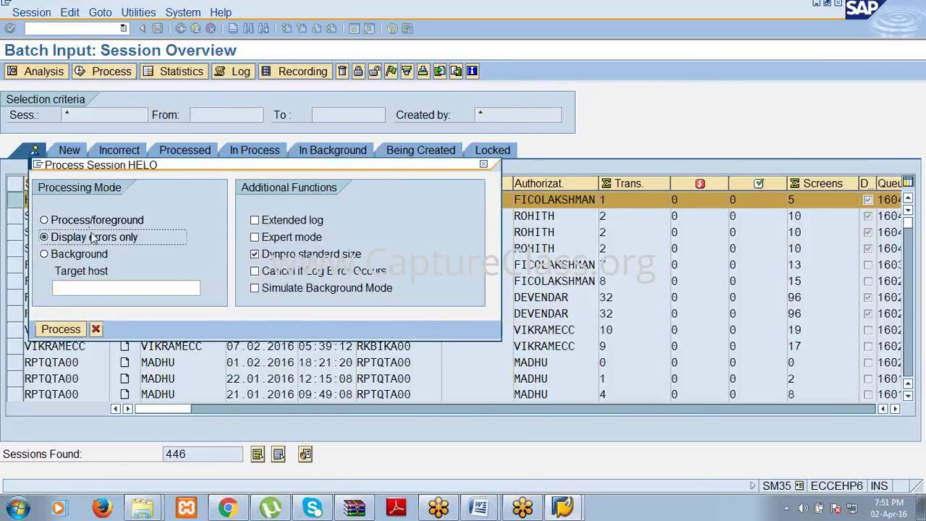
left_click(63, 330)
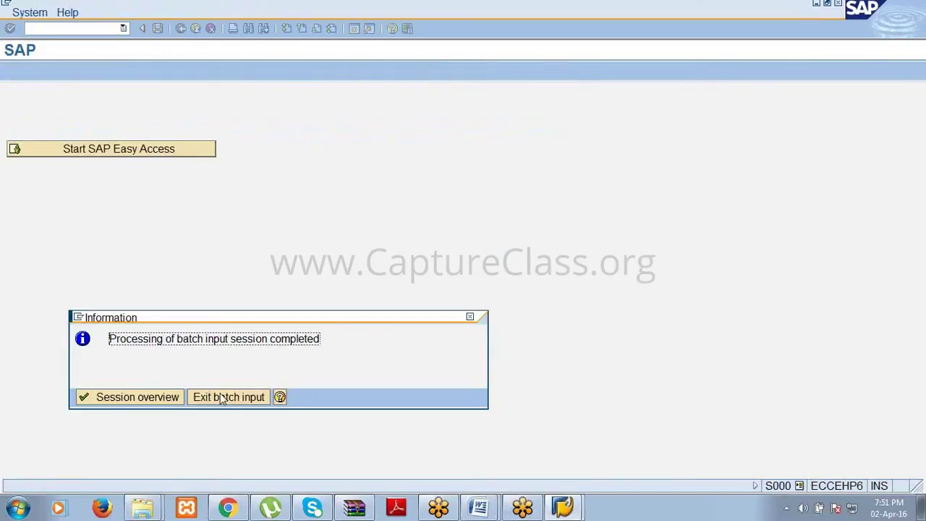
left_click(225, 401)
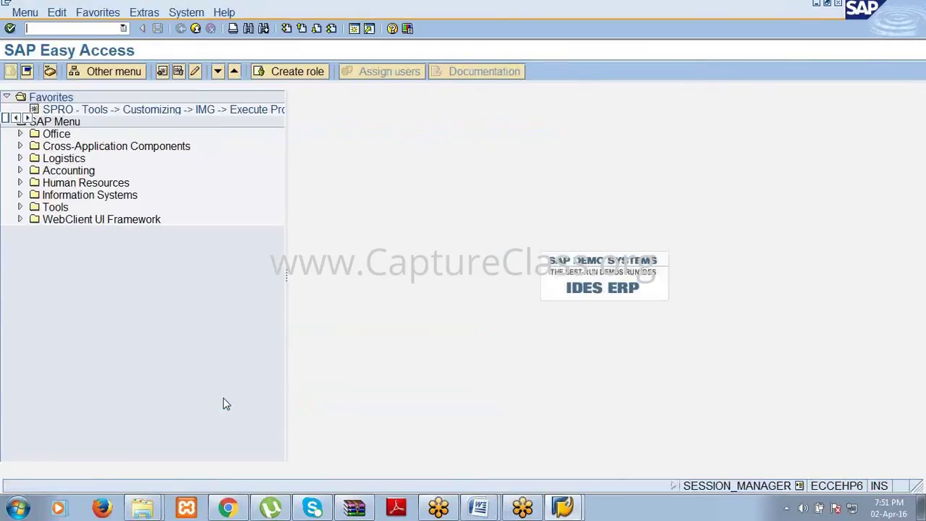
Display document 16 of company code 3699, fiscal year 2016, with FB03 and check the rent and cash line amounts.
left_click(123, 29)
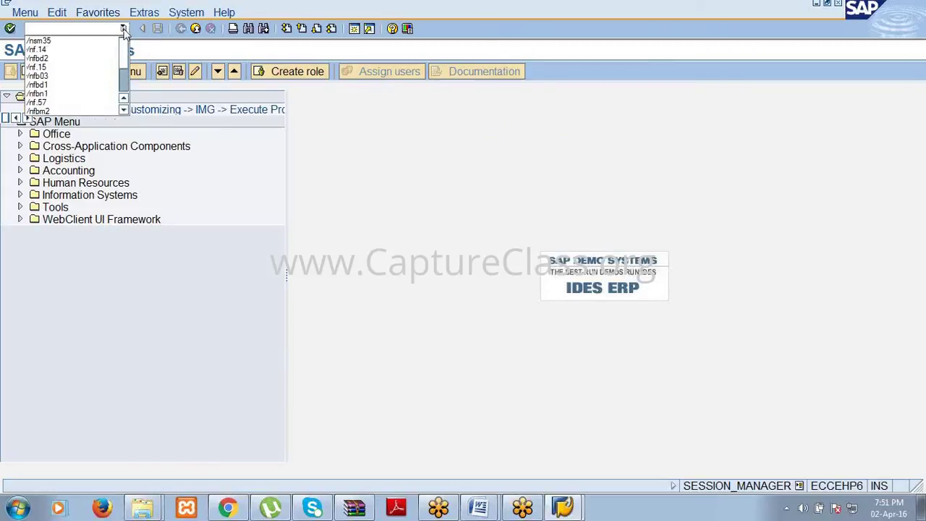
left_click(105, 76)
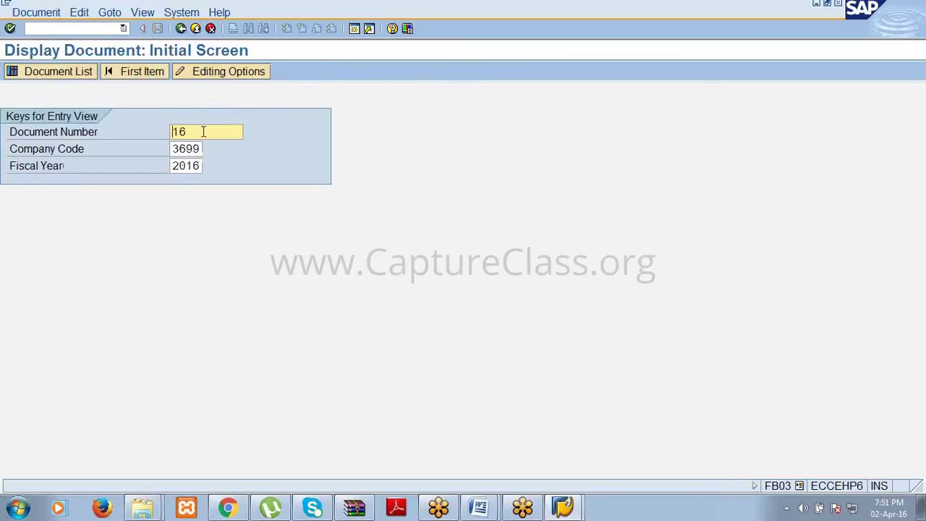
key("Return")
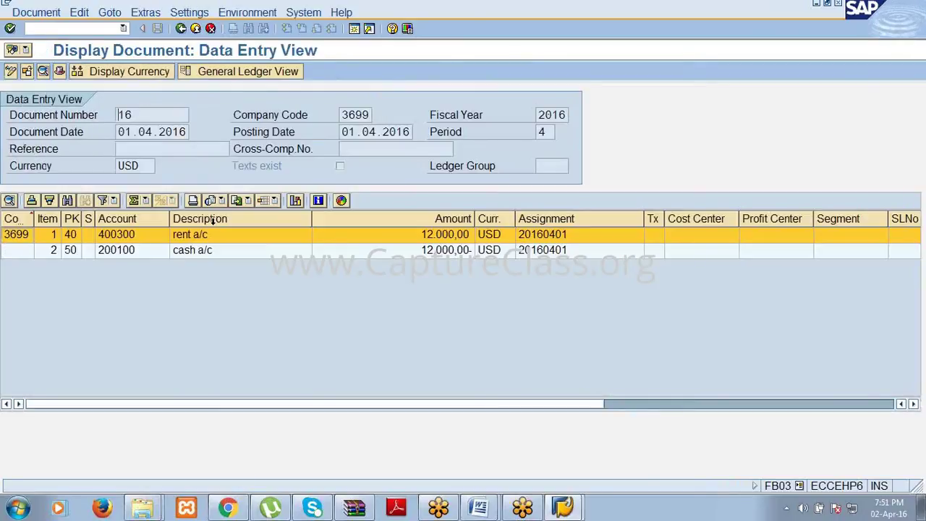
left_click(219, 250)
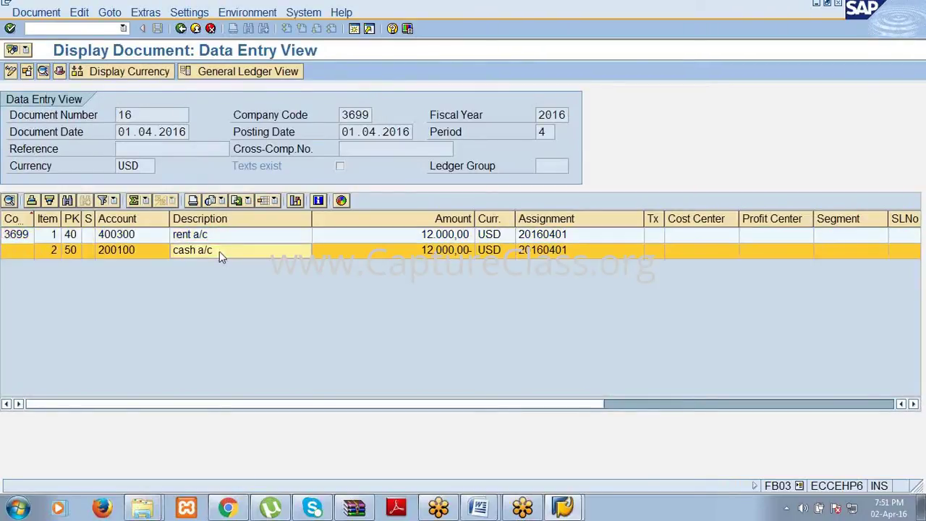
left_click(440, 237)
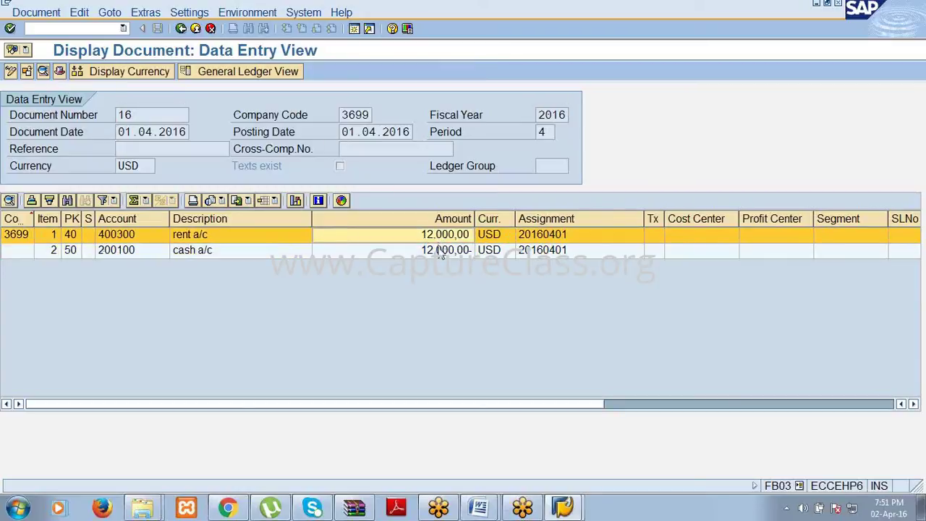
left_click(440, 252)
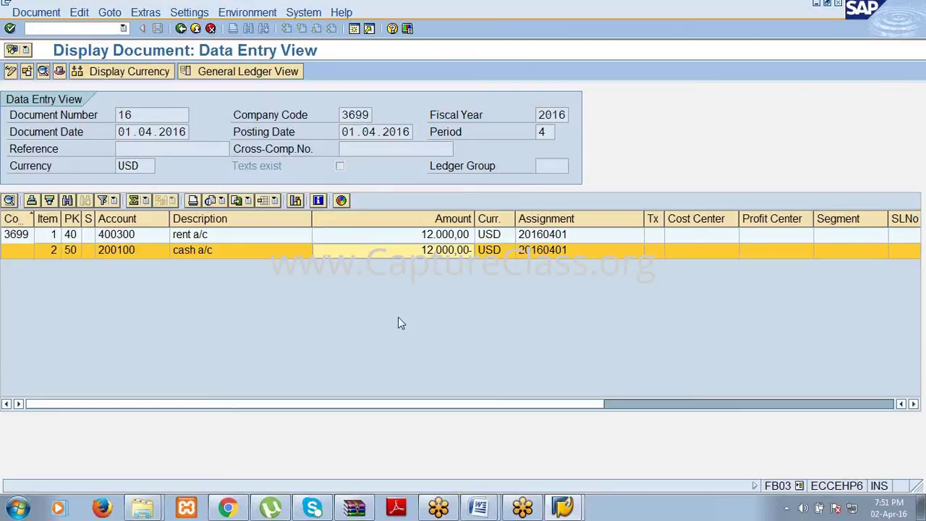
Switch to GENERAL LEDGER.doc in Word, read Step 8 on deleting recurring documents, and return to SAP.
left_click(481, 509)
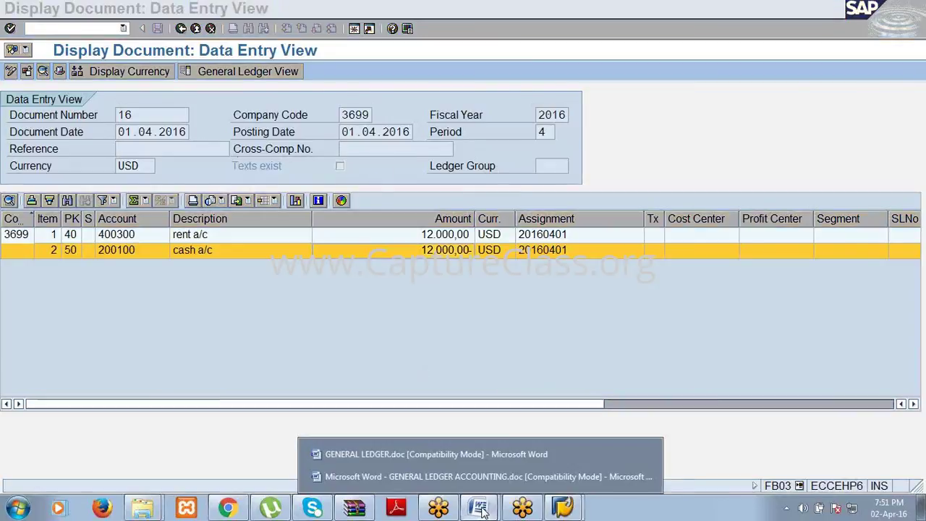
left_click(469, 454)
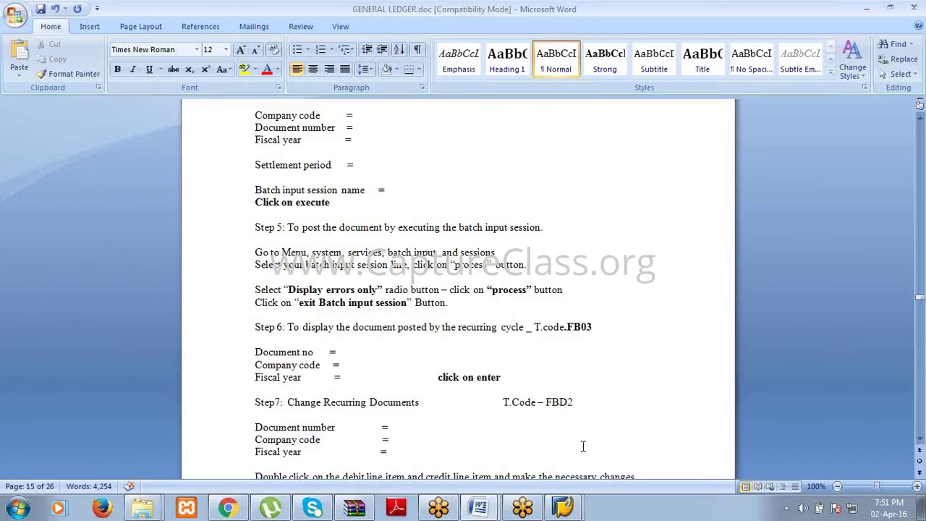
left_click(920, 441)
left_click_drag(921, 441, 920, 441)
scroll(920, 443, "down", 3)
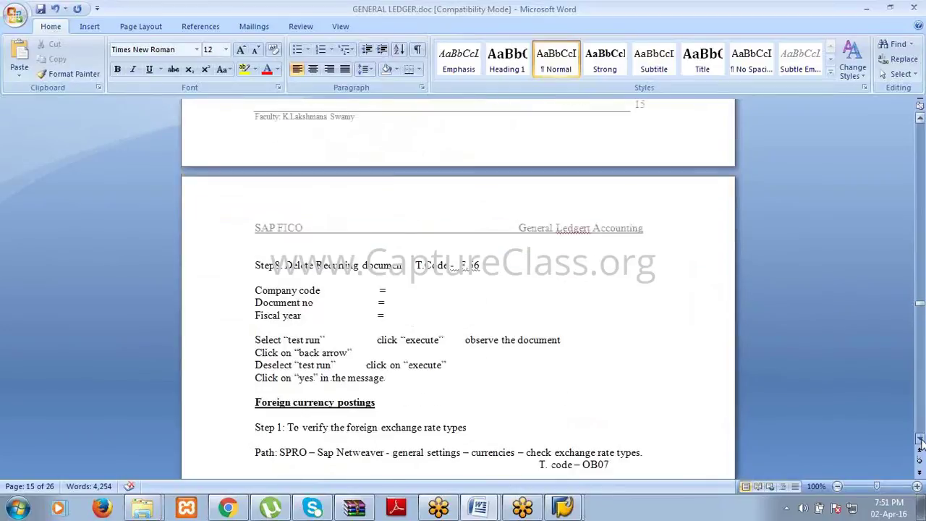
left_click(481, 220)
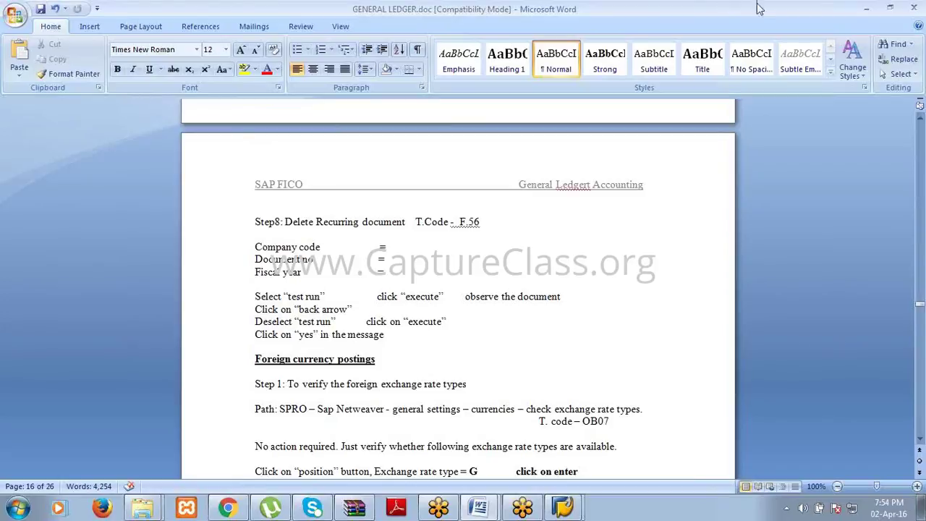
left_click(864, 10)
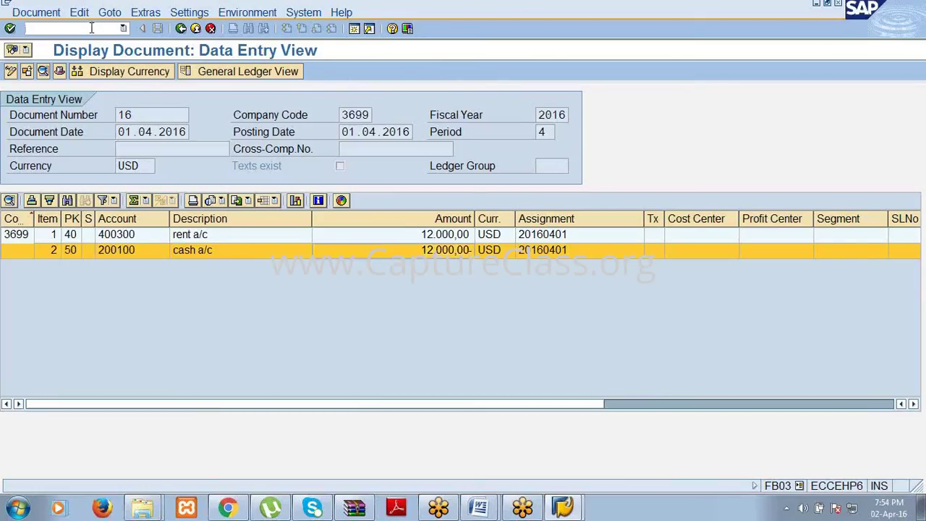
Start FBD2 and open the recurring entry data of document 200001 in company code 3699, fiscal year 2016.
type("/nfbd2")
key("Return")
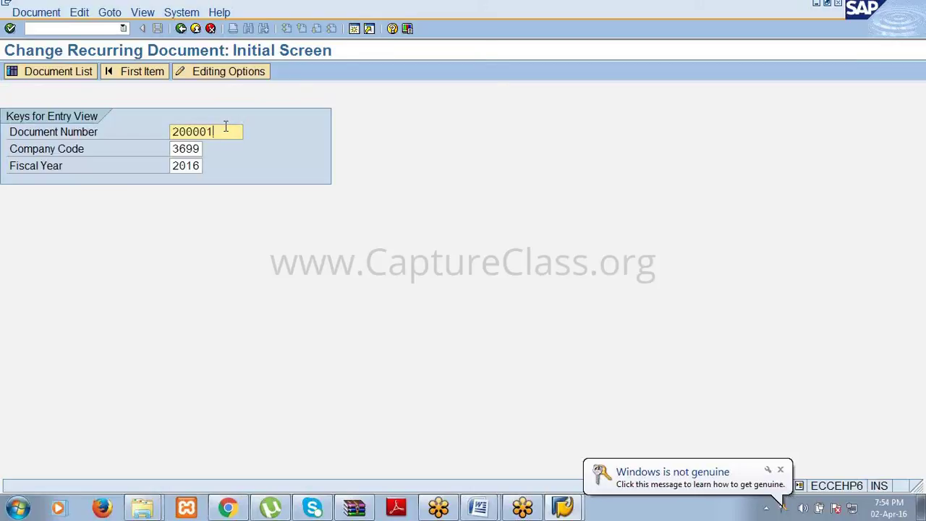
left_click(145, 15)
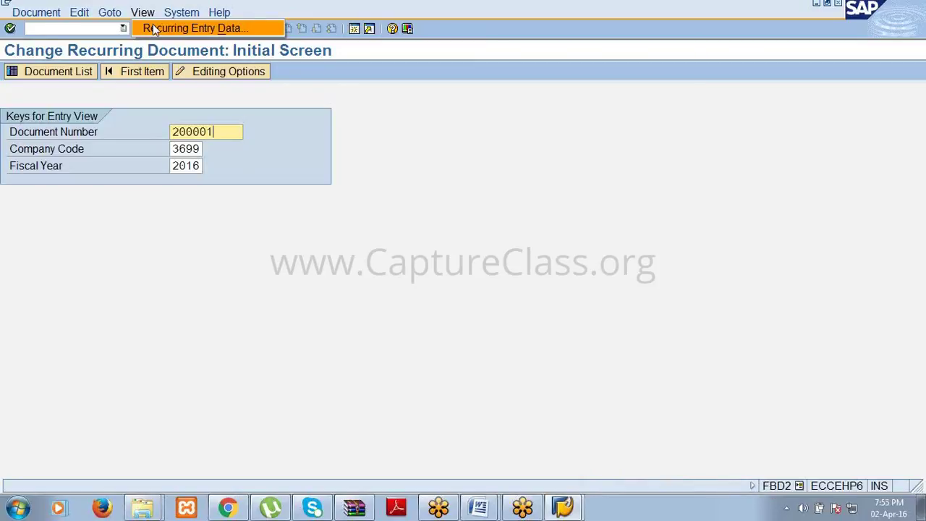
left_click(154, 29)
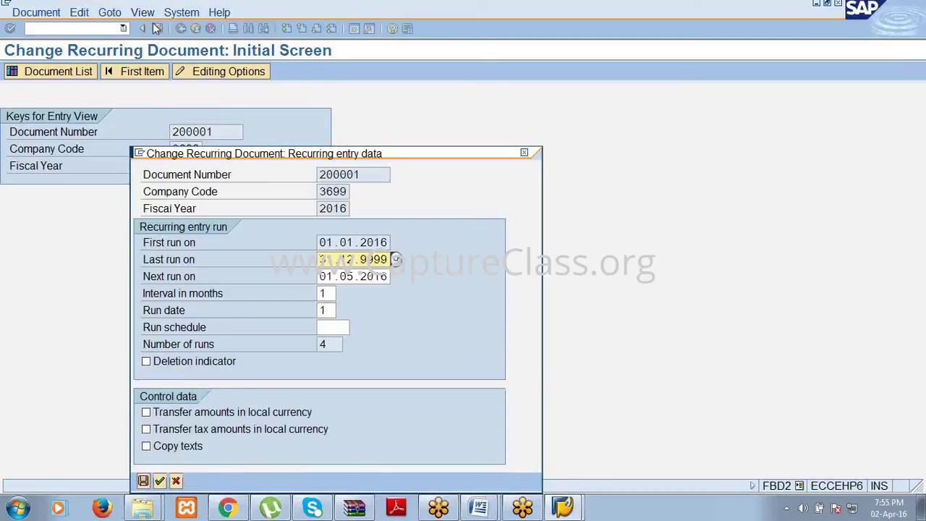
Set the deletion indicator in the recurring entry data and save the change.
left_click(147, 362)
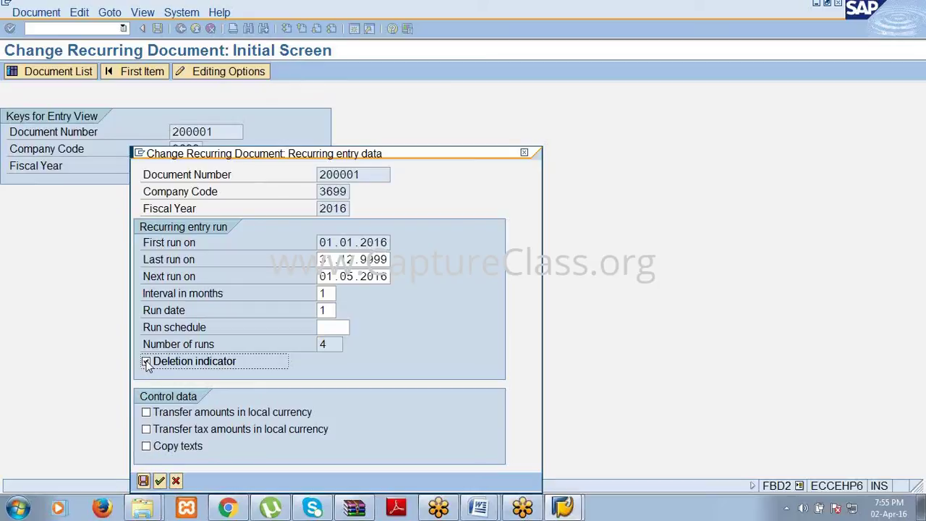
left_click(335, 345)
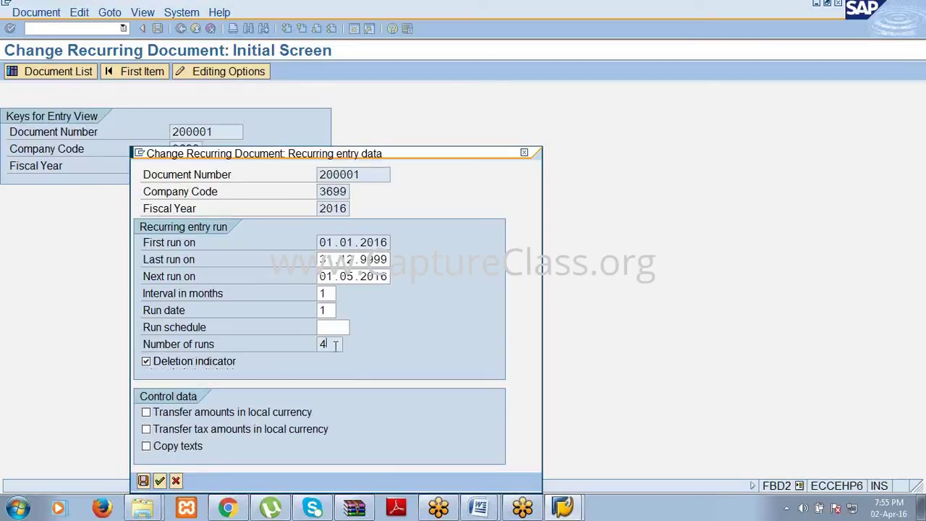
left_click(326, 293)
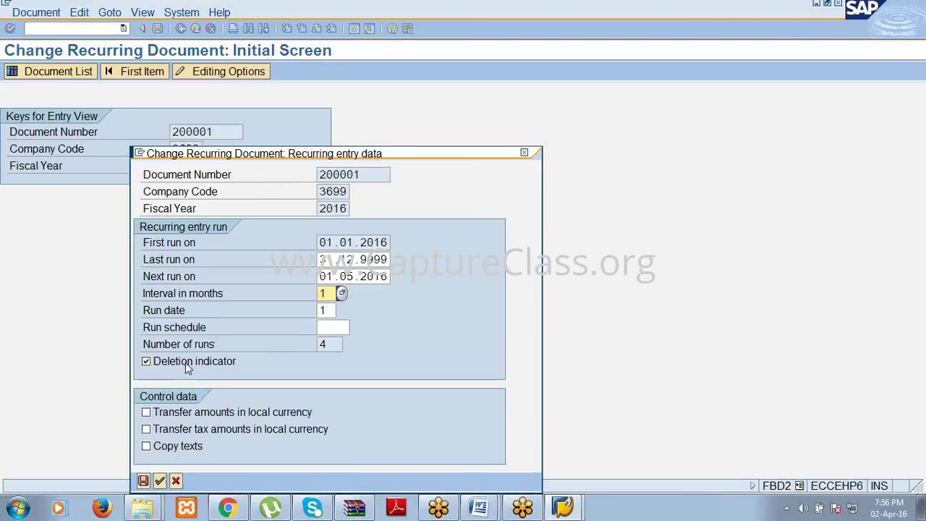
left_click(143, 481)
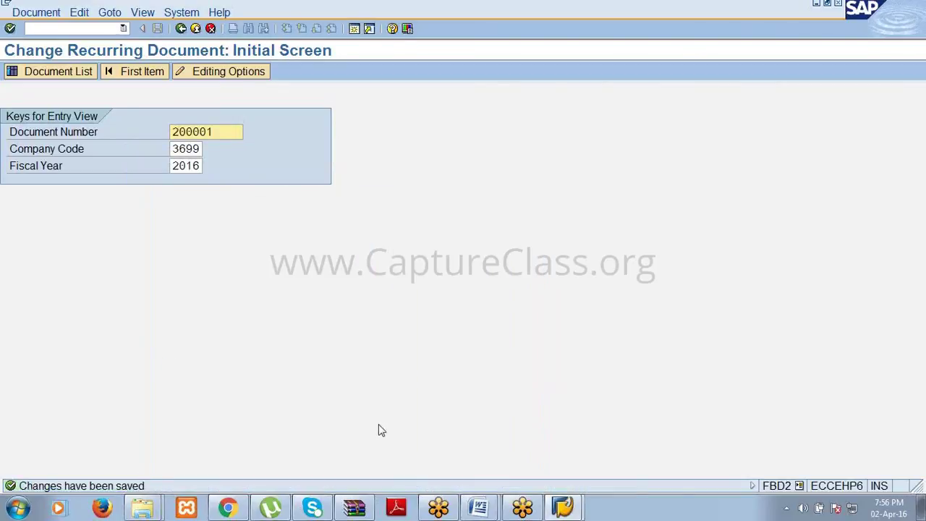
Look up the transaction code for deleting recurring documents in GENERAL LEDGER.doc in Word and return to SAP.
left_click(479, 507)
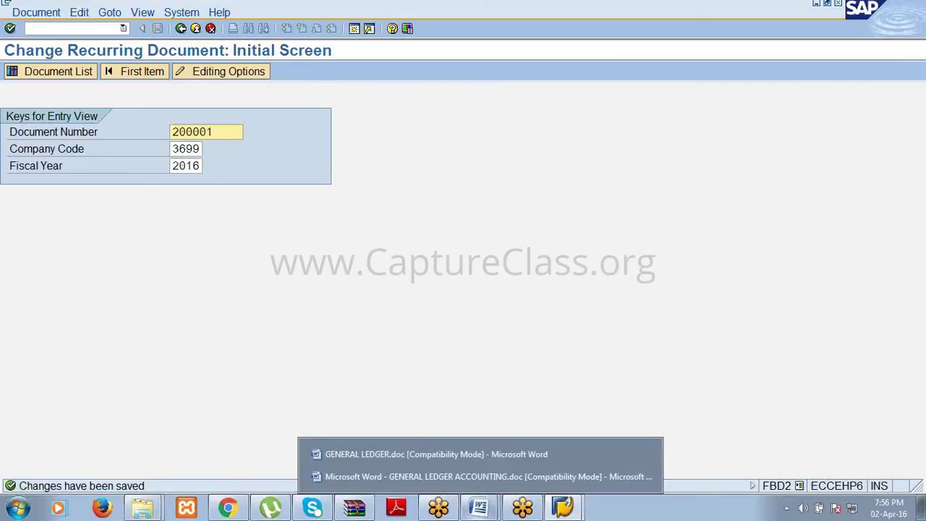
left_click(470, 453)
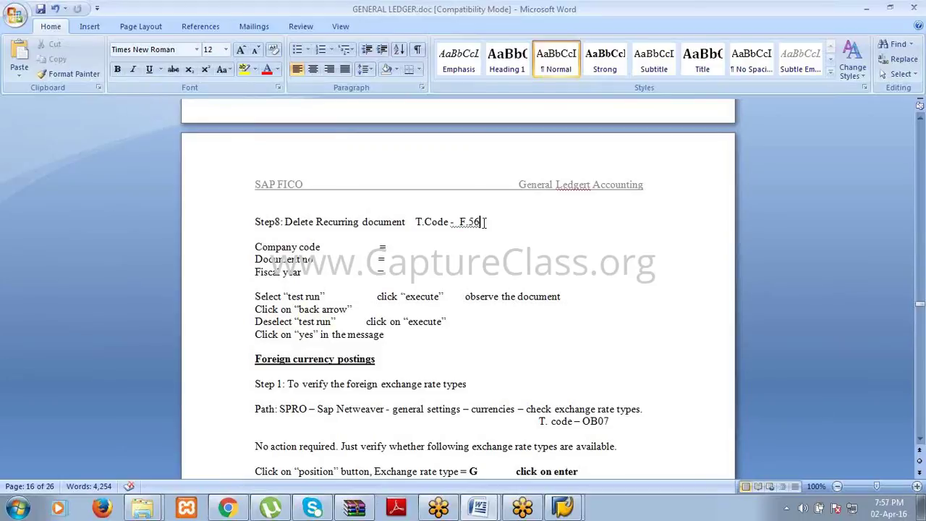
left_click(867, 7)
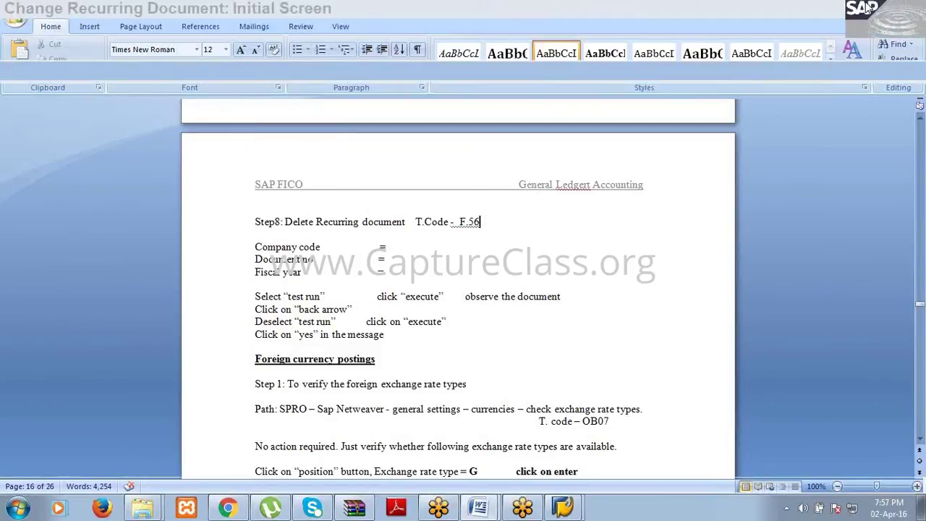
Start F.56 and execute a test run of the deletion for company code 3699, document 200001, fiscal year 2016.
left_click(92, 29)
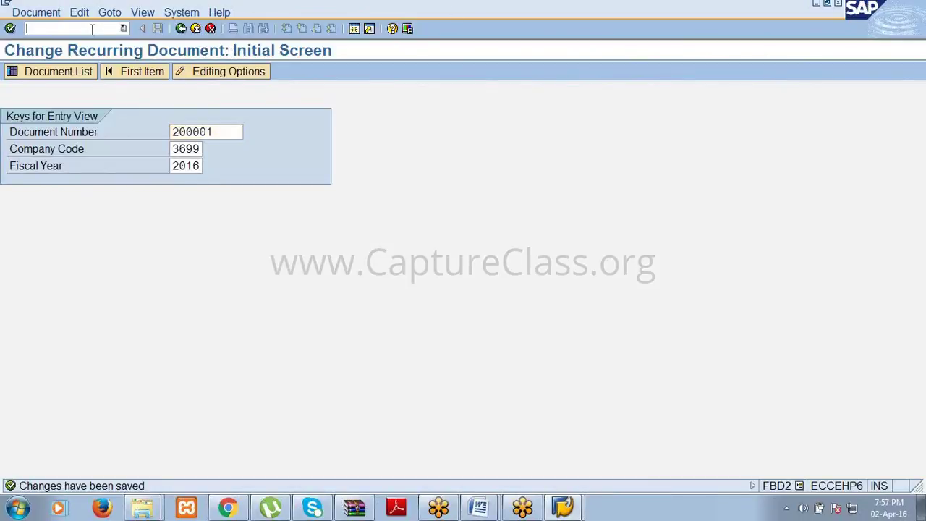
type("/nf.56")
key("Return")
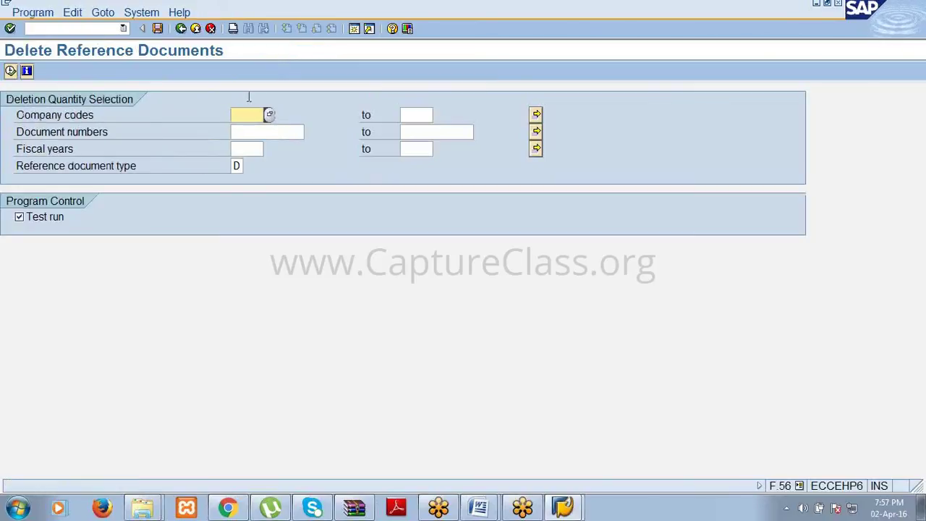
type("3699")
left_click(252, 132)
type("1")
key("Tab")
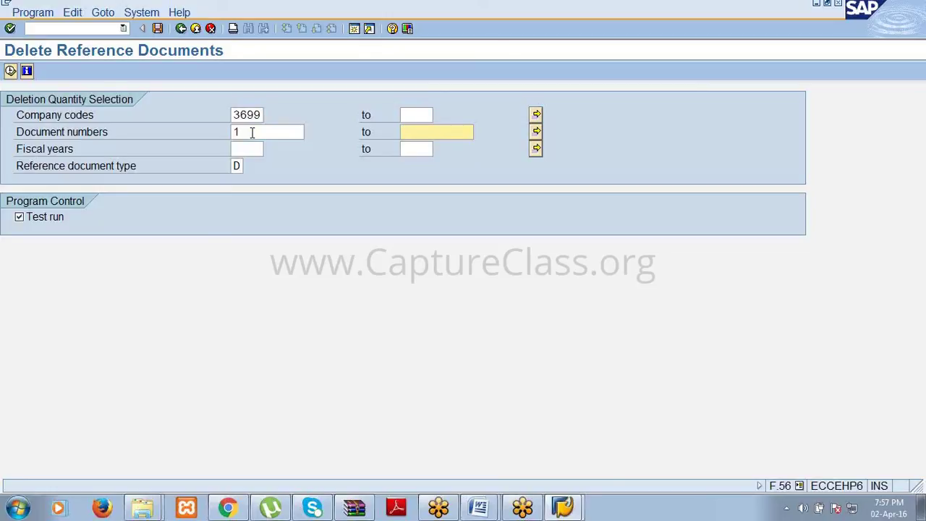
left_click(251, 132)
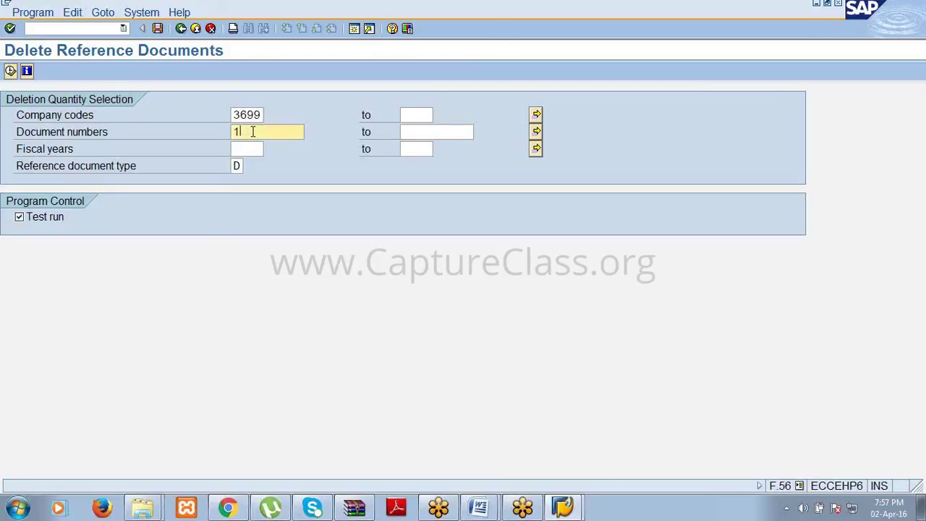
key("BackSpace")
type("200001")
left_click(247, 148)
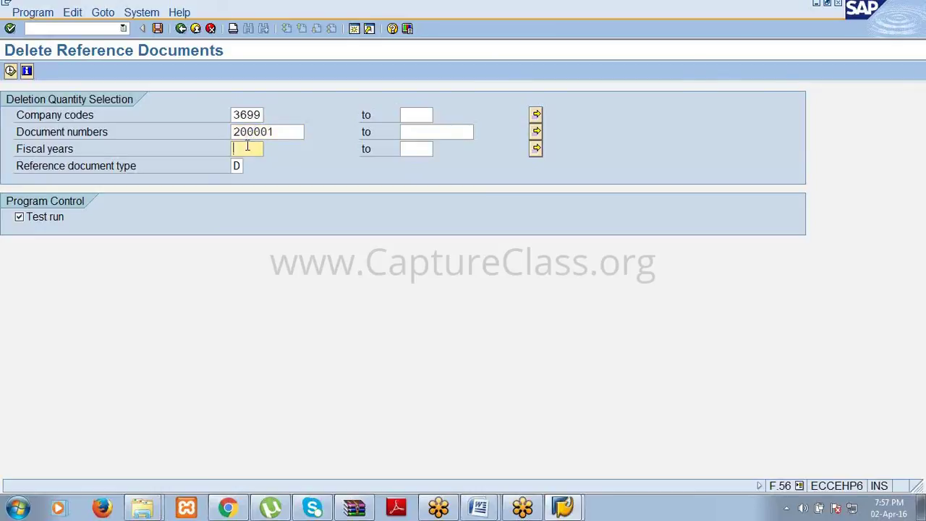
type("2016")
left_click(11, 71)
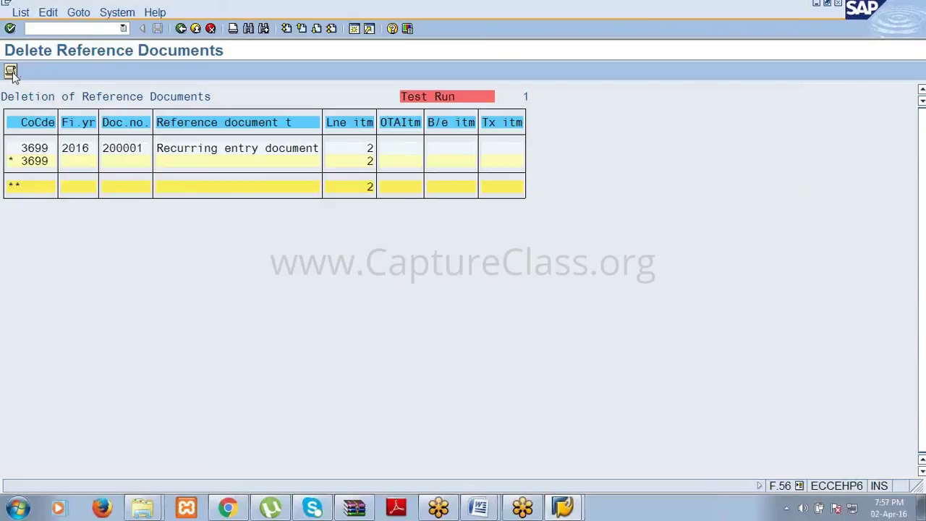
left_click(181, 29)
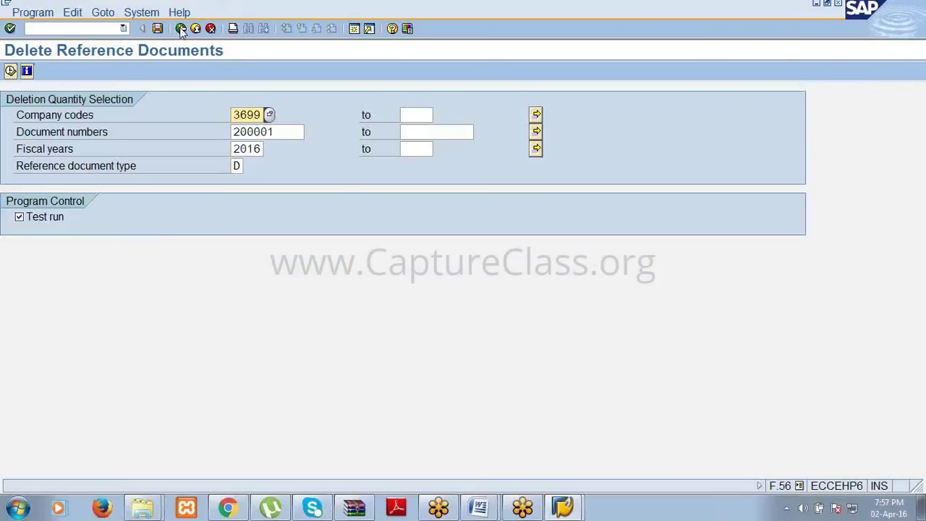
Turn off the Test run option, execute the update run, and confirm deleting the recurring document from the database.
left_click(20, 218)
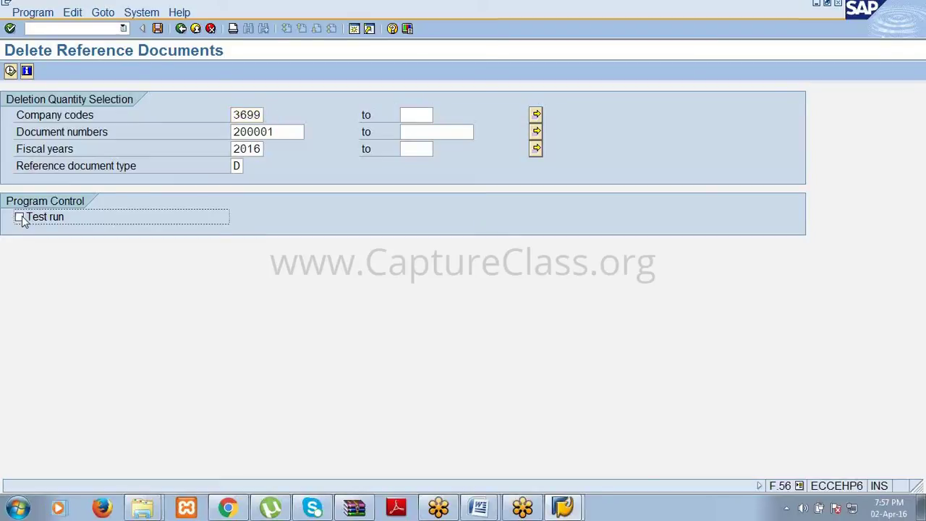
left_click(10, 70)
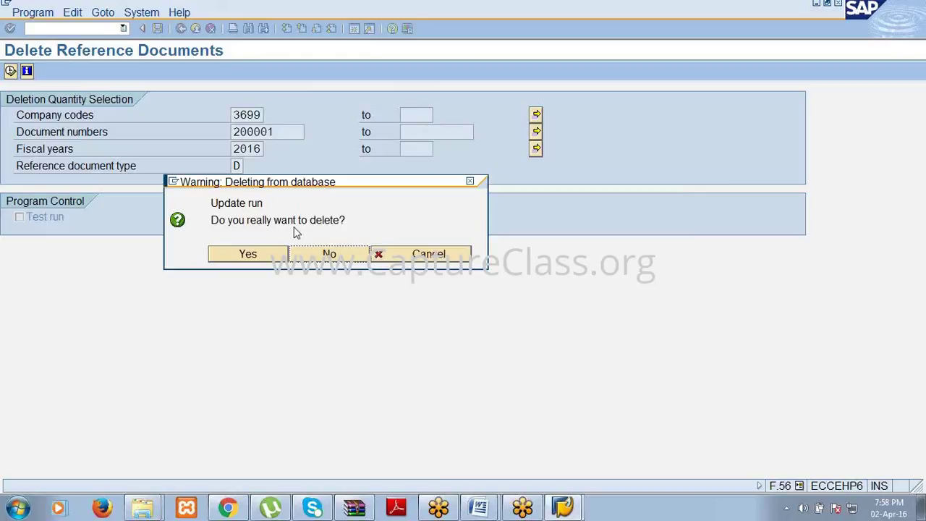
left_click(258, 254)
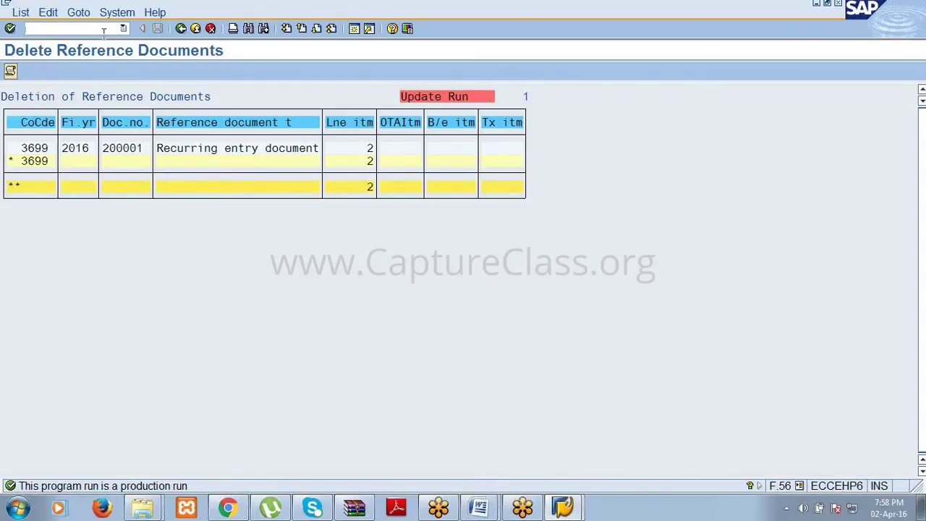
Start F.14 and enter the settlement period 1.4.2016 to 5.4.2016 for creating postings from recurring documents.
type("/nf.14")
key("Return")
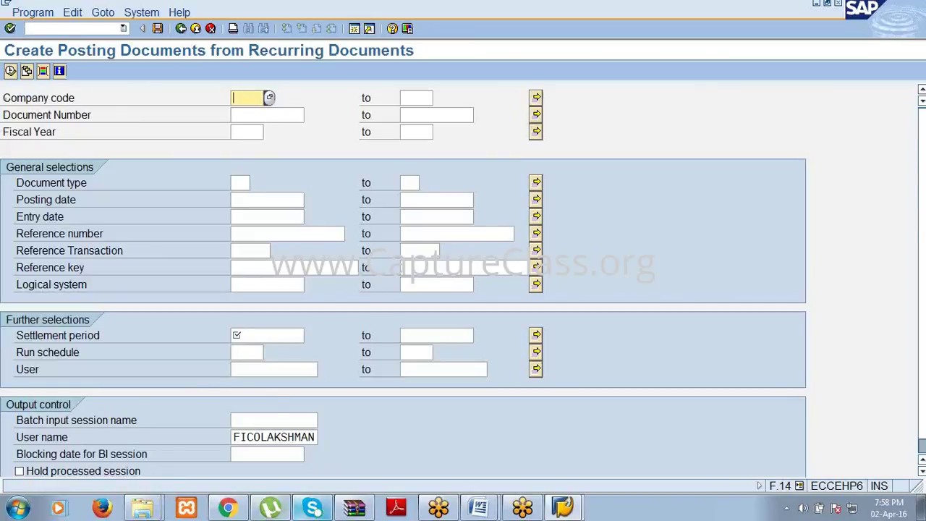
left_click(260, 335)
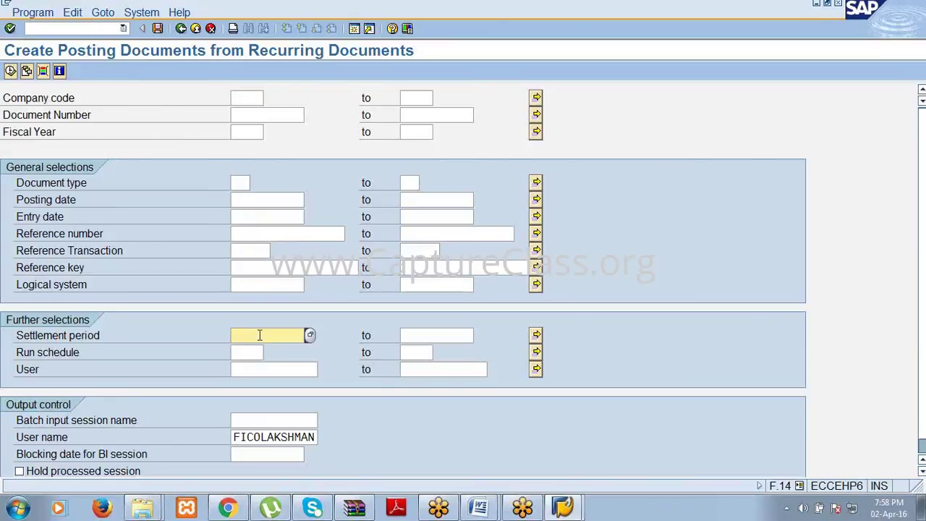
left_click(436, 335)
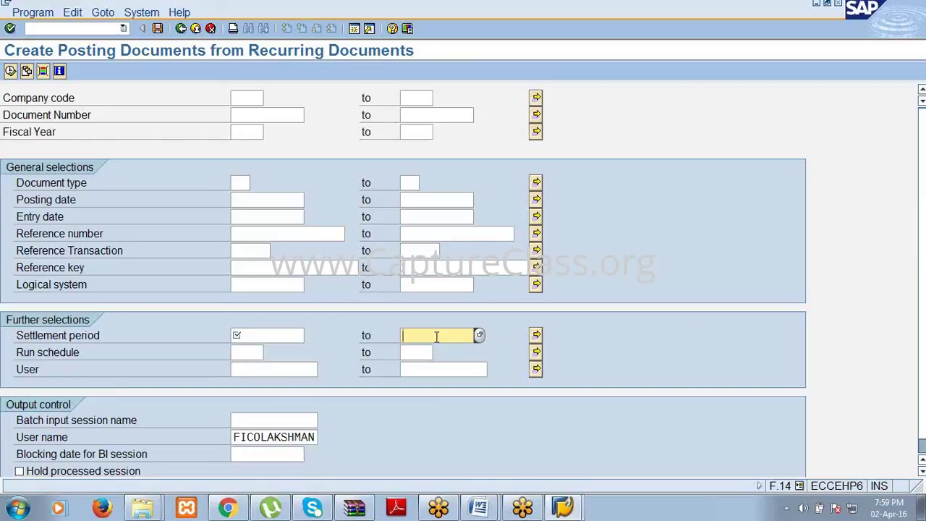
left_click(251, 334)
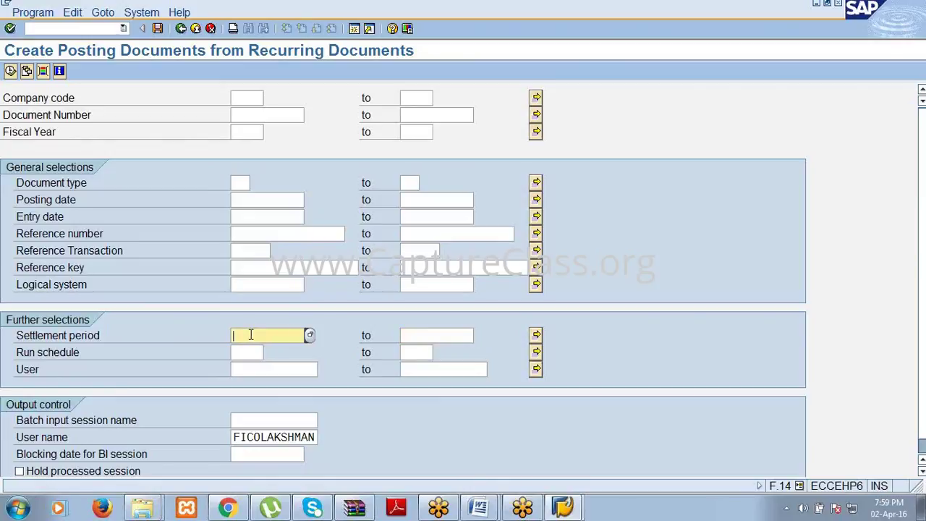
type("1.")
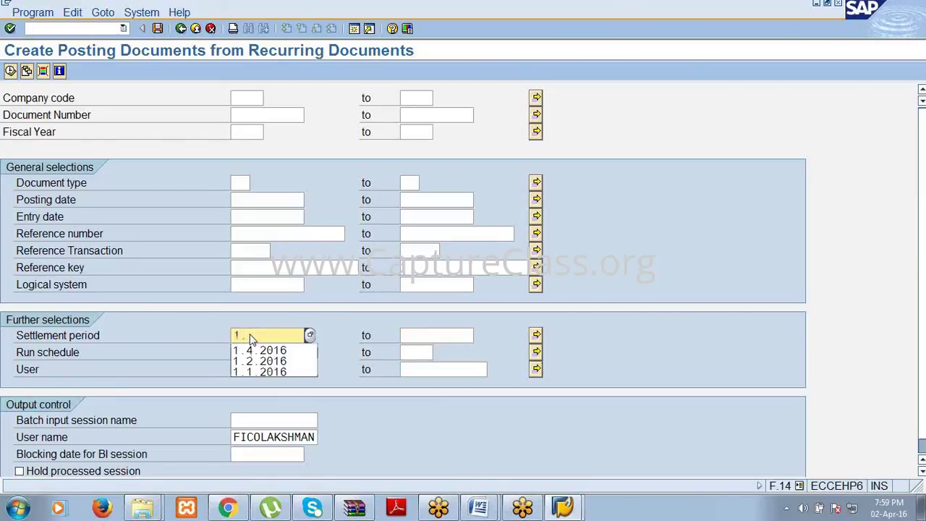
type("4.2016")
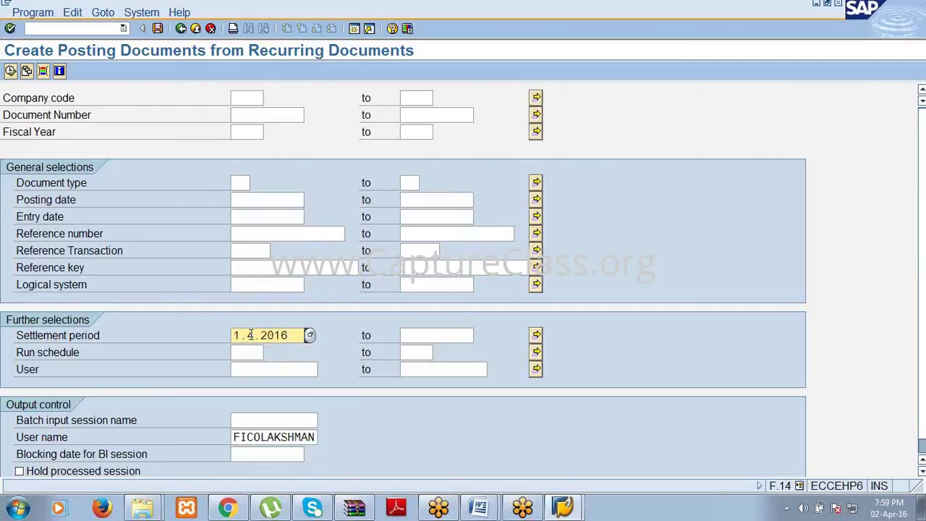
key("Tab")
type("5")
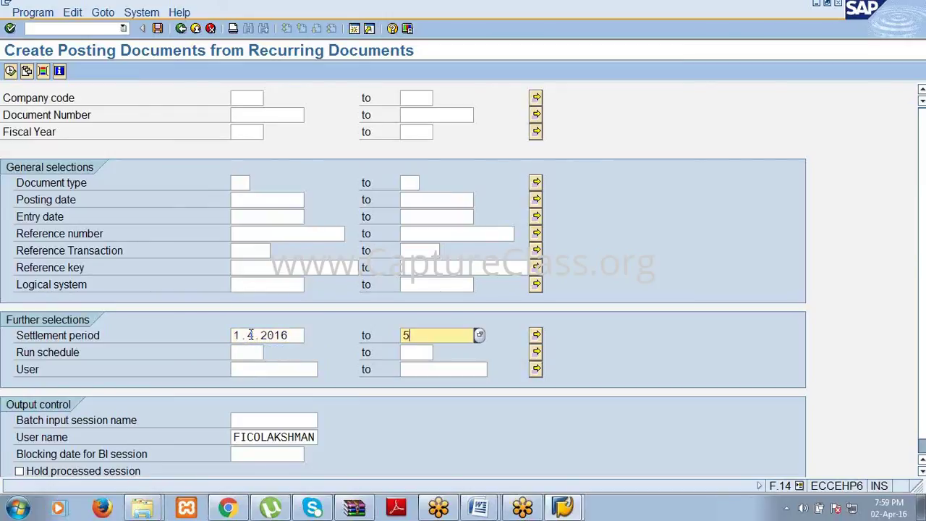
type(".4.2016")
left_click(296, 333)
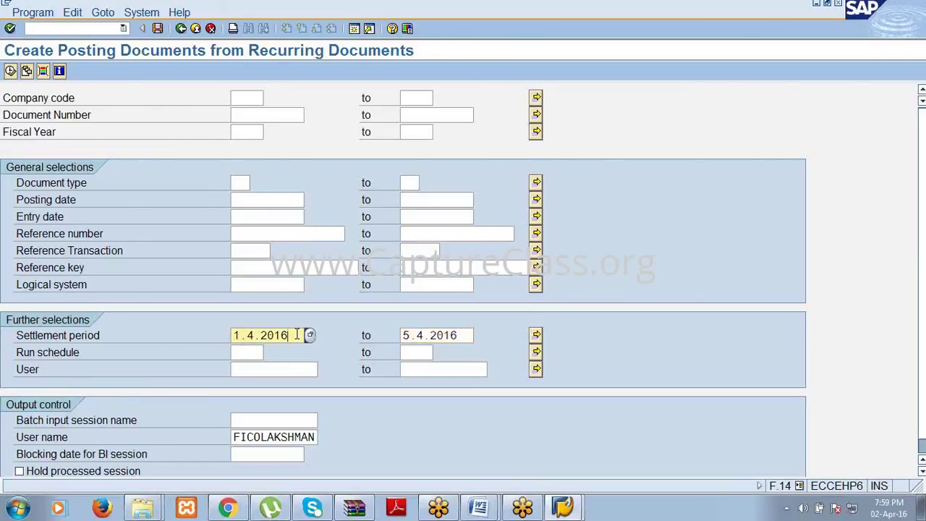
left_click(248, 352)
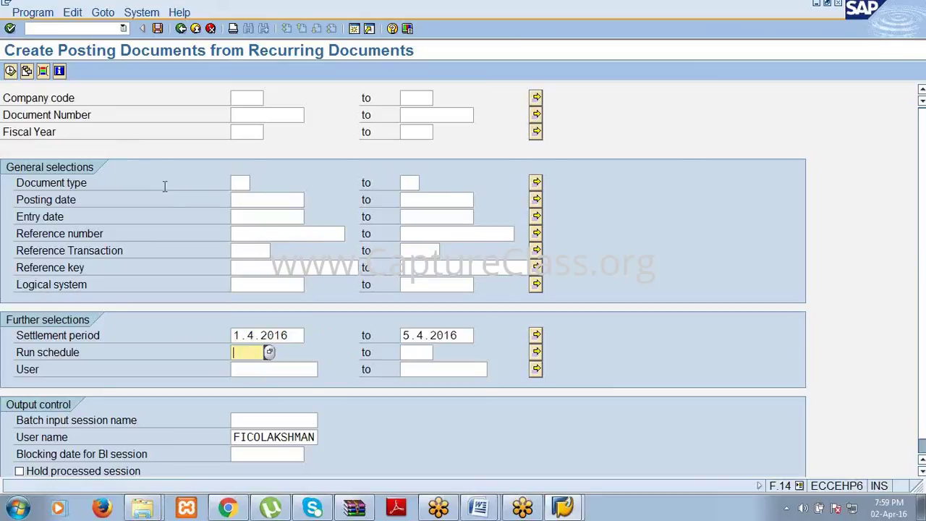
Start FBD1 and examine the available run frequencies for the recurring entry's interval in months.
left_click(112, 24)
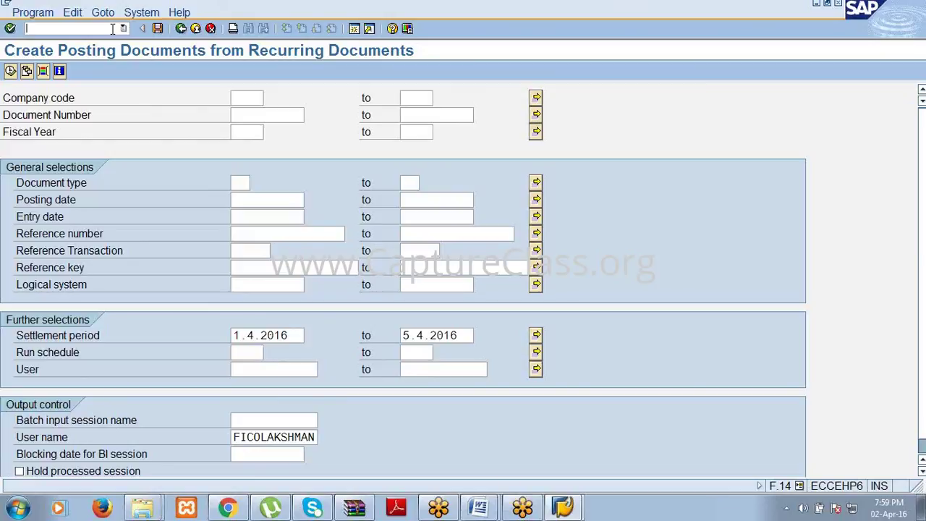
type("/nf.14")
key("Return")
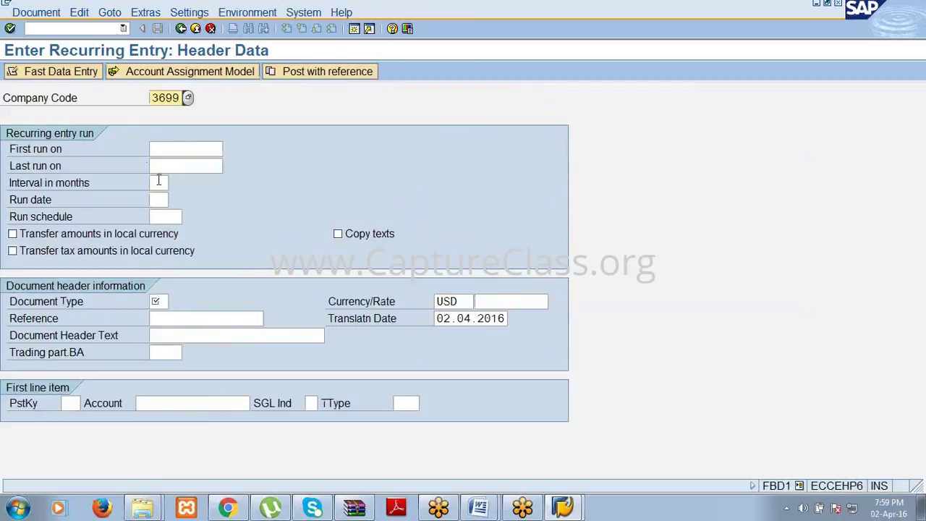
left_click(158, 183)
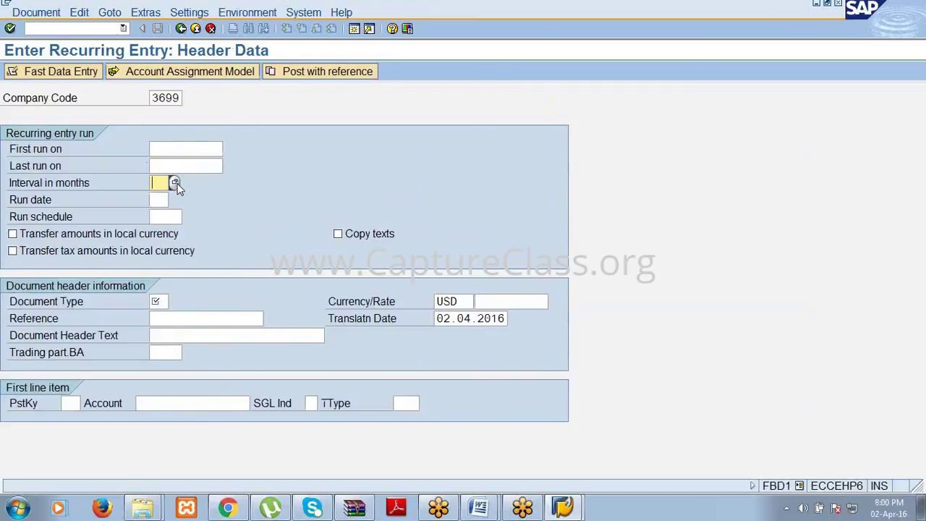
left_click(176, 184)
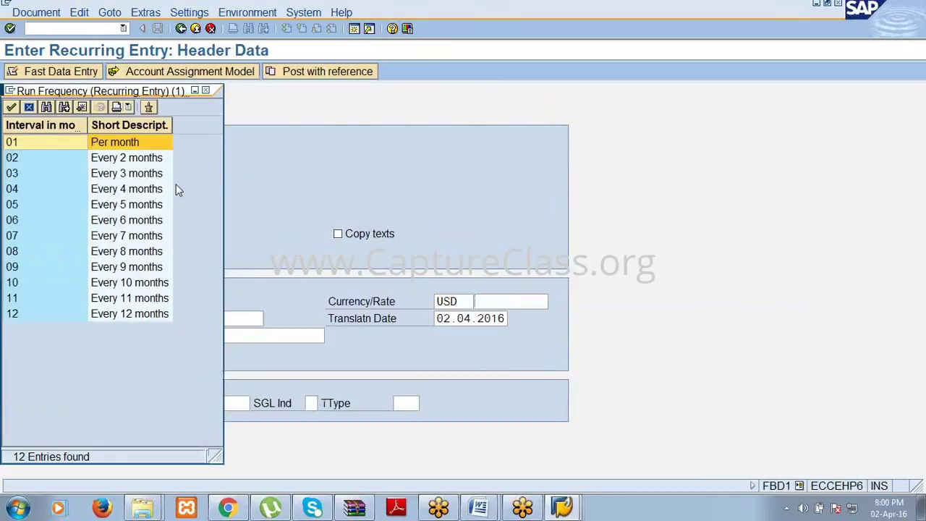
left_click(125, 143)
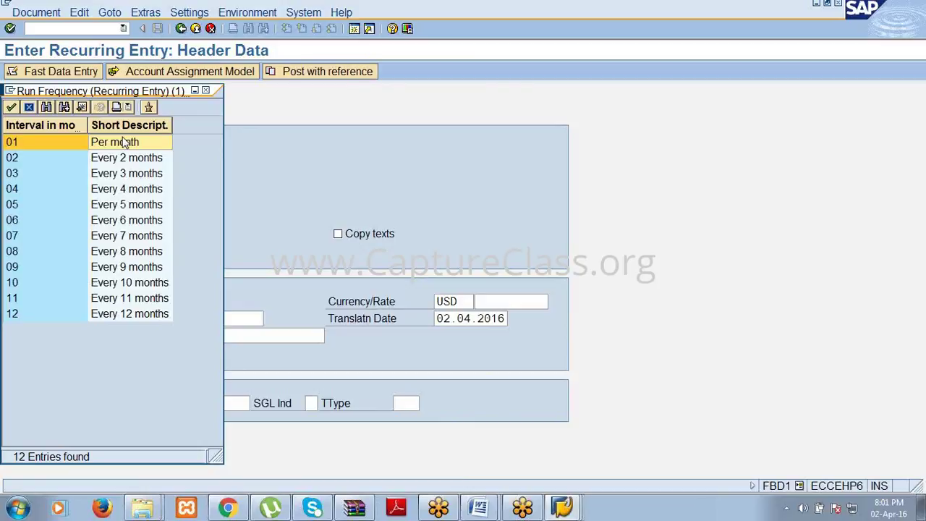
left_click(206, 91)
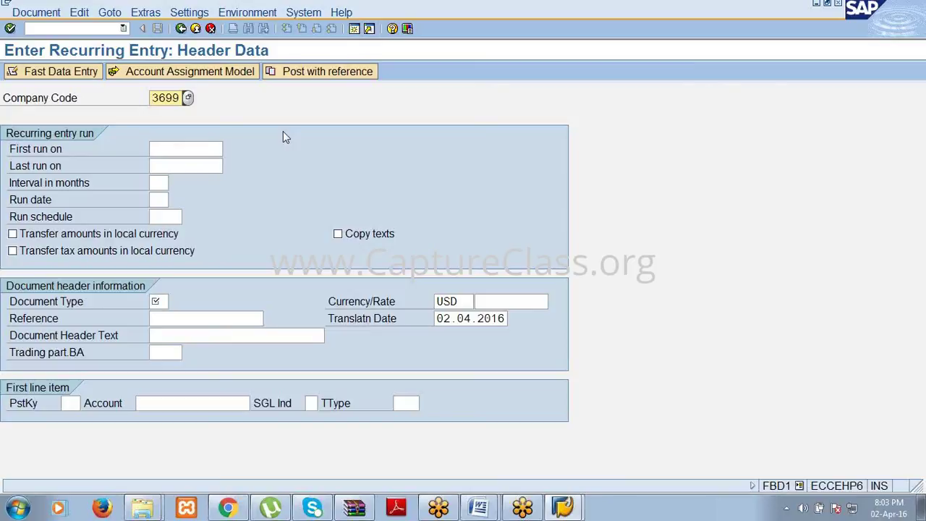
Start SPRO and display the SAP Reference IMG.
left_click(55, 27)
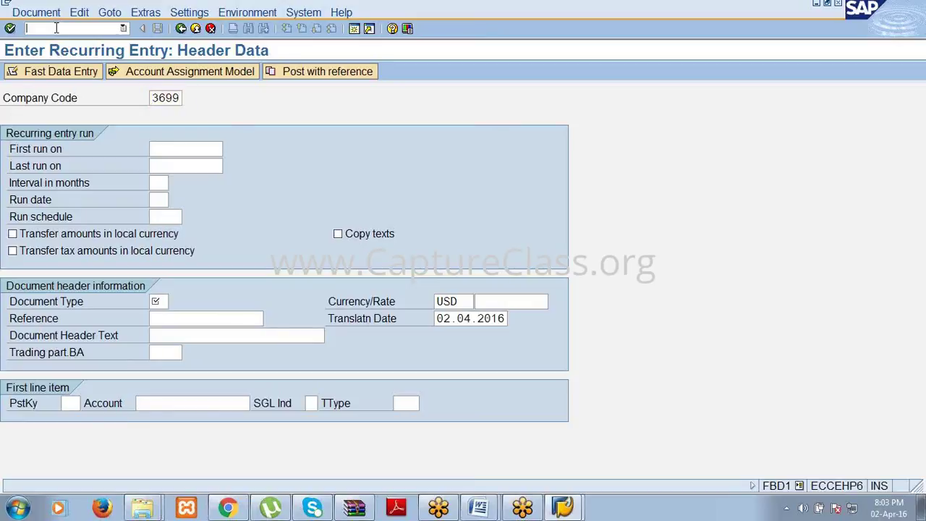
type("/nspro")
key("Return")
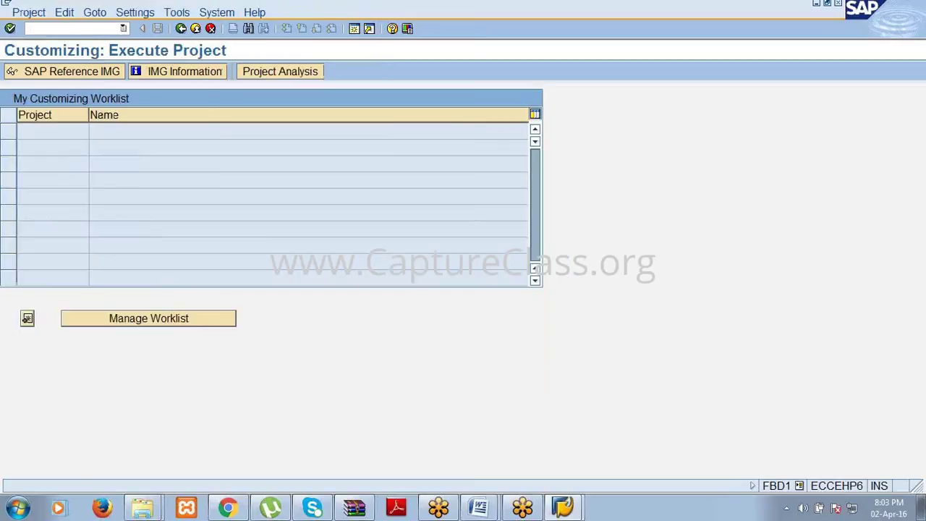
left_click(54, 73)
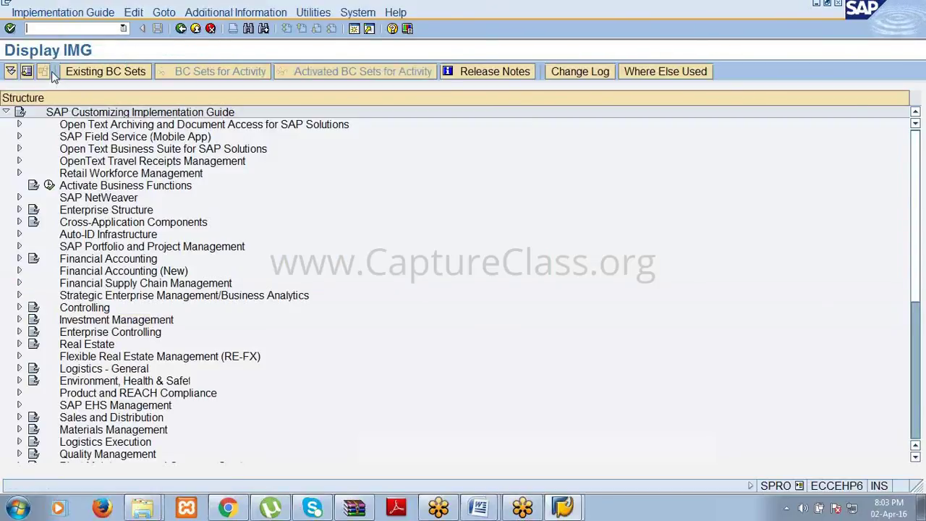
Expand the IMG structure through Financial Accounting, Financial Accounting Global Settings and Document down to the Recurring Entries activities.
left_click(69, 262)
left_click(20, 259)
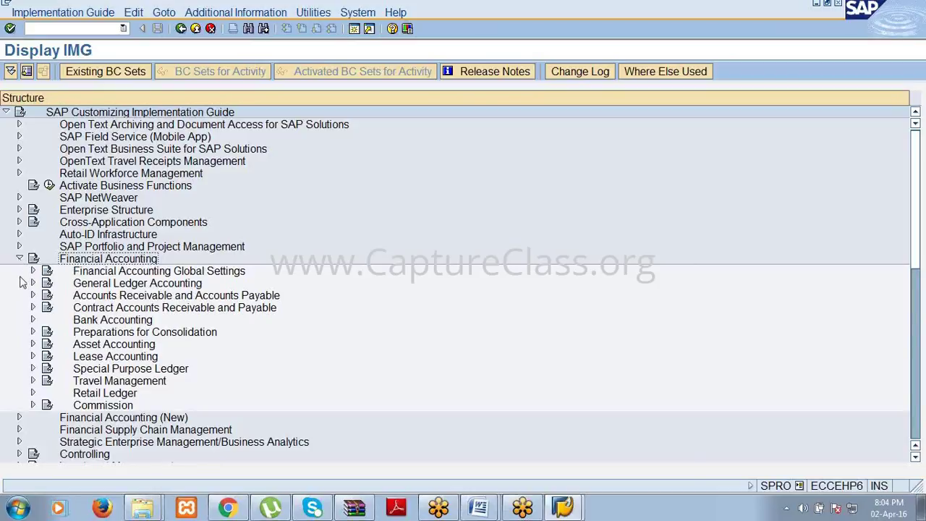
left_click(80, 274)
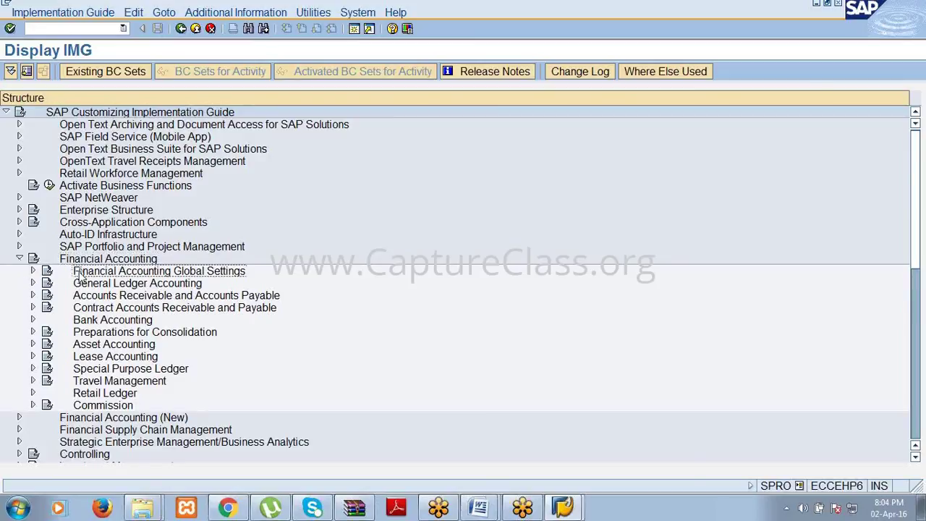
left_click(33, 272)
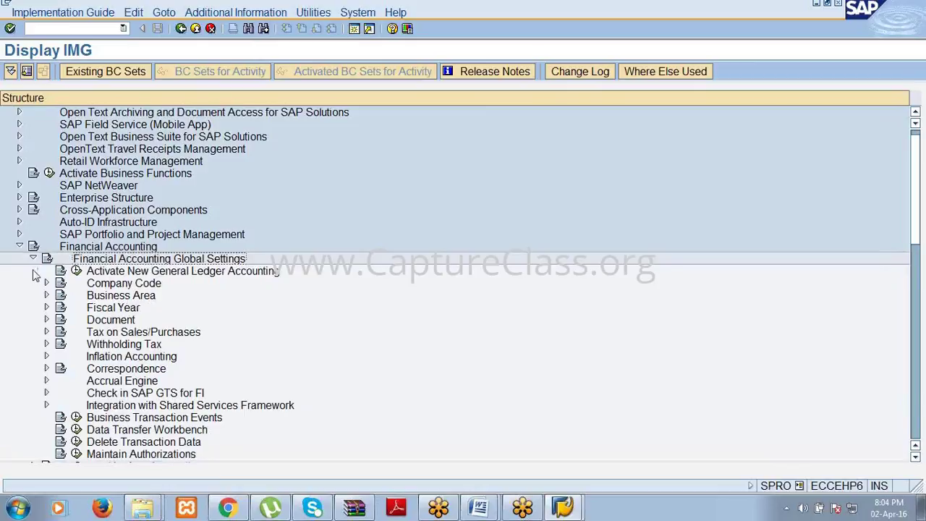
left_click(46, 320)
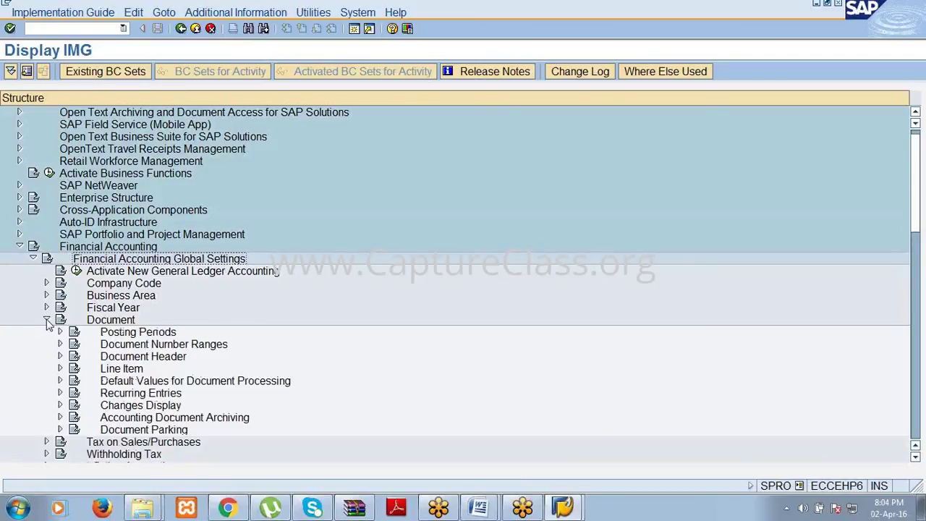
left_click(61, 393)
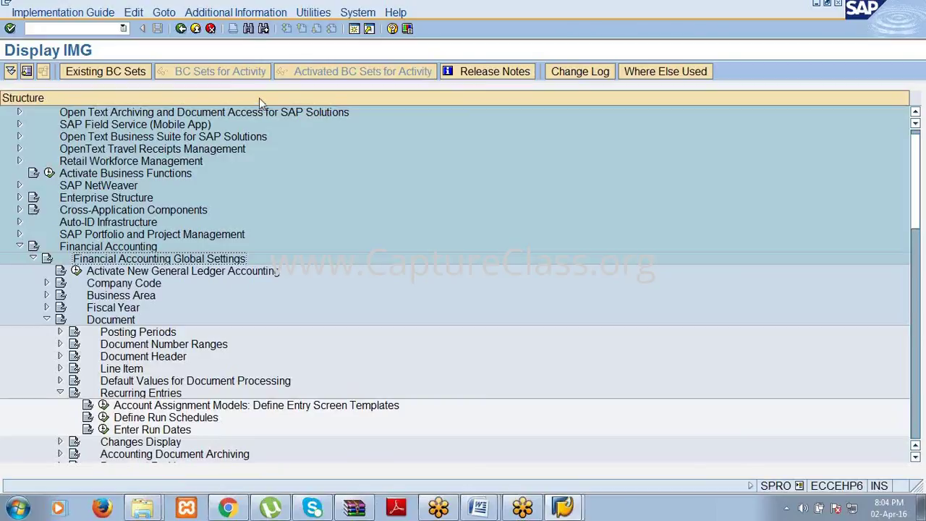
Display the IMG activity keys as additional information beside the IMG structure.
left_click(246, 13)
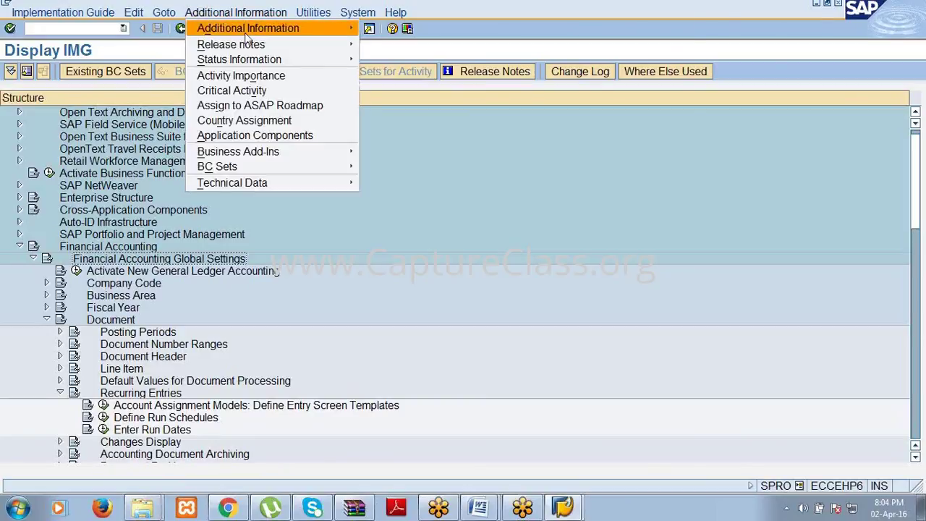
mouse_move(248, 32)
mouse_move(485, 43)
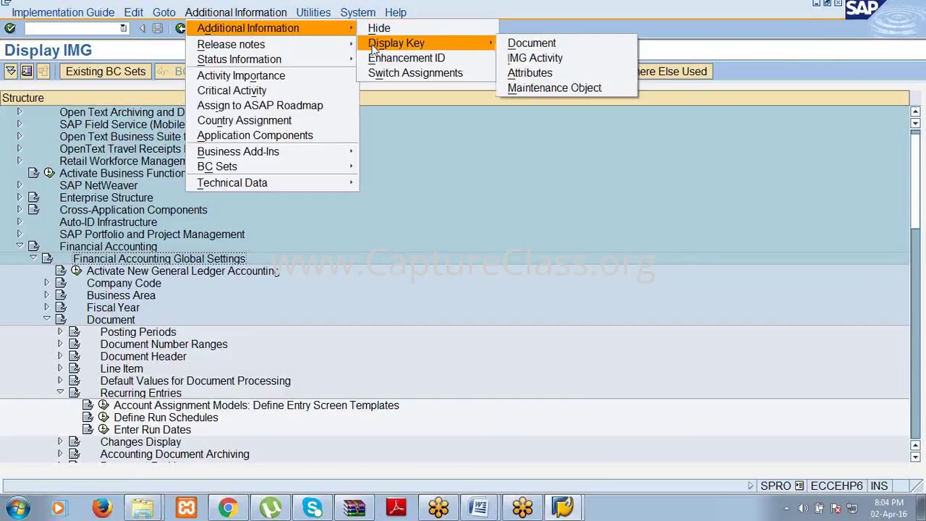
left_click(513, 58)
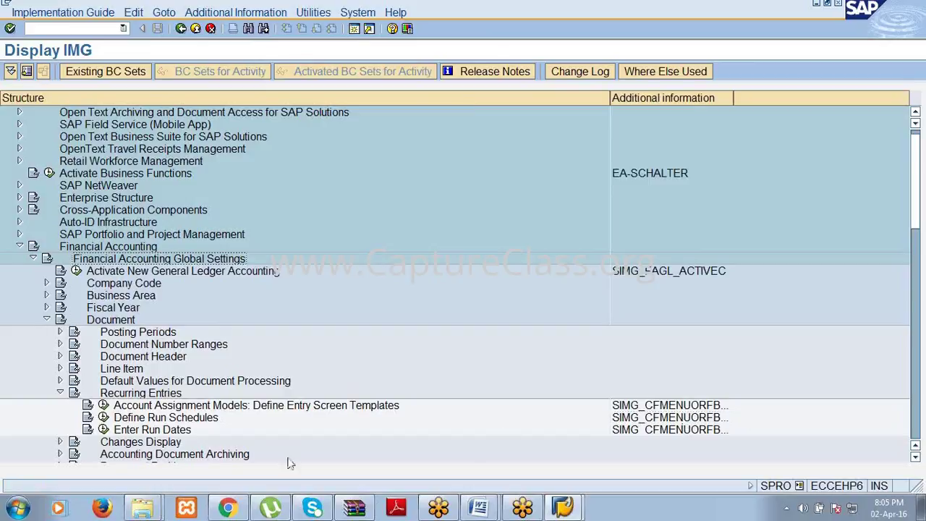
Open Define Run Schedules and add run schedule 3699 with the description "5th,10th,15th of every month".
left_click(104, 417)
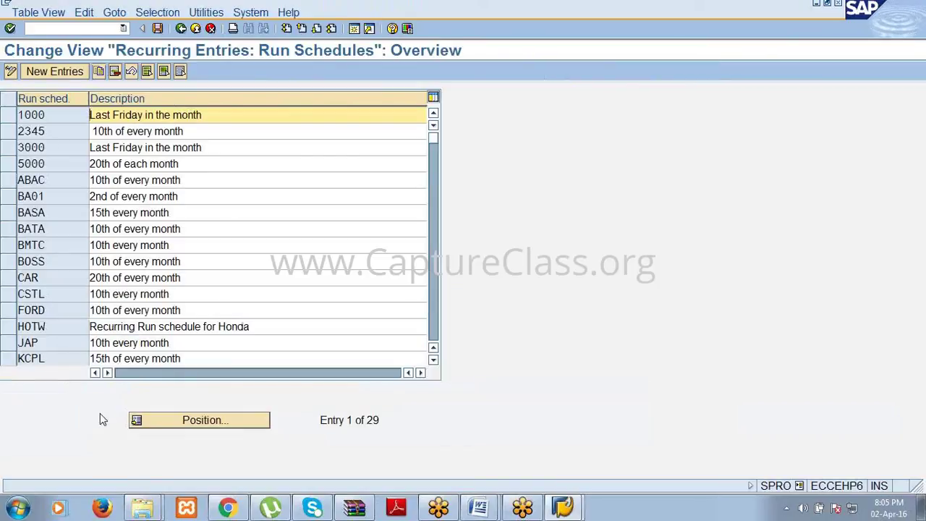
left_click(62, 76)
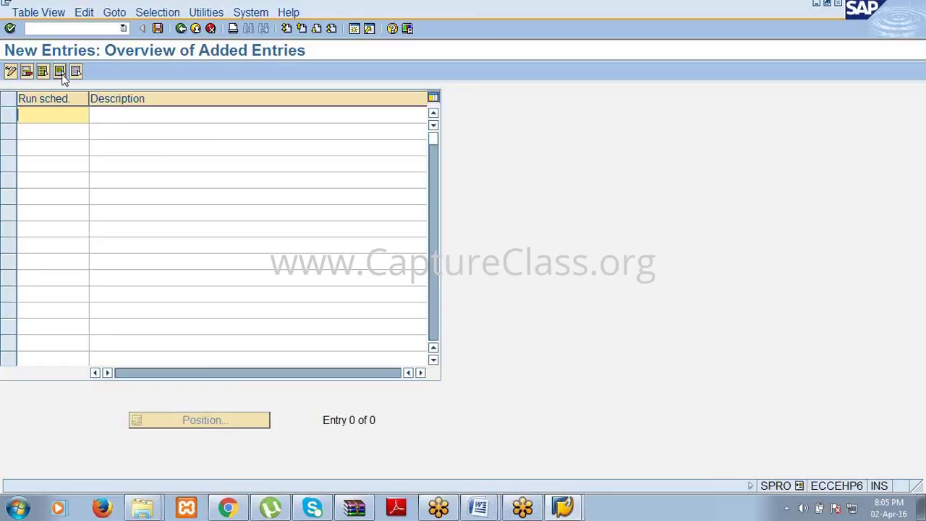
type("3699")
left_click(105, 113)
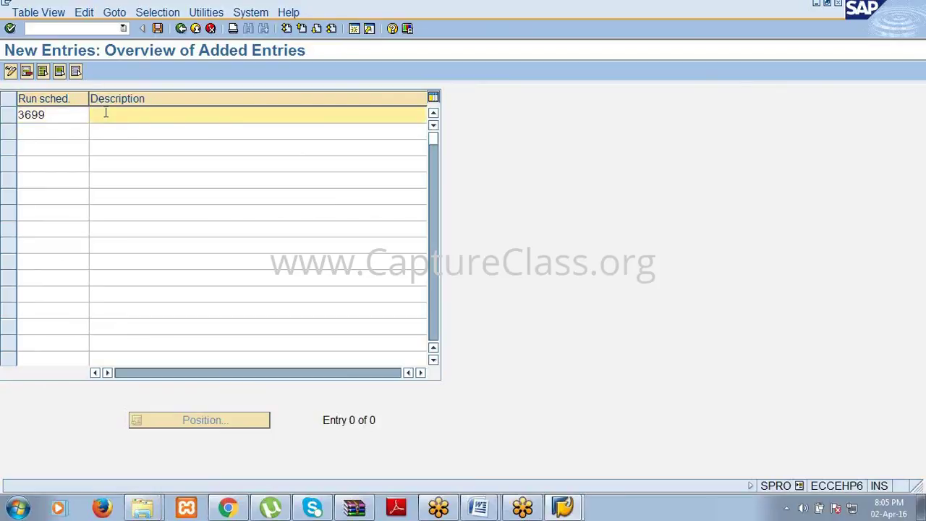
type("5th,10th,15th c")
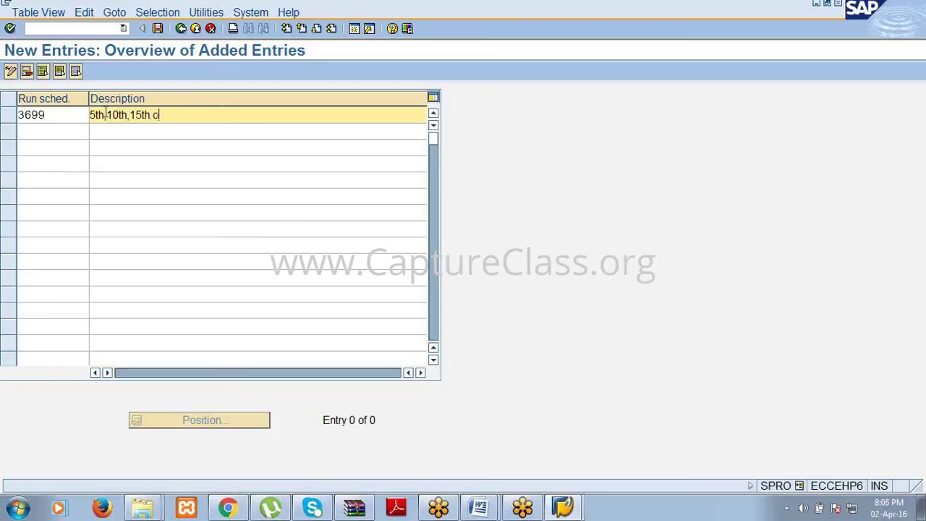
type("f every month")
Save the run schedule in customizing request EHPK903743 and return to the IMG structure.
left_click(157, 29)
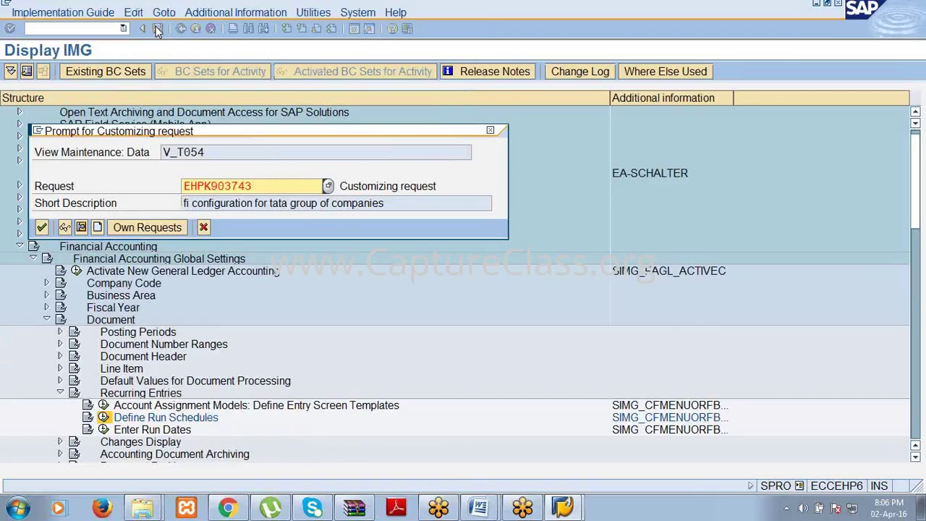
left_click(42, 228)
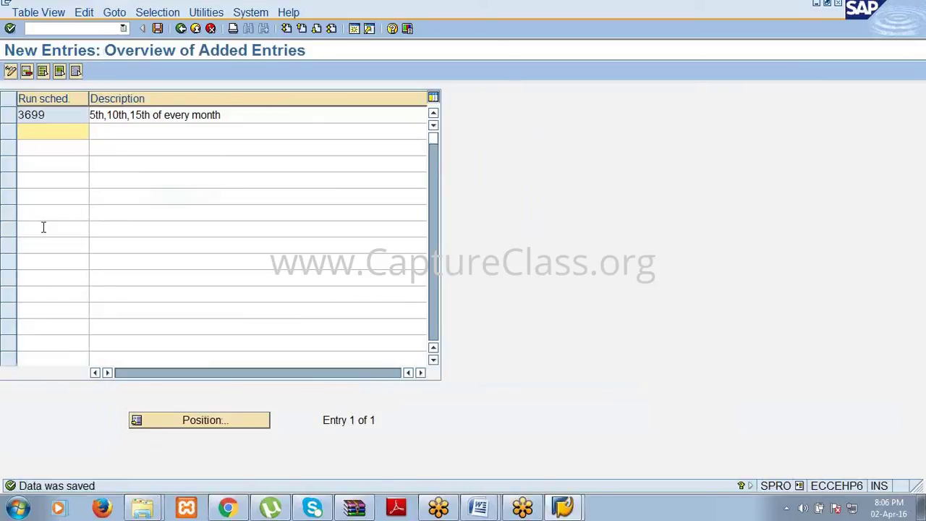
left_click(181, 29)
left_click(181, 29)
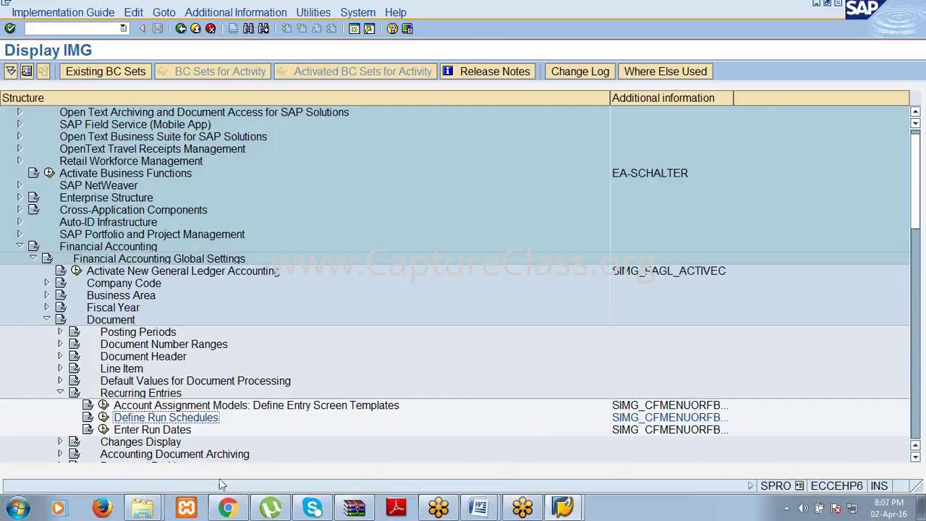
Open Enter Run Dates for run schedule 3699 and add the run dates 5.1.2016, 10.1.2016 and 15.1.2016.
left_click(103, 430)
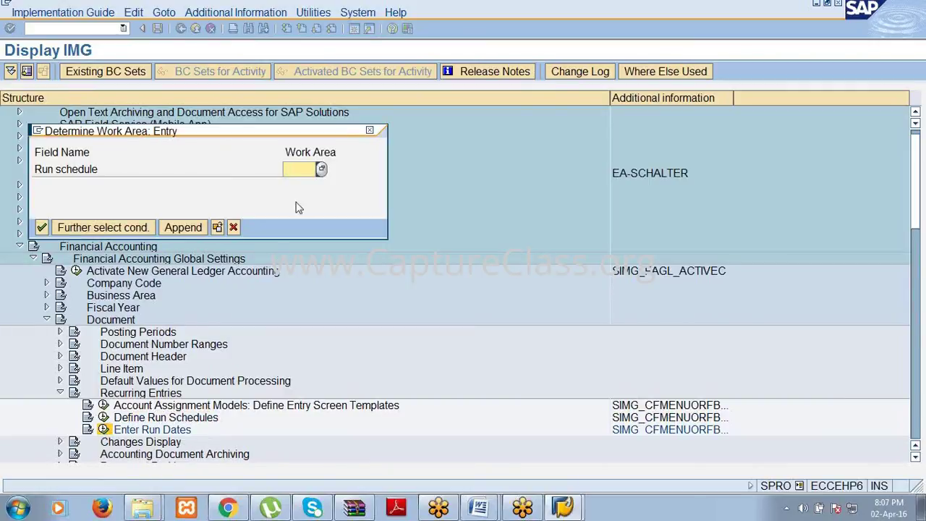
type("3699")
key("Return")
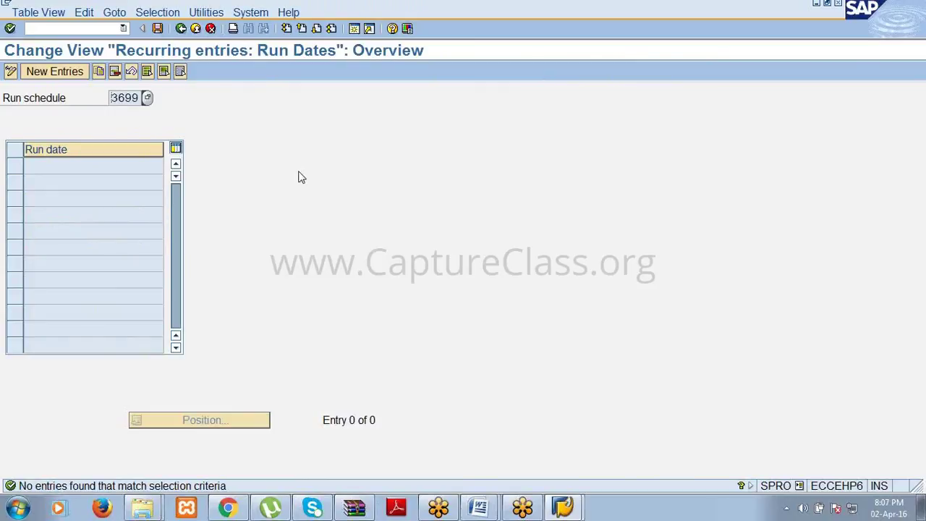
left_click(80, 78)
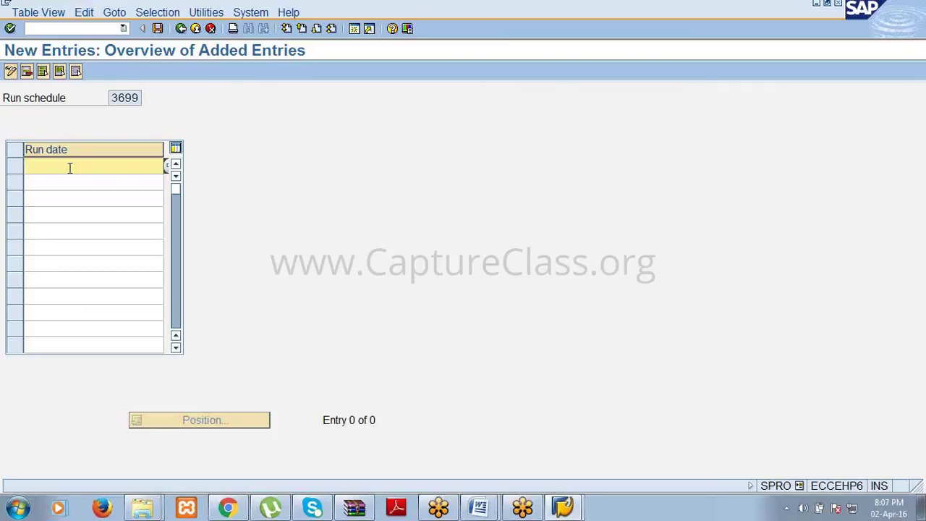
type("5.1.2016")
key("Down")
type("1")
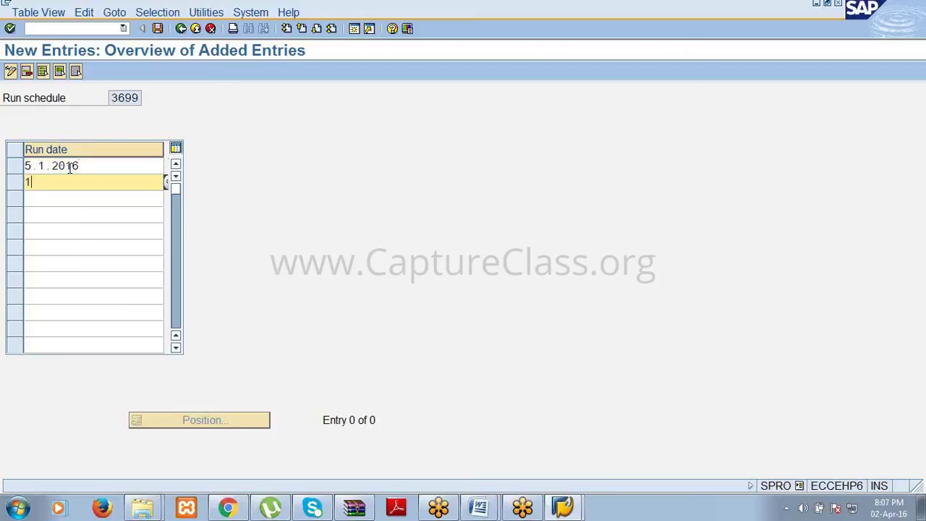
type("0.1.2016")
key("Down")
type("15")
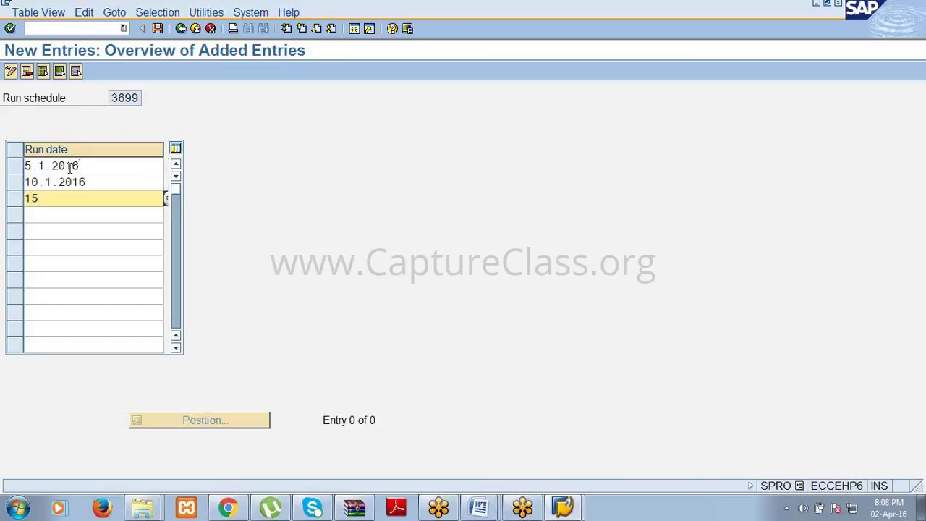
type(".1.2016")
key("Down")
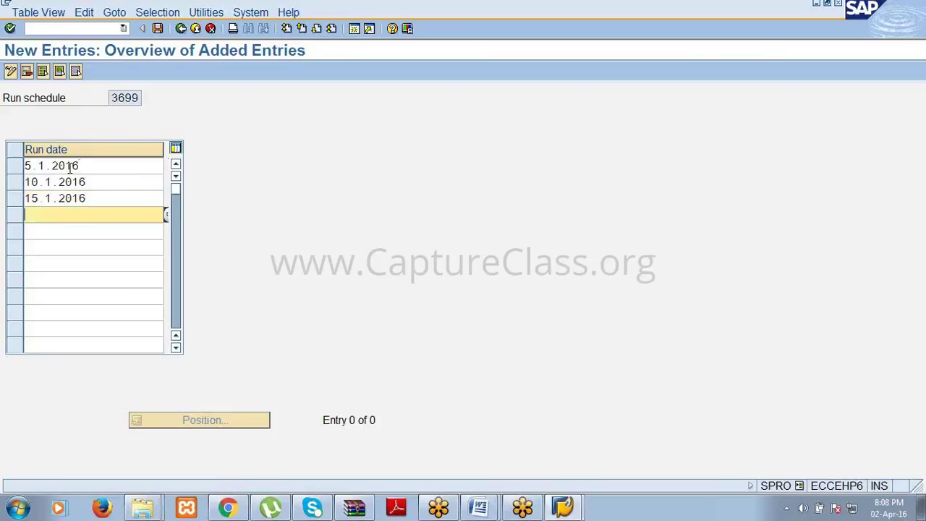
Add the run dates 5.2.2016, 10.2.2016 and 15.2.2016 and save them in customizing request EHPK903743.
type("5.2.2016")
key("Down")
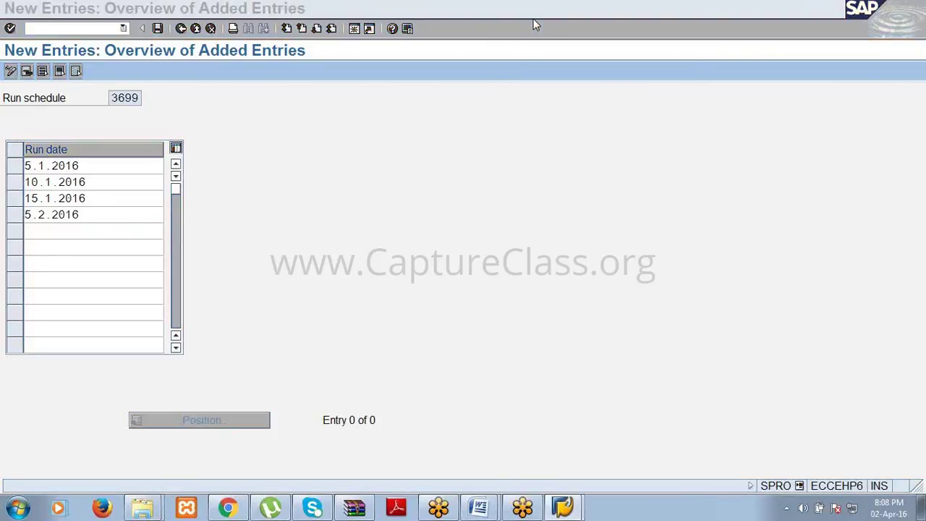
left_click(536, 26)
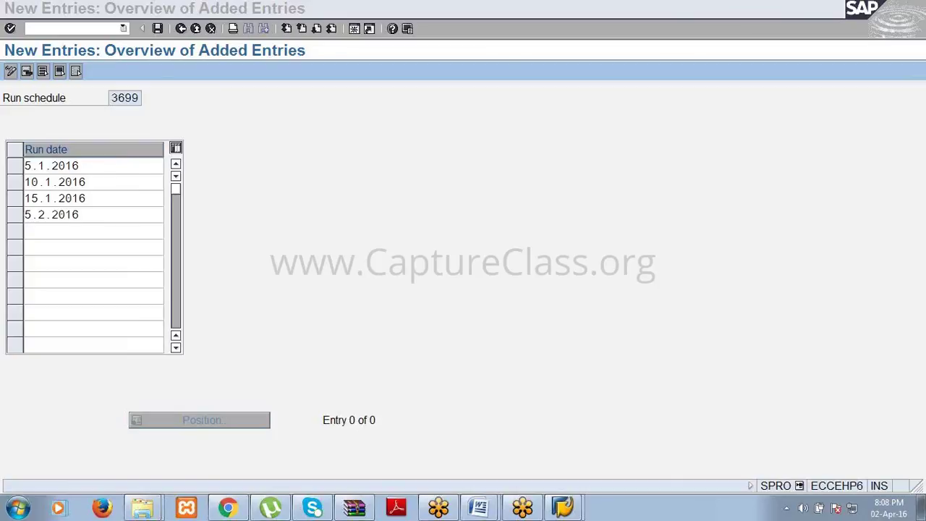
left_click(504, 278)
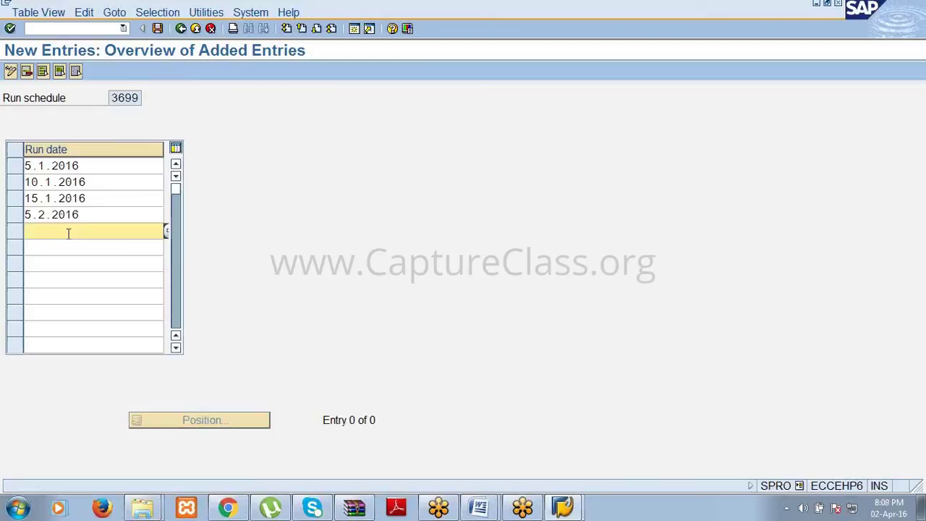
type("10.2.2016")
key("Tab")
type("1")
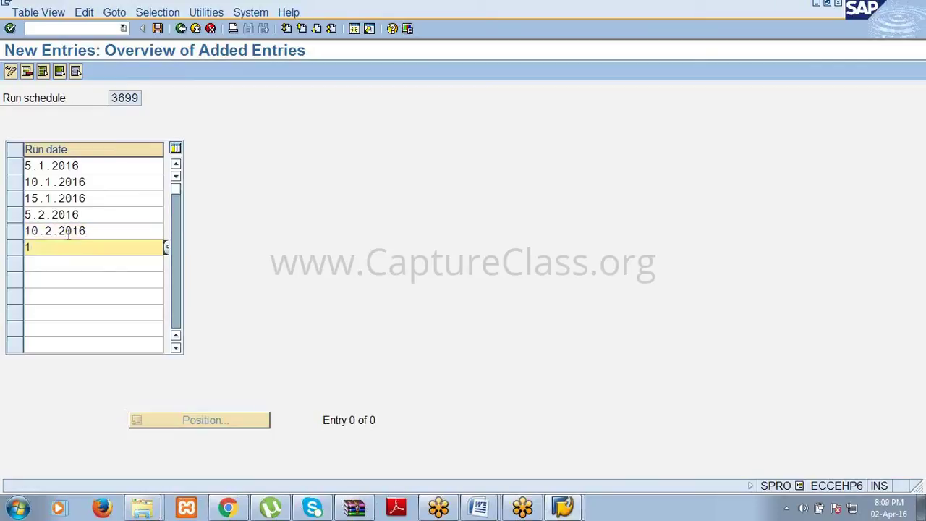
type("5.2.2016")
left_click(157, 29)
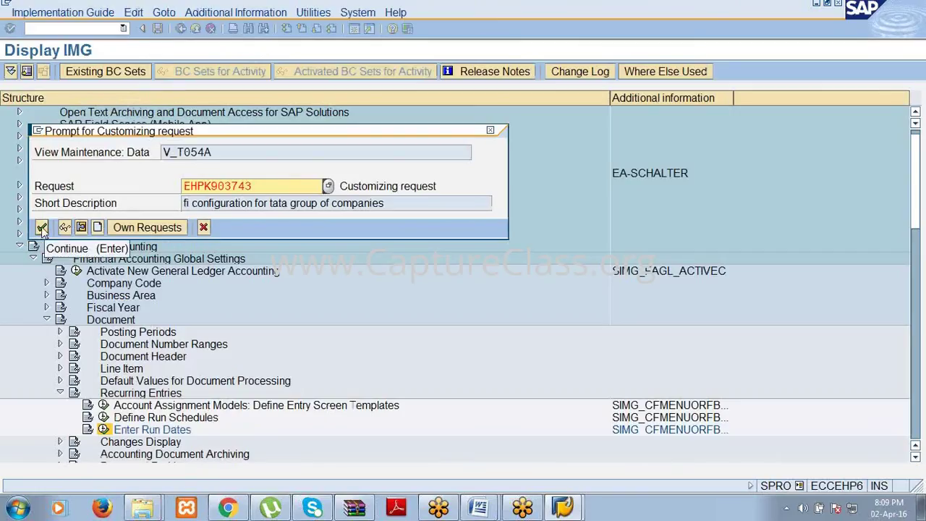
left_click(42, 227)
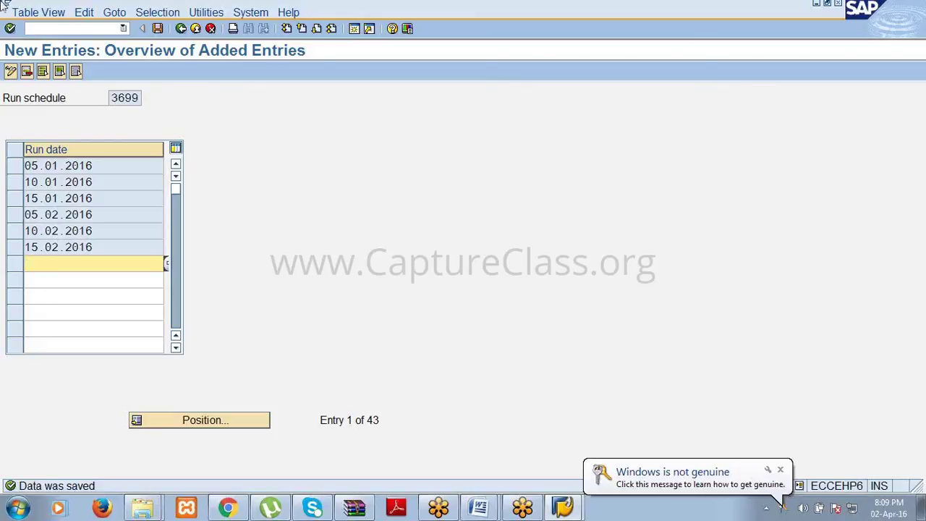
Start FBD1 and go to the Run schedule field of the recurring entry header.
left_click(44, 31)
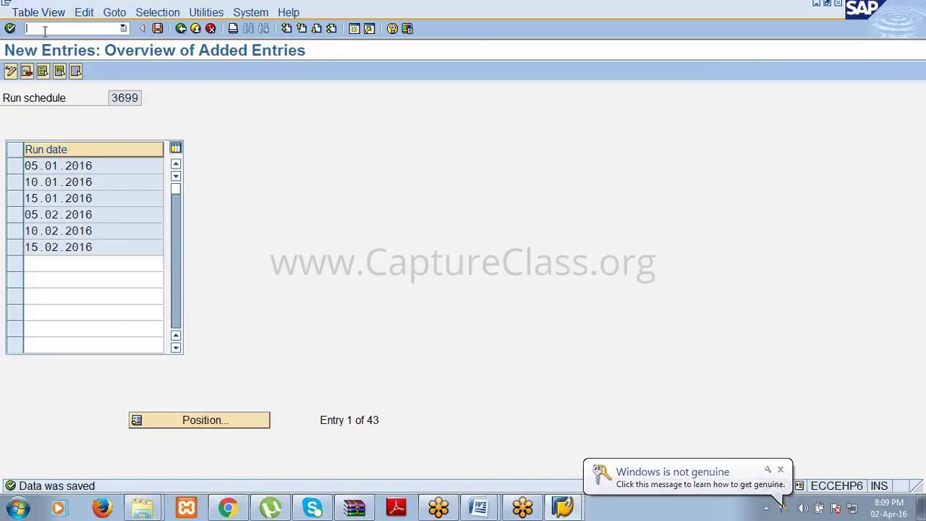
type("/nfbd1")
key("Return")
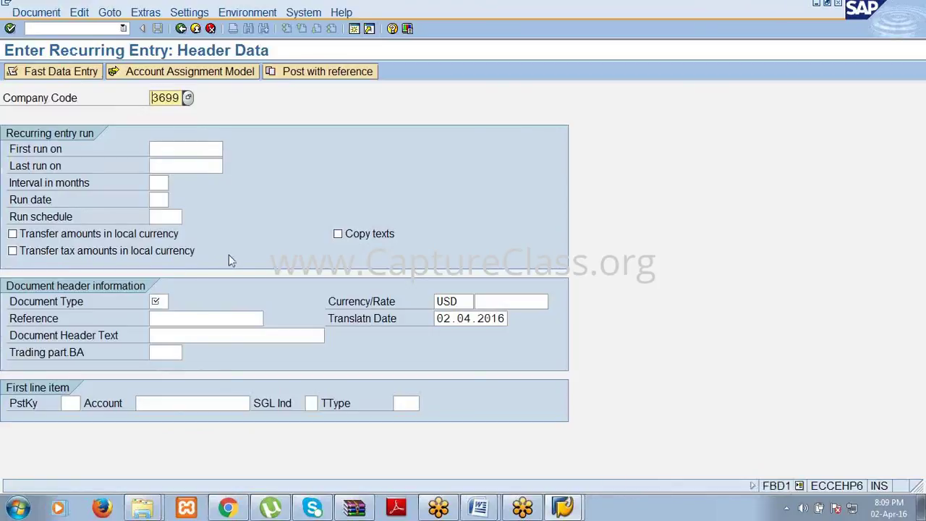
left_click(157, 216)
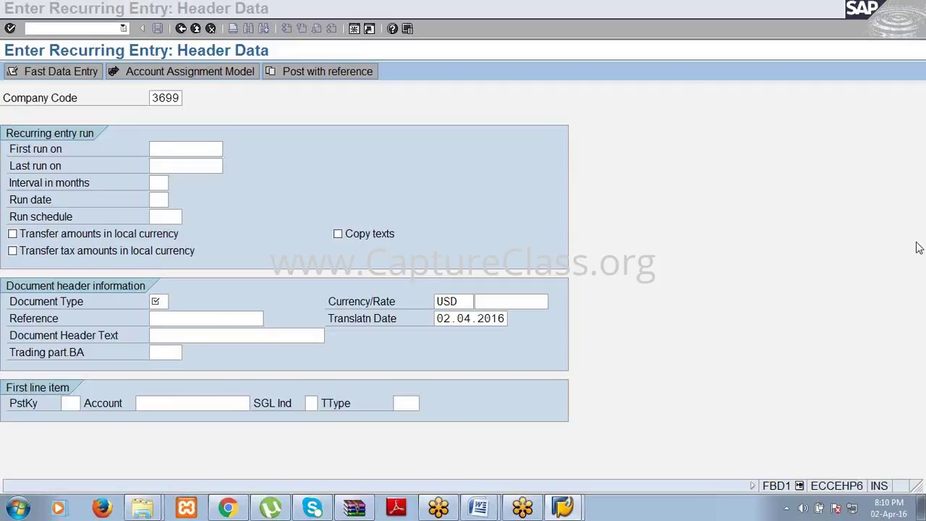
left_click(668, 320)
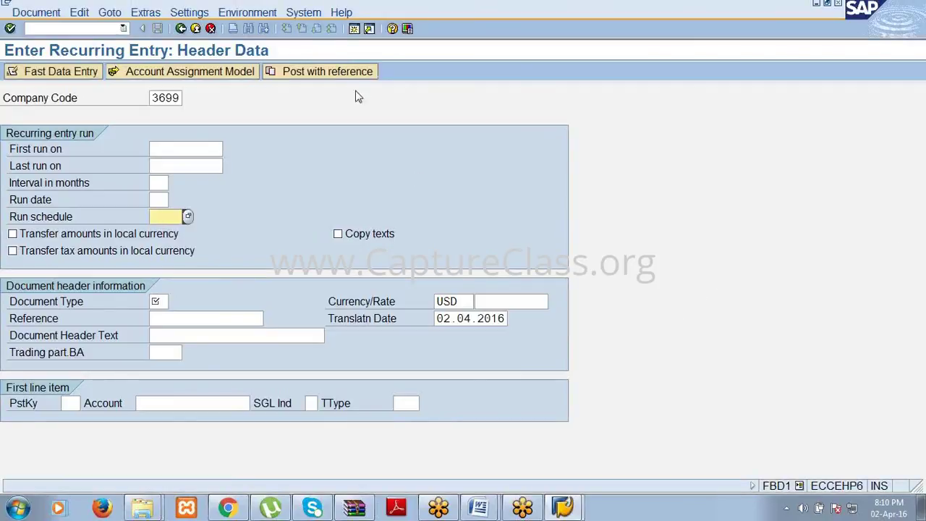
Minimize the recurring entry window and close the SAP Logon window.
left_click(816, 4)
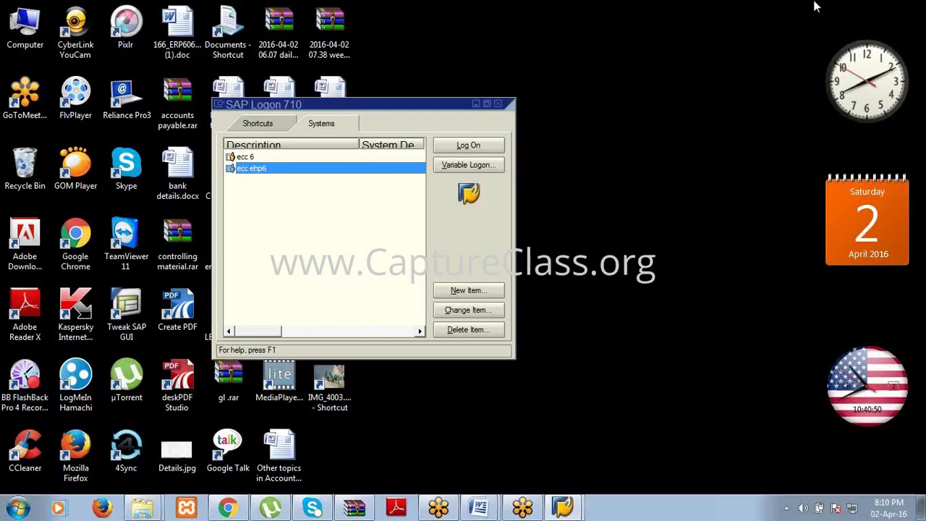
left_click(498, 105)
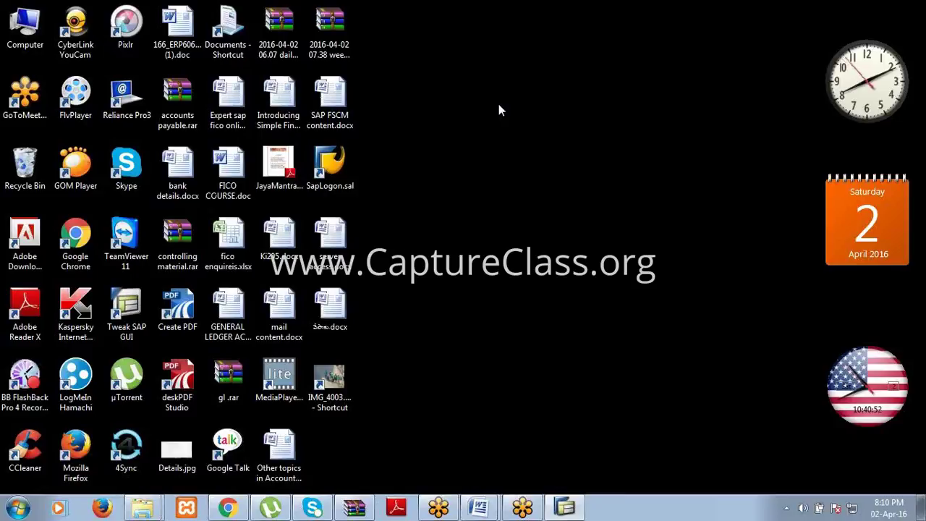